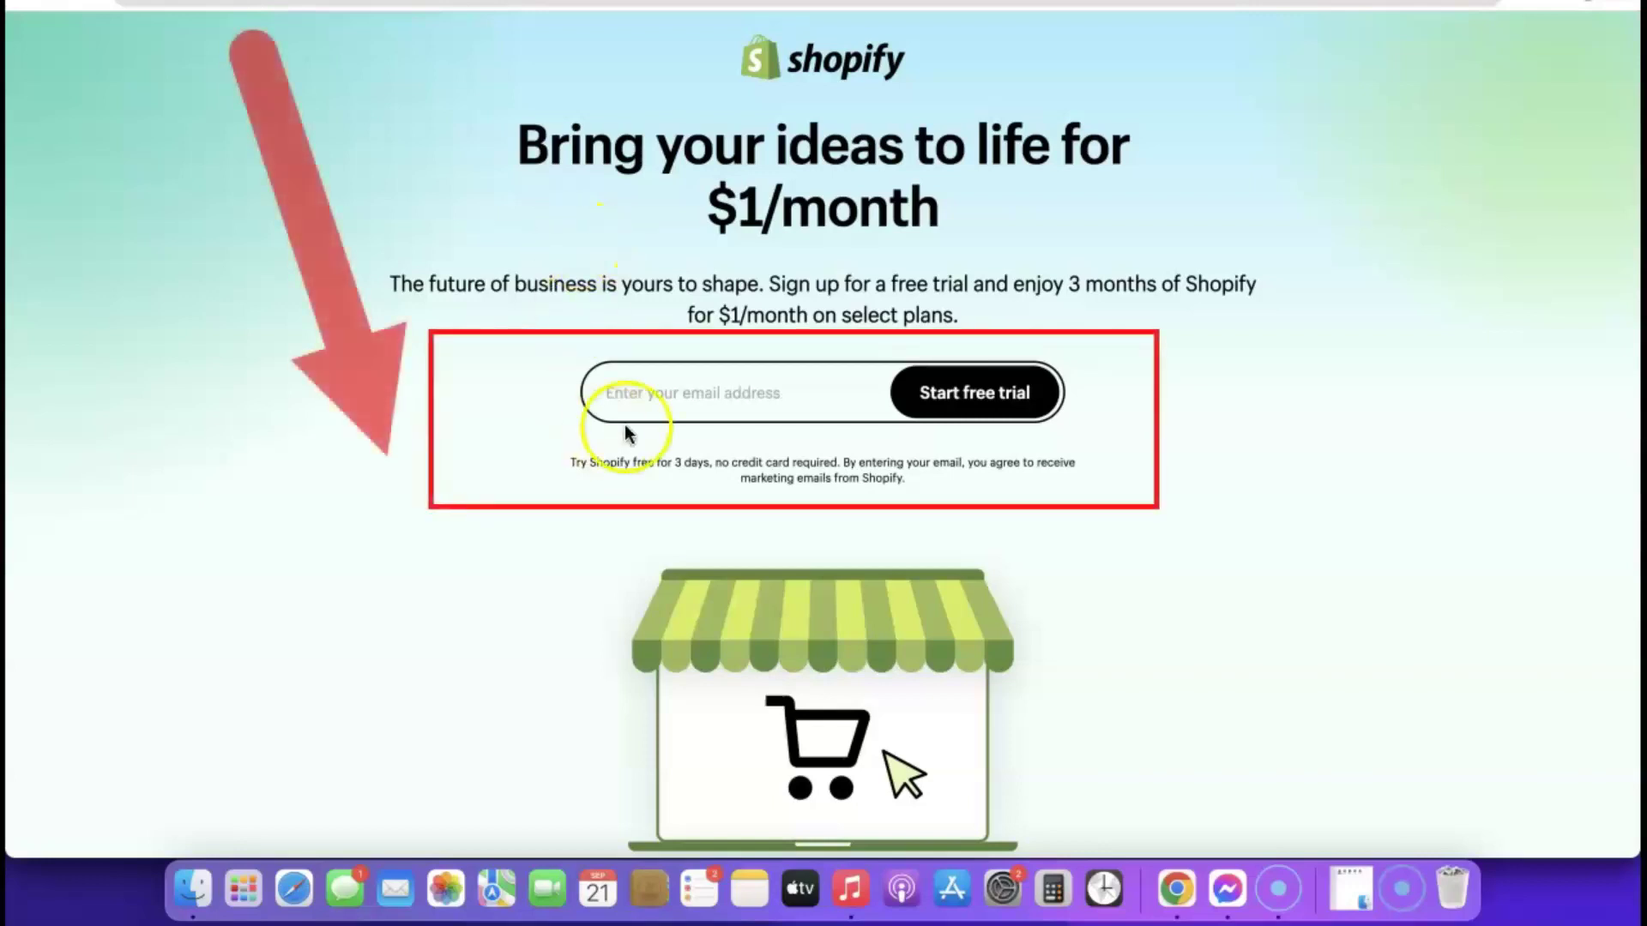
# Click into the email field on the Shopify free-trial sign-up page.
pyautogui.click(671, 391)
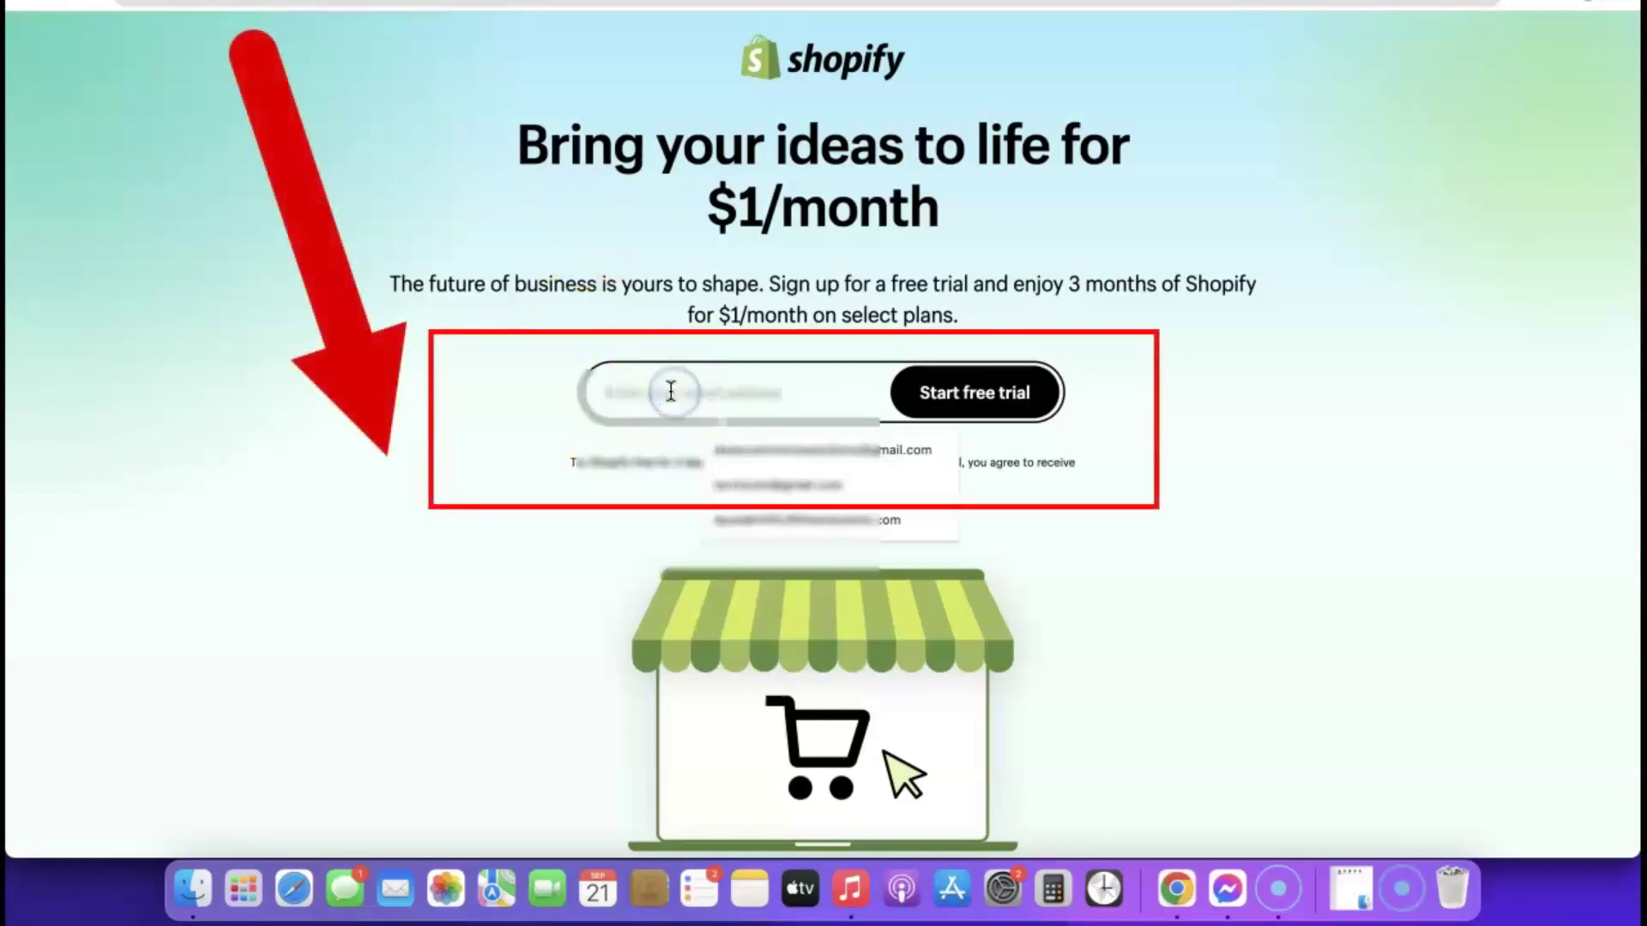
# Fill in a saved email address from autofill and start the free trial.
pyautogui.click(749, 451)
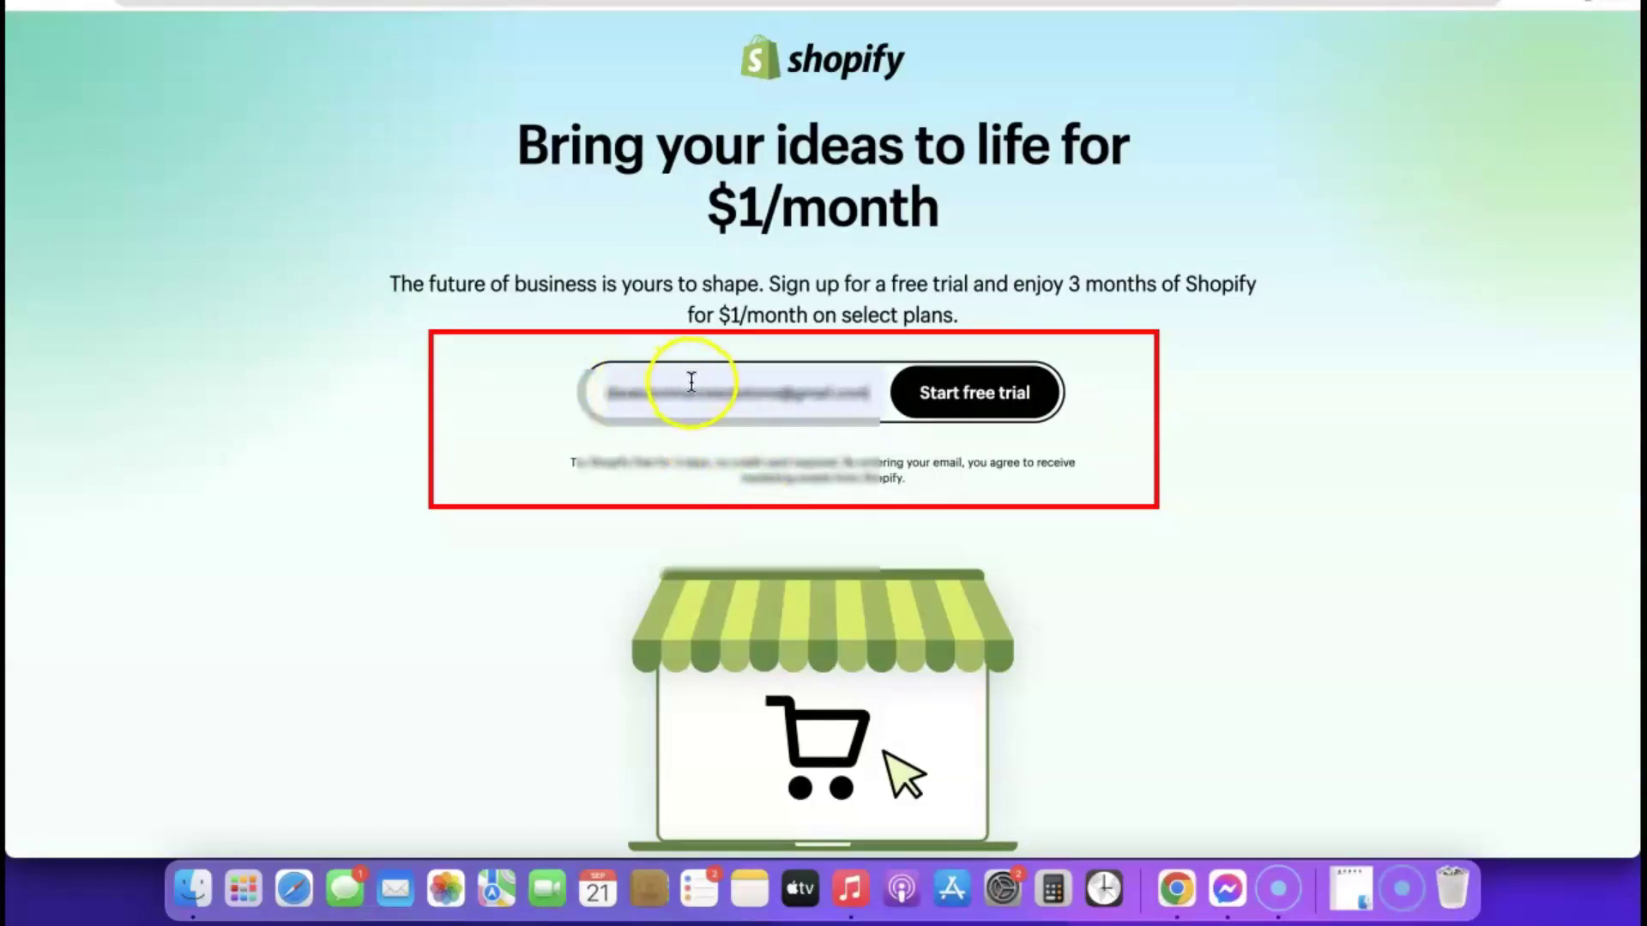
pyautogui.click(982, 391)
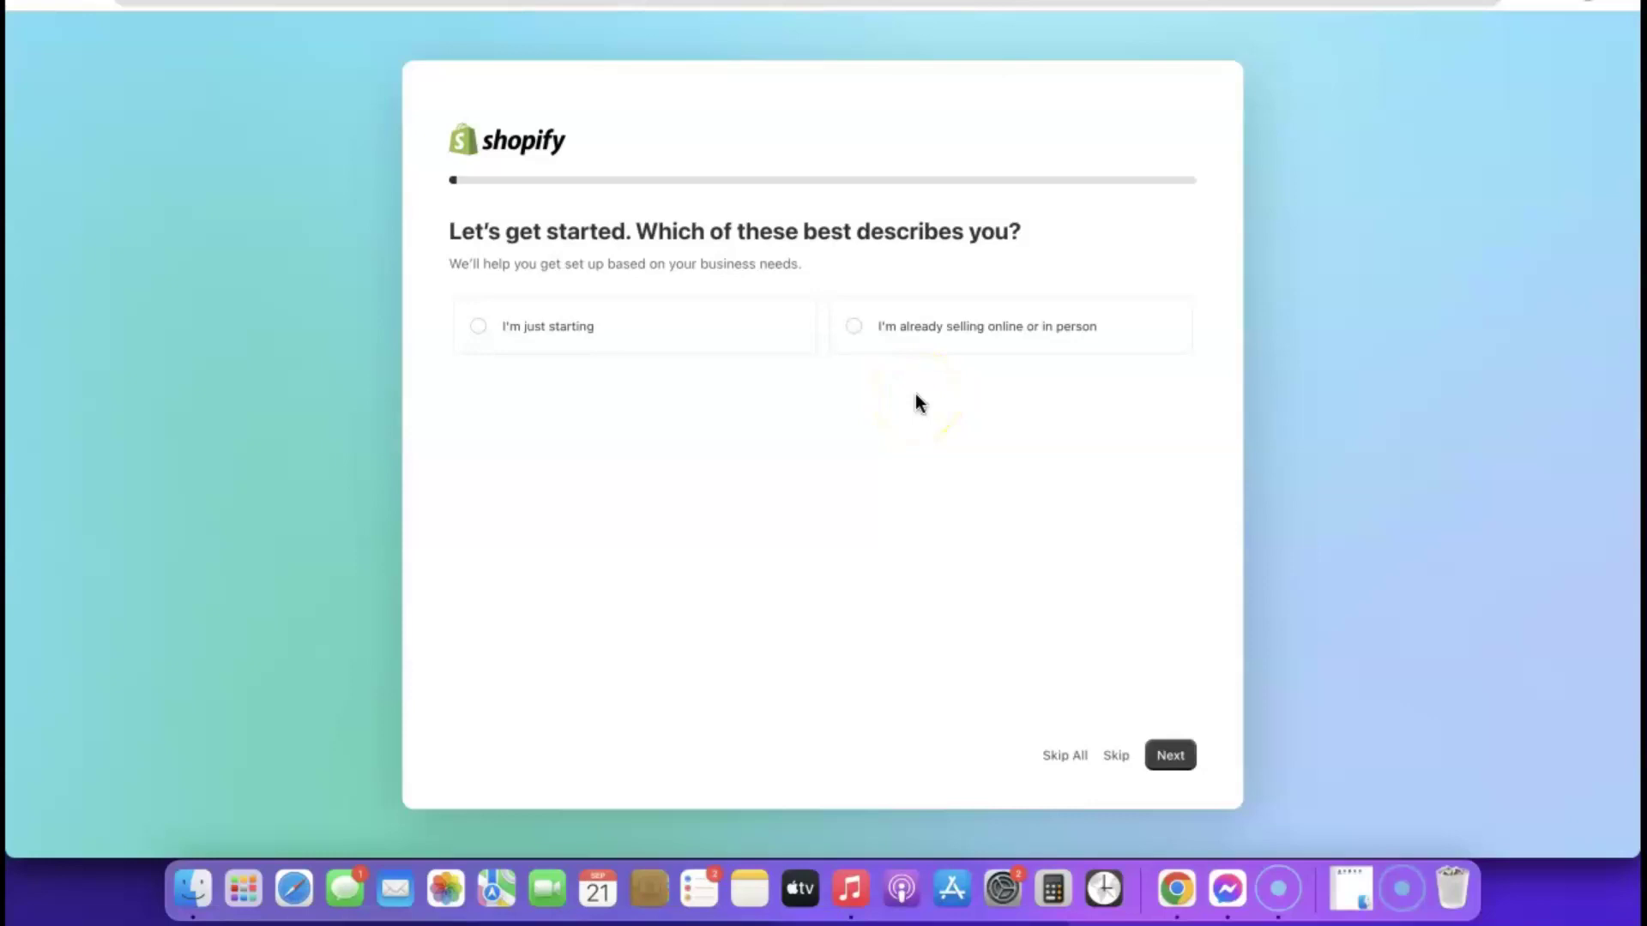
# Answer onboarding as just starting and selling through an online store.
pyautogui.click(478, 330)
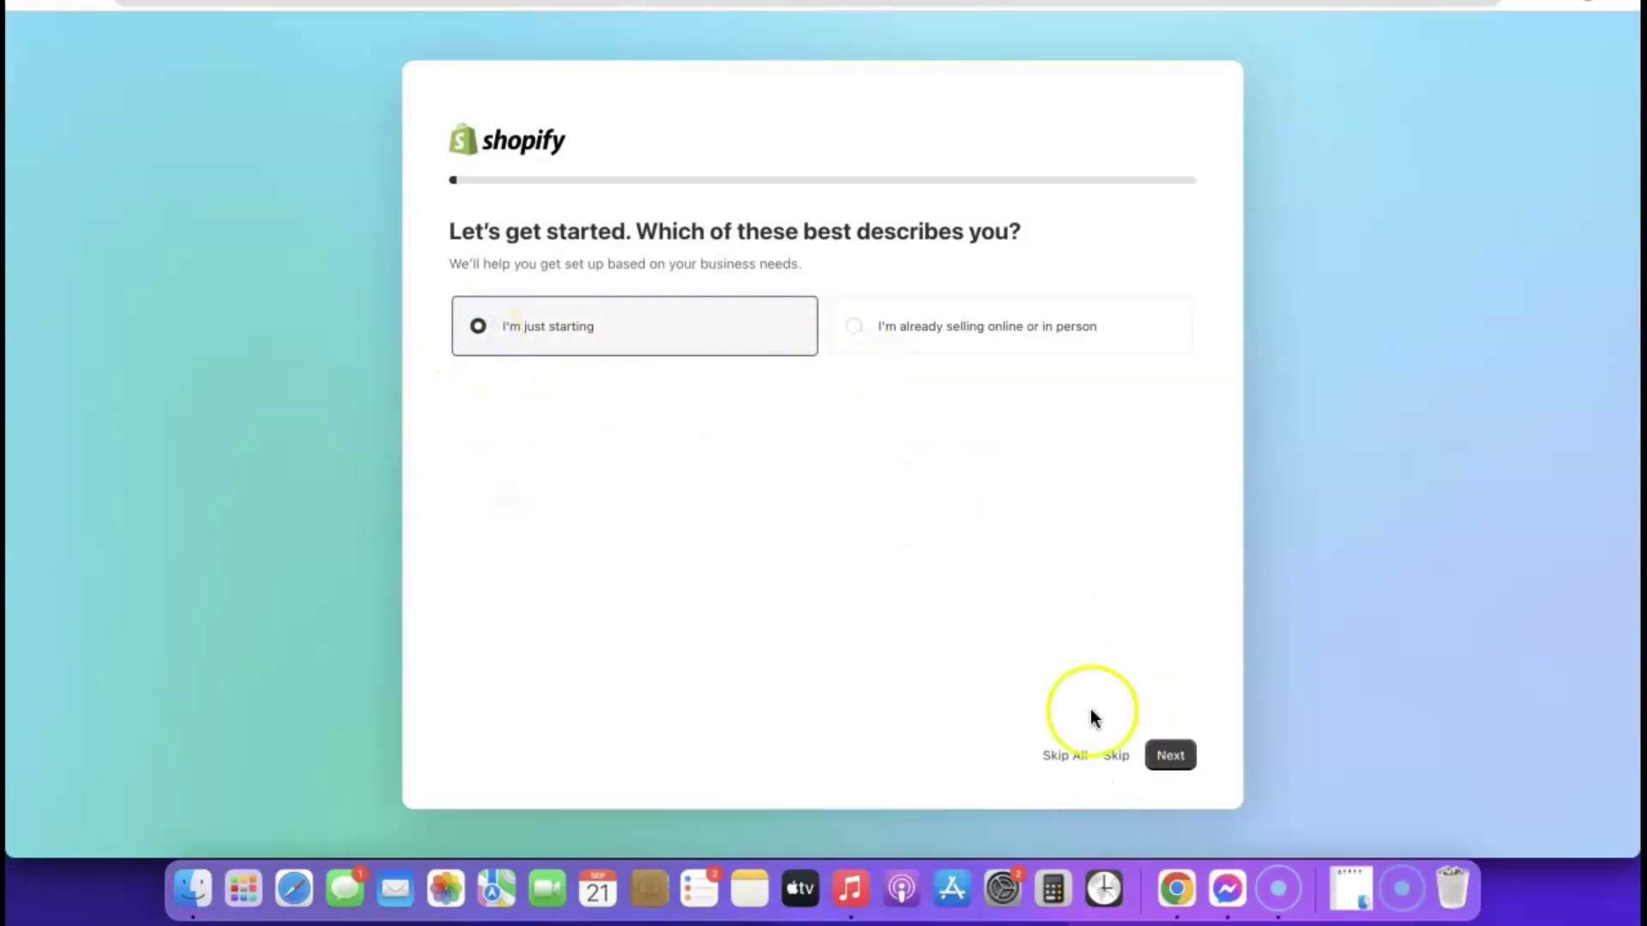
pyautogui.click(1172, 758)
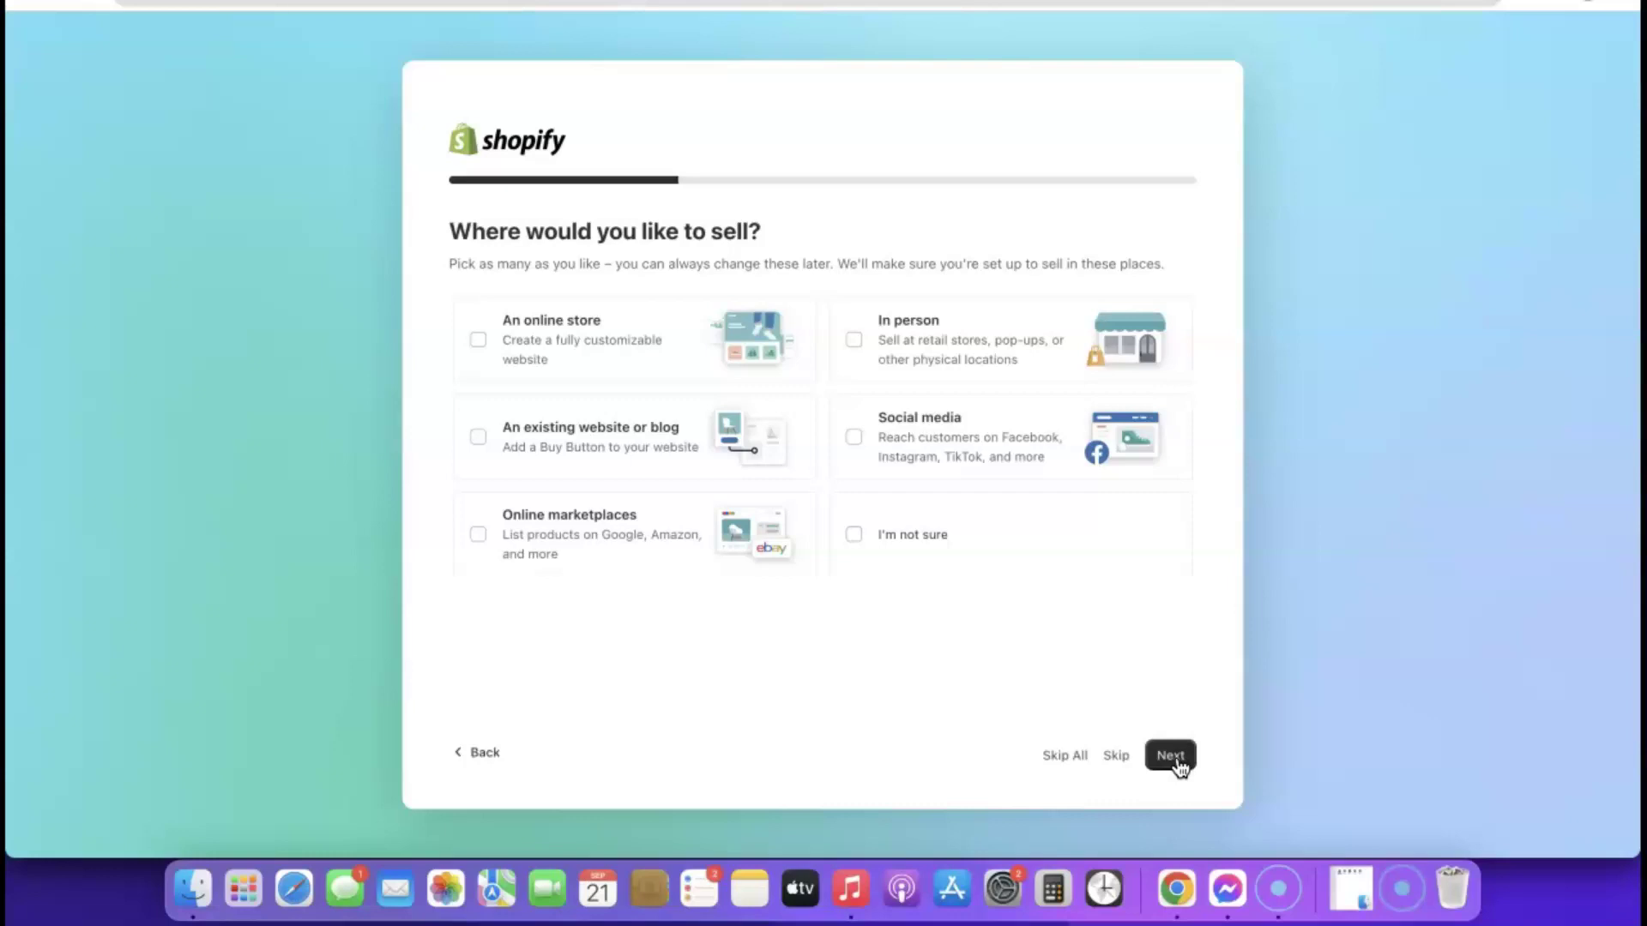
pyautogui.rightClick(478, 336)
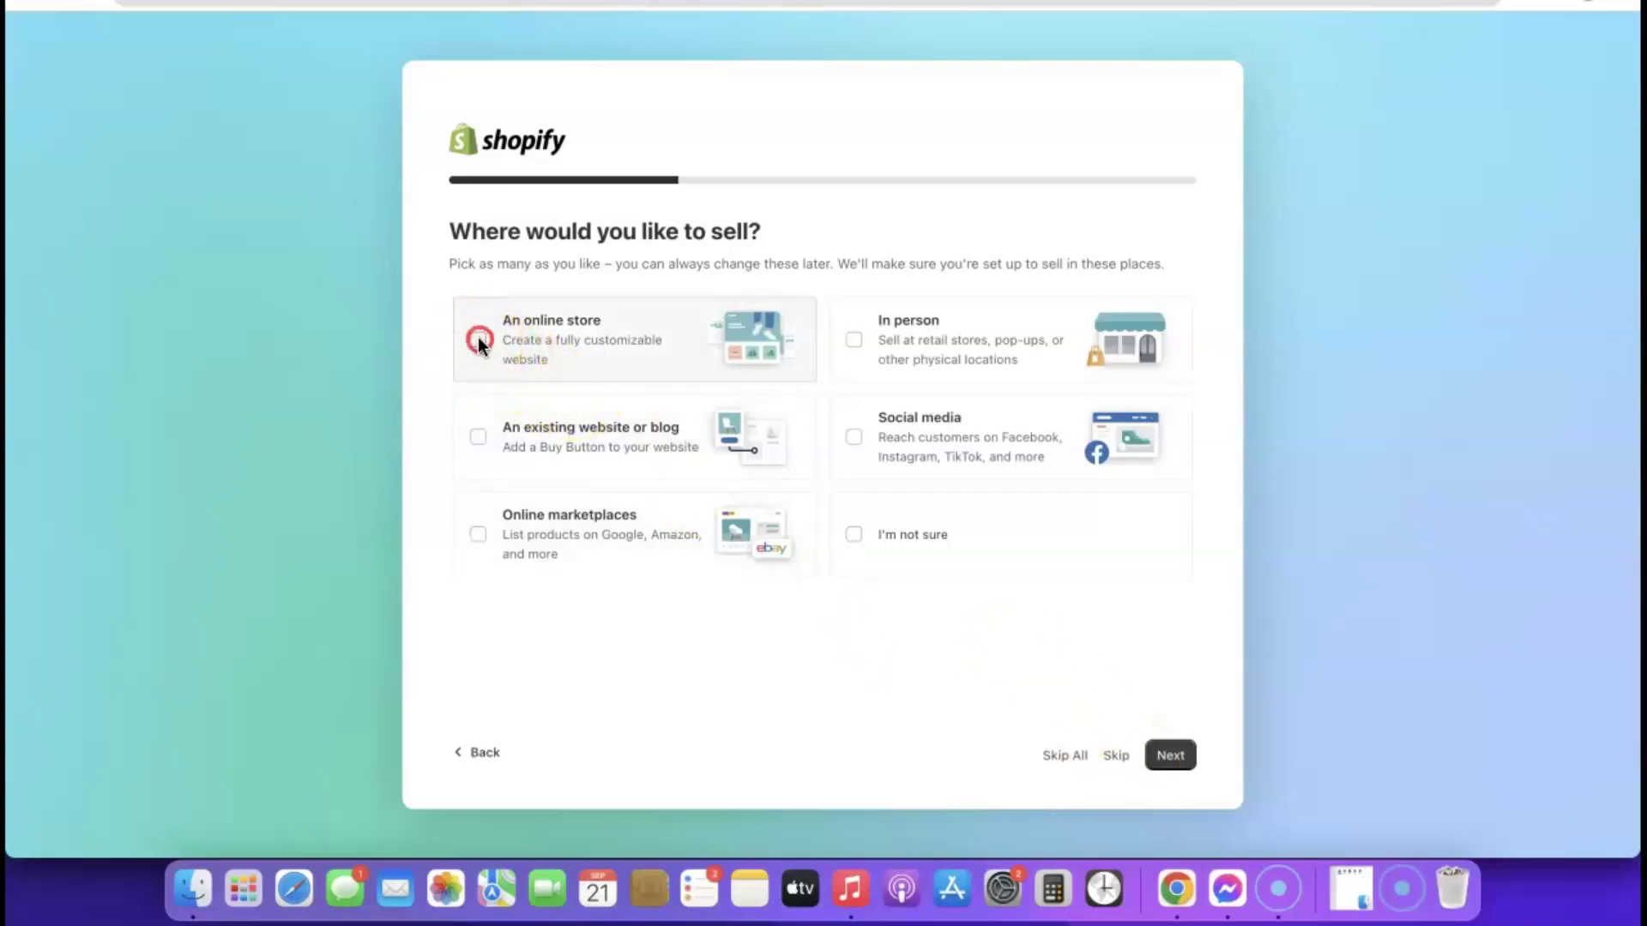
pyautogui.click(465, 337)
pyautogui.click(478, 340)
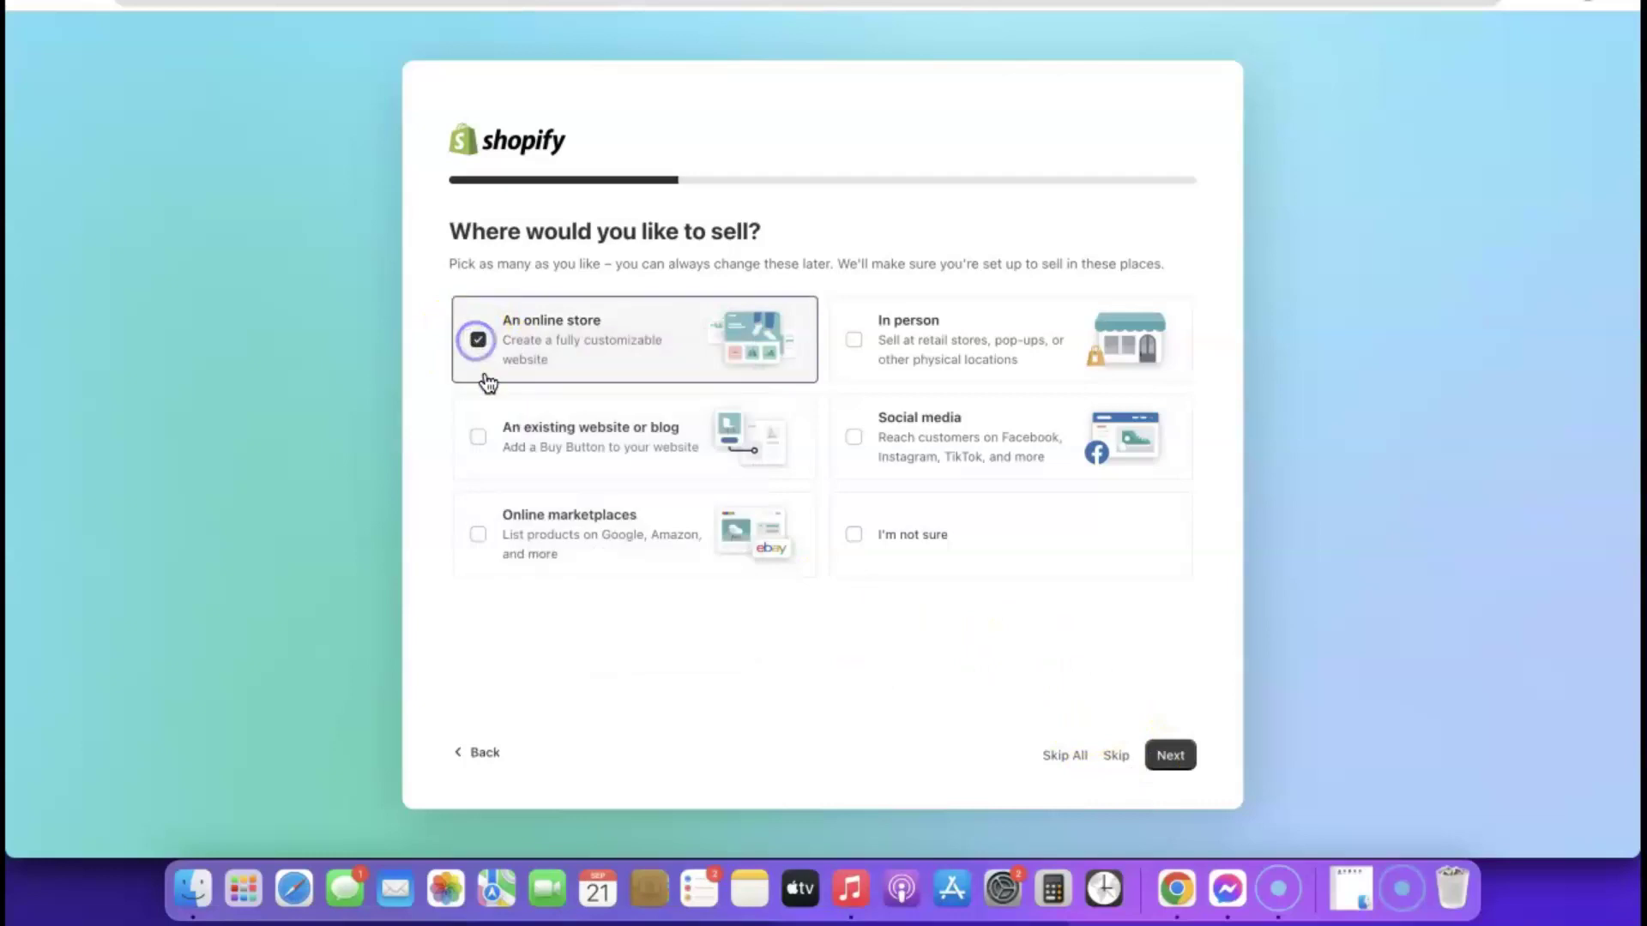
pyautogui.click(1171, 756)
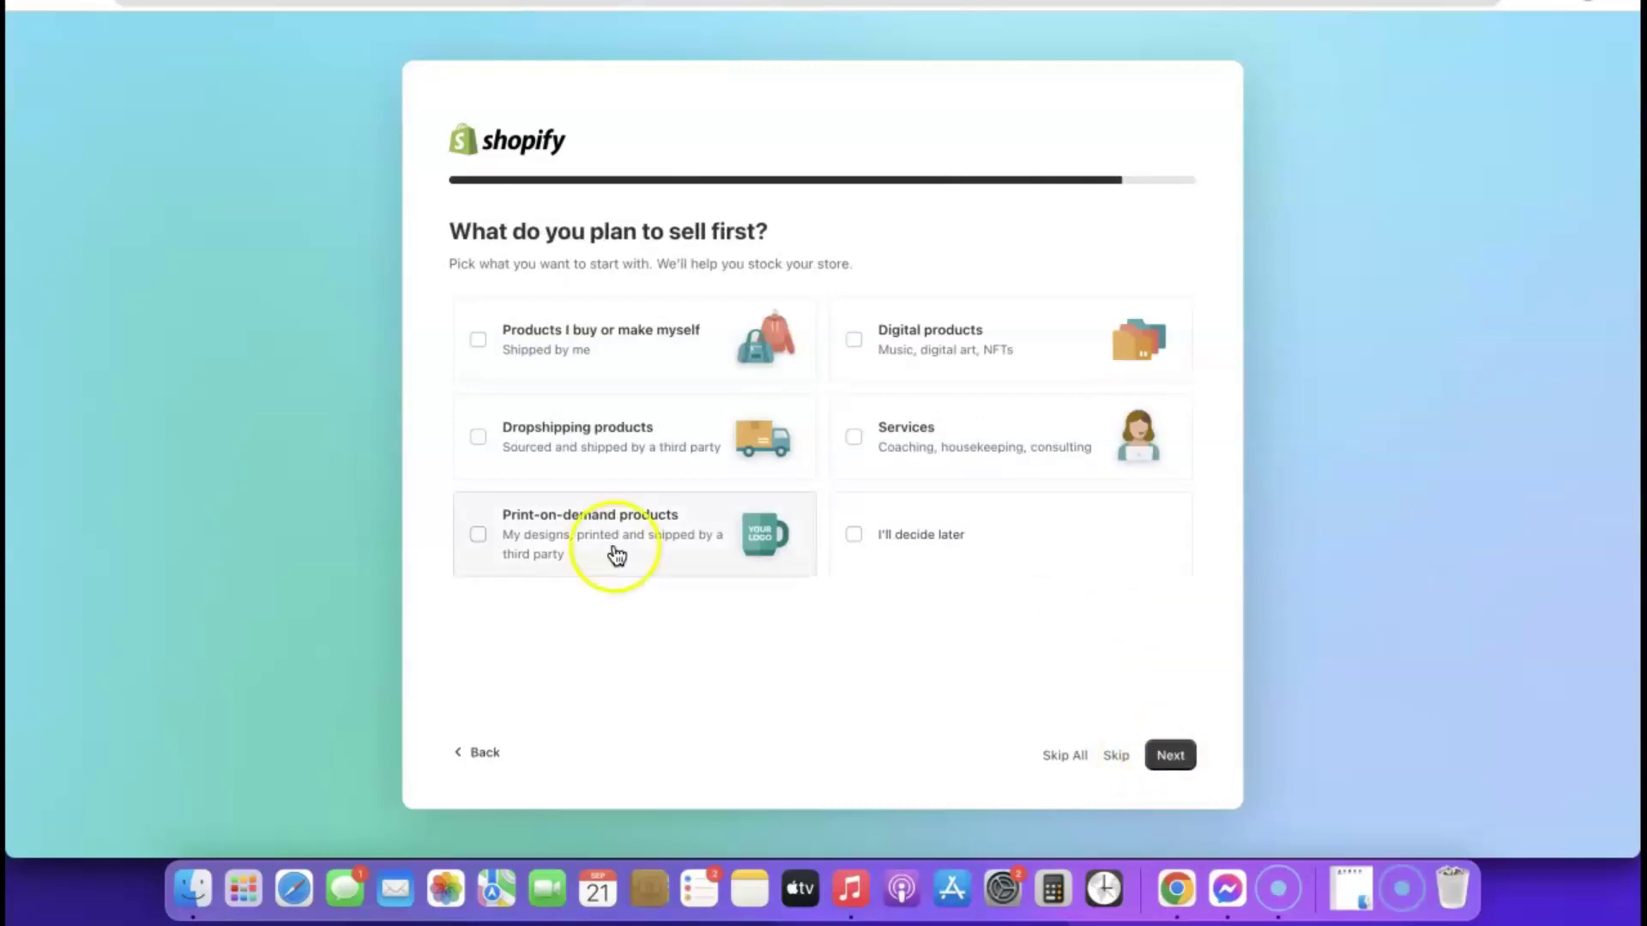
# Choose dropshipping products first and confirm Nigeria as the business location.
pyautogui.click(482, 439)
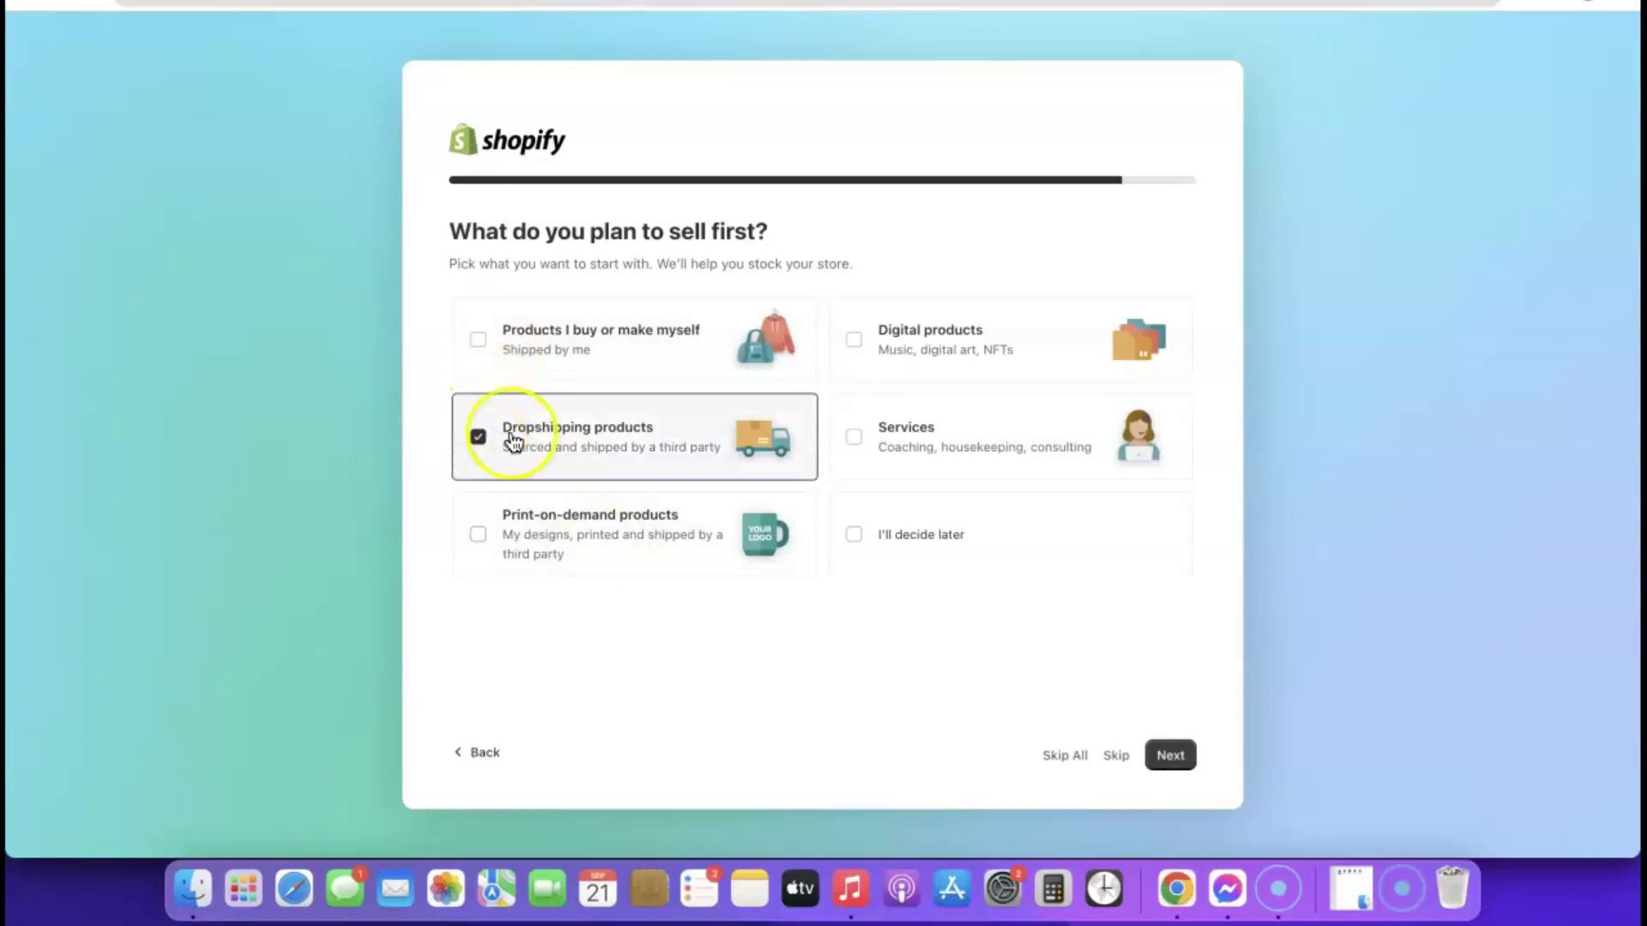
pyautogui.click(1168, 762)
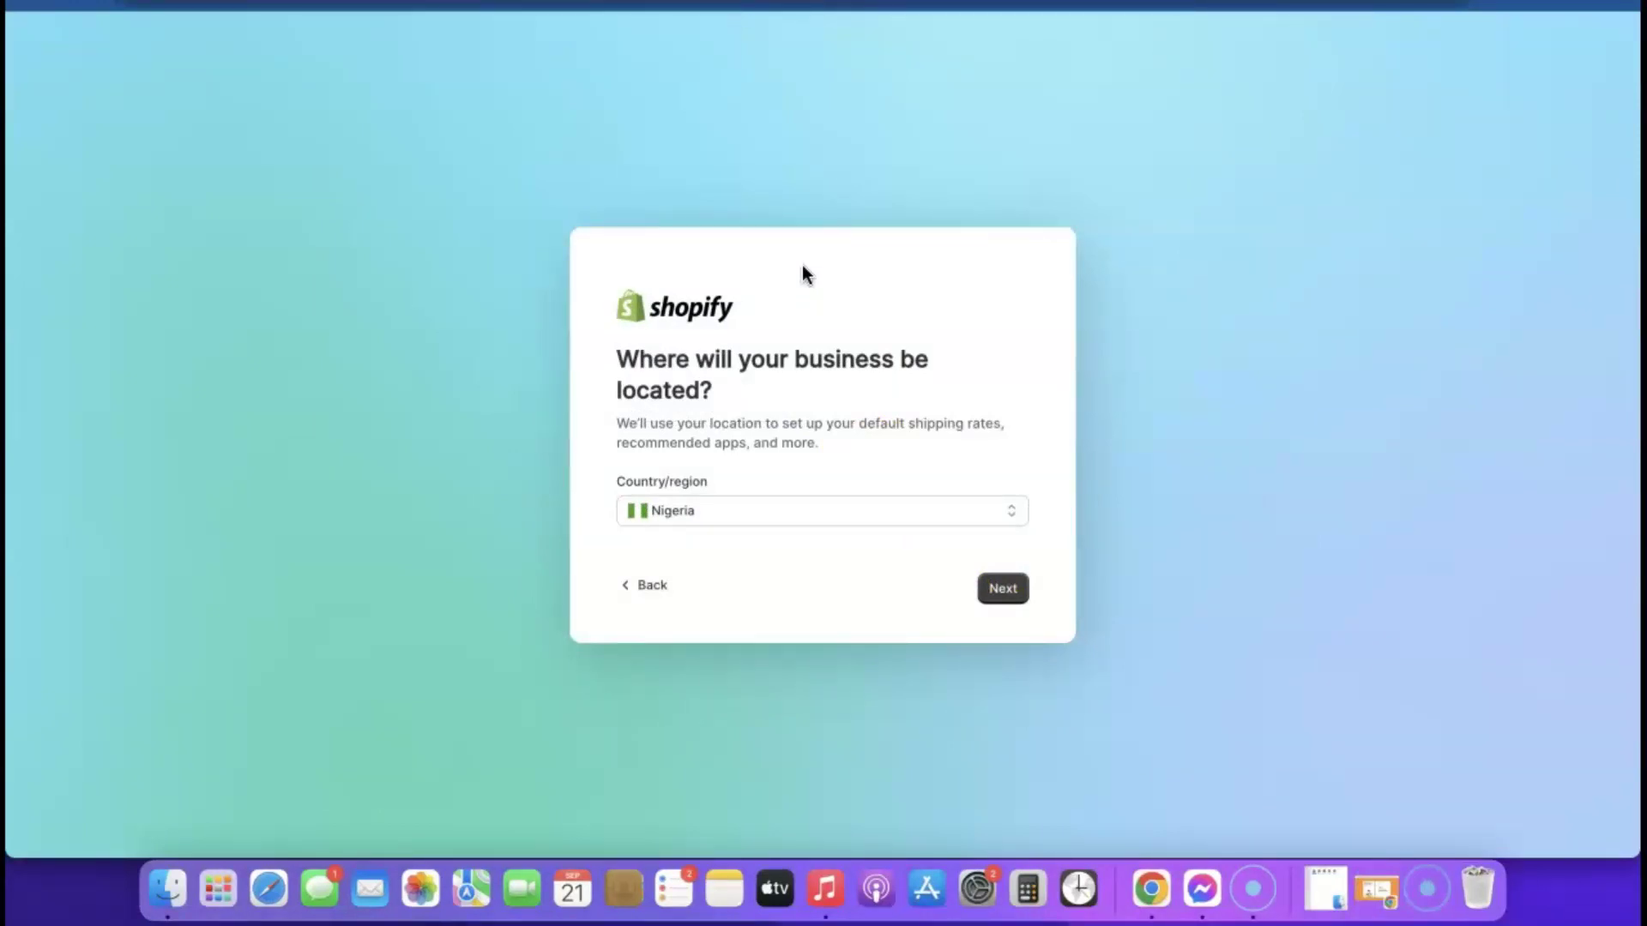
pyautogui.click(925, 513)
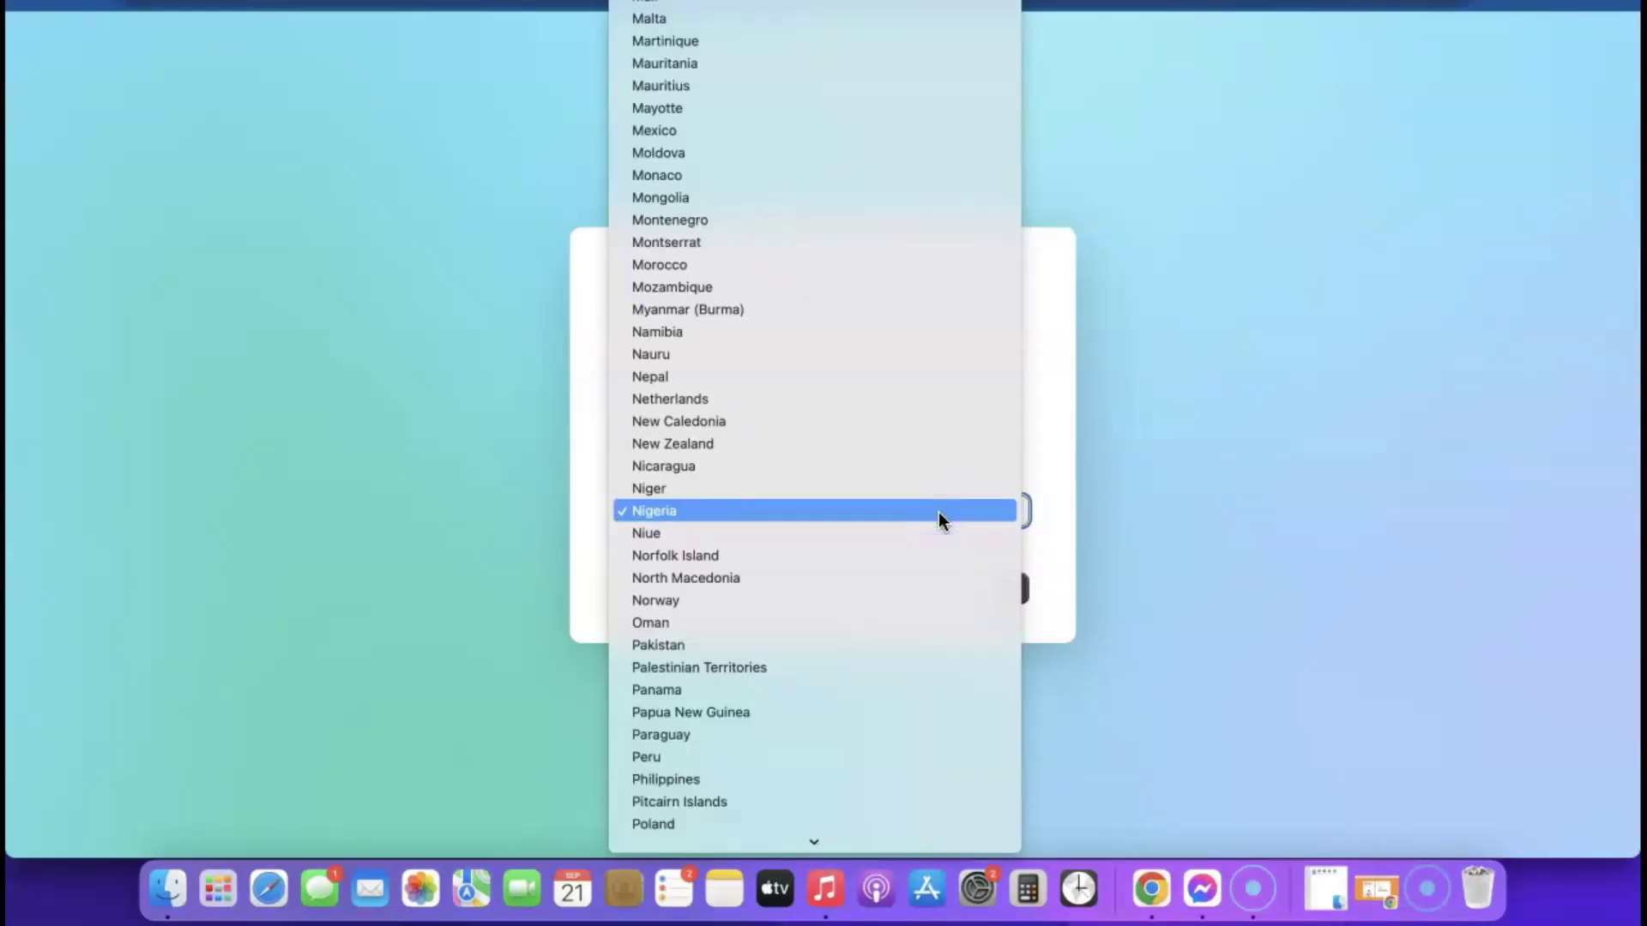
pyautogui.click(941, 518)
pyautogui.click(999, 597)
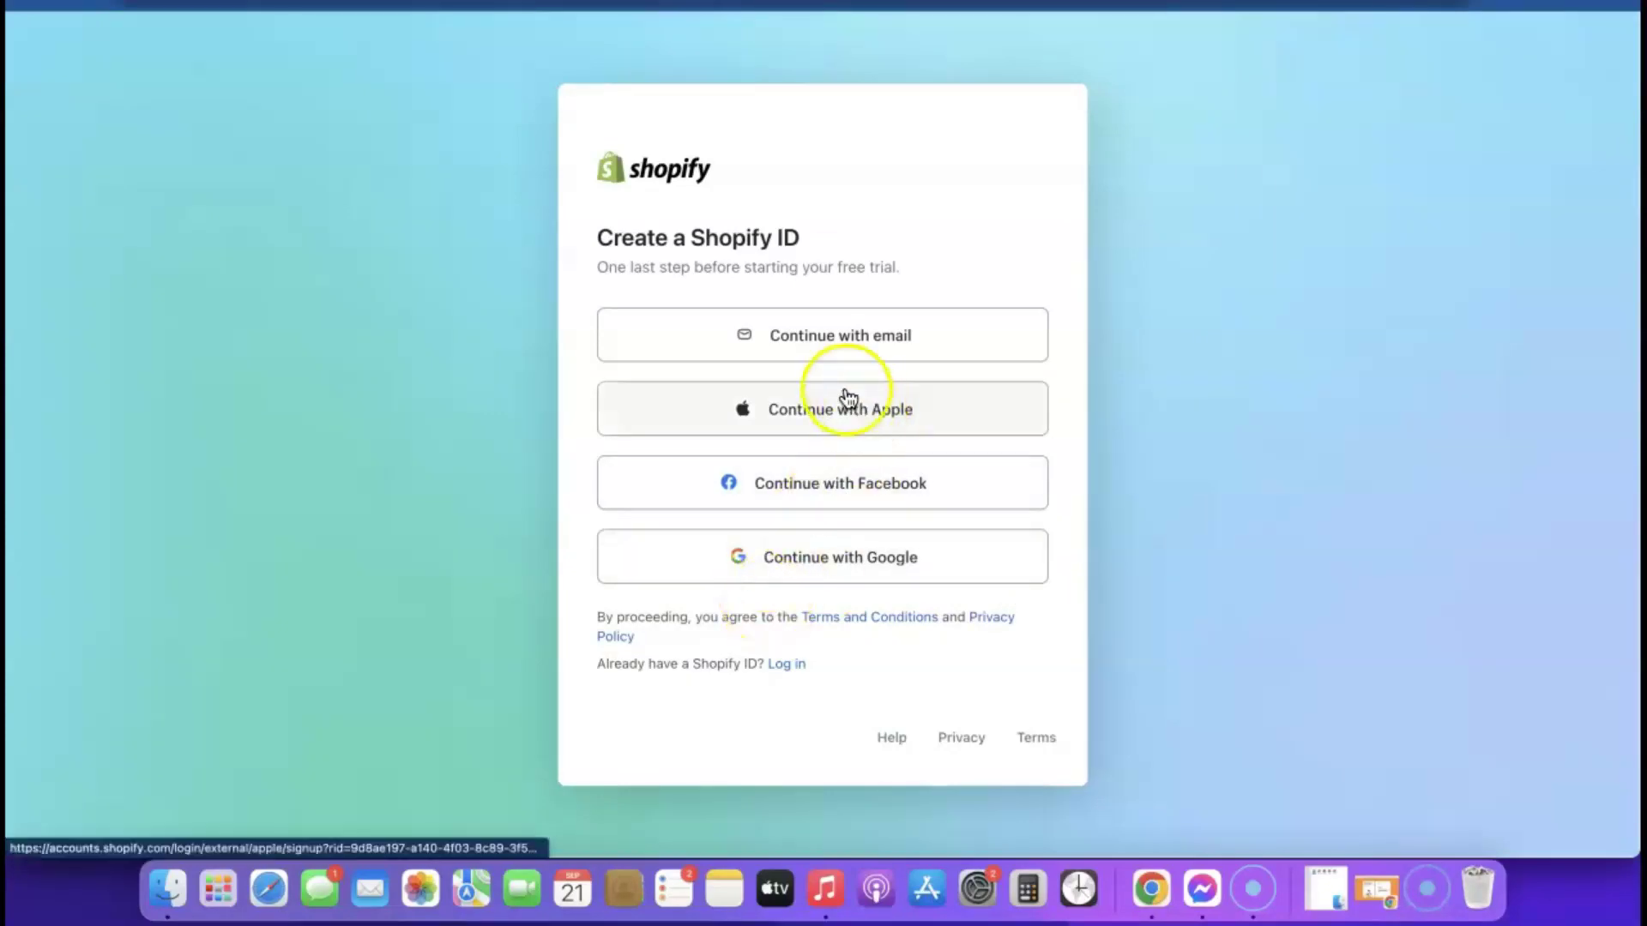
# Create an email Shopify ID using Chrome's suggested strong password.
pyautogui.click(826, 340)
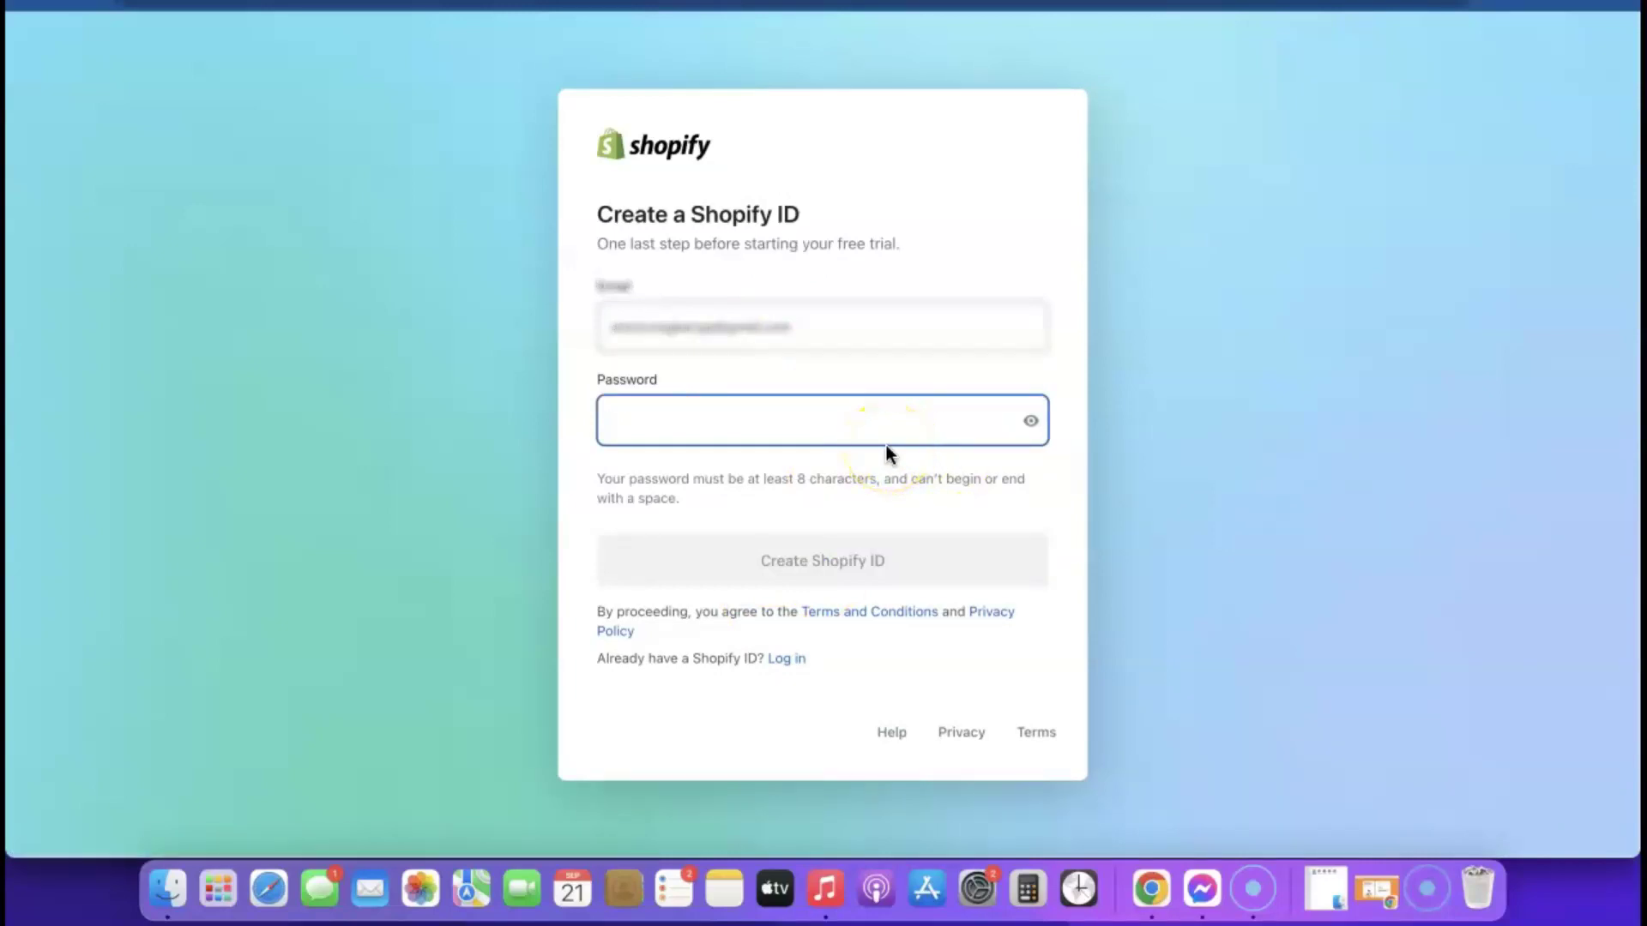
pyautogui.click(886, 423)
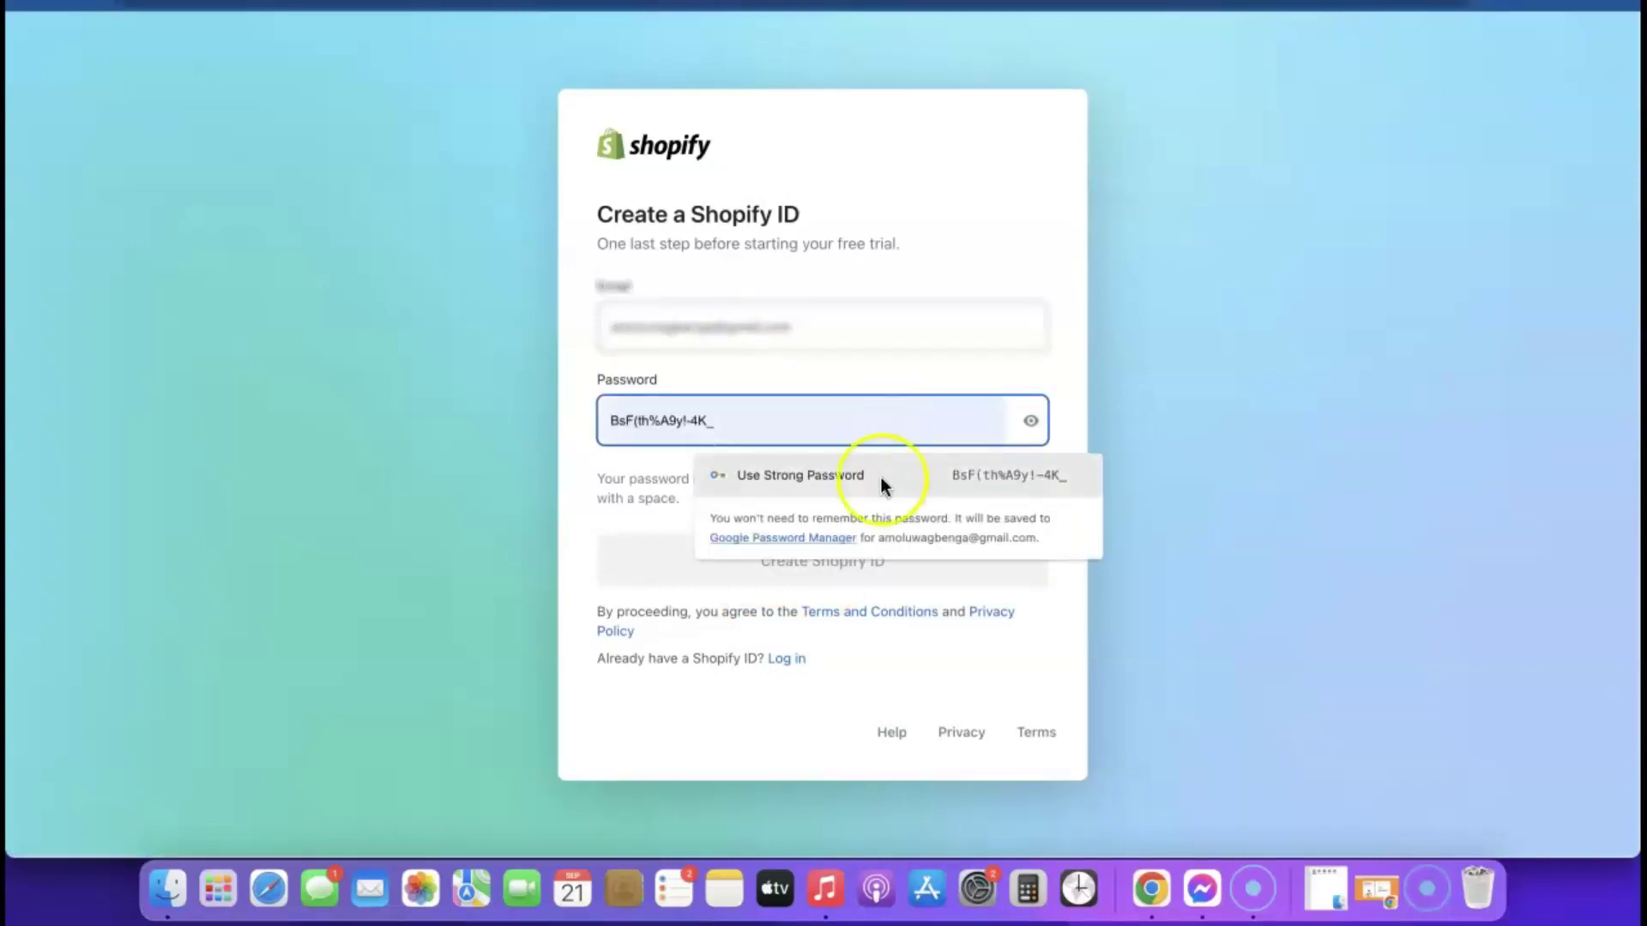
pyautogui.click(882, 477)
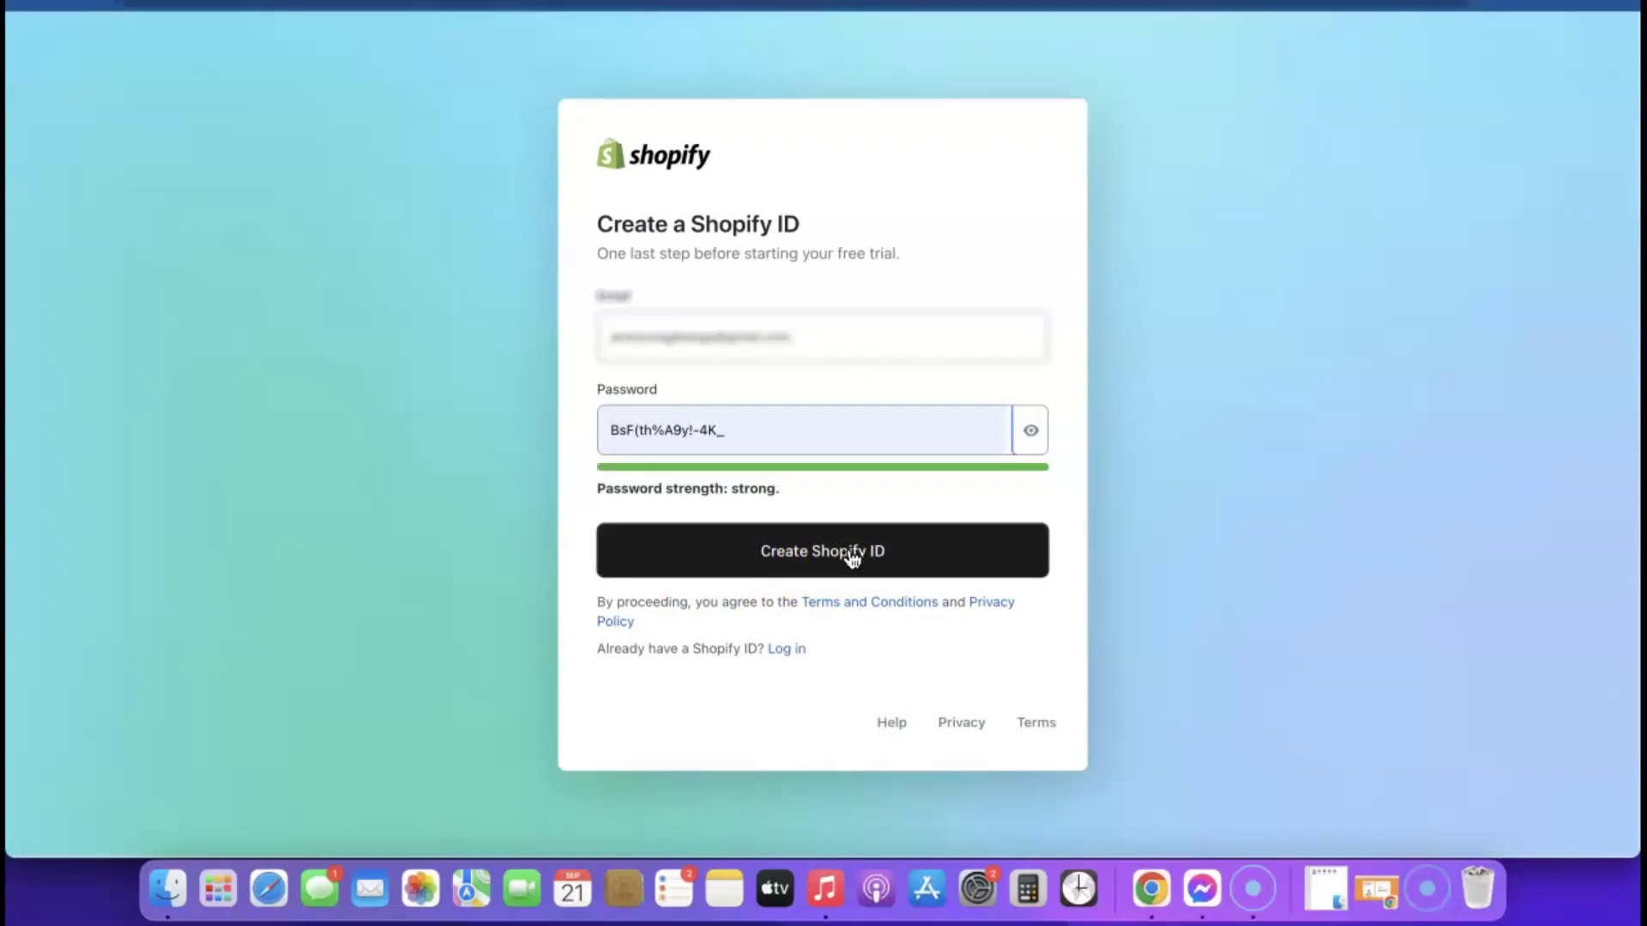
pyautogui.click(813, 551)
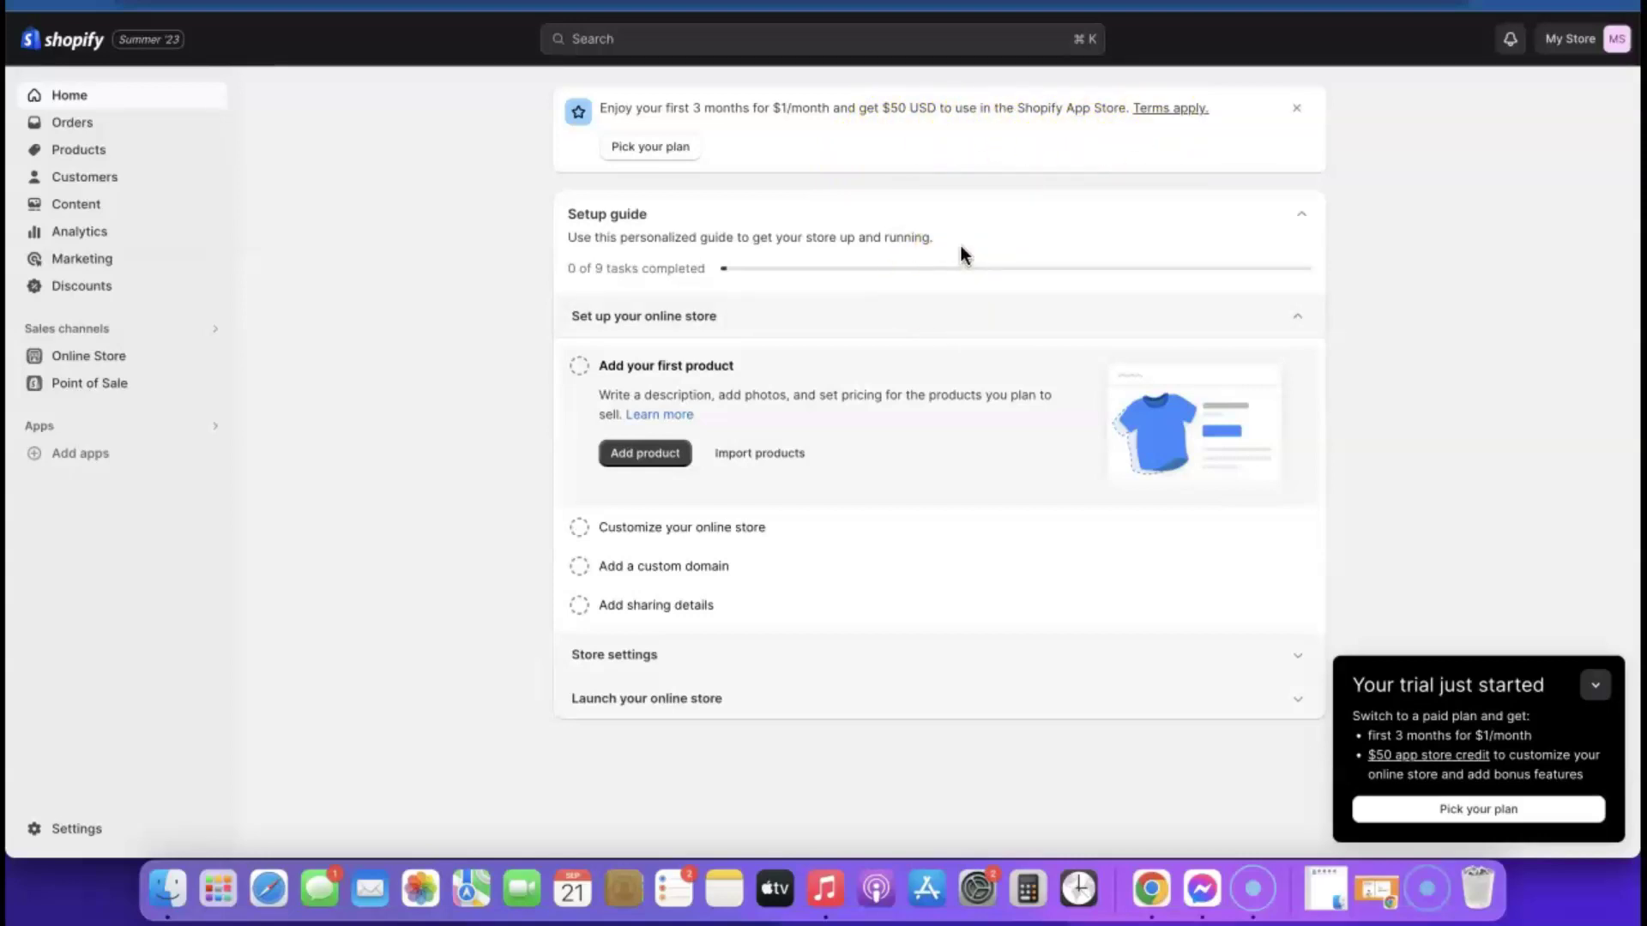
# Reach the Select a plan page via the Pick a plan banner on Online Store > Themes.
pyautogui.click(659, 151)
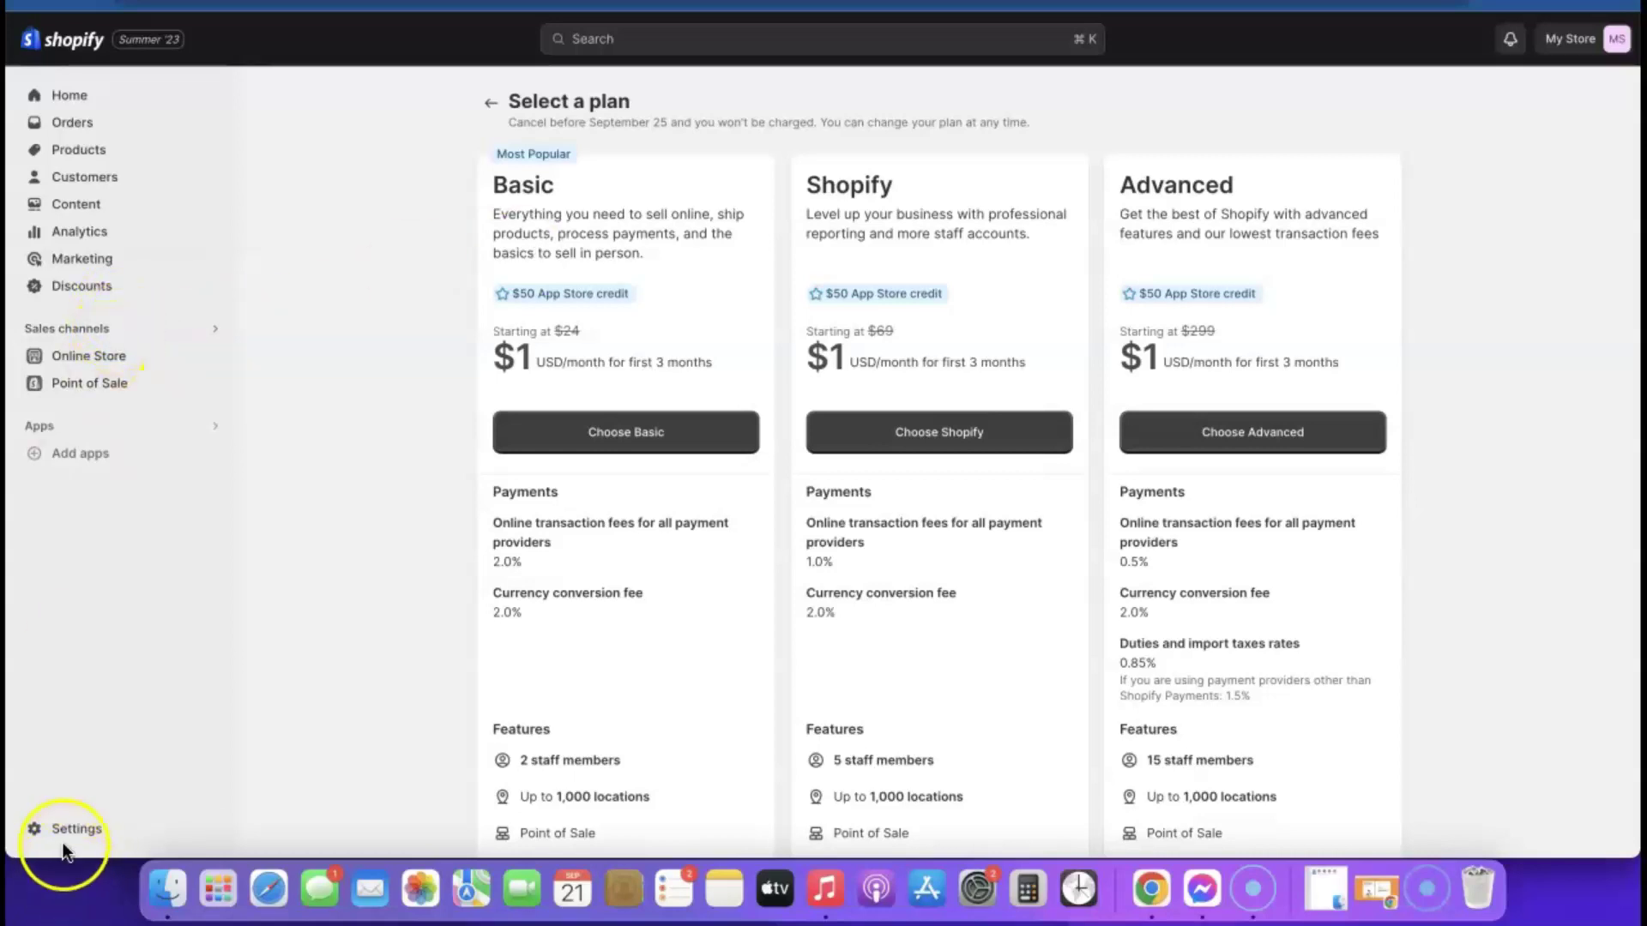
pyautogui.click(69, 96)
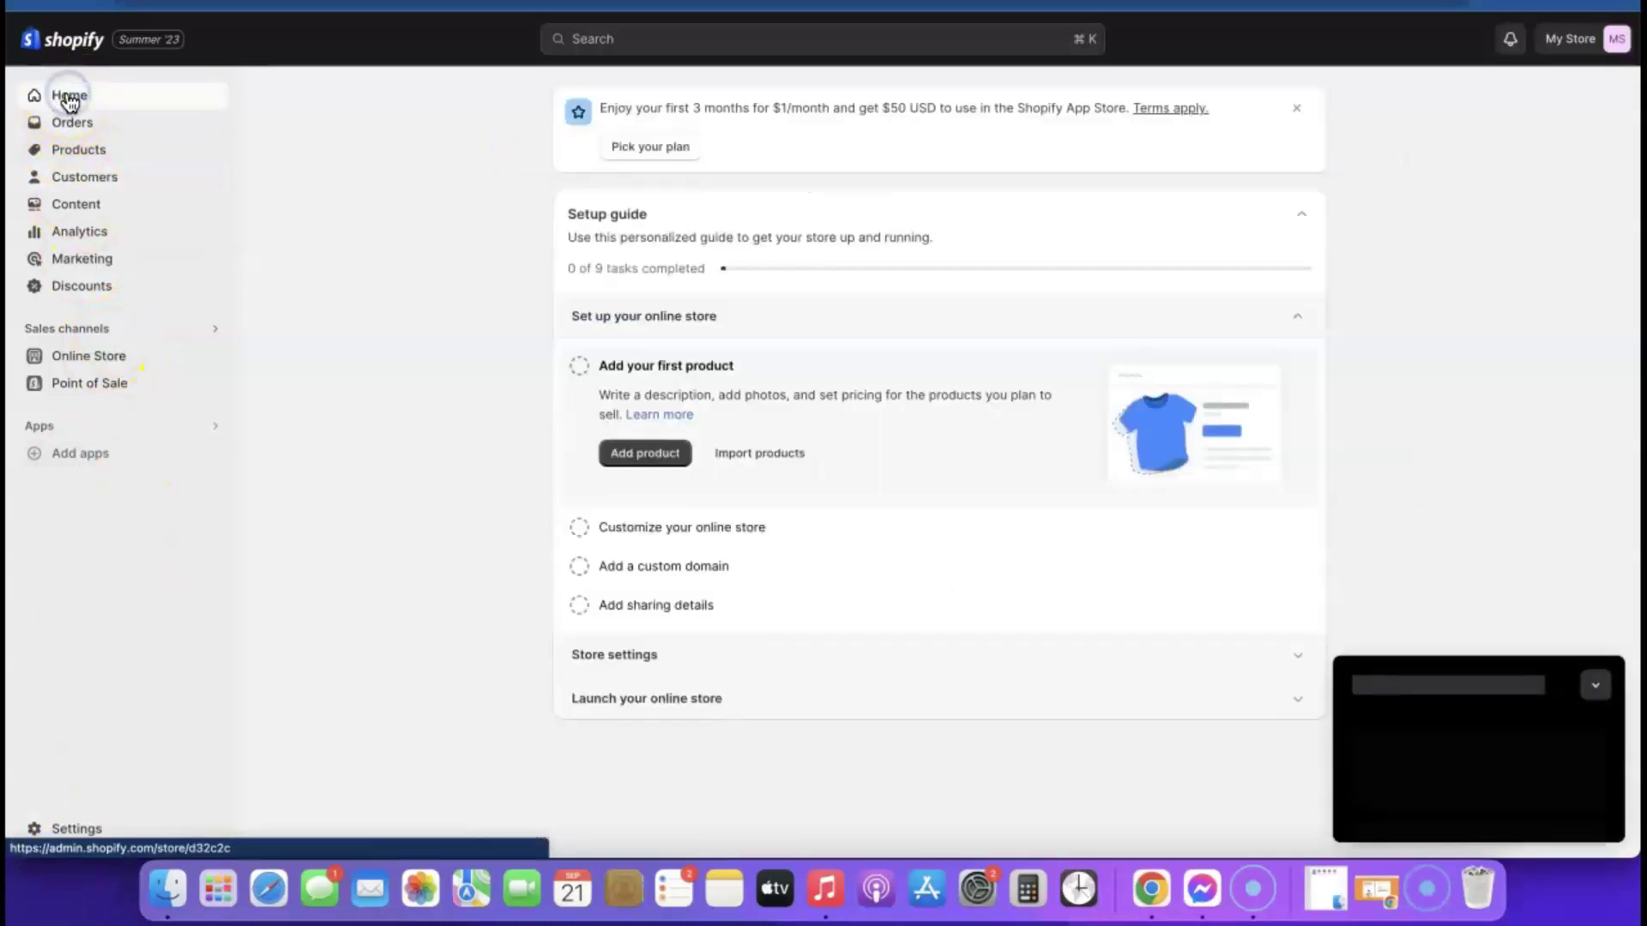
pyautogui.click(81, 355)
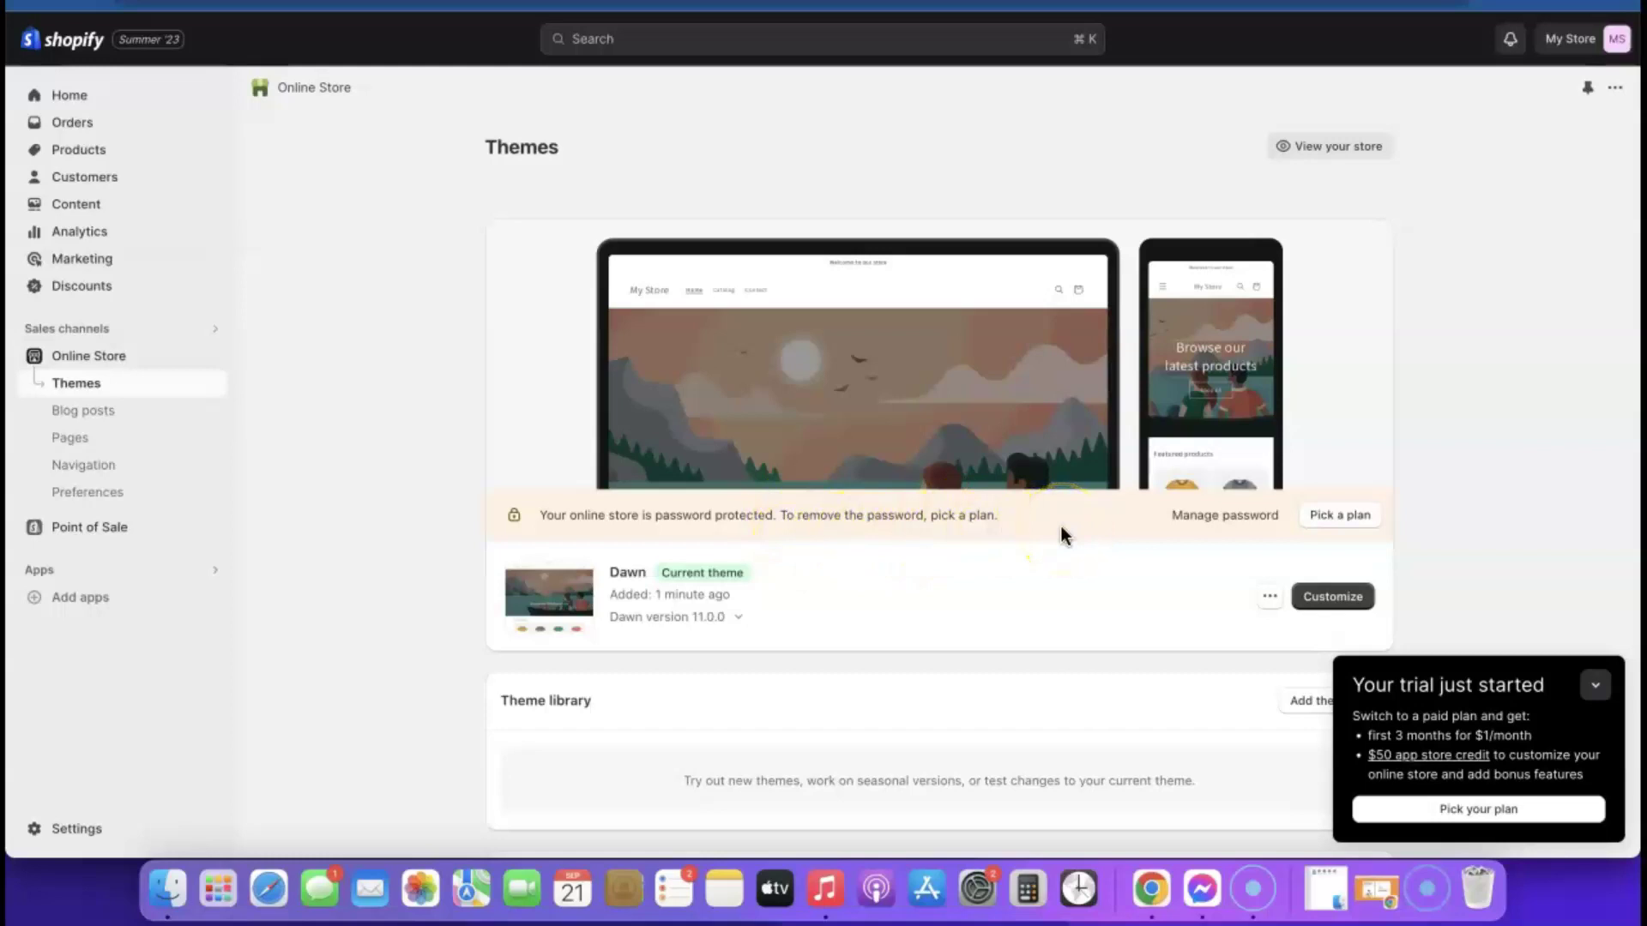
pyautogui.click(1335, 517)
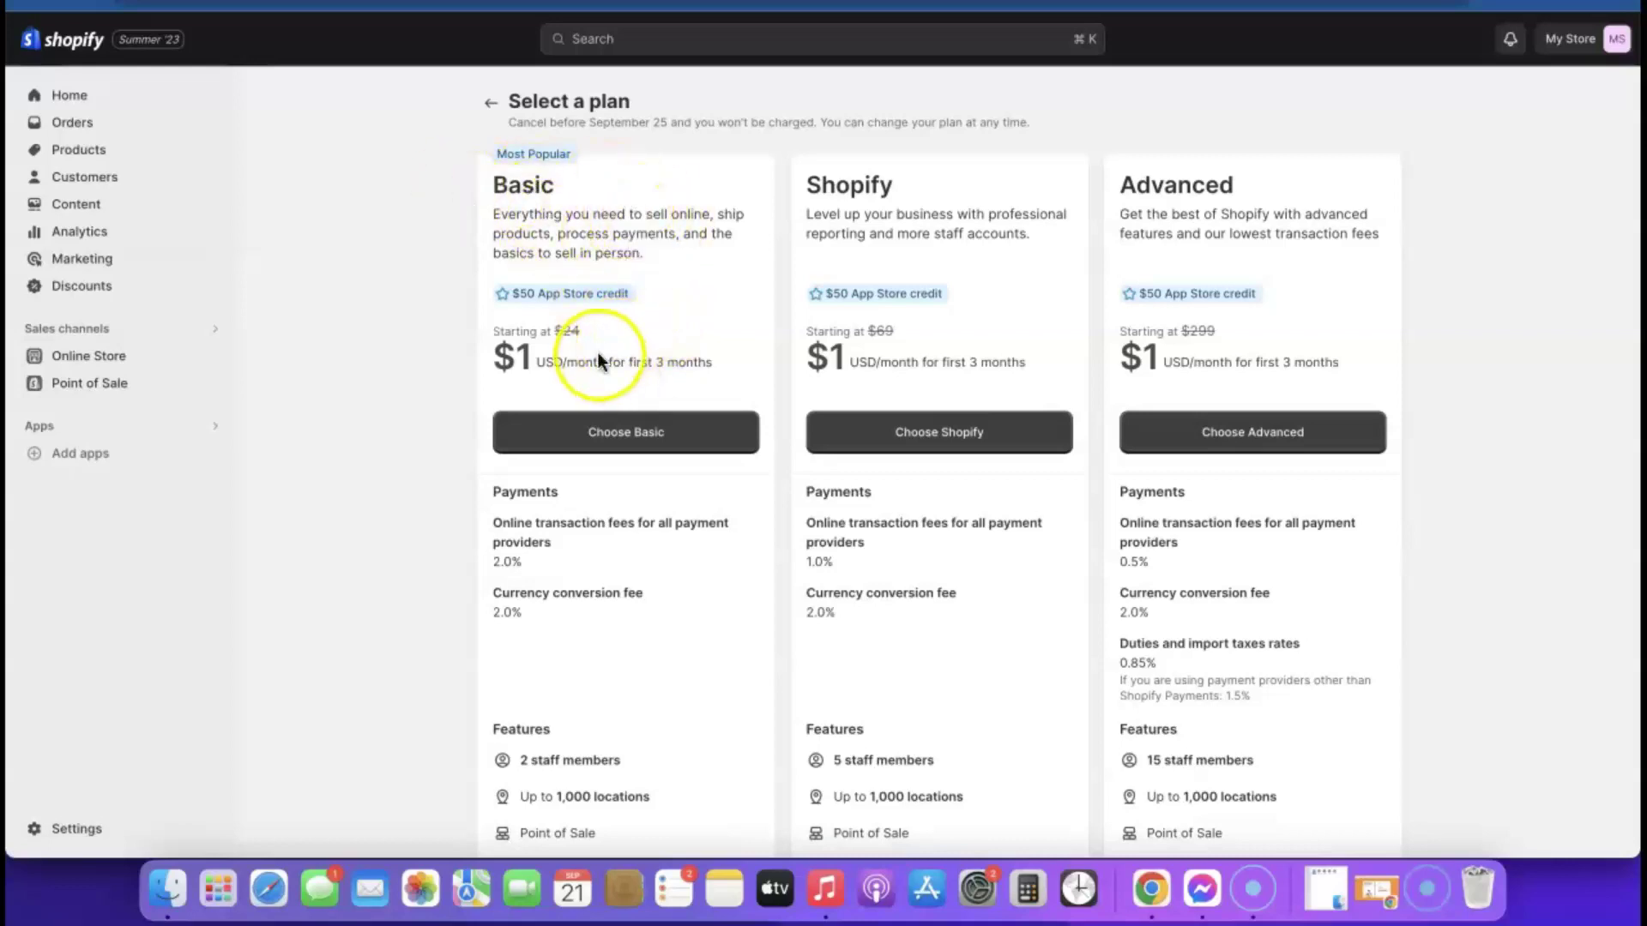
# Choose the Basic plan with the Monthly billing cycle.
pyautogui.click(624, 433)
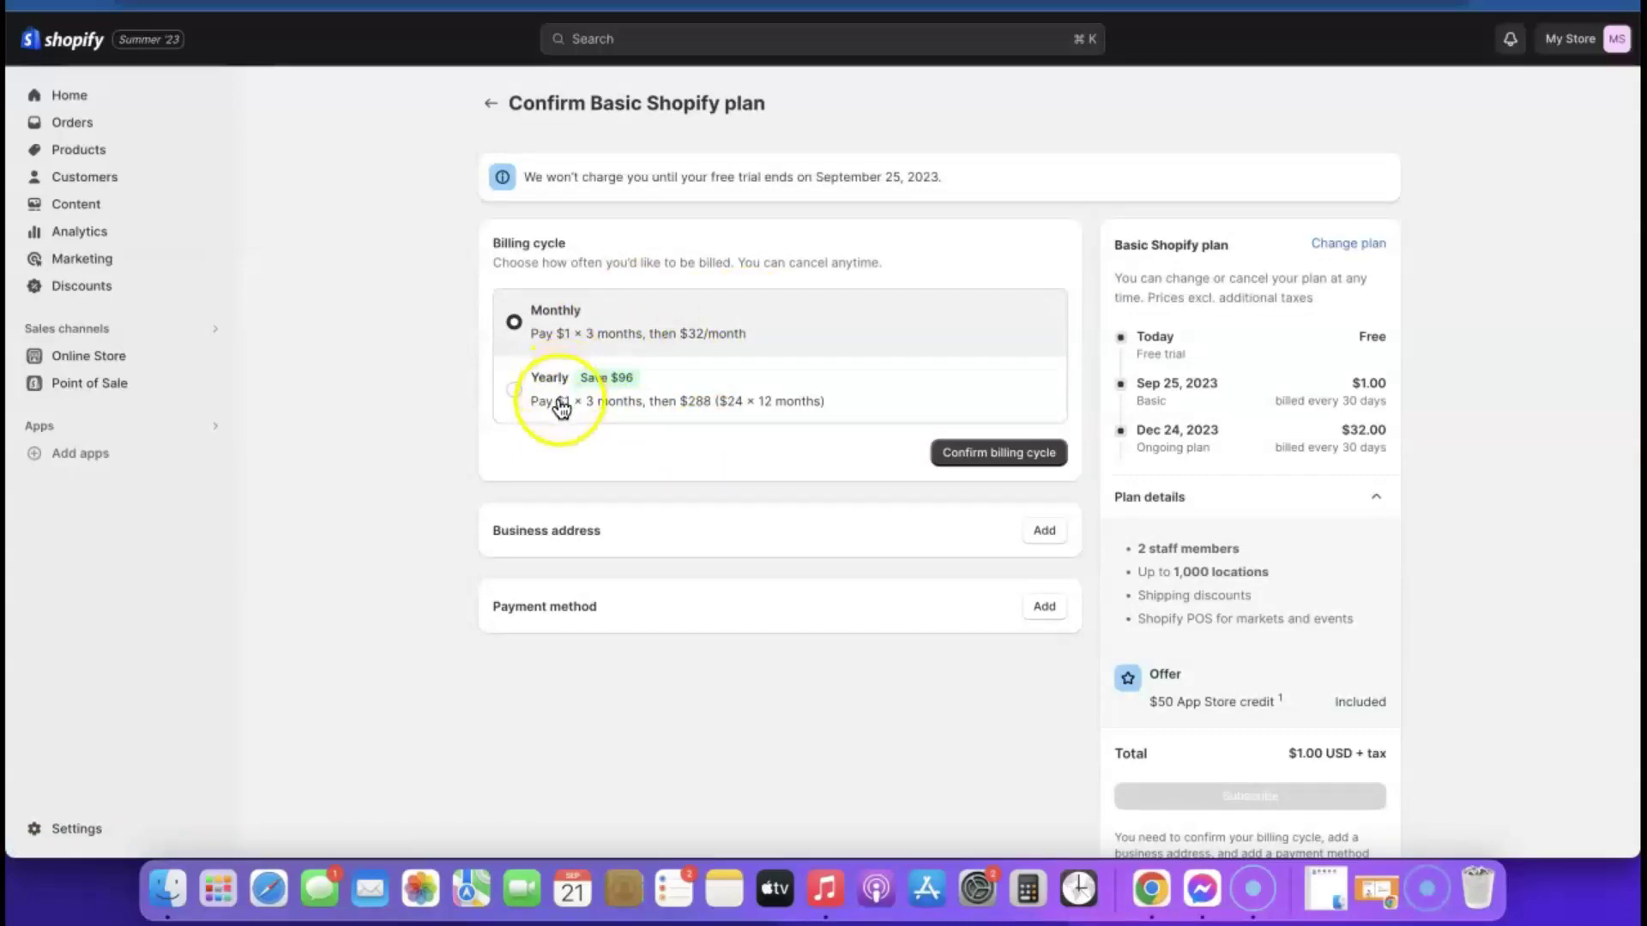
pyautogui.click(989, 455)
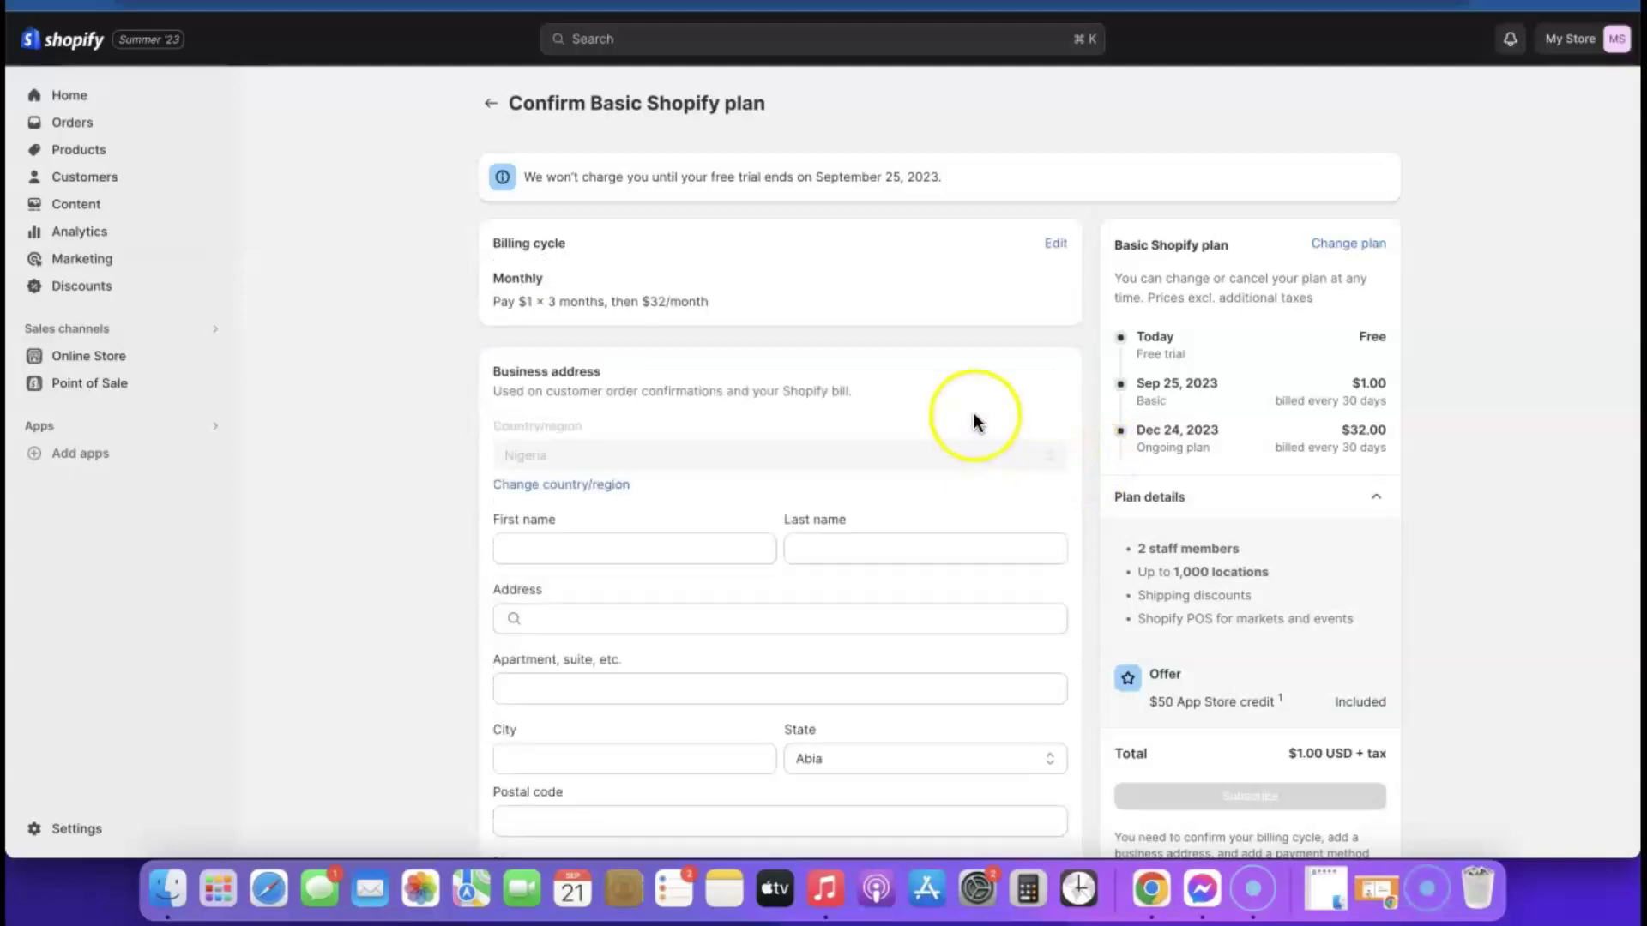
pyautogui.scroll(-3, 974, 415)
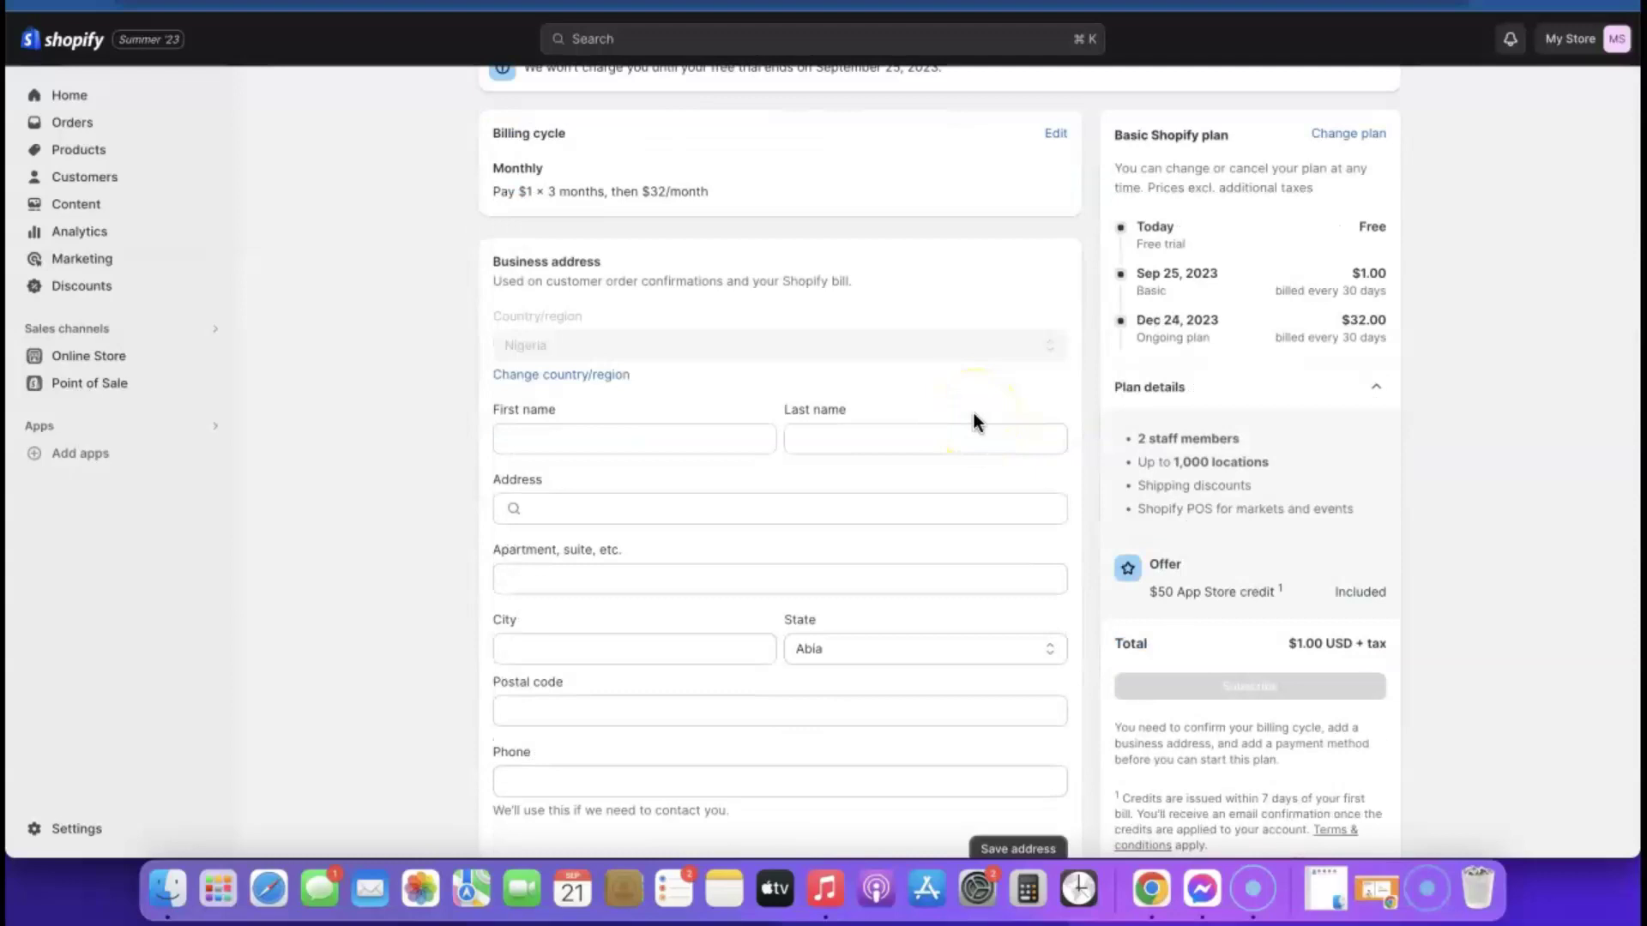
# Fill in the business address with the owner's first and last name, and save it.
pyautogui.click(600, 433)
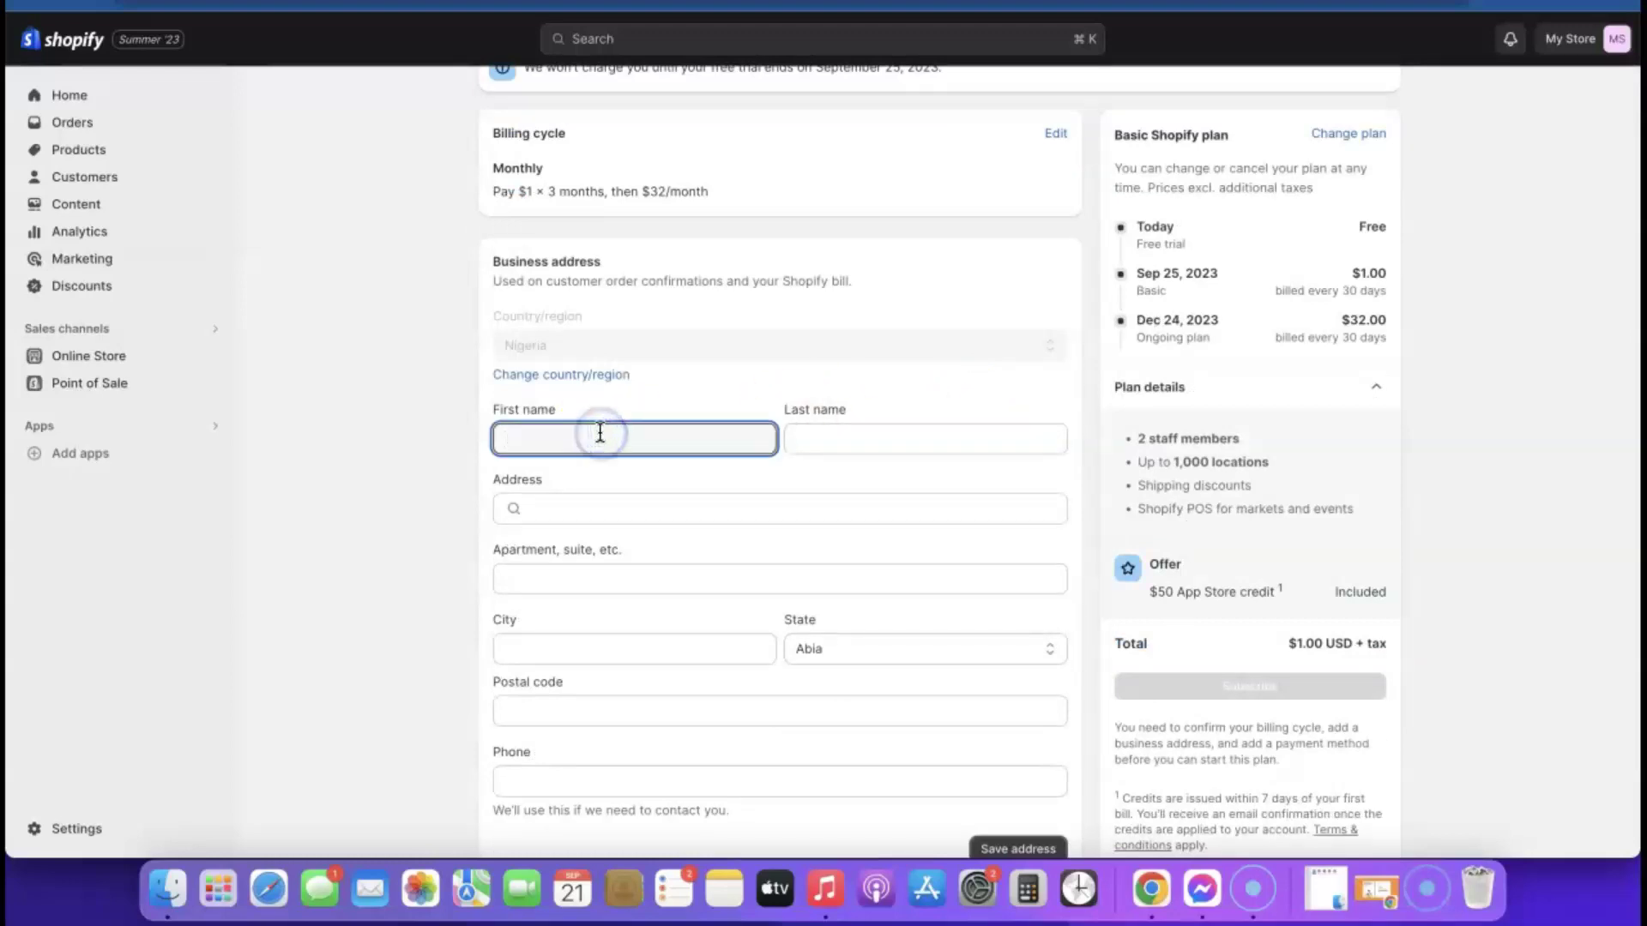
pyautogui.write('Olusola')
pyautogui.click(893, 434)
pyautogui.write('David')
pyautogui.click(837, 511)
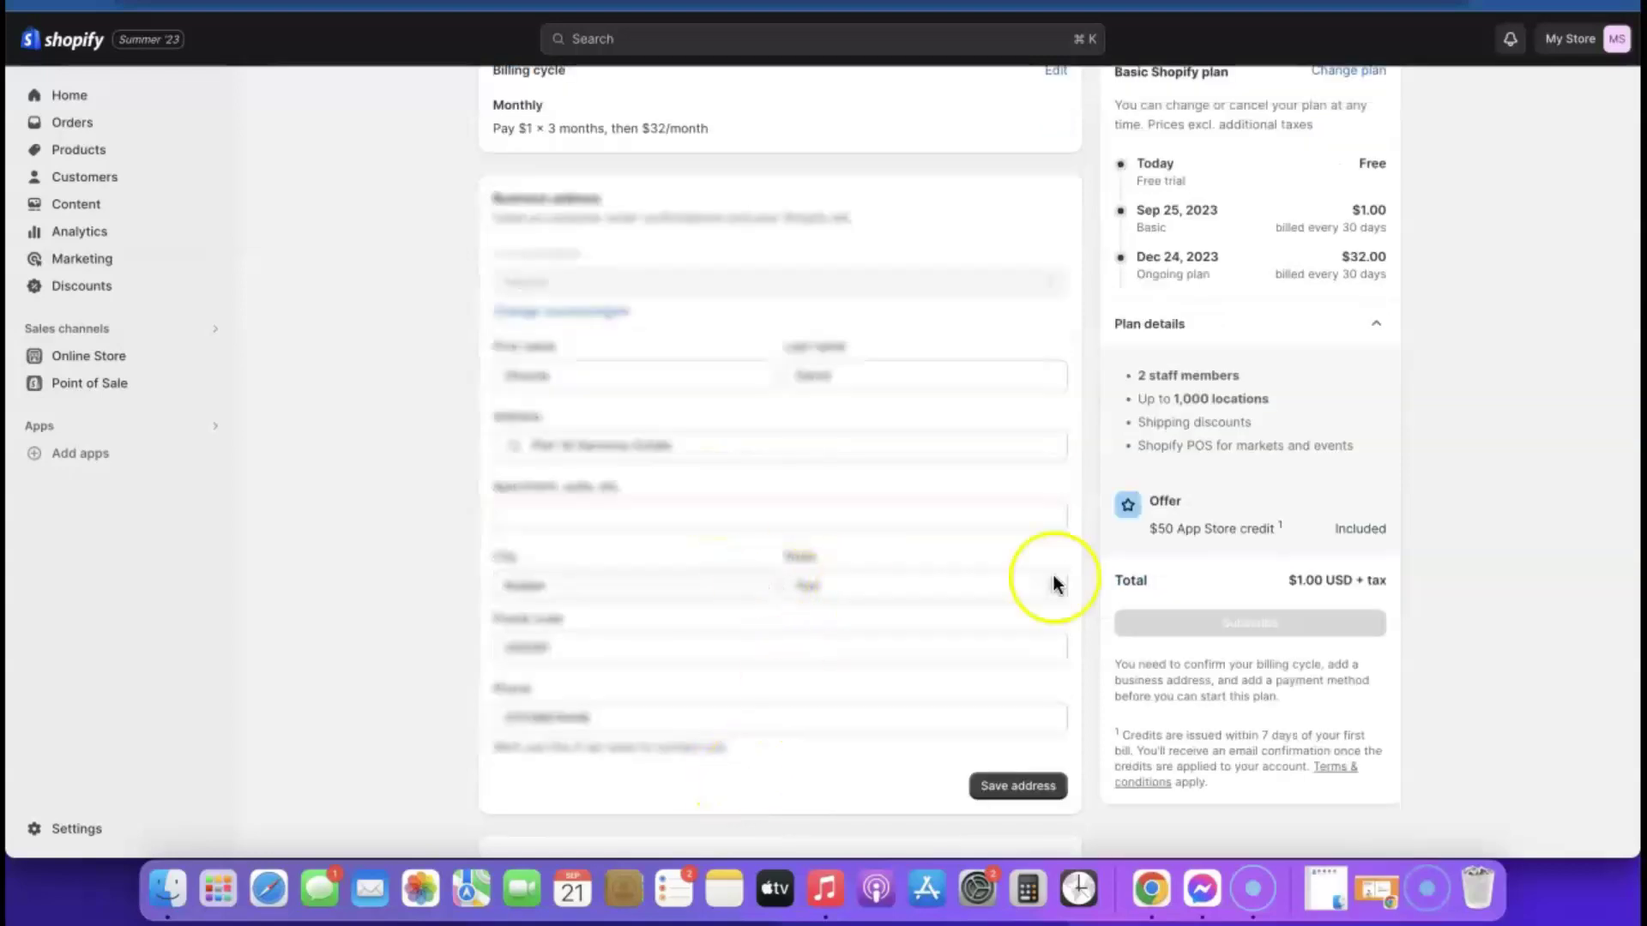
pyautogui.click(1036, 787)
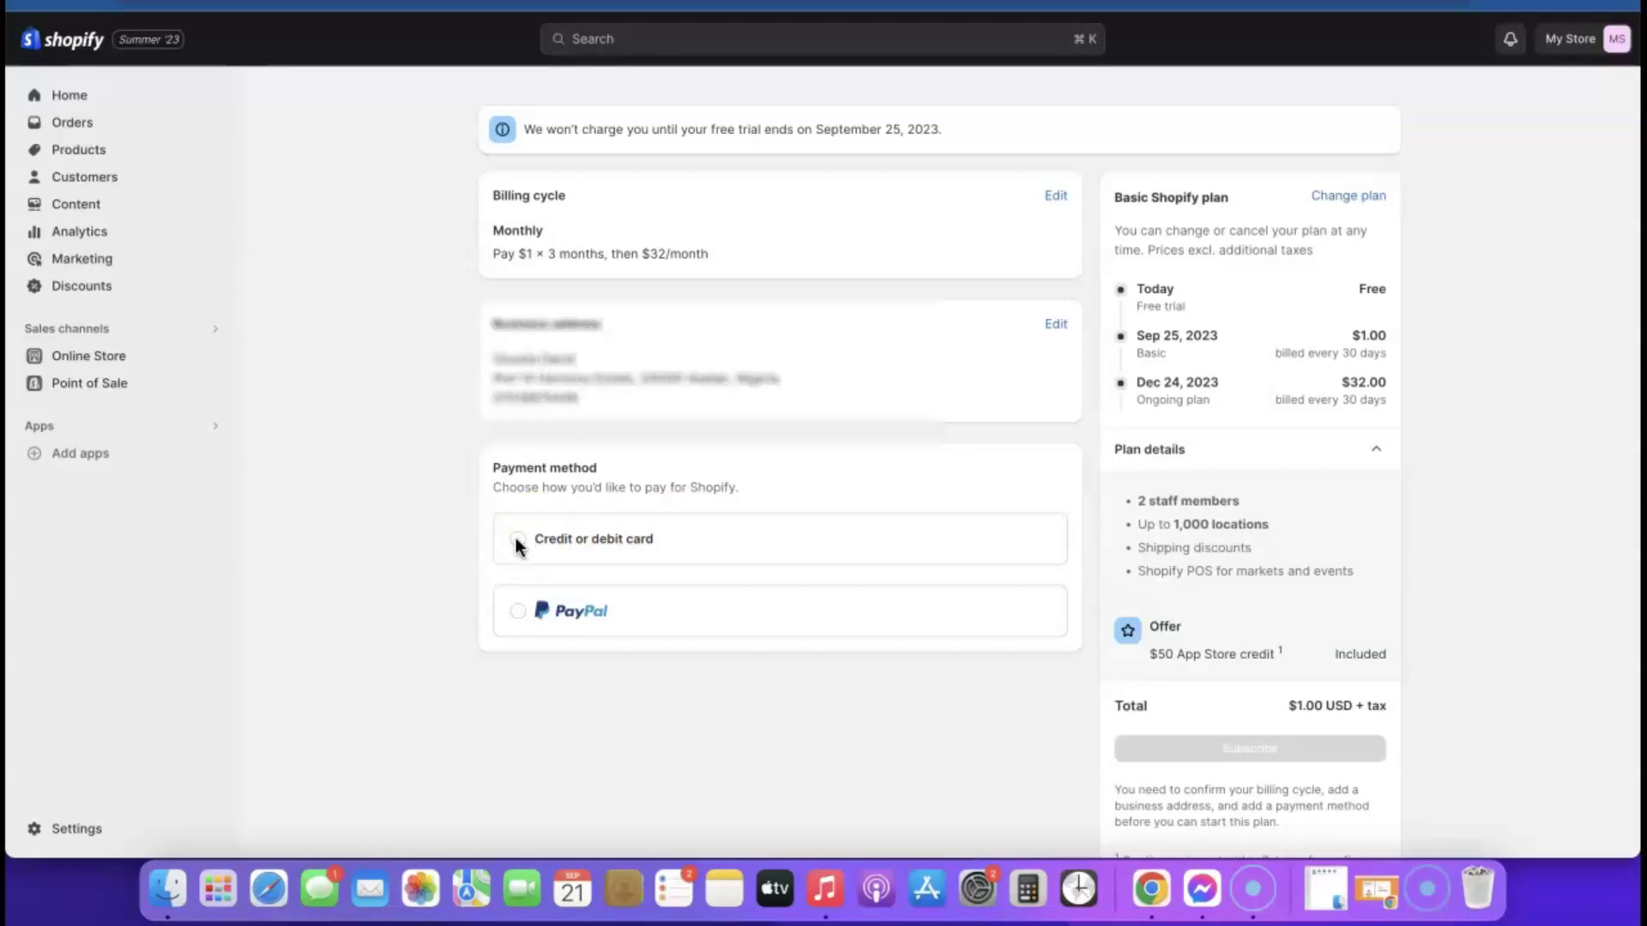
# Add a Visa credit card as payment method and subscribe to the Basic plan.
pyautogui.click(518, 620)
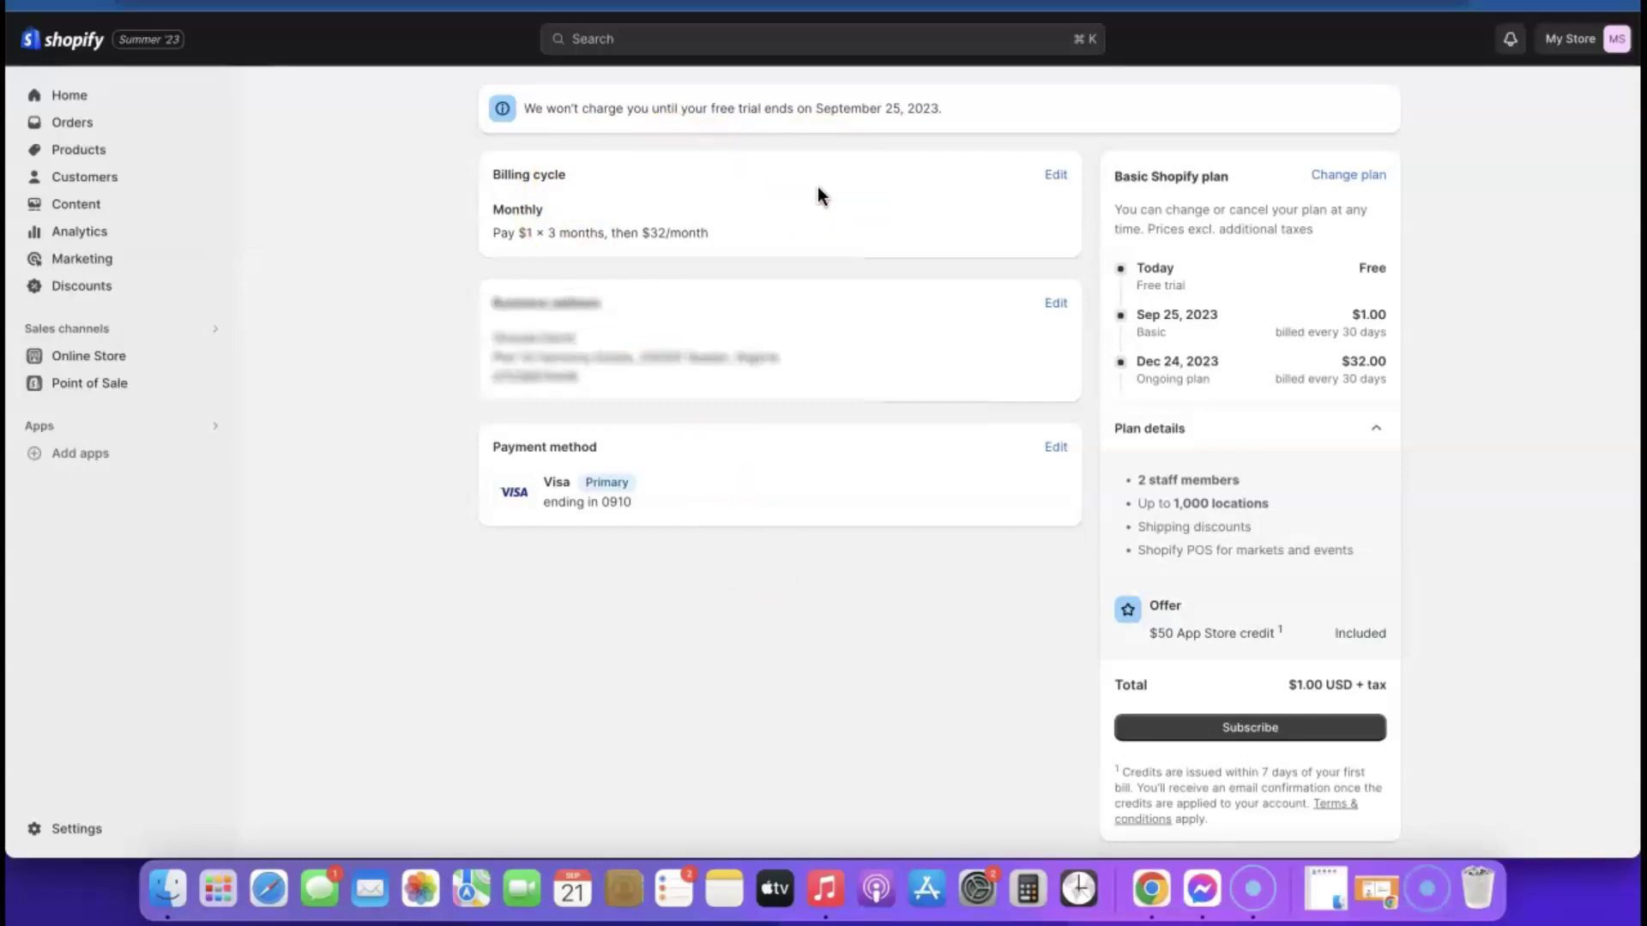
pyautogui.scroll(-1, 1219, 317)
pyautogui.click(1253, 726)
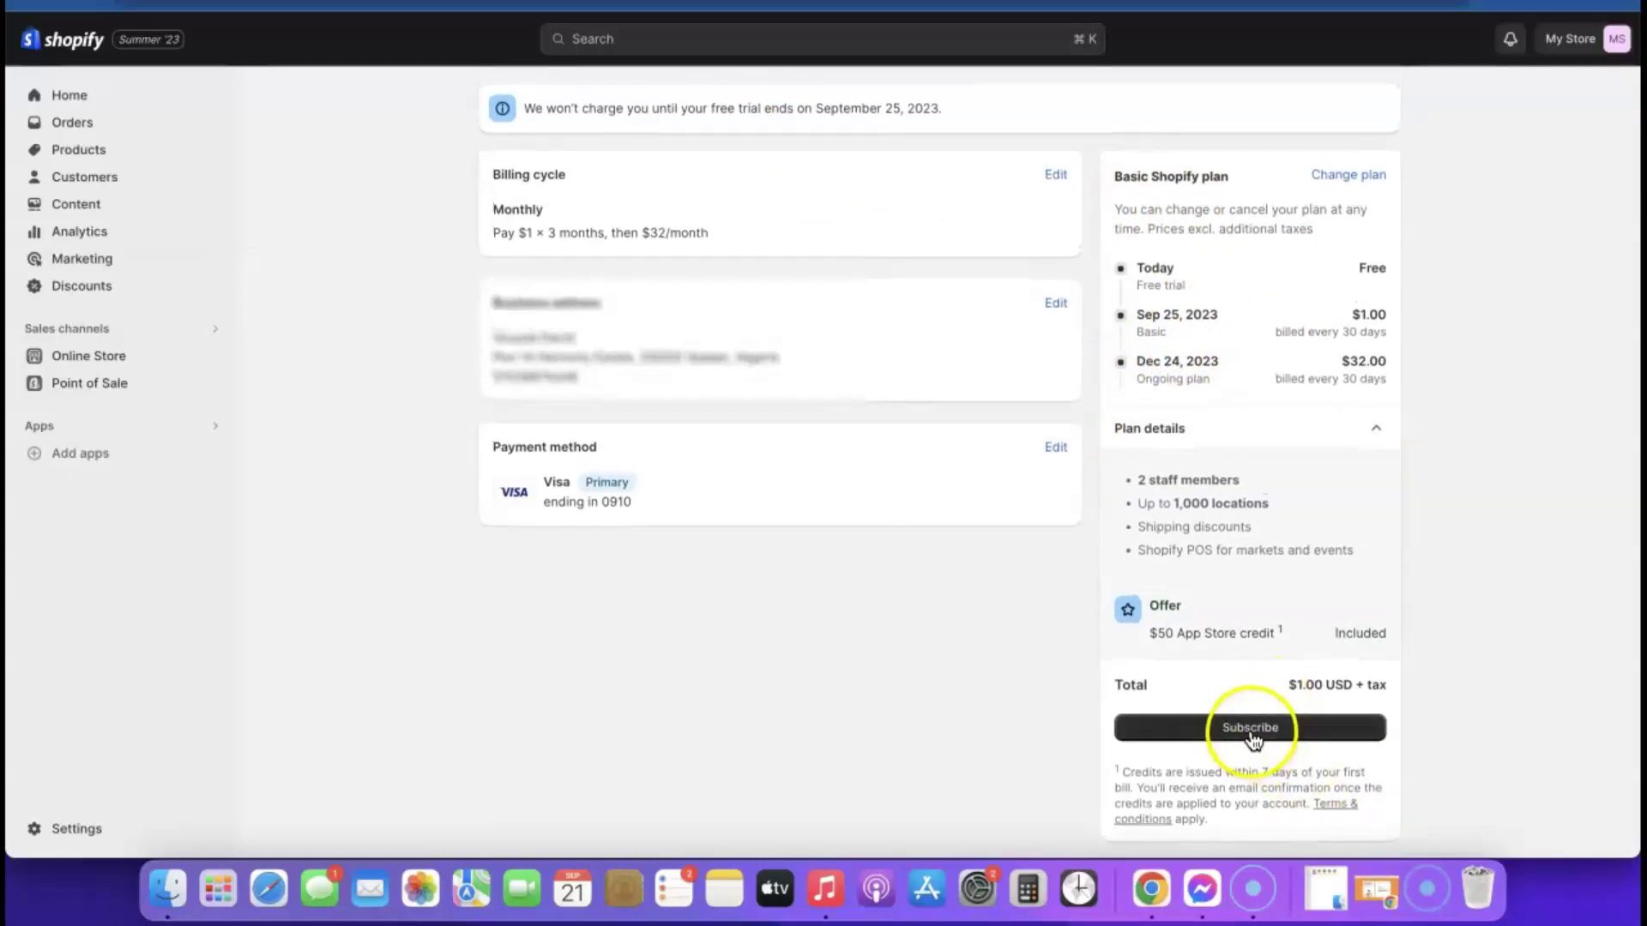
pyautogui.scroll(-3, 1052, 473)
pyautogui.scroll(4, 1052, 472)
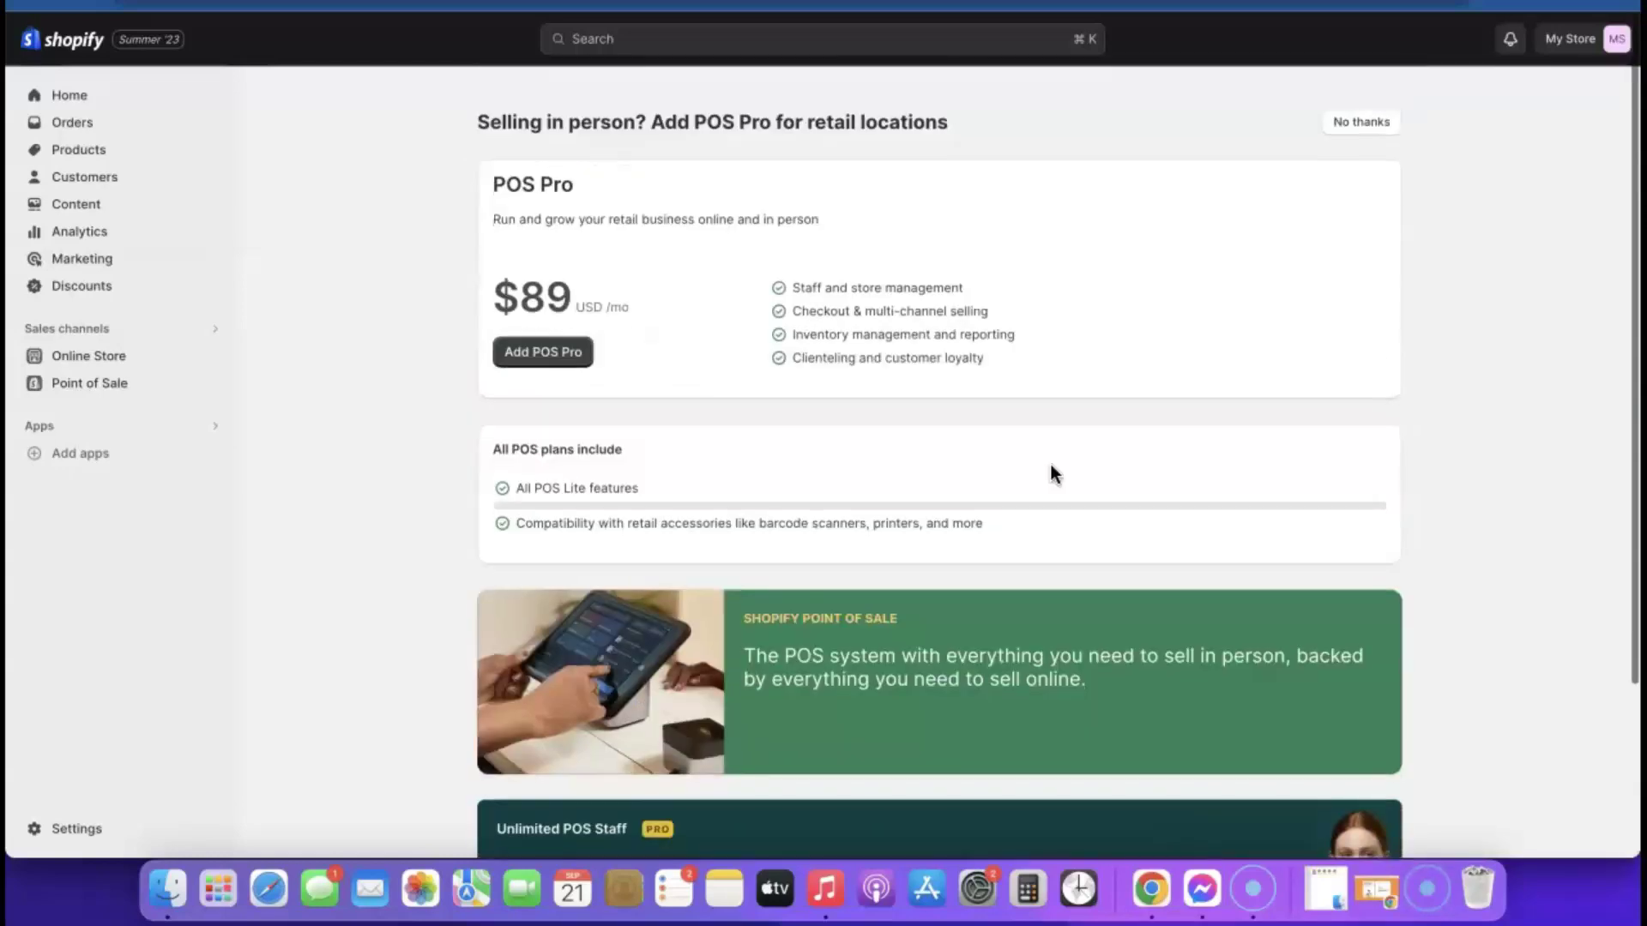
# Decline the POS Pro add-on and open the live store in a new tab.
pyautogui.click(1362, 105)
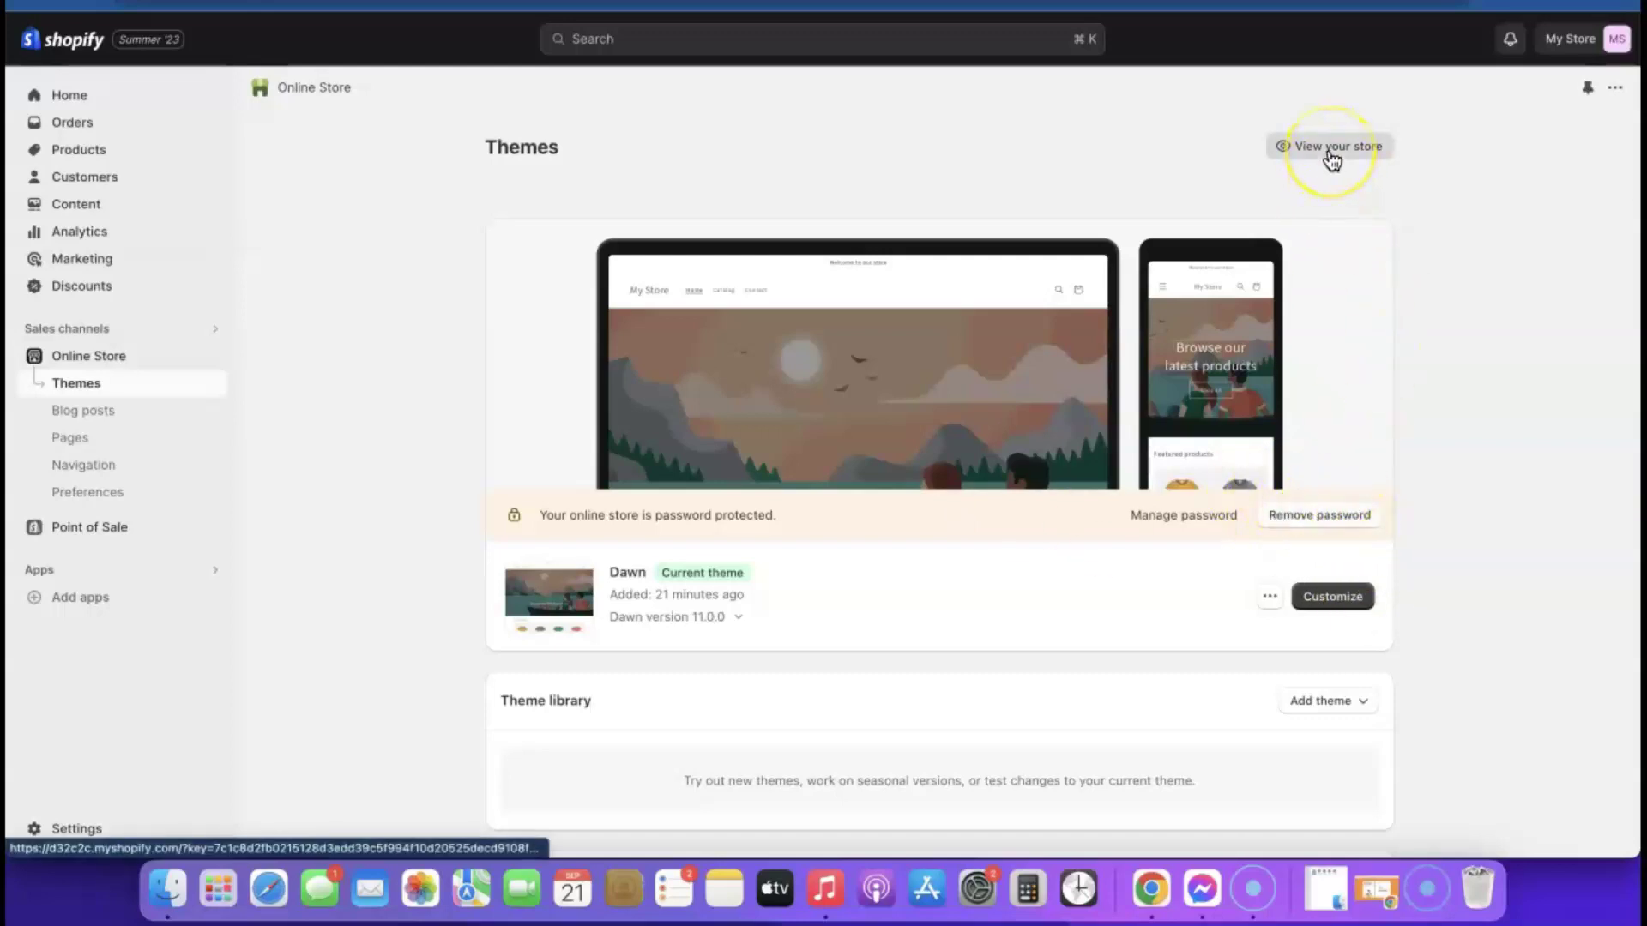
pyautogui.rightClick(1330, 150)
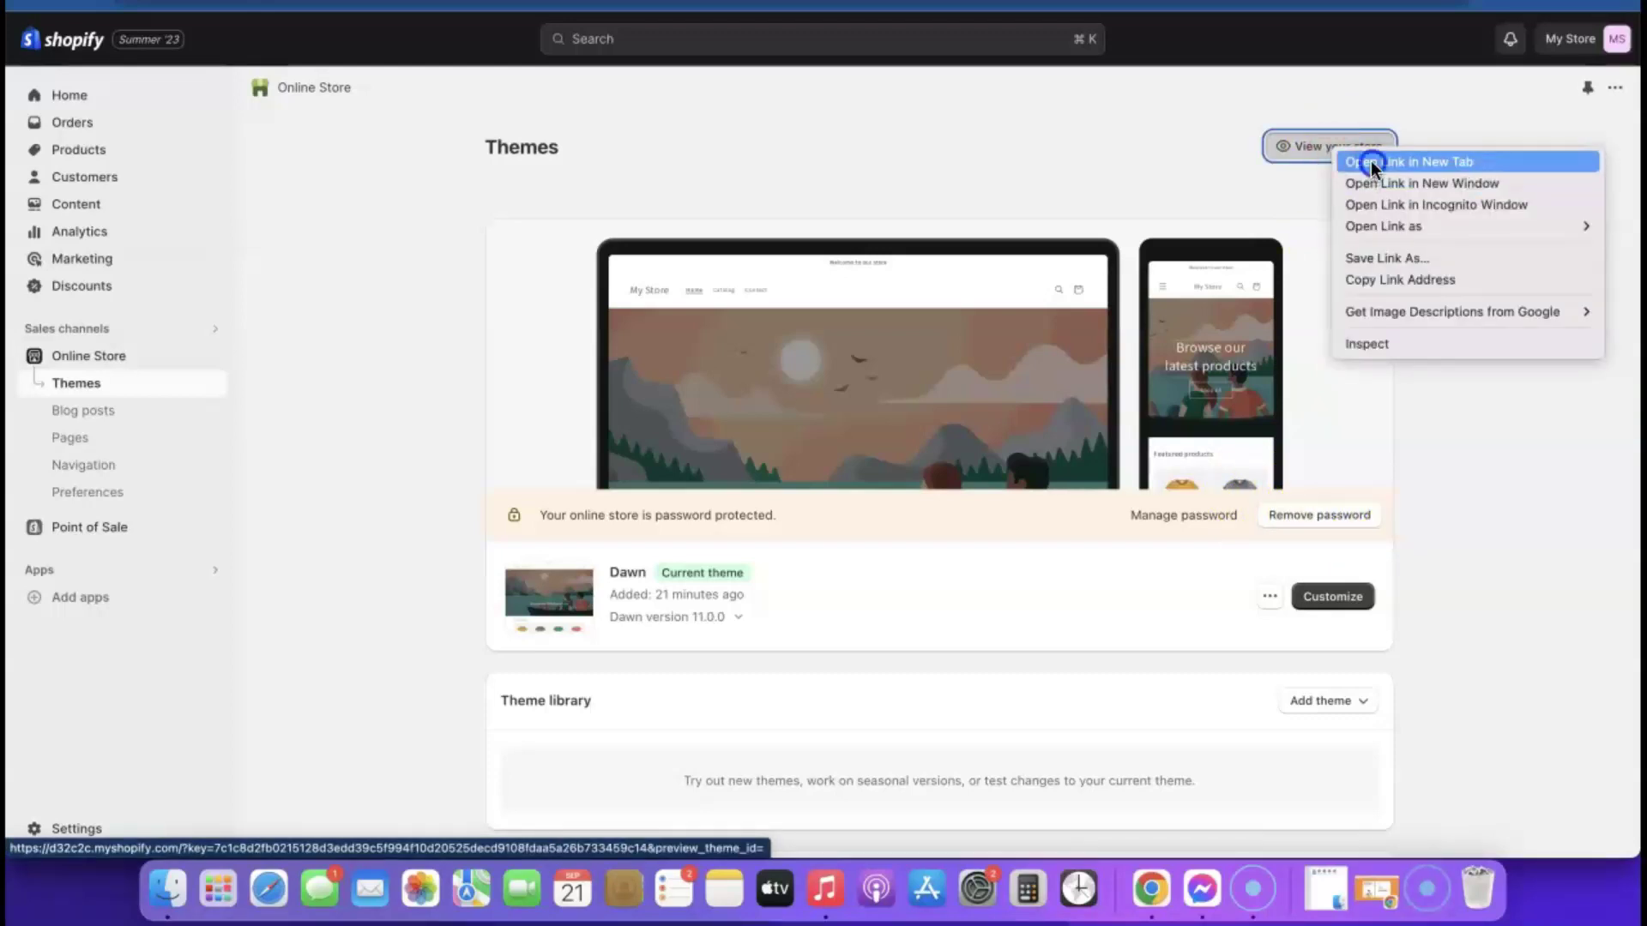
pyautogui.click(1370, 161)
pyautogui.hotkey('ctrl', 'Tab')
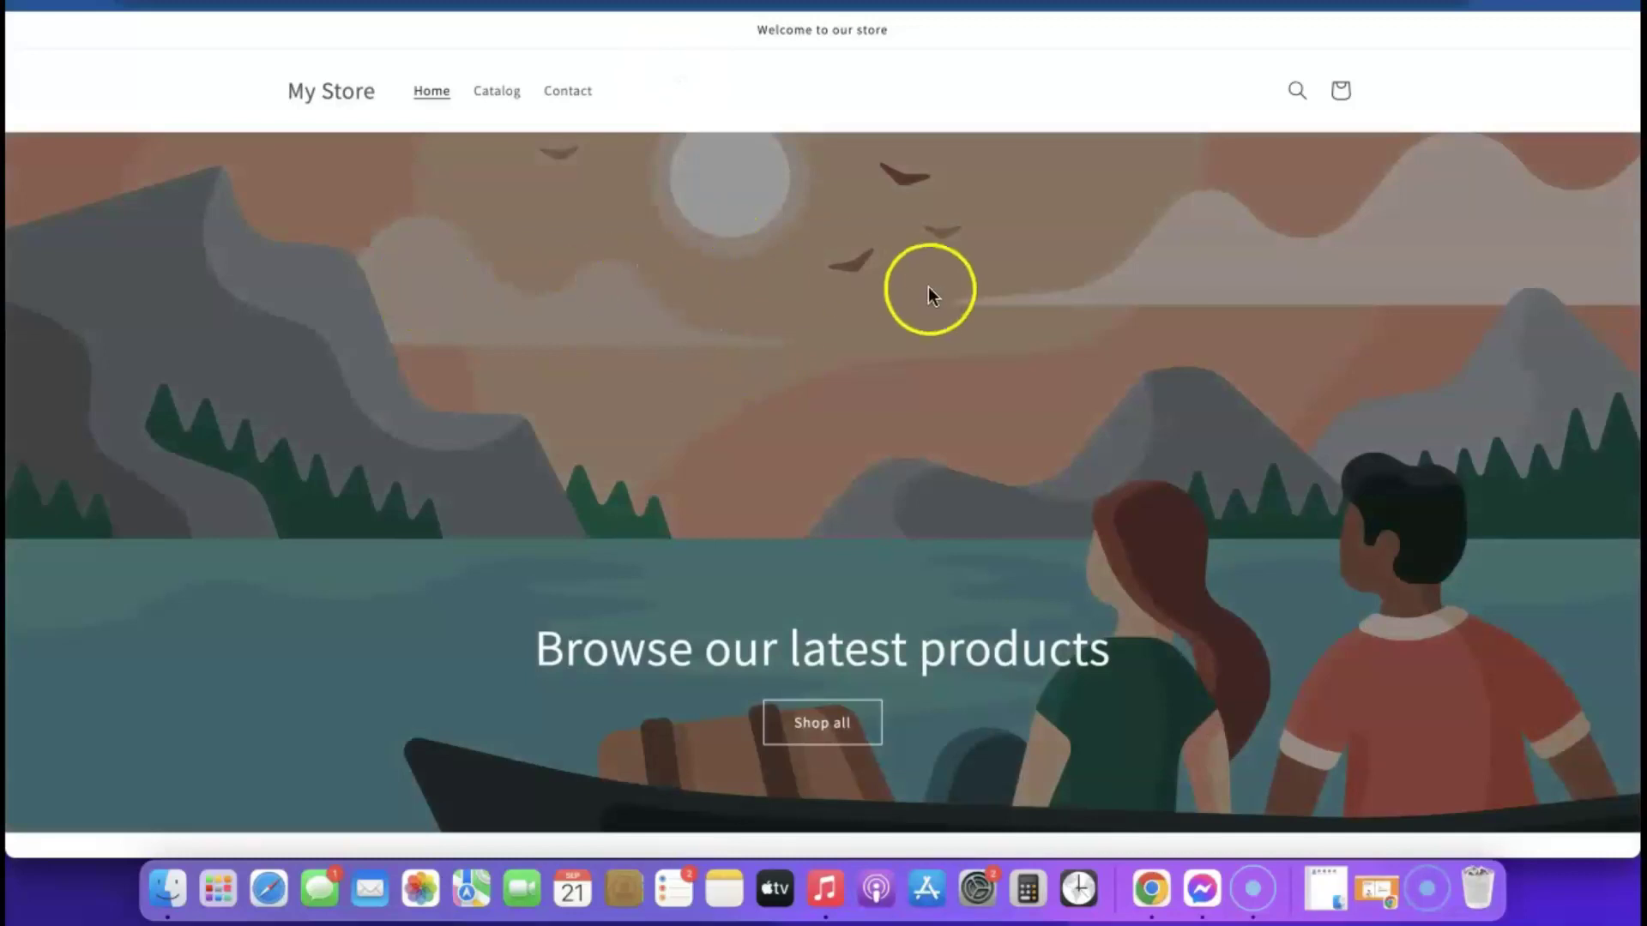
# Look over the live storefront, then return to the admin Themes page.
pyautogui.scroll(-10, 932, 289)
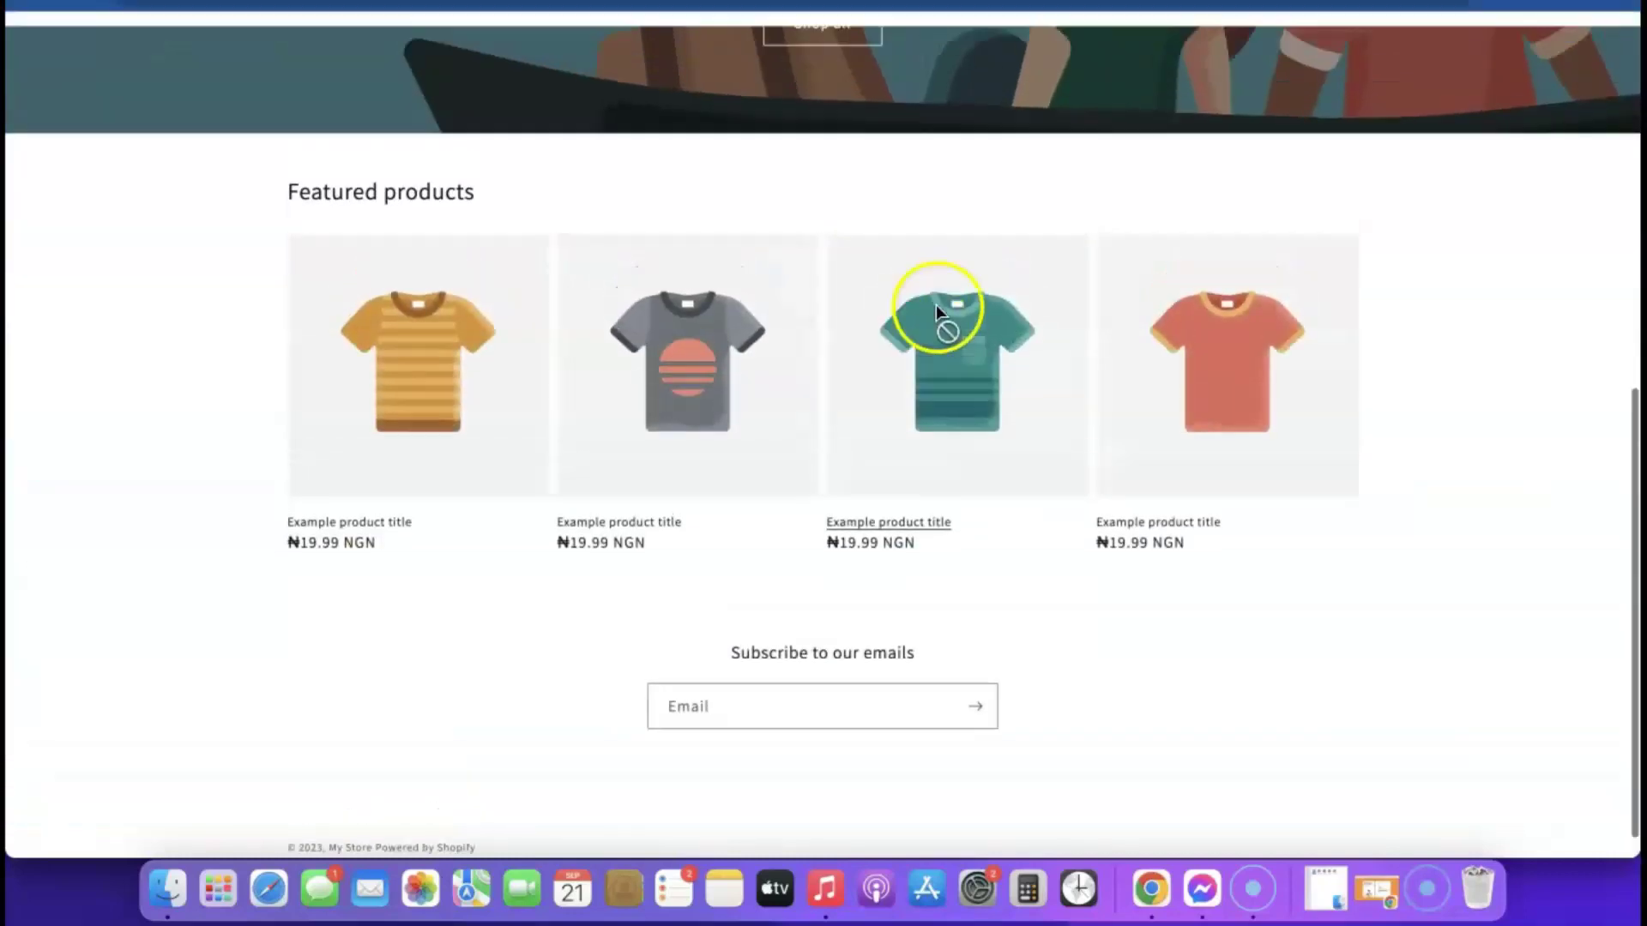
pyautogui.scroll(8, 935, 305)
pyautogui.scroll(-4, 812, 374)
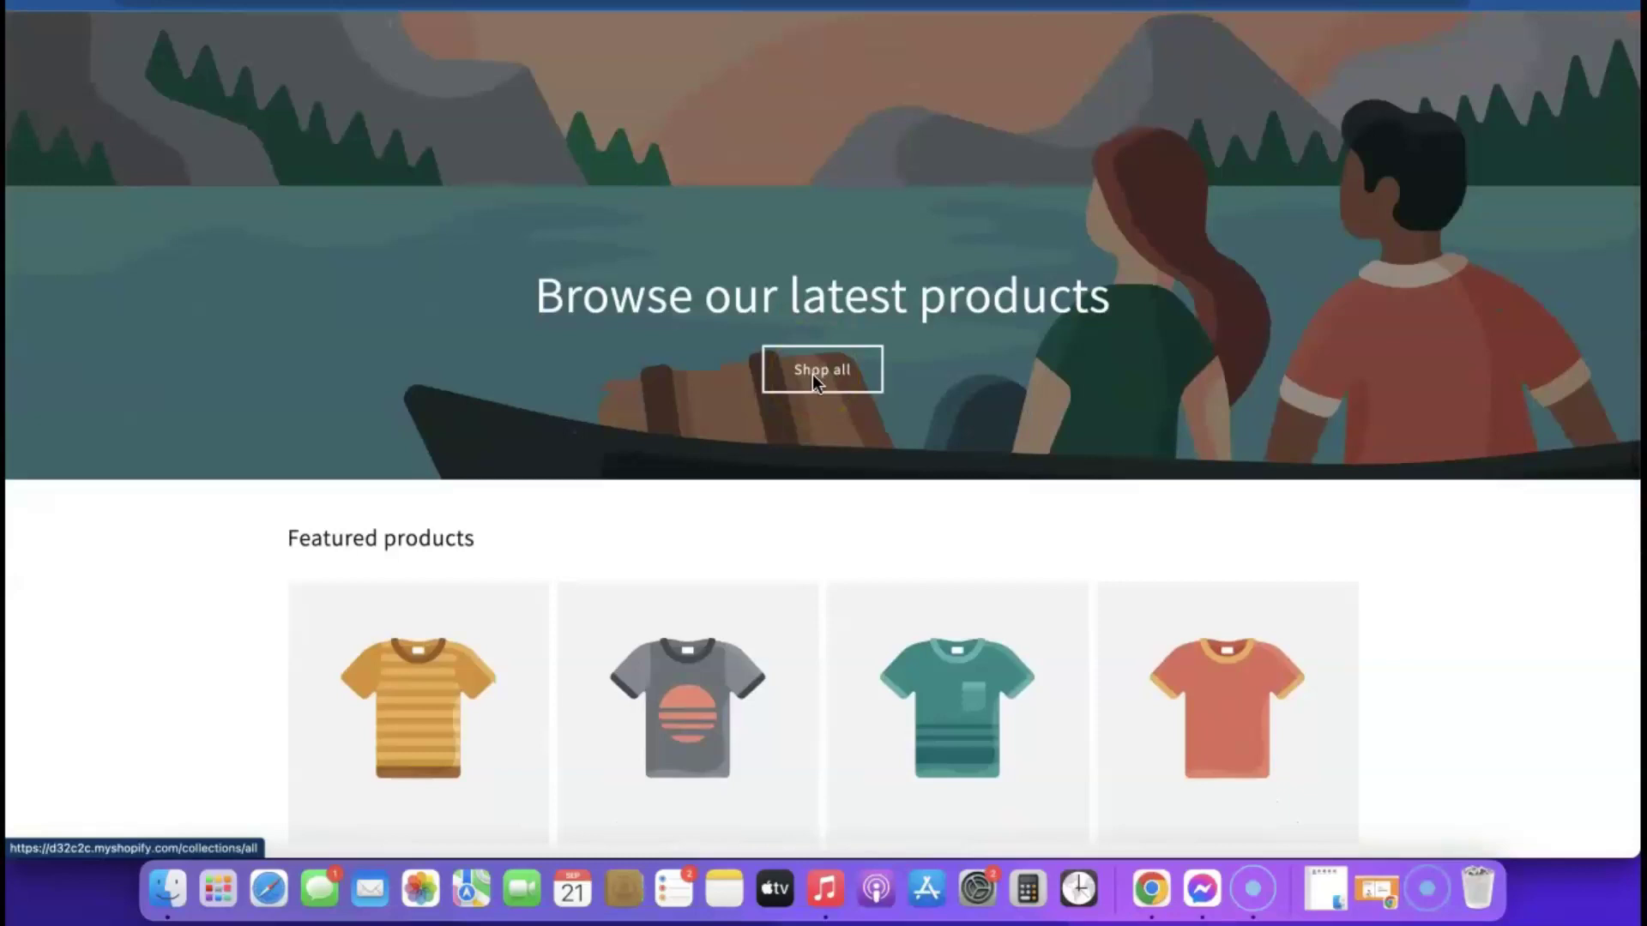
pyautogui.click(588, 44)
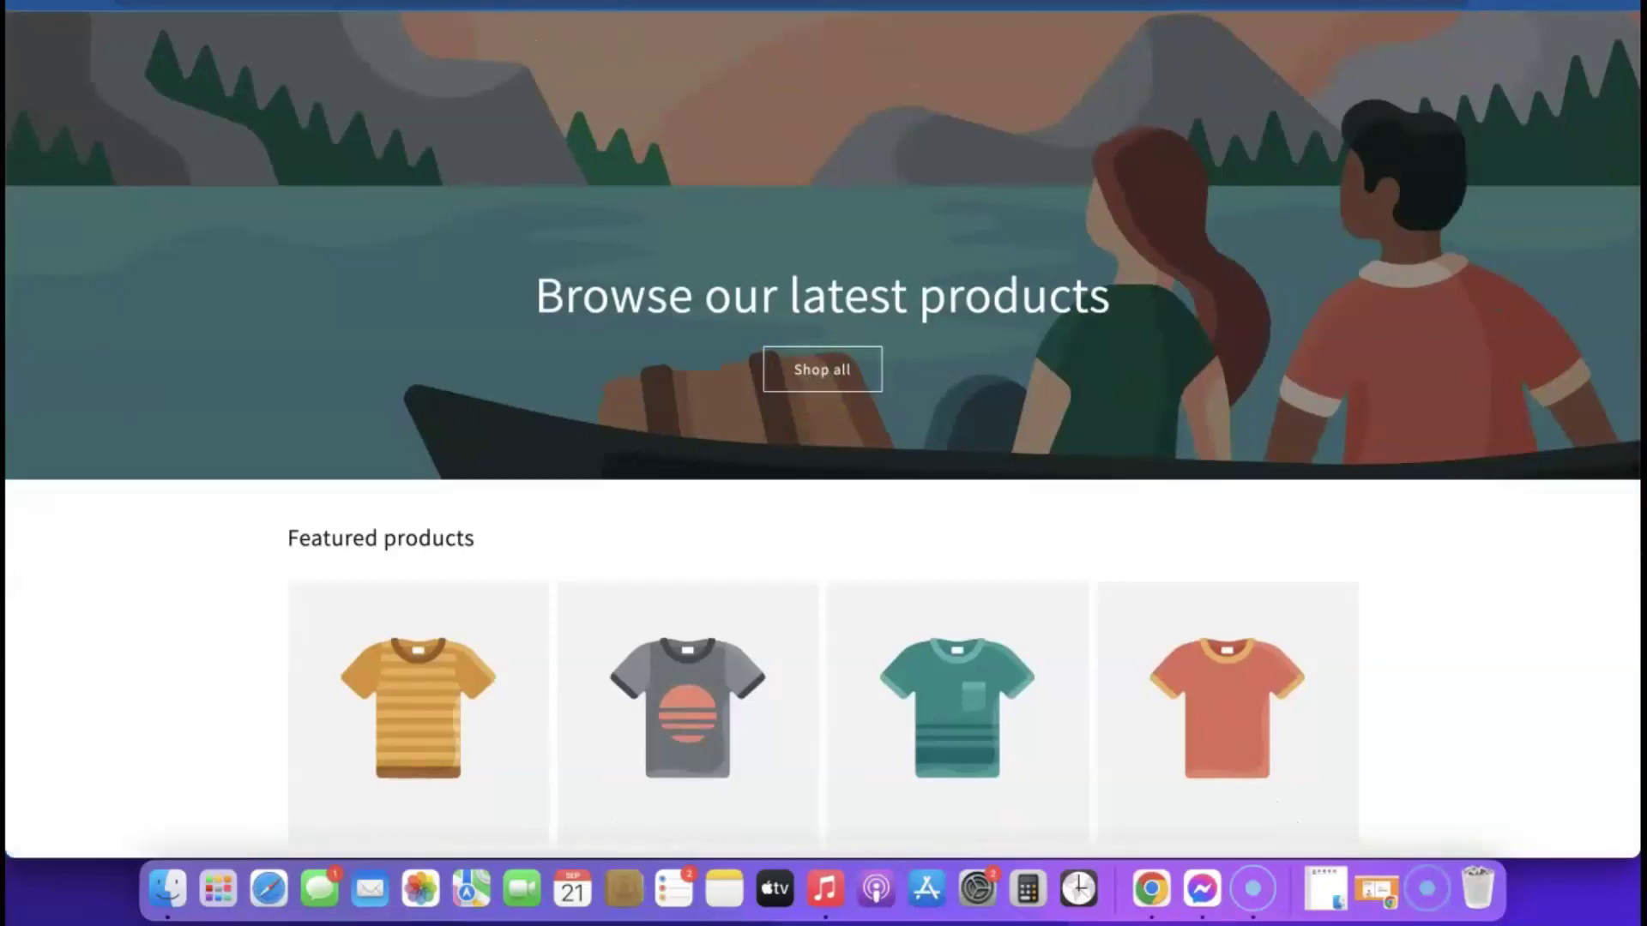
pyautogui.scroll(-1, 1116, 446)
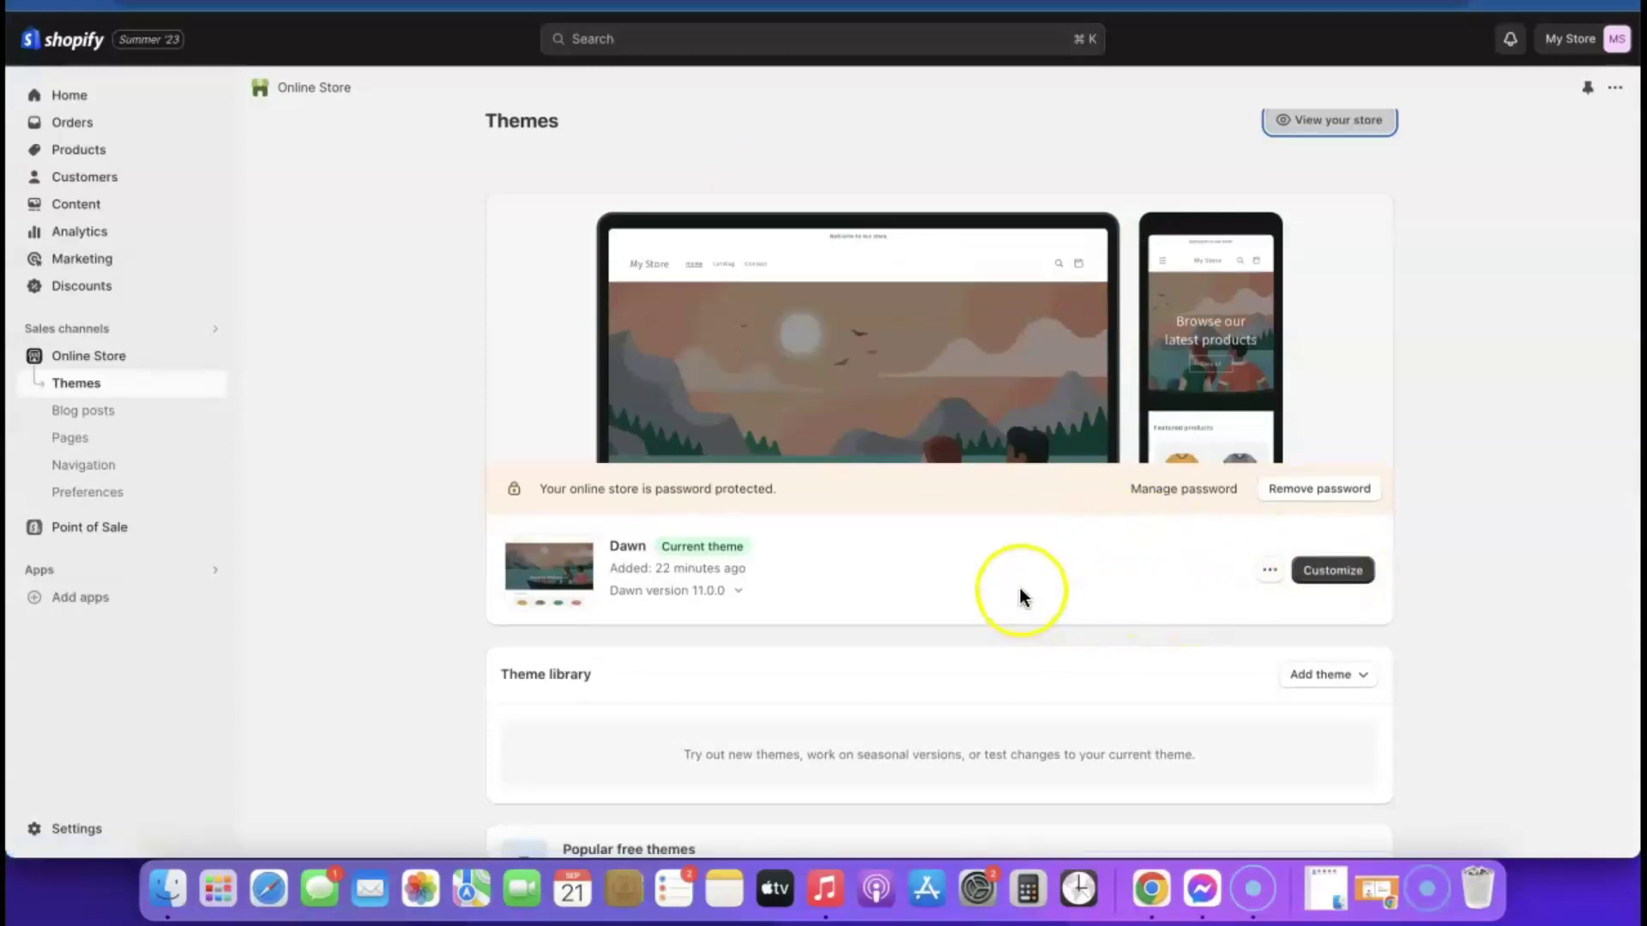
# Add the free Sense theme from Popular free themes and publish it over Dawn.
pyautogui.scroll(-5, 1021, 588)
pyautogui.scroll(-5, 1061, 592)
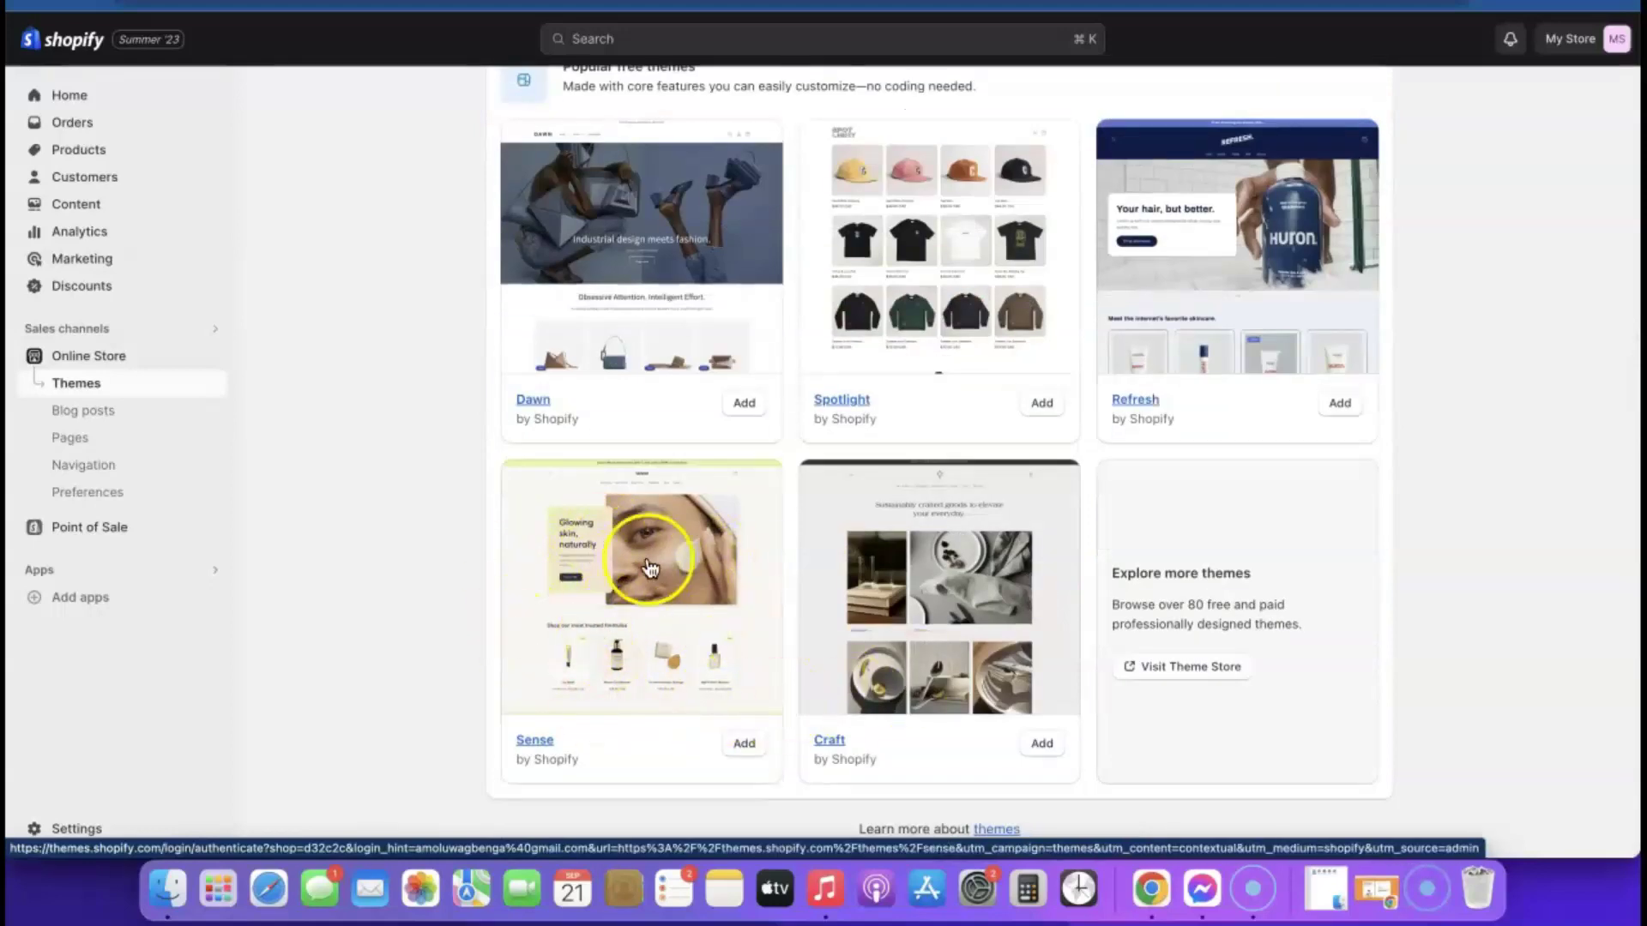
pyautogui.click(744, 746)
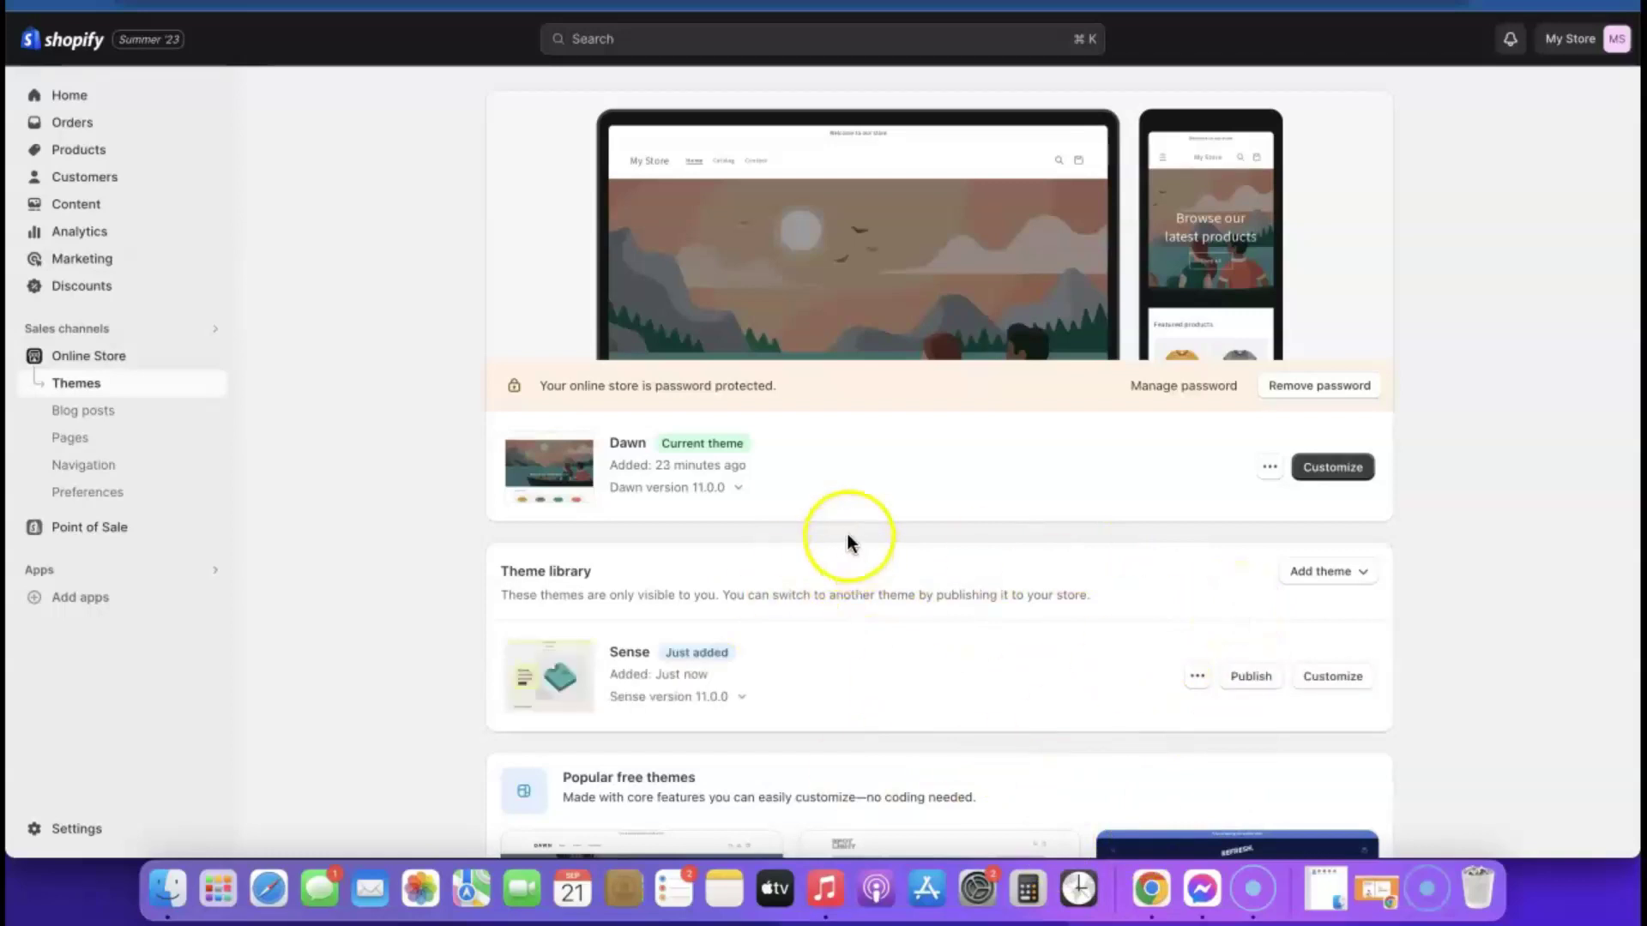
pyautogui.click(1252, 678)
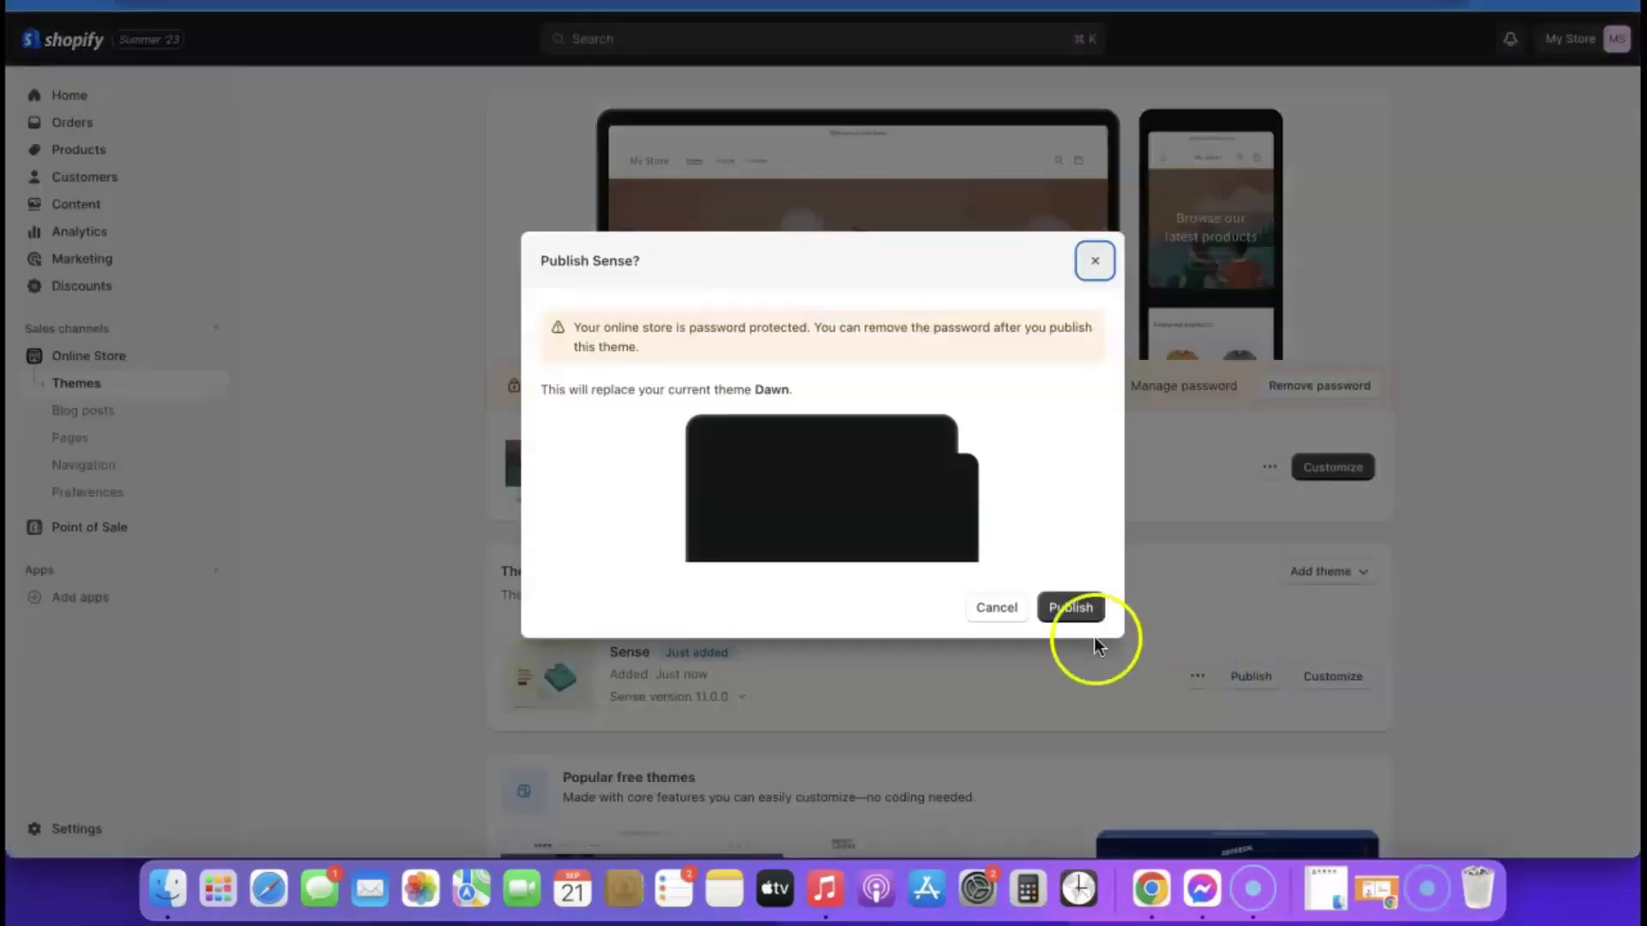
pyautogui.click(1074, 609)
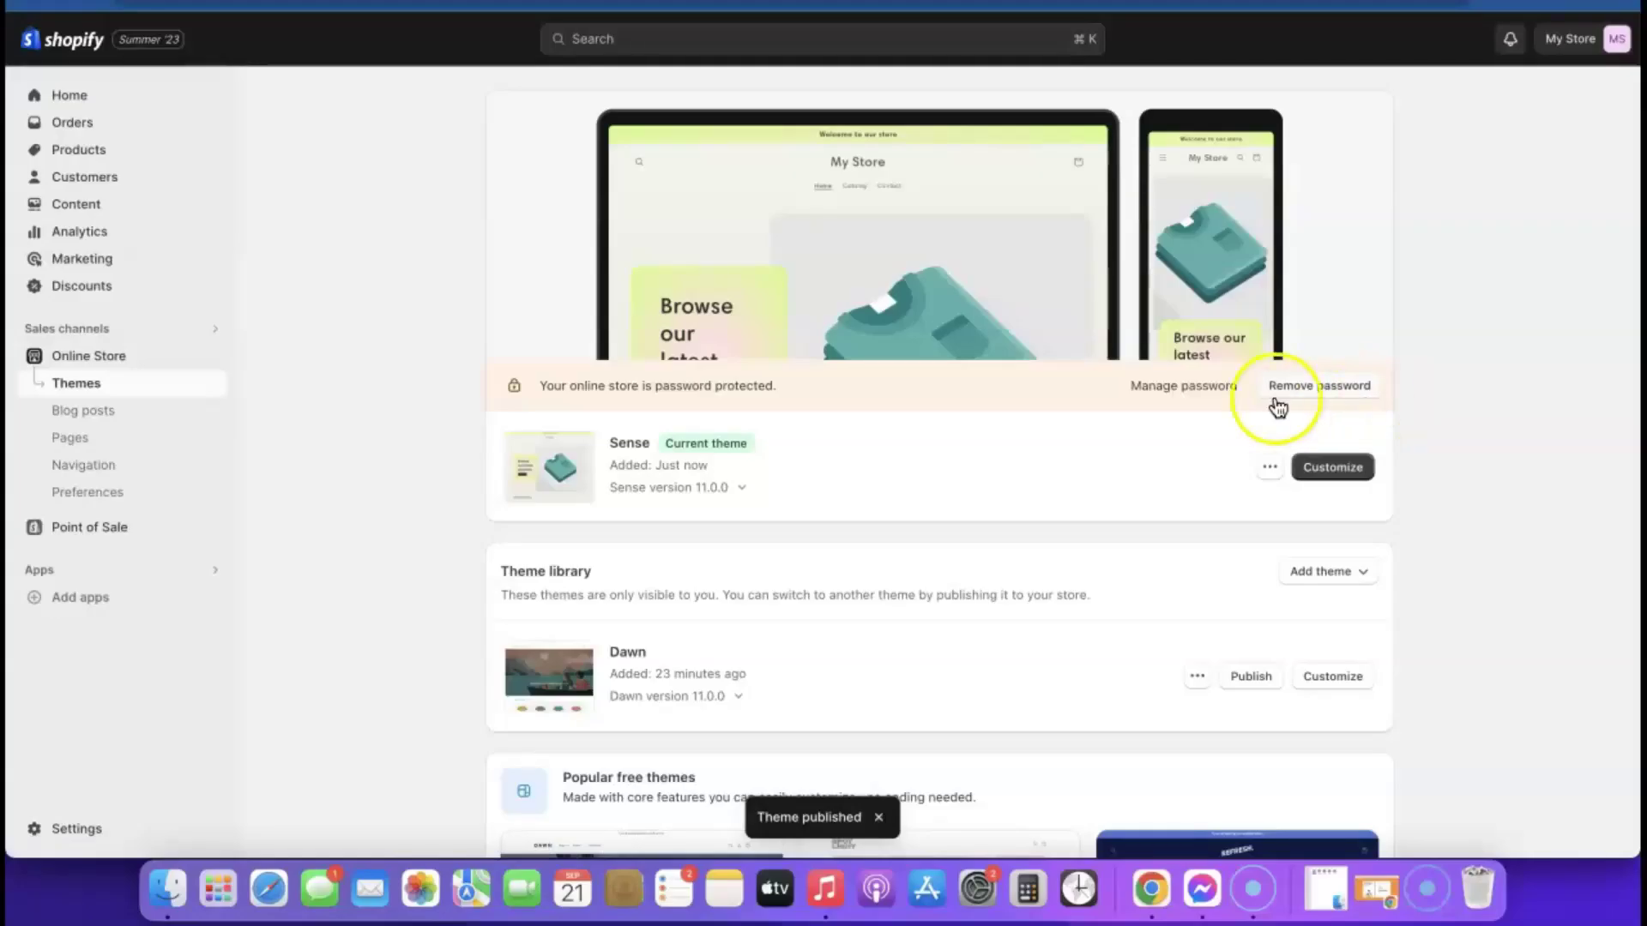
# Remove the storefront password and open Sense in the theme editor.
pyautogui.click(1325, 388)
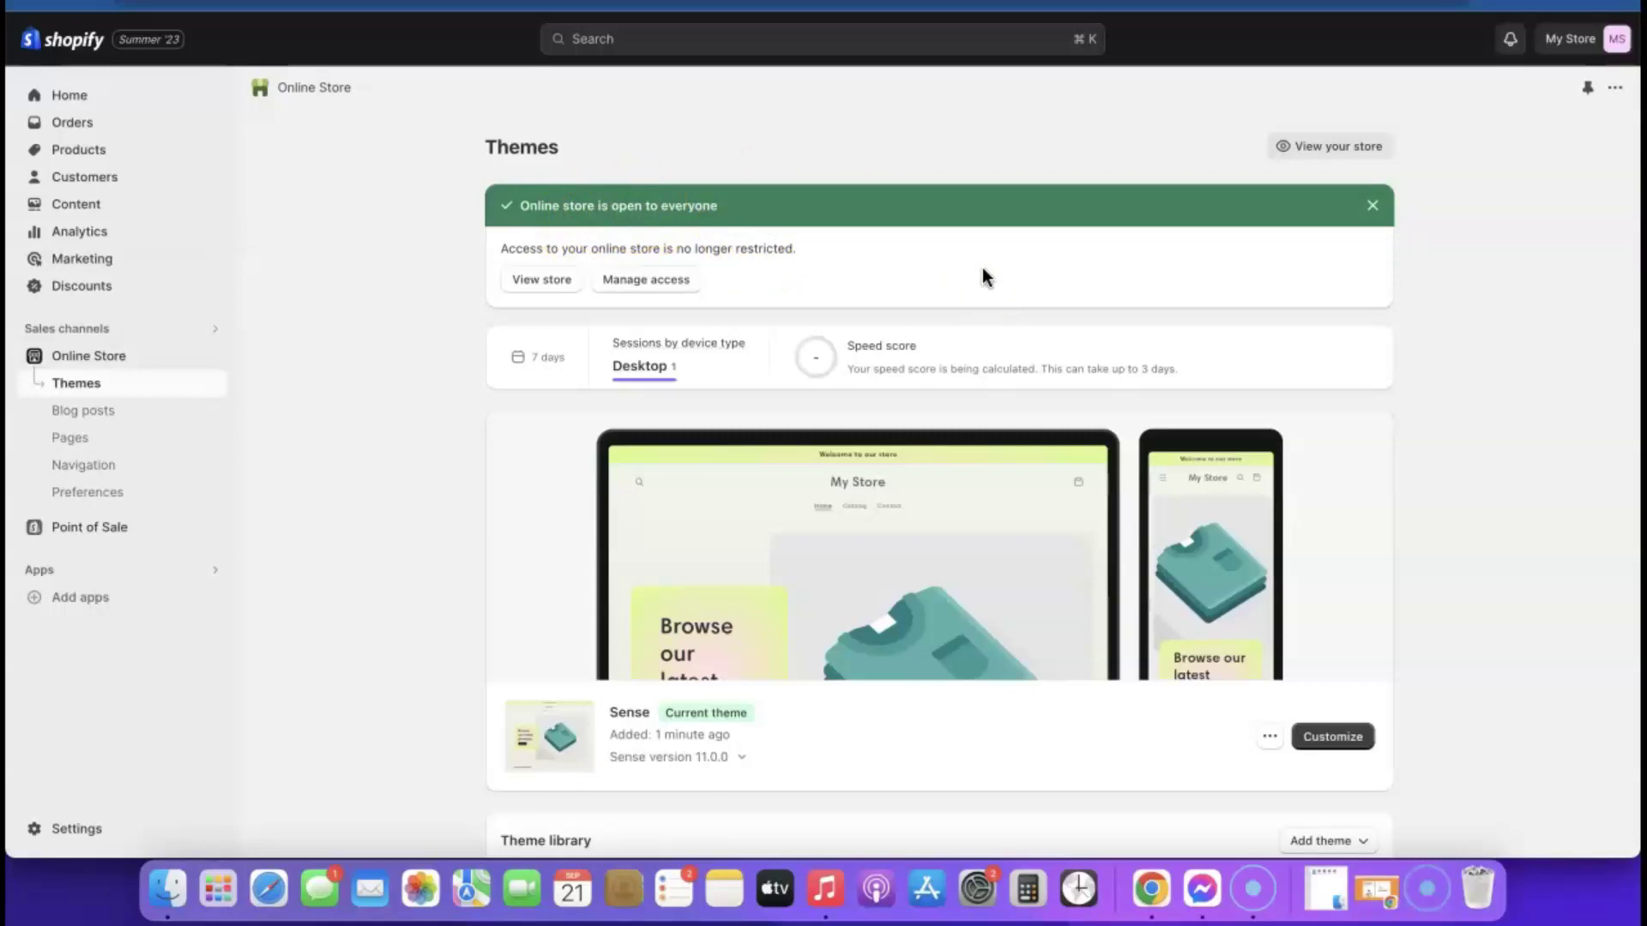
pyautogui.click(1328, 738)
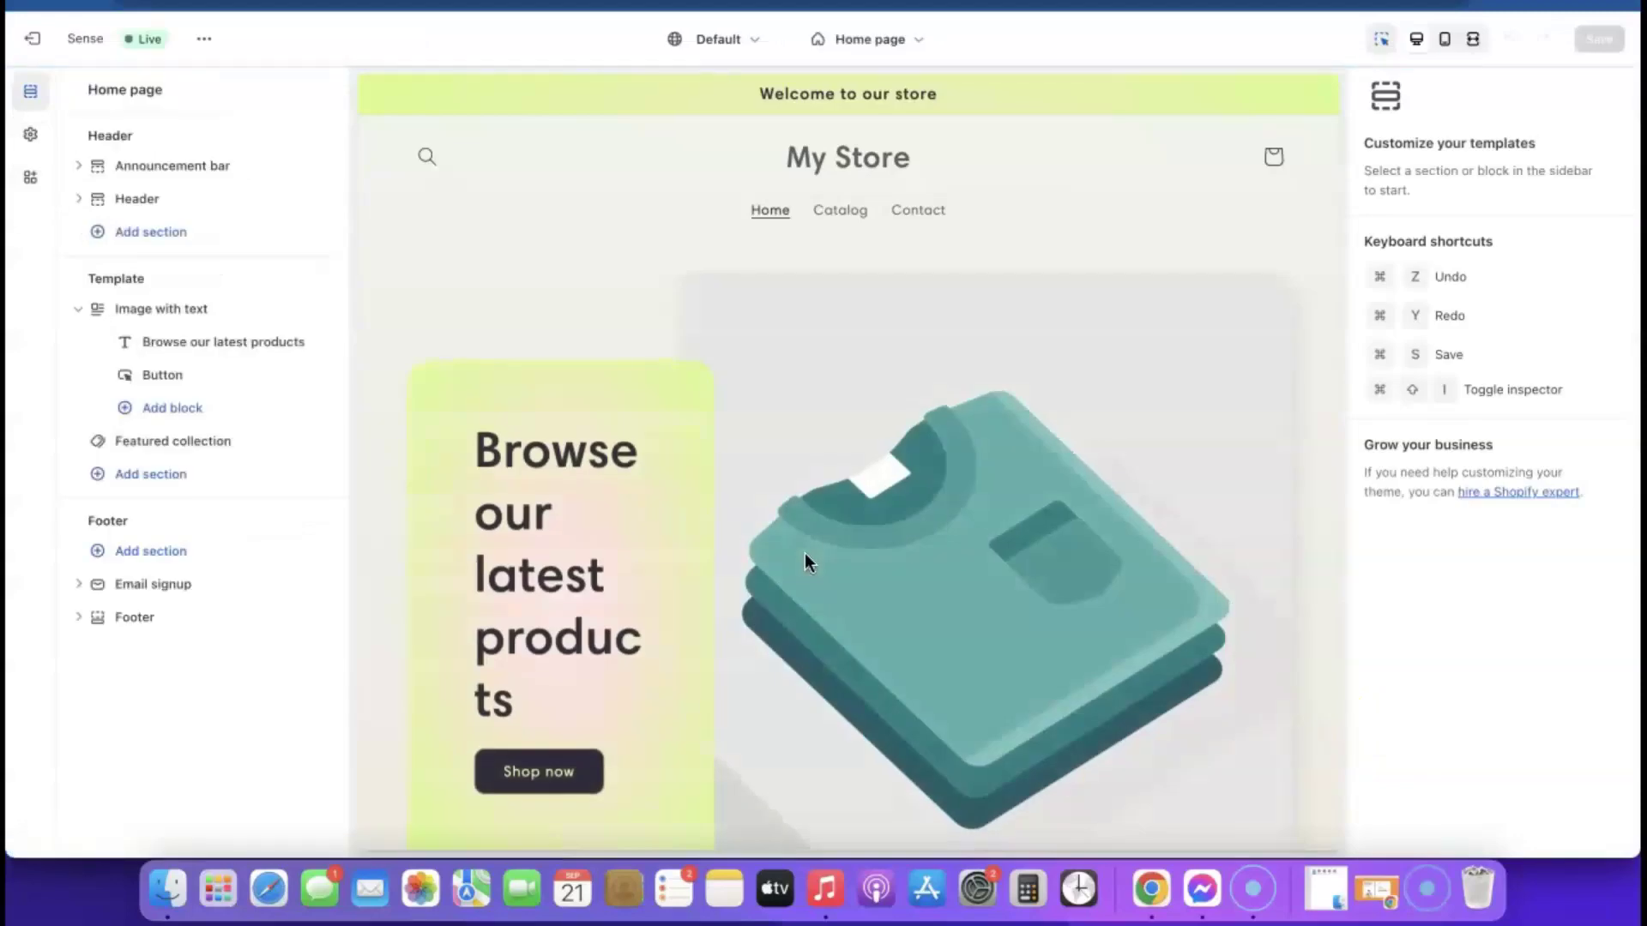
pyautogui.scroll(-3, 789, 336)
pyautogui.scroll(3, 789, 336)
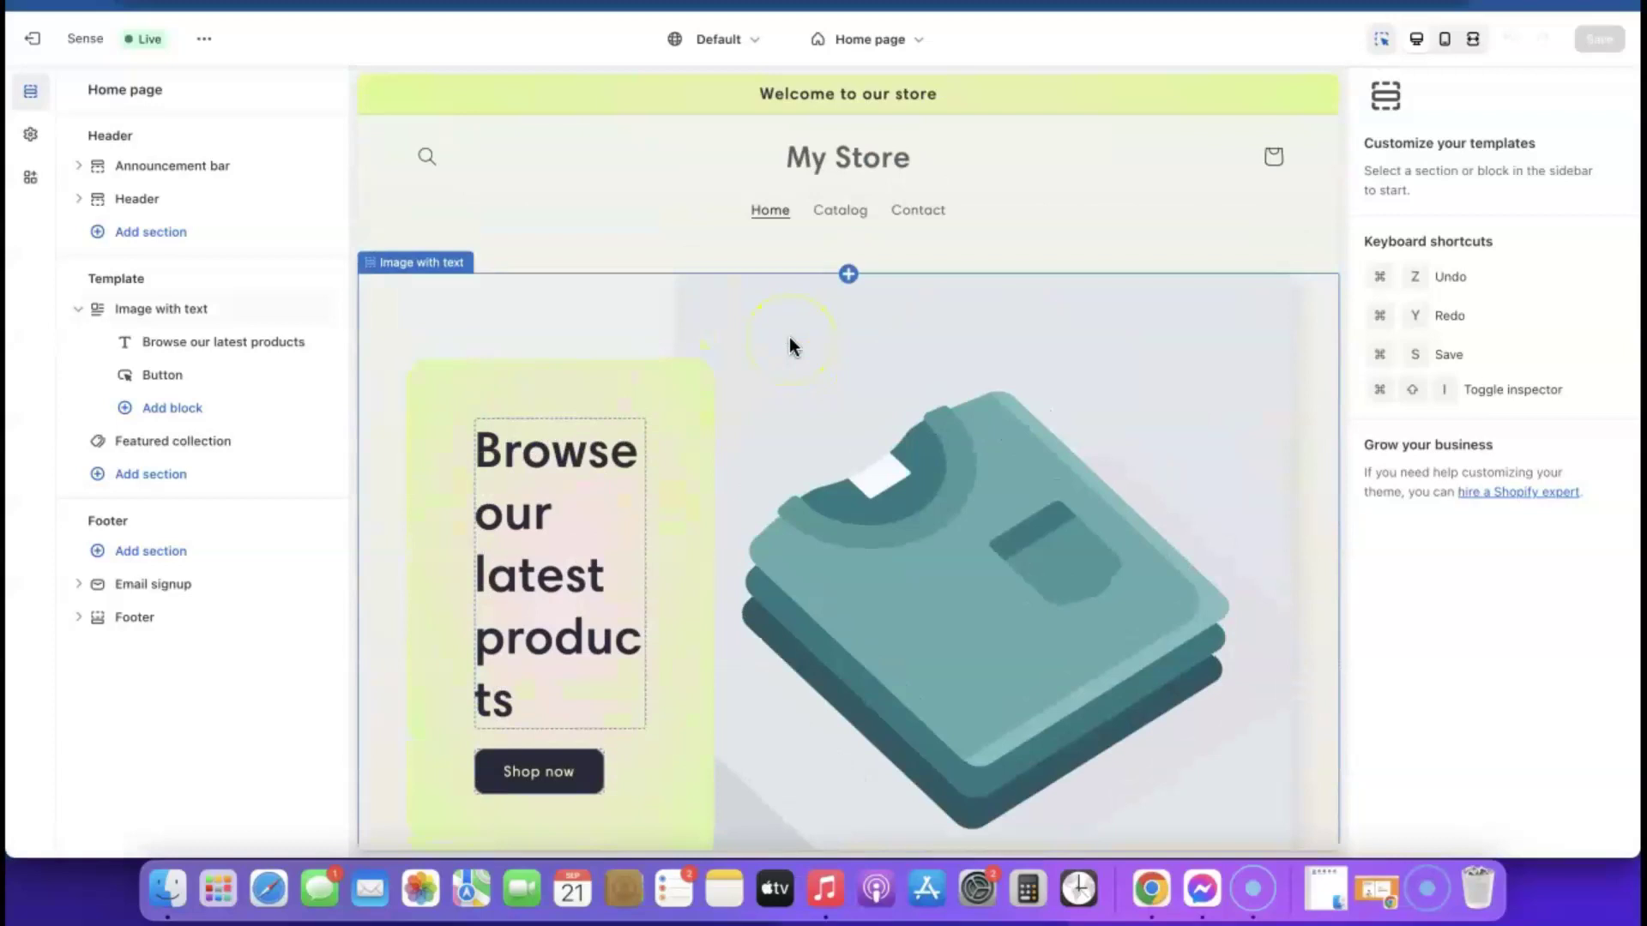
pyautogui.scroll(-5, 713, 342)
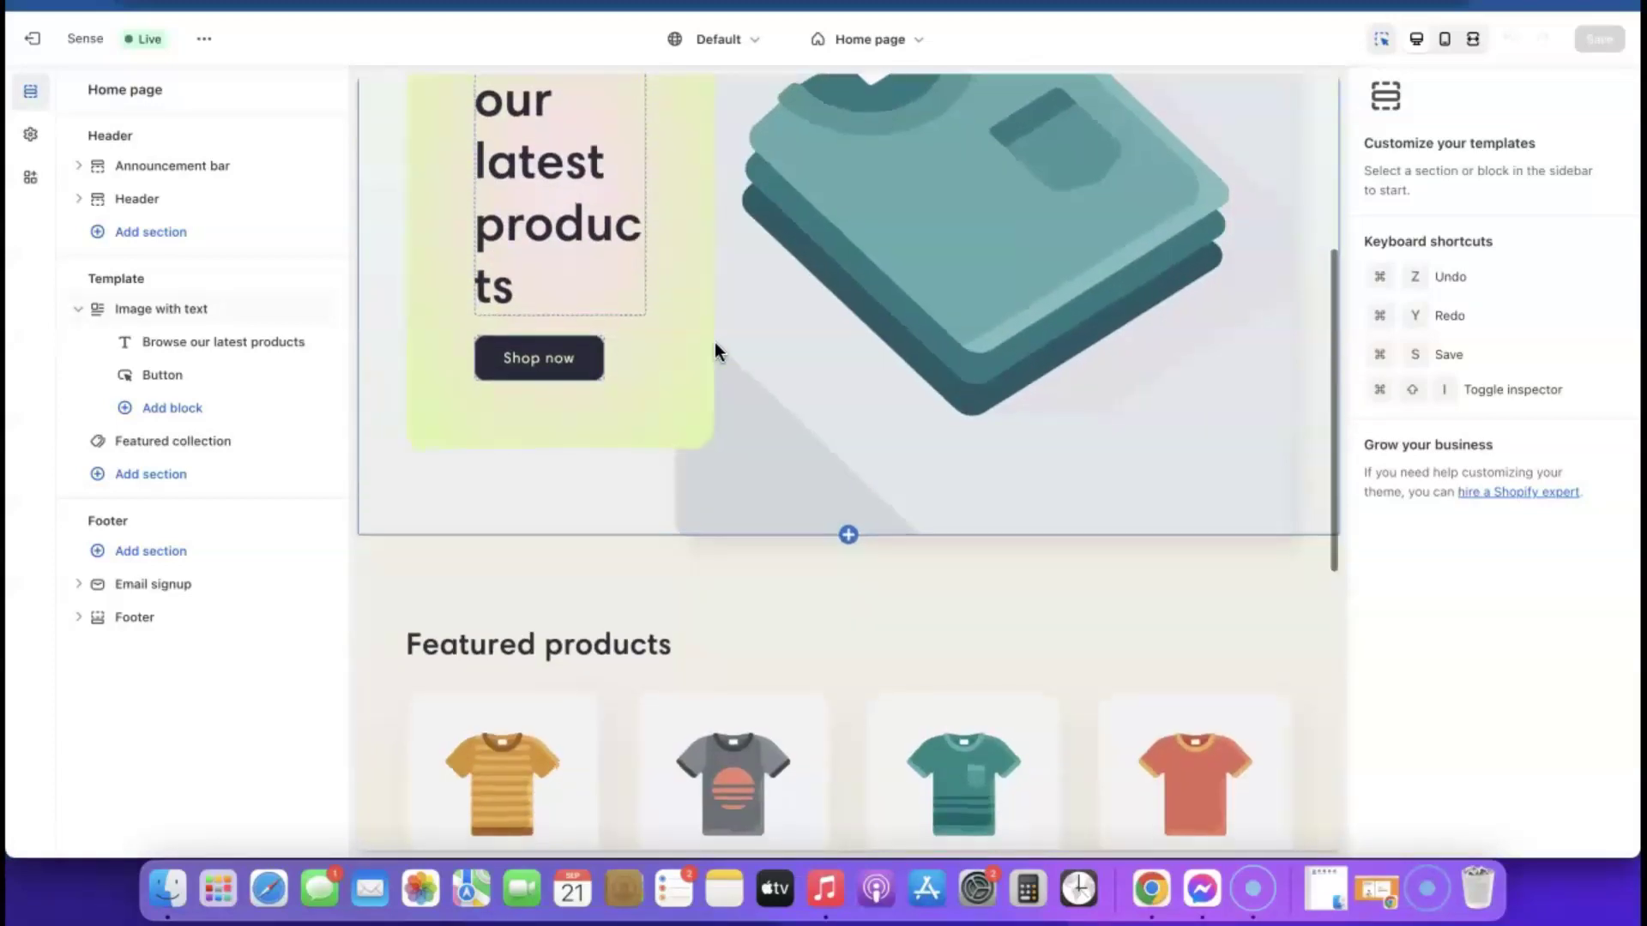
pyautogui.scroll(5, 717, 350)
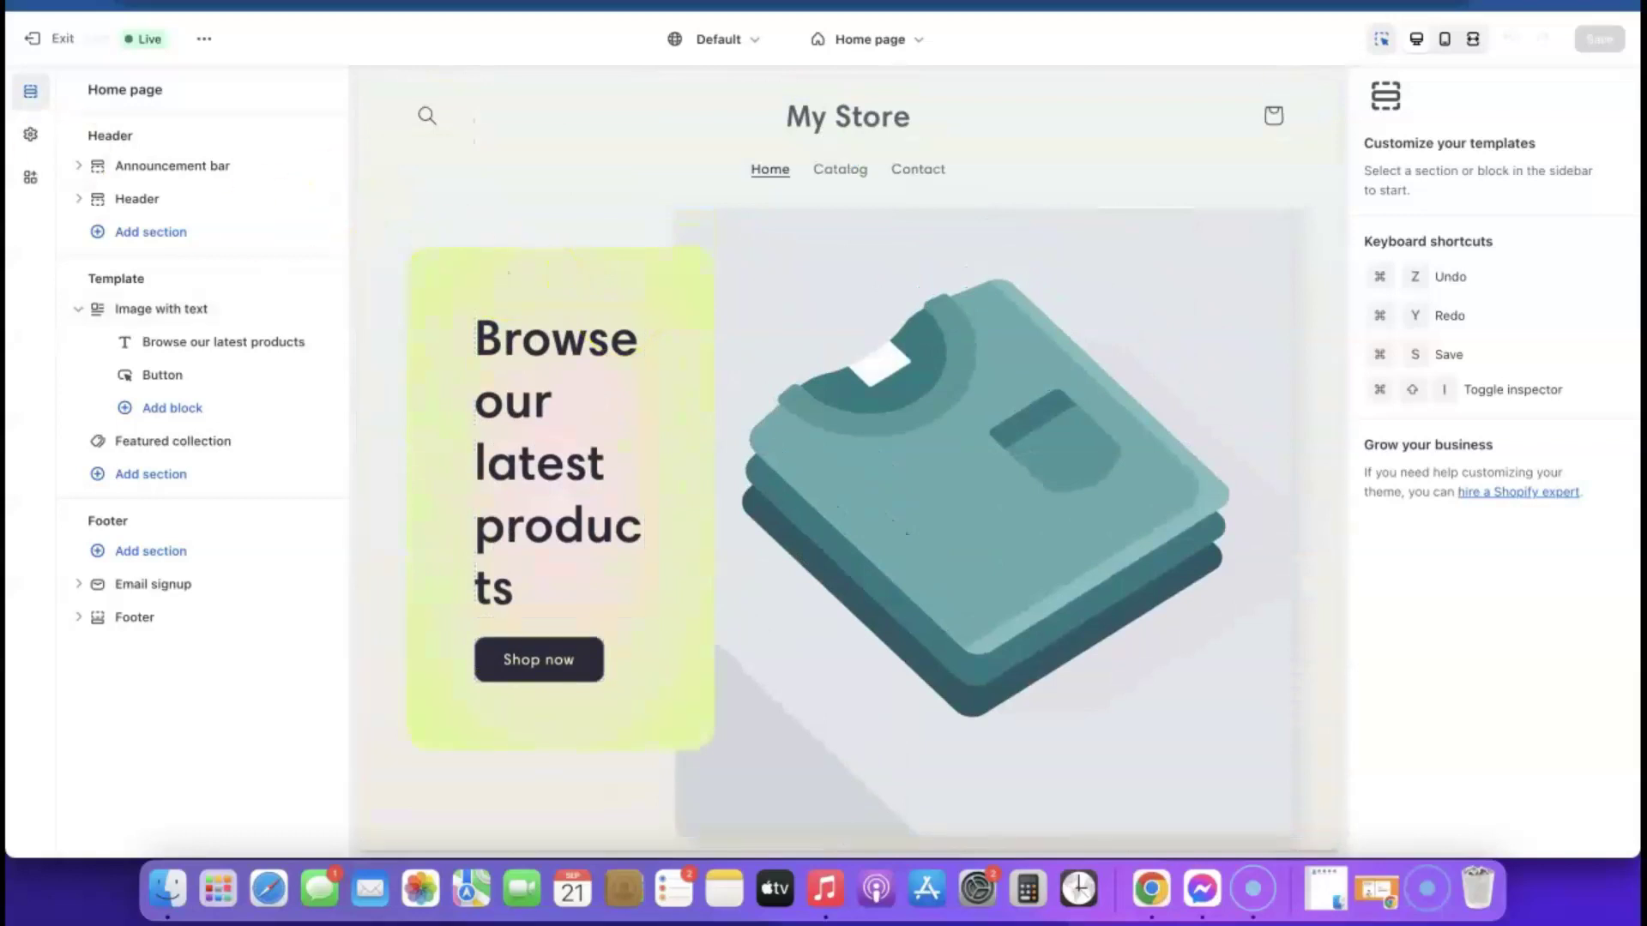
pyautogui.click(51, 43)
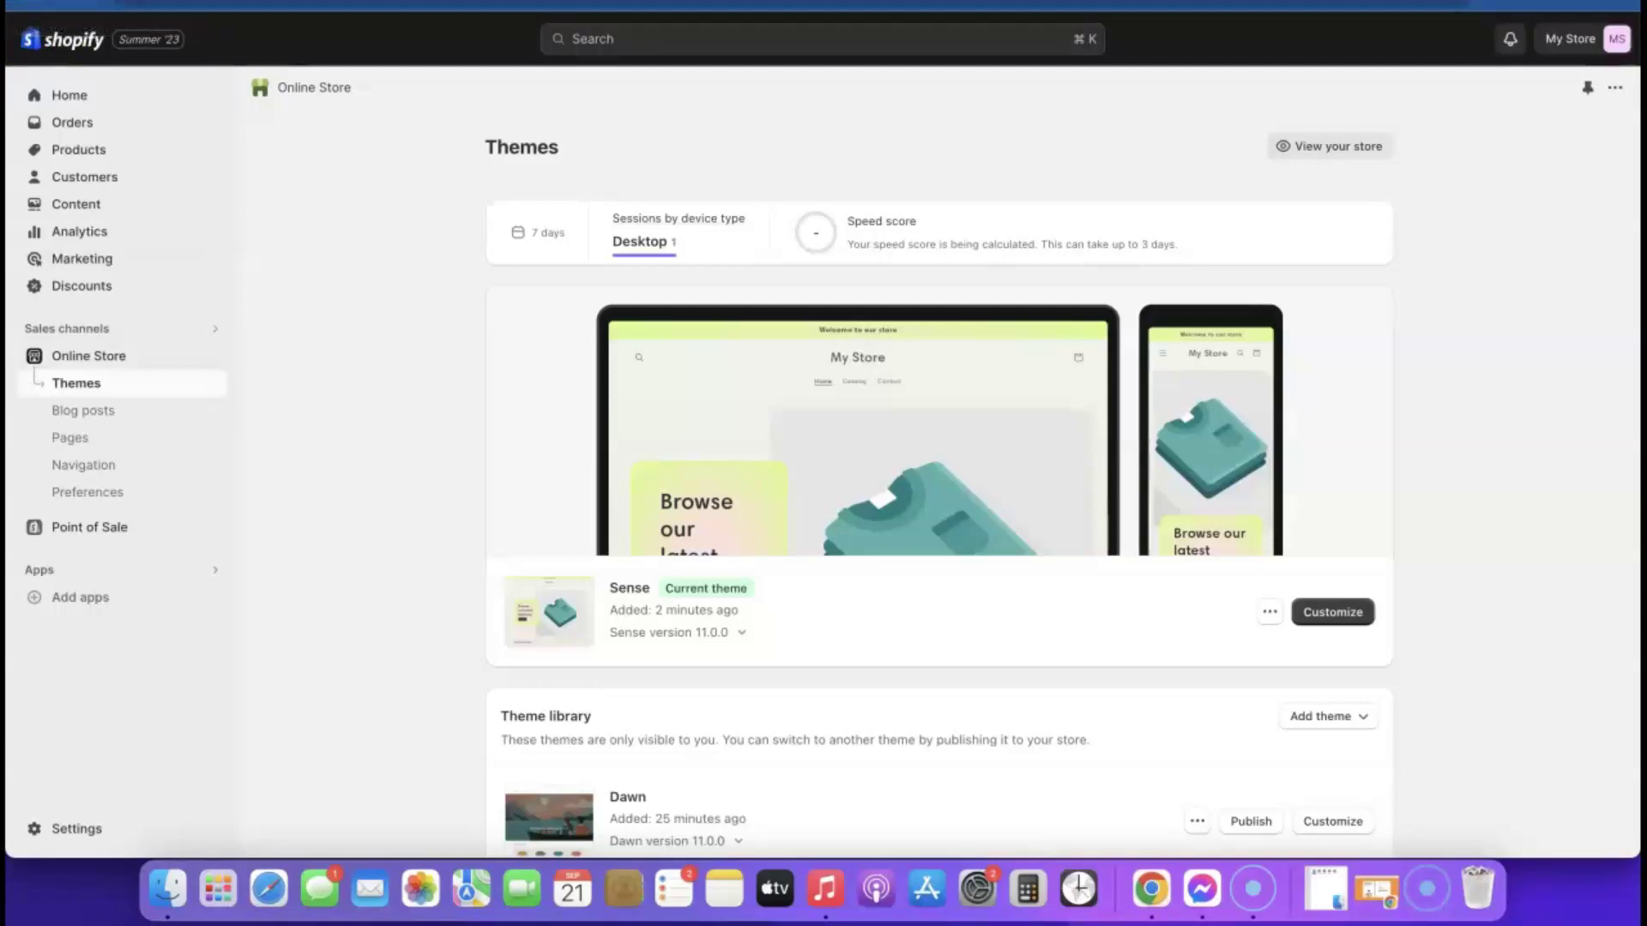
# Search the Shopify App Store for 'Kopy' and open the Kopy - Copy products listing.
pyautogui.click(77, 601)
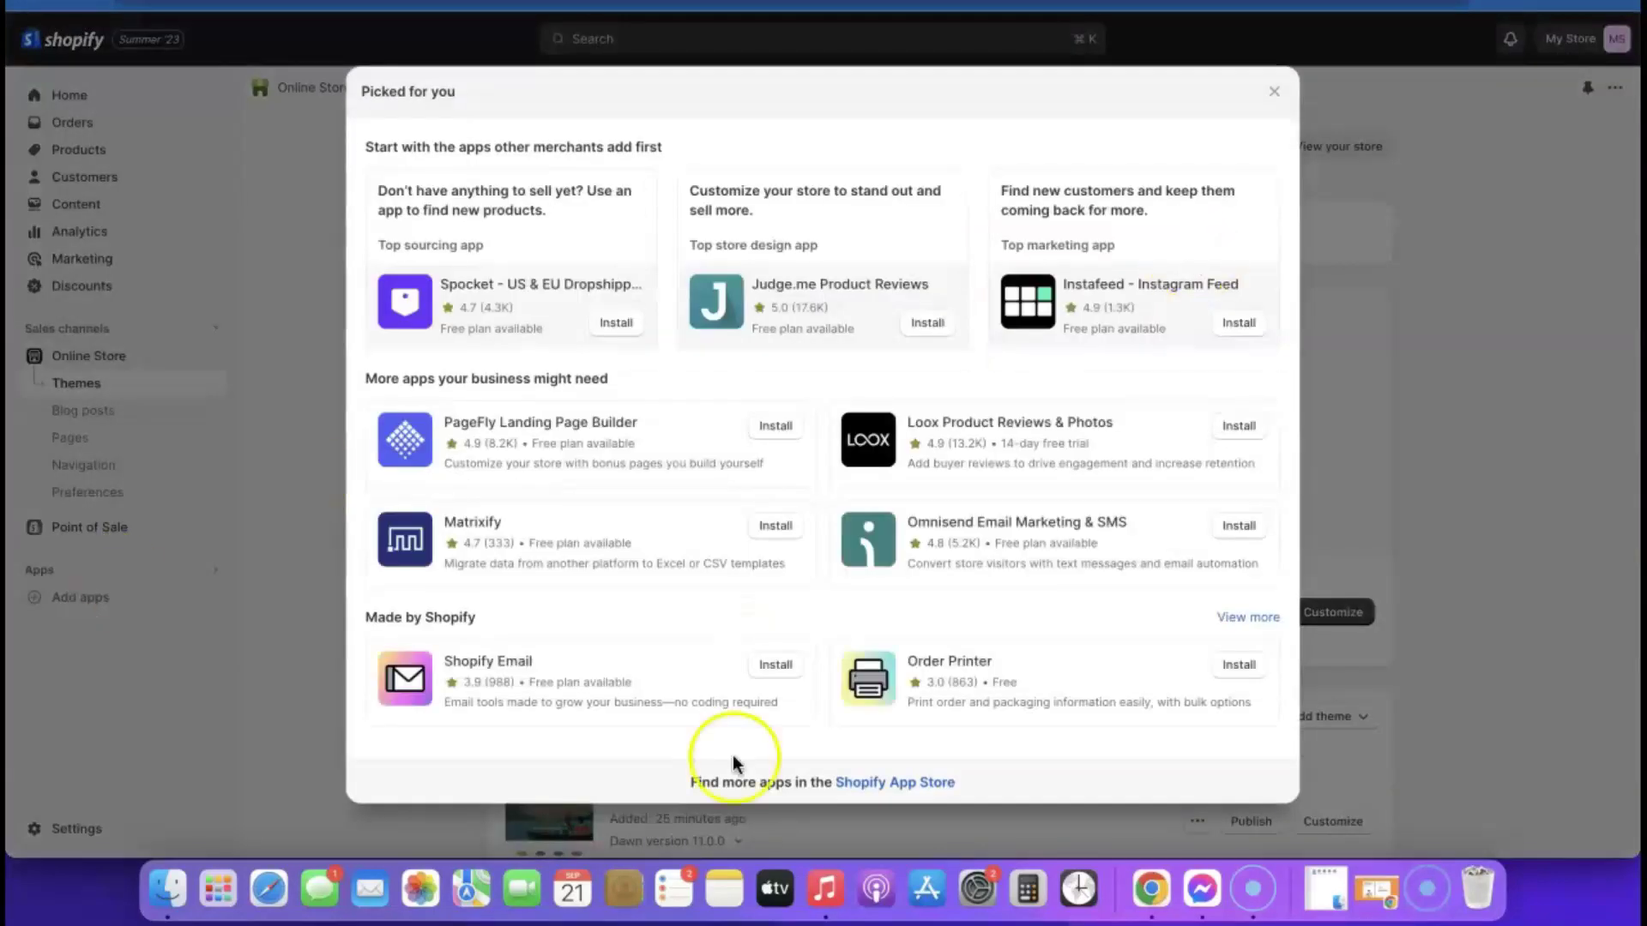
pyautogui.click(912, 784)
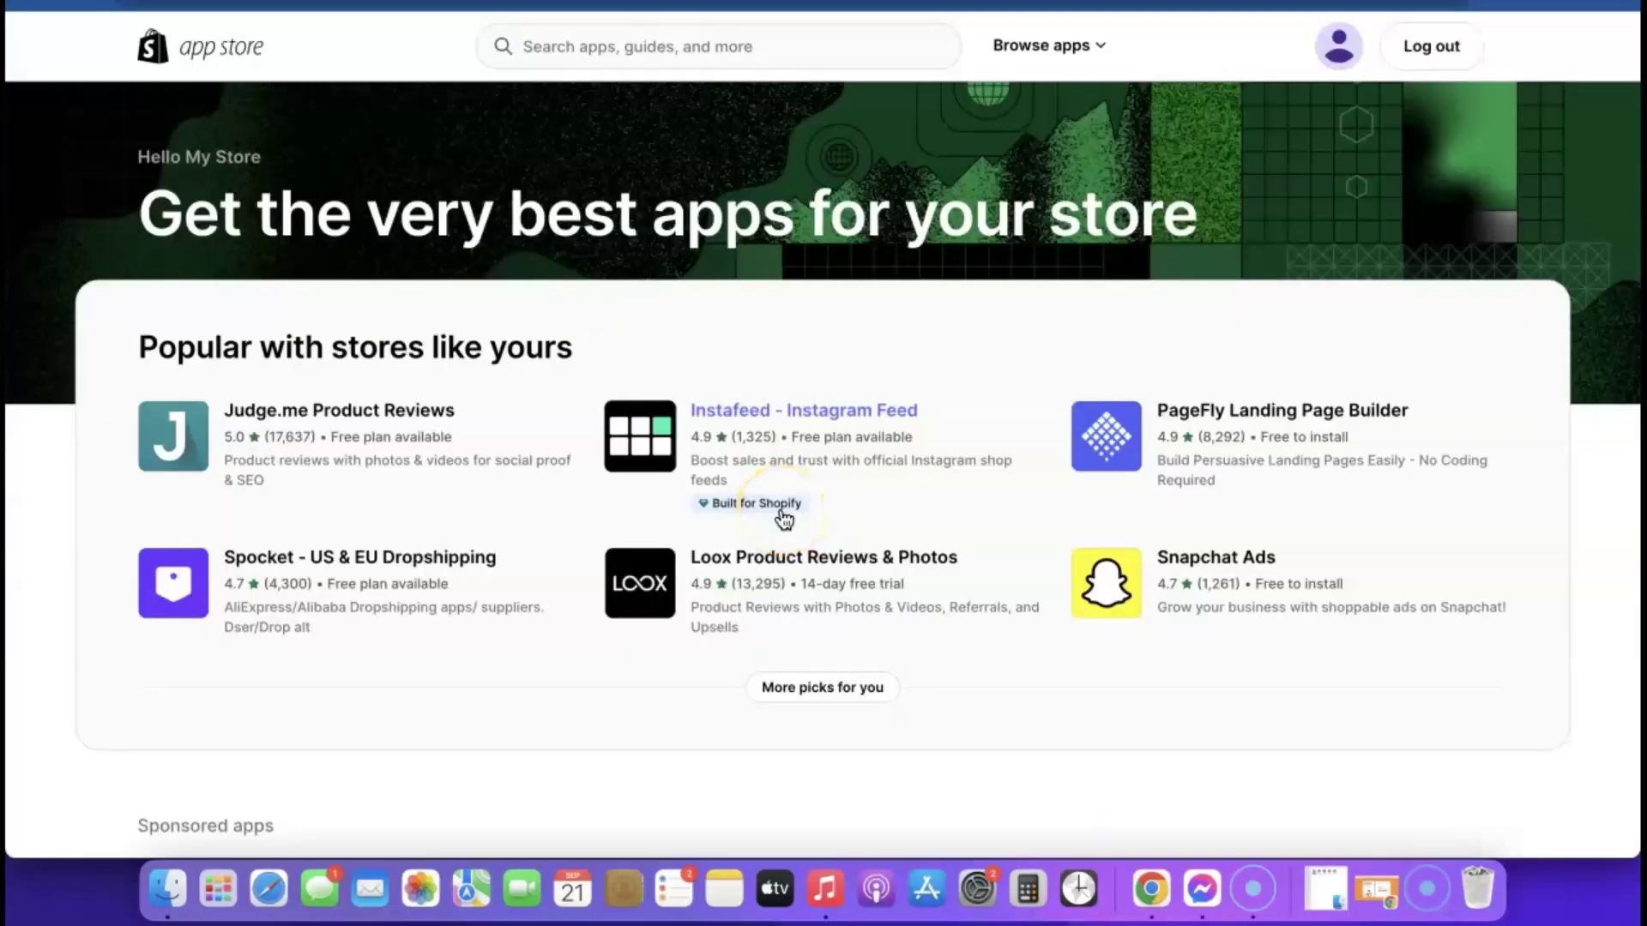
pyautogui.click(789, 509)
pyautogui.scroll(-5, 791, 509)
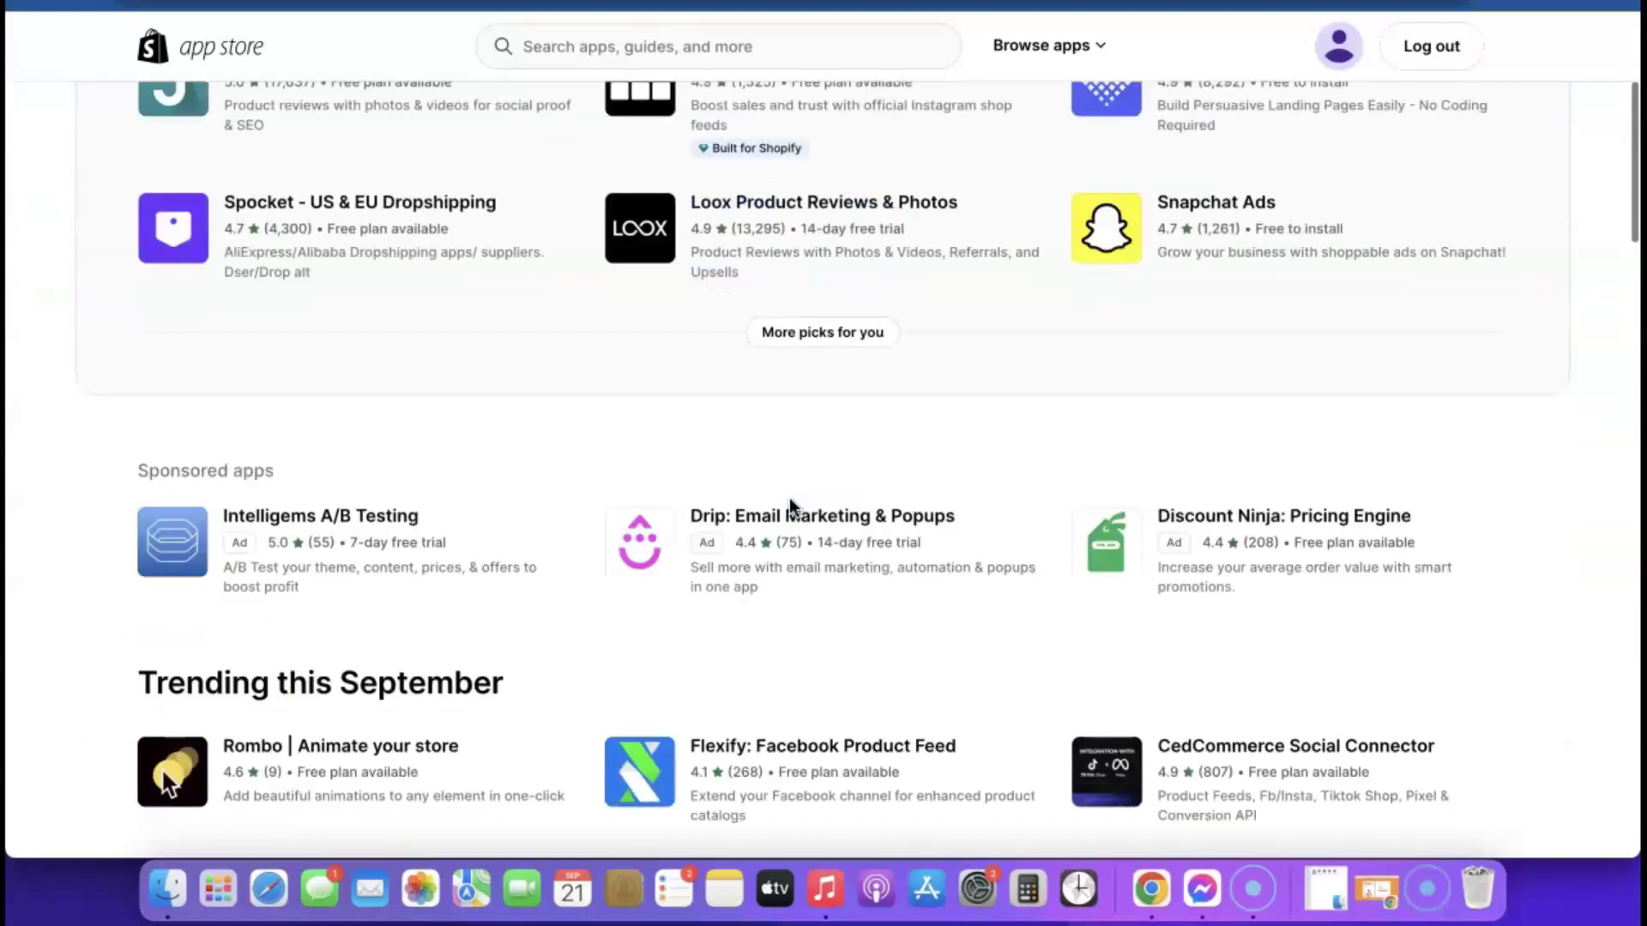
pyautogui.scroll(5, 791, 509)
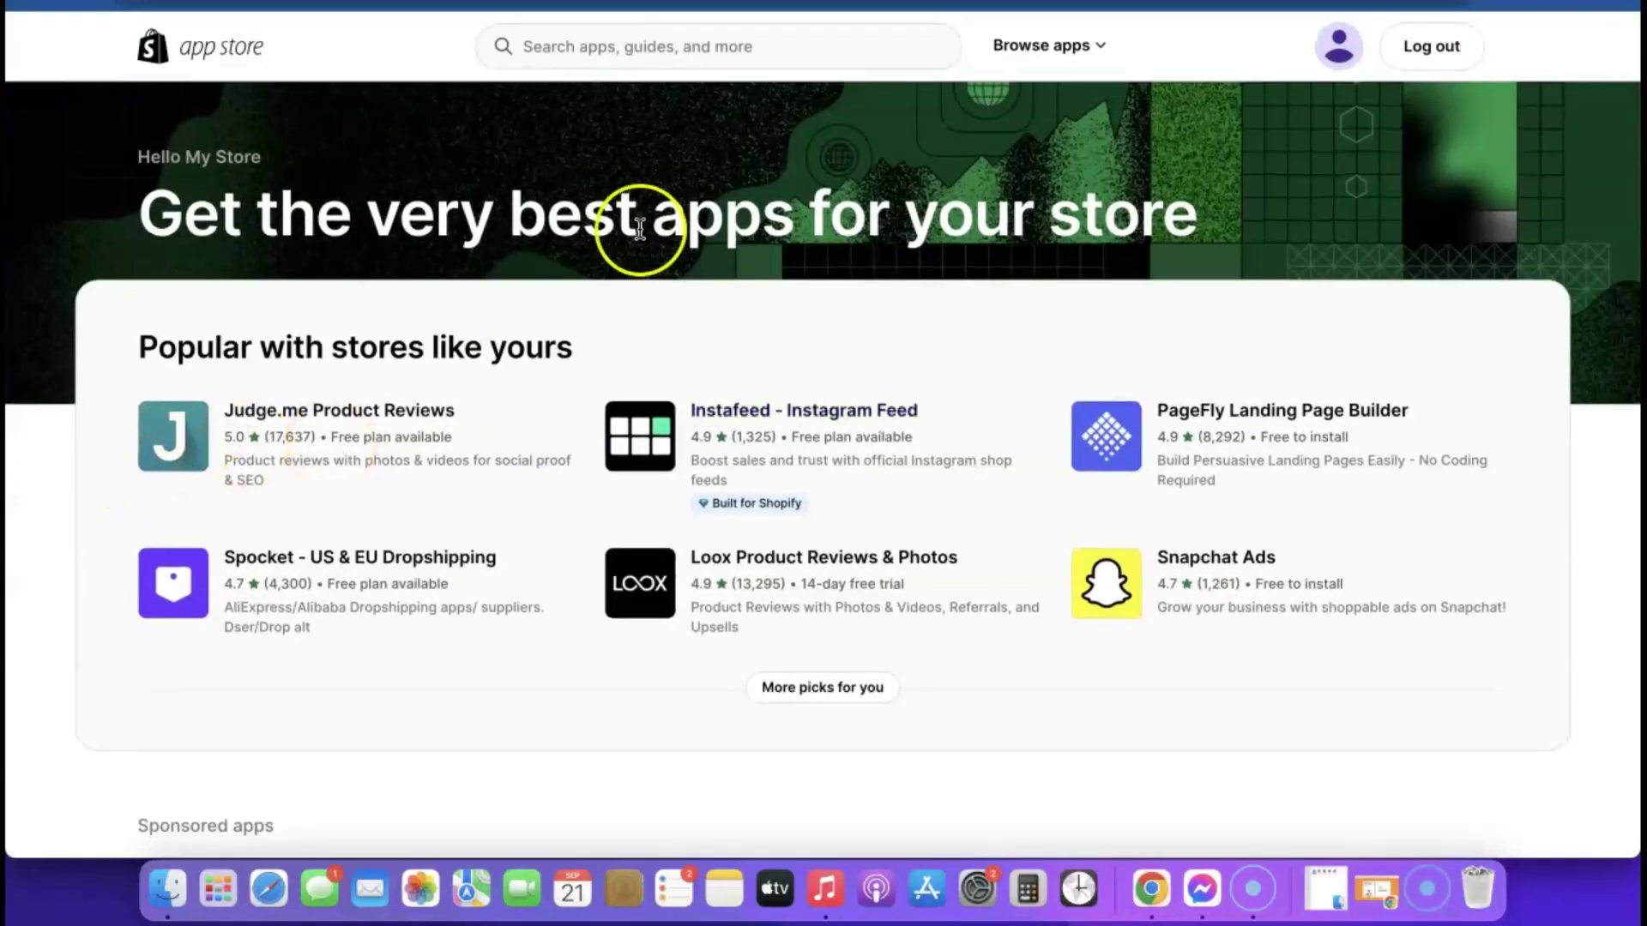
pyautogui.click(680, 47)
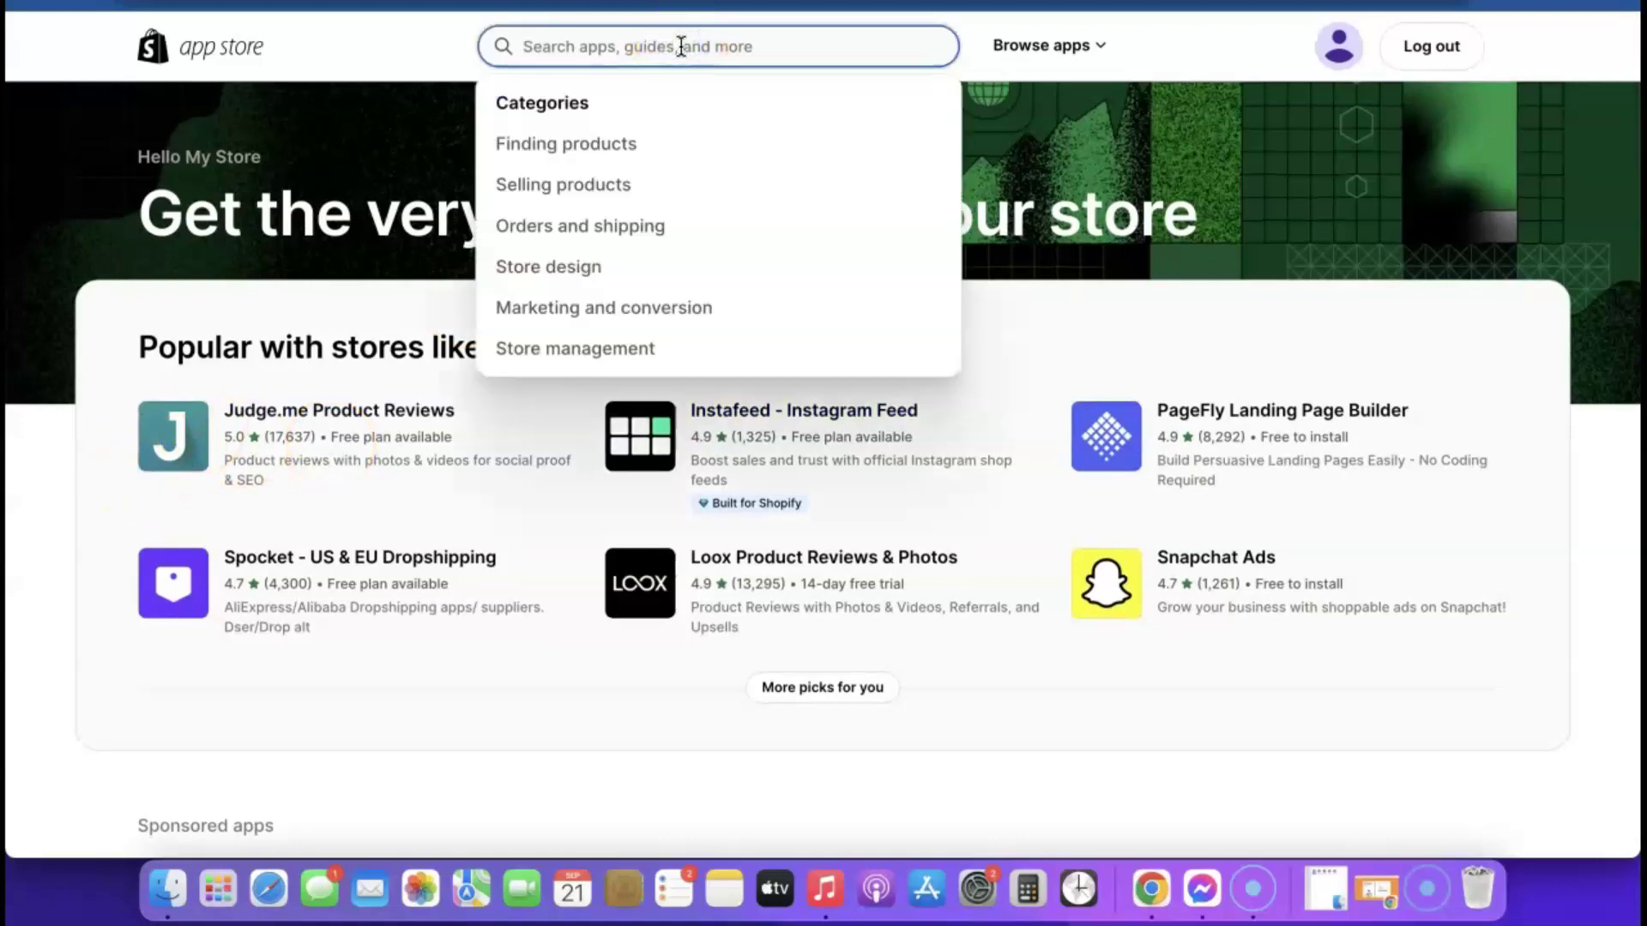
pyautogui.write('Kopy')
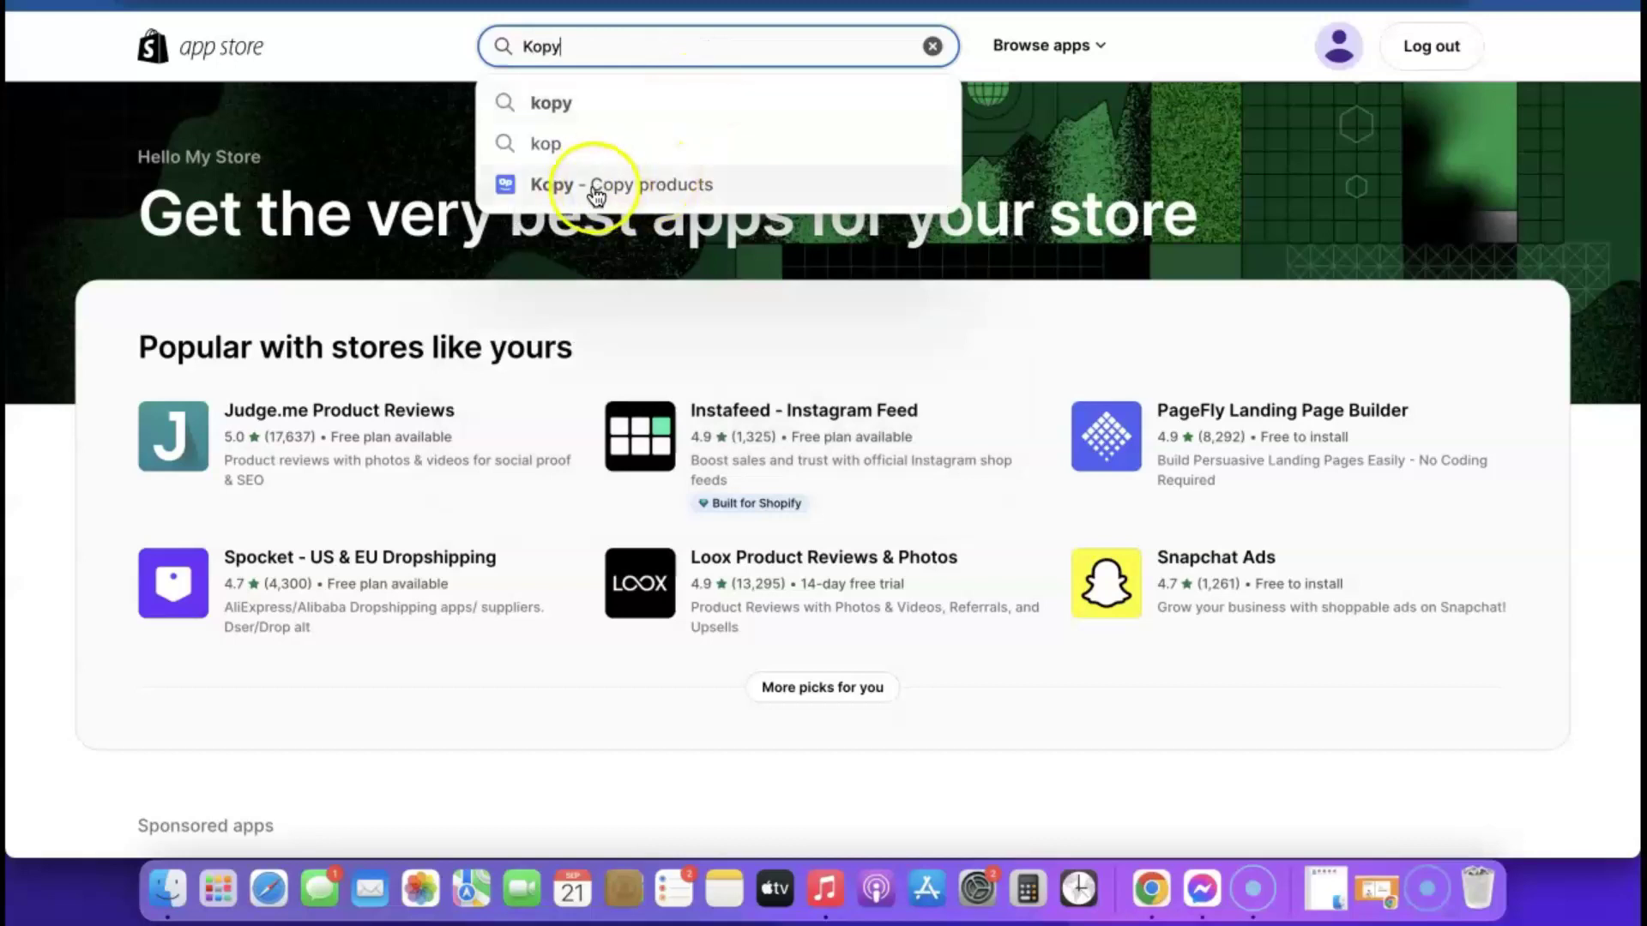
pyautogui.moveTo(597, 195); pyautogui.dragTo(598, 186)
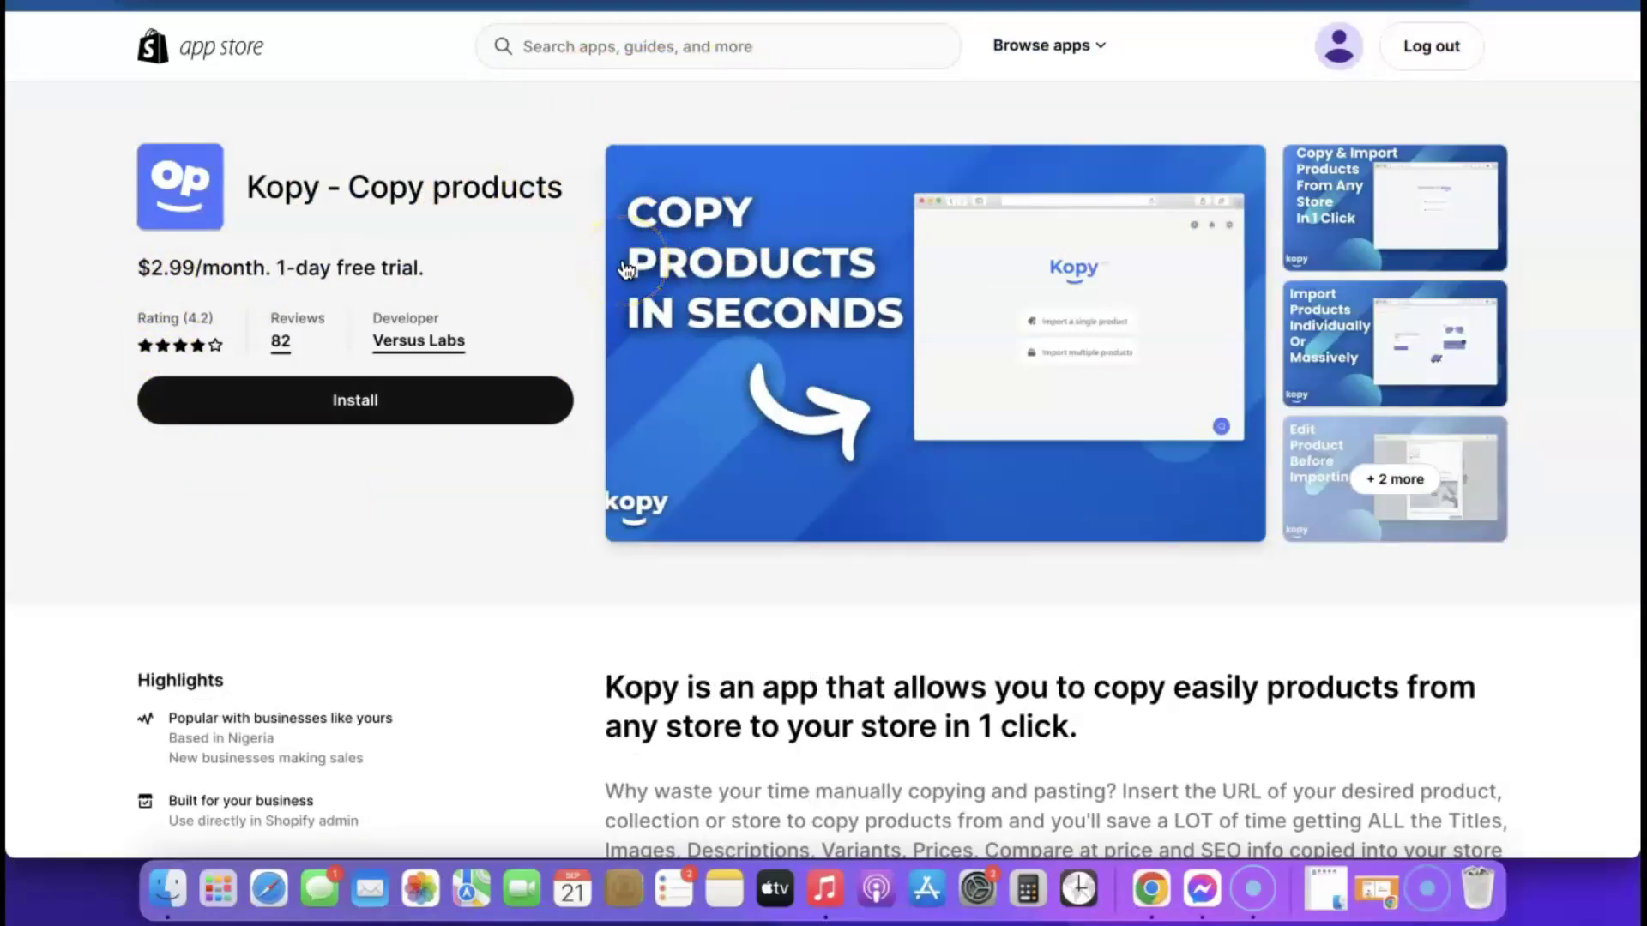
# Install Kopy and approve its $2.99 monthly subscription, dismissing the support chat popup.
pyautogui.click(344, 403)
pyautogui.scroll(-5, 842, 515)
pyautogui.scroll(5, 1252, 277)
pyautogui.click(1242, 104)
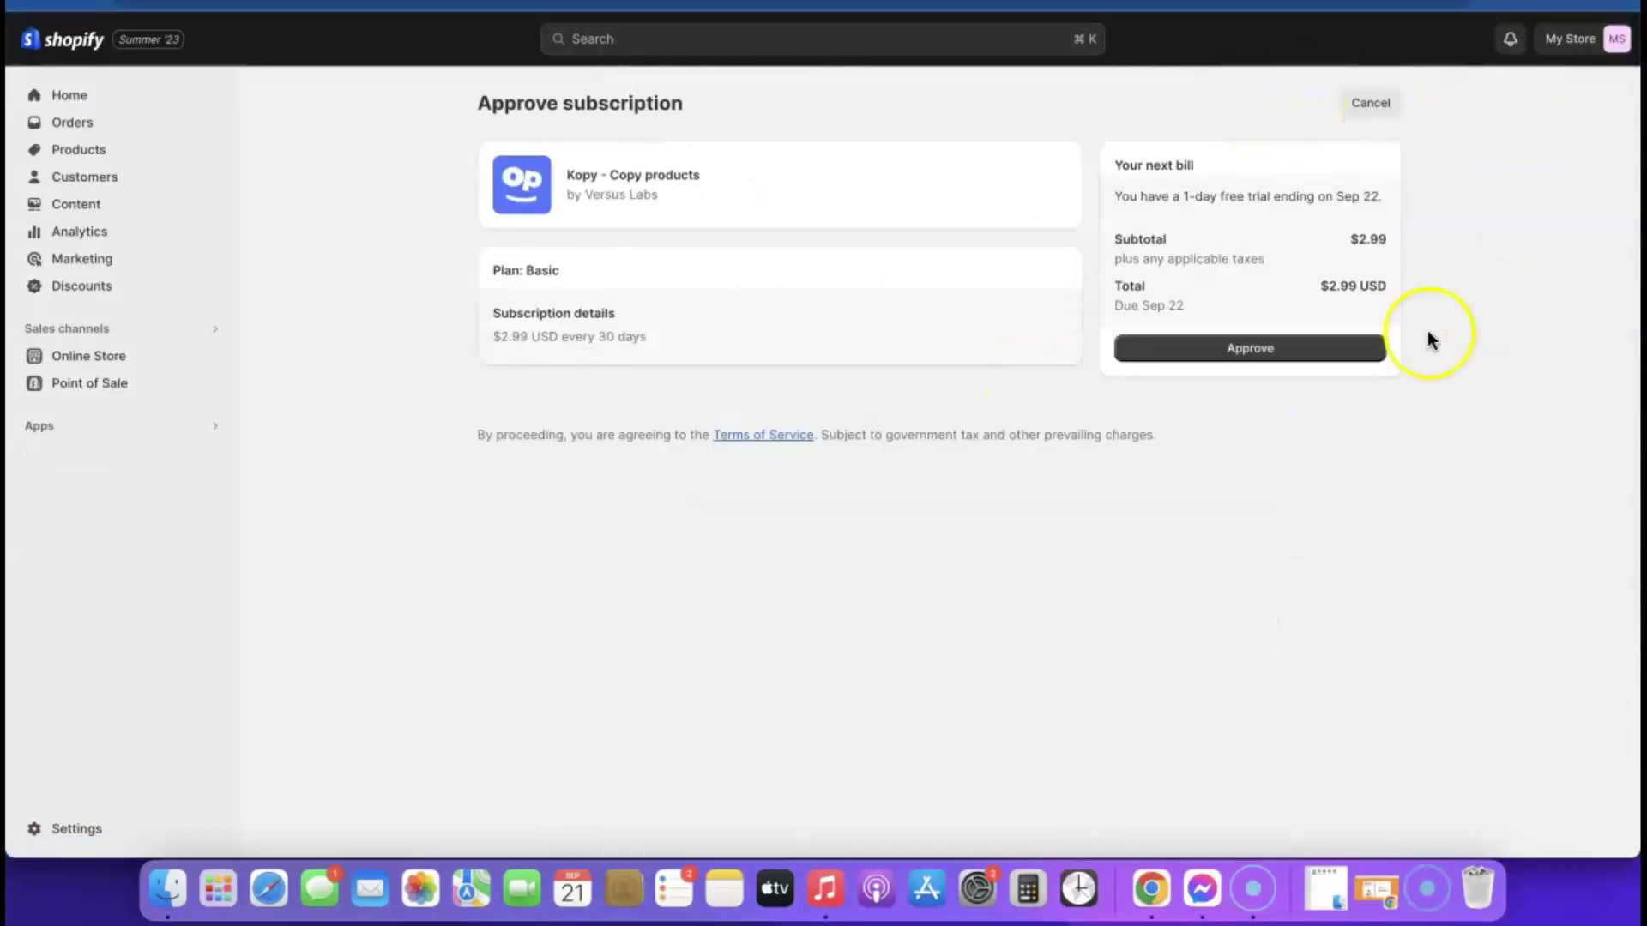
pyautogui.click(1252, 351)
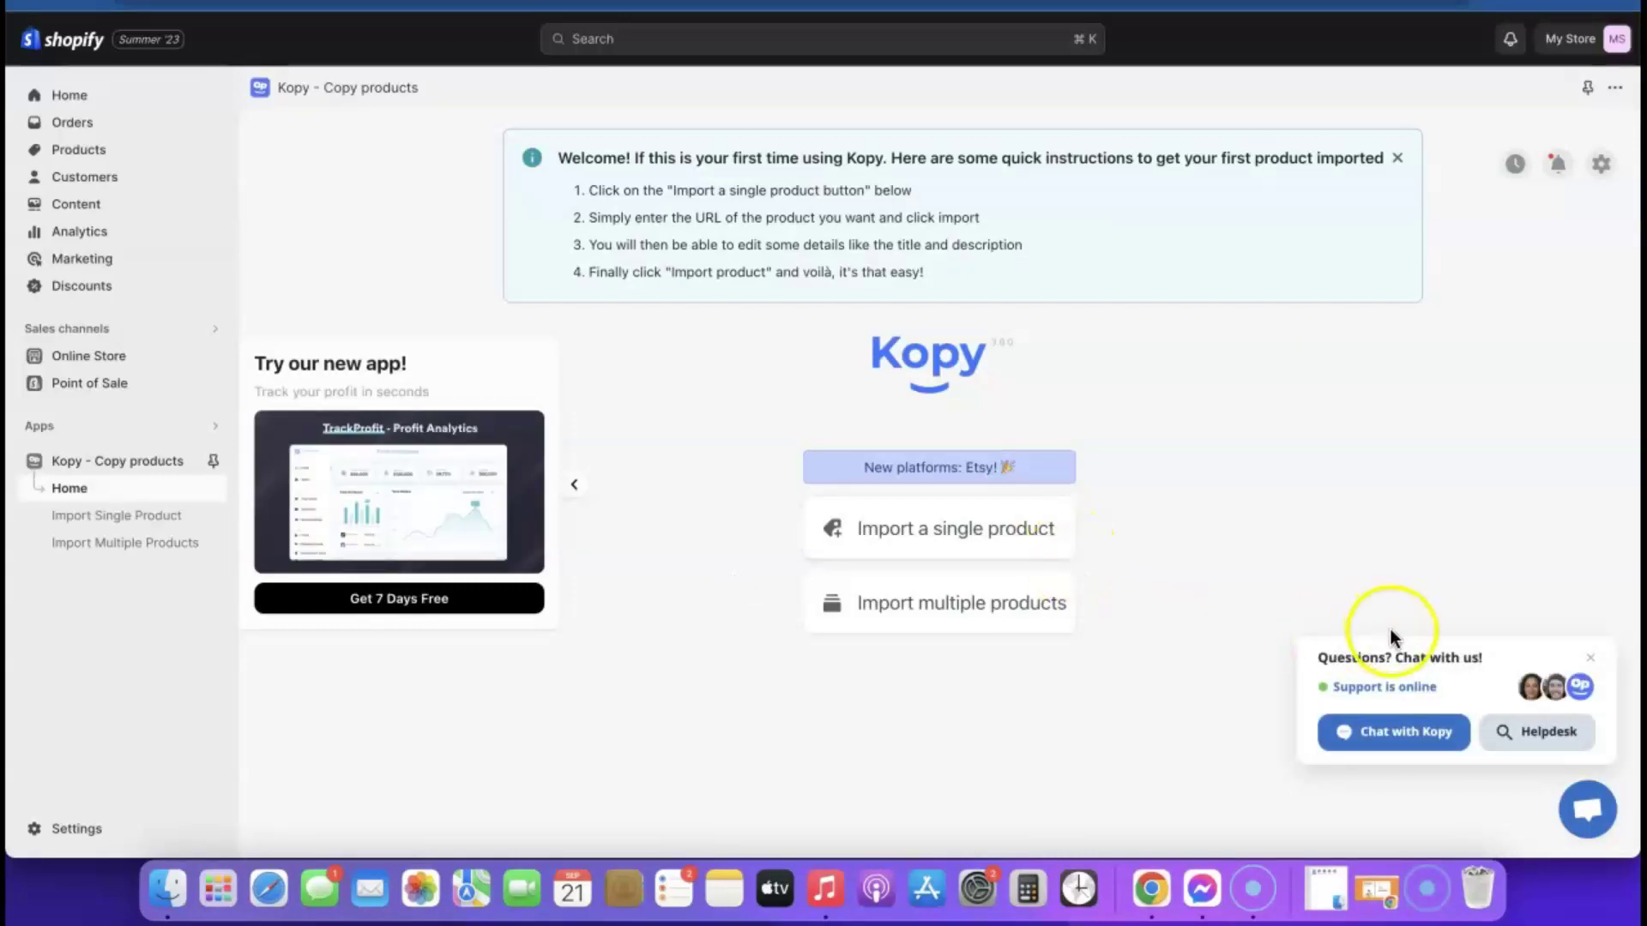
pyautogui.click(1590, 658)
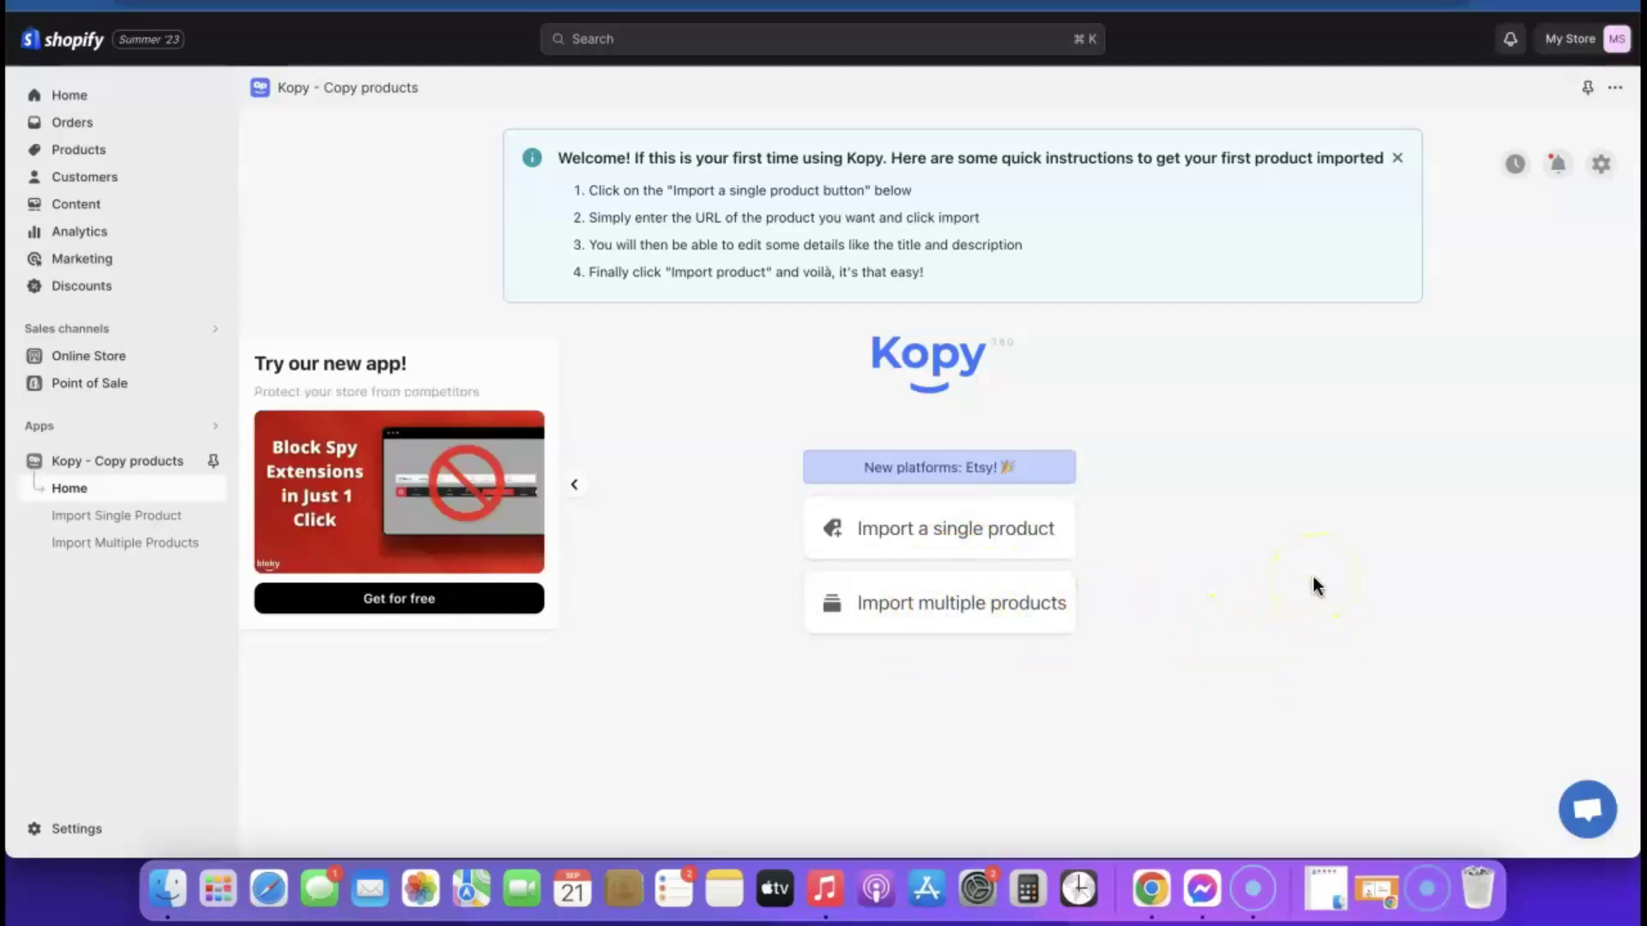
# Open Kopy's single-product import form and switch to the GoodsCastle product page.
pyautogui.click(974, 602)
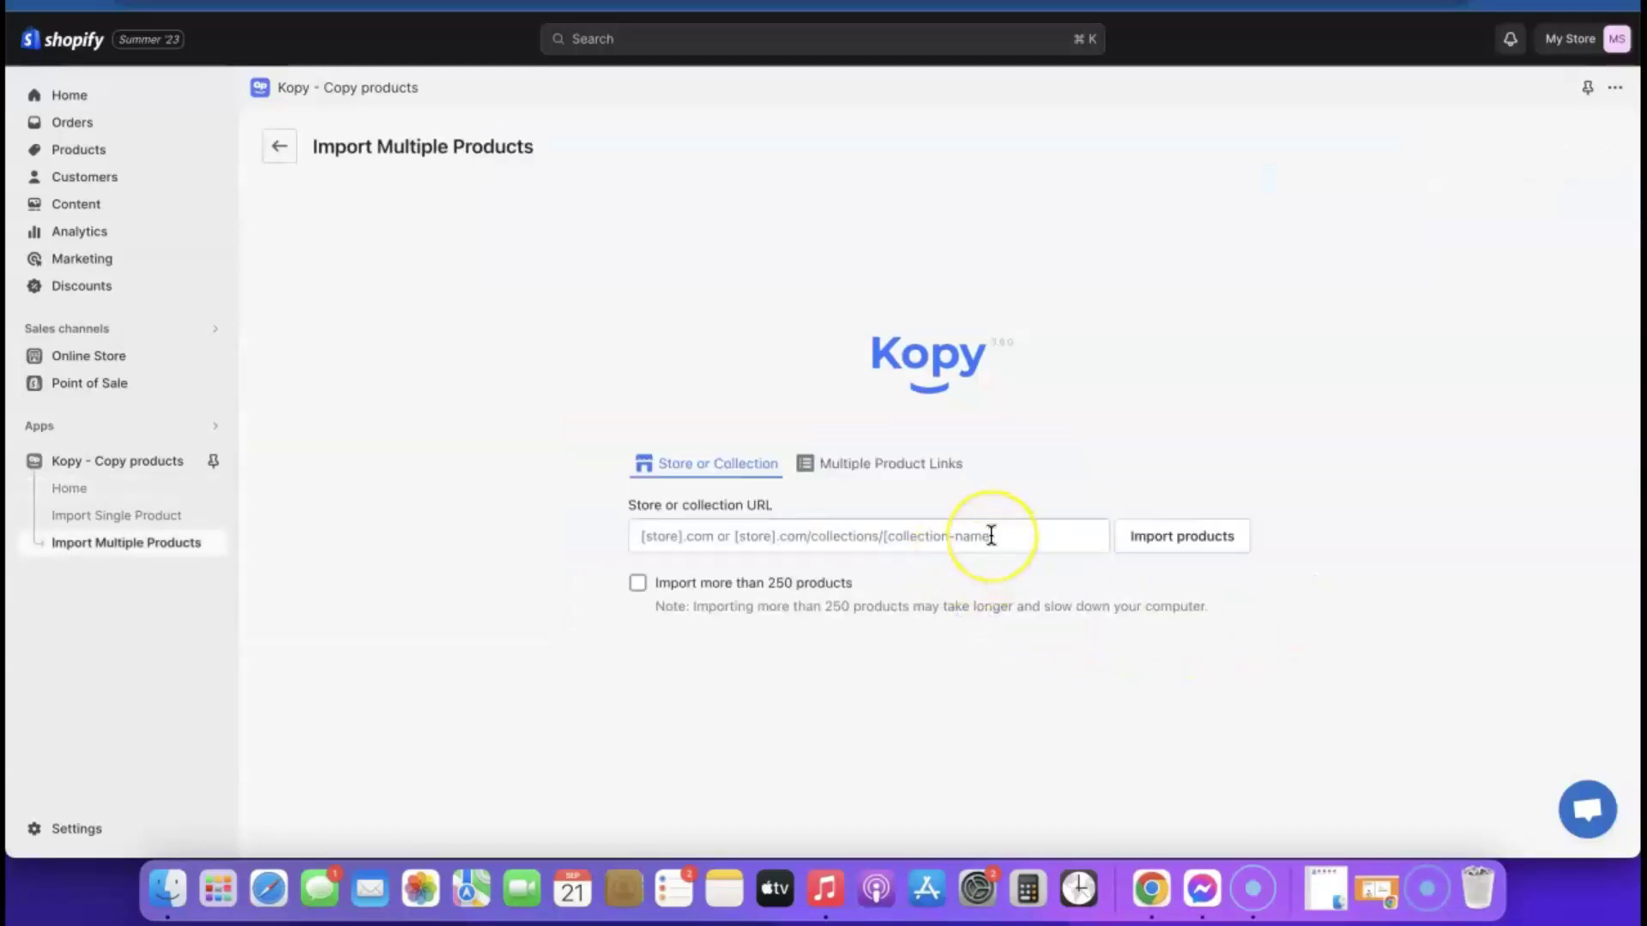
pyautogui.click(279, 147)
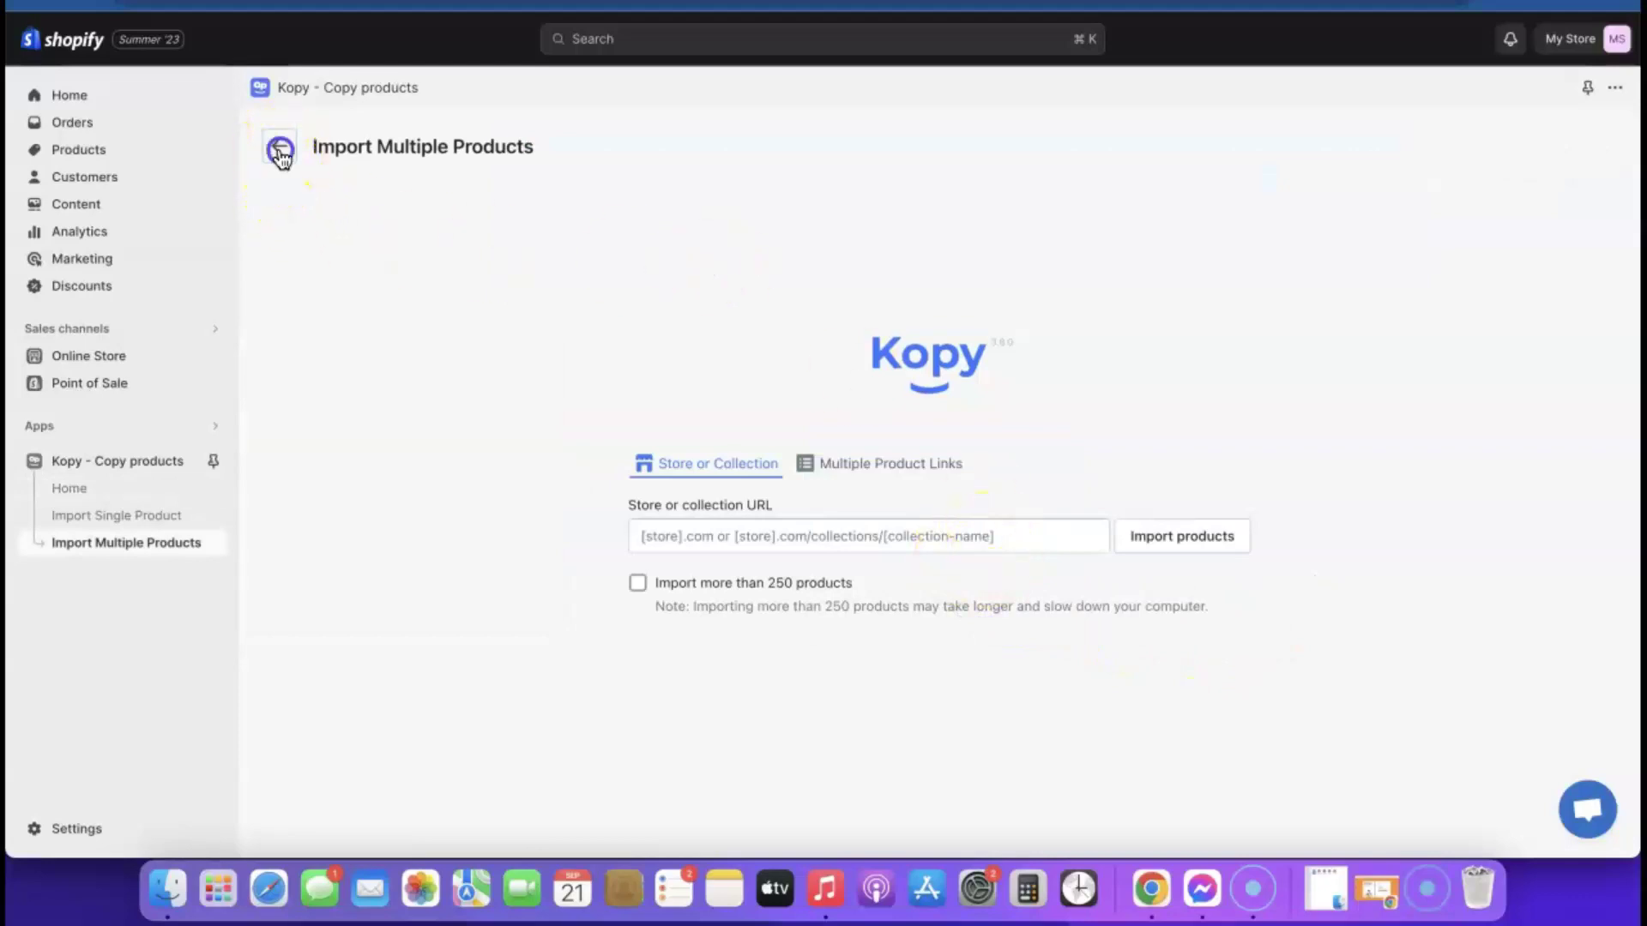
pyautogui.click(944, 532)
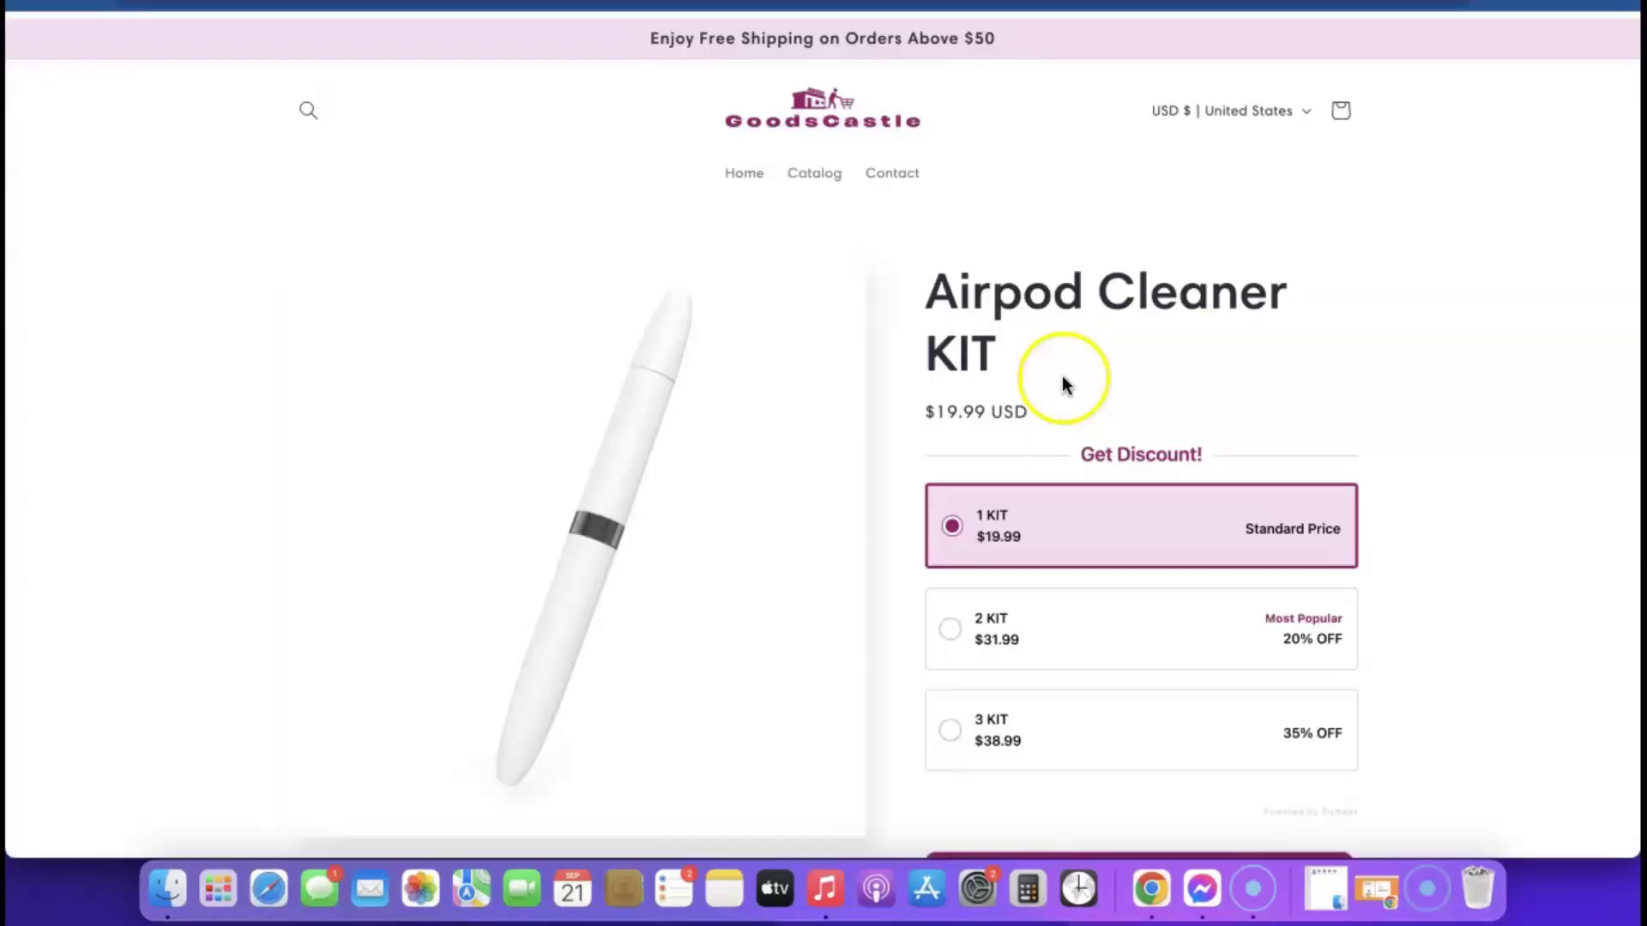
pyautogui.click(485, 2)
# Copy the Airpod Cleaner KIT page address and focus Kopy's Product URL field.
pyautogui.rightClick(485, 3)
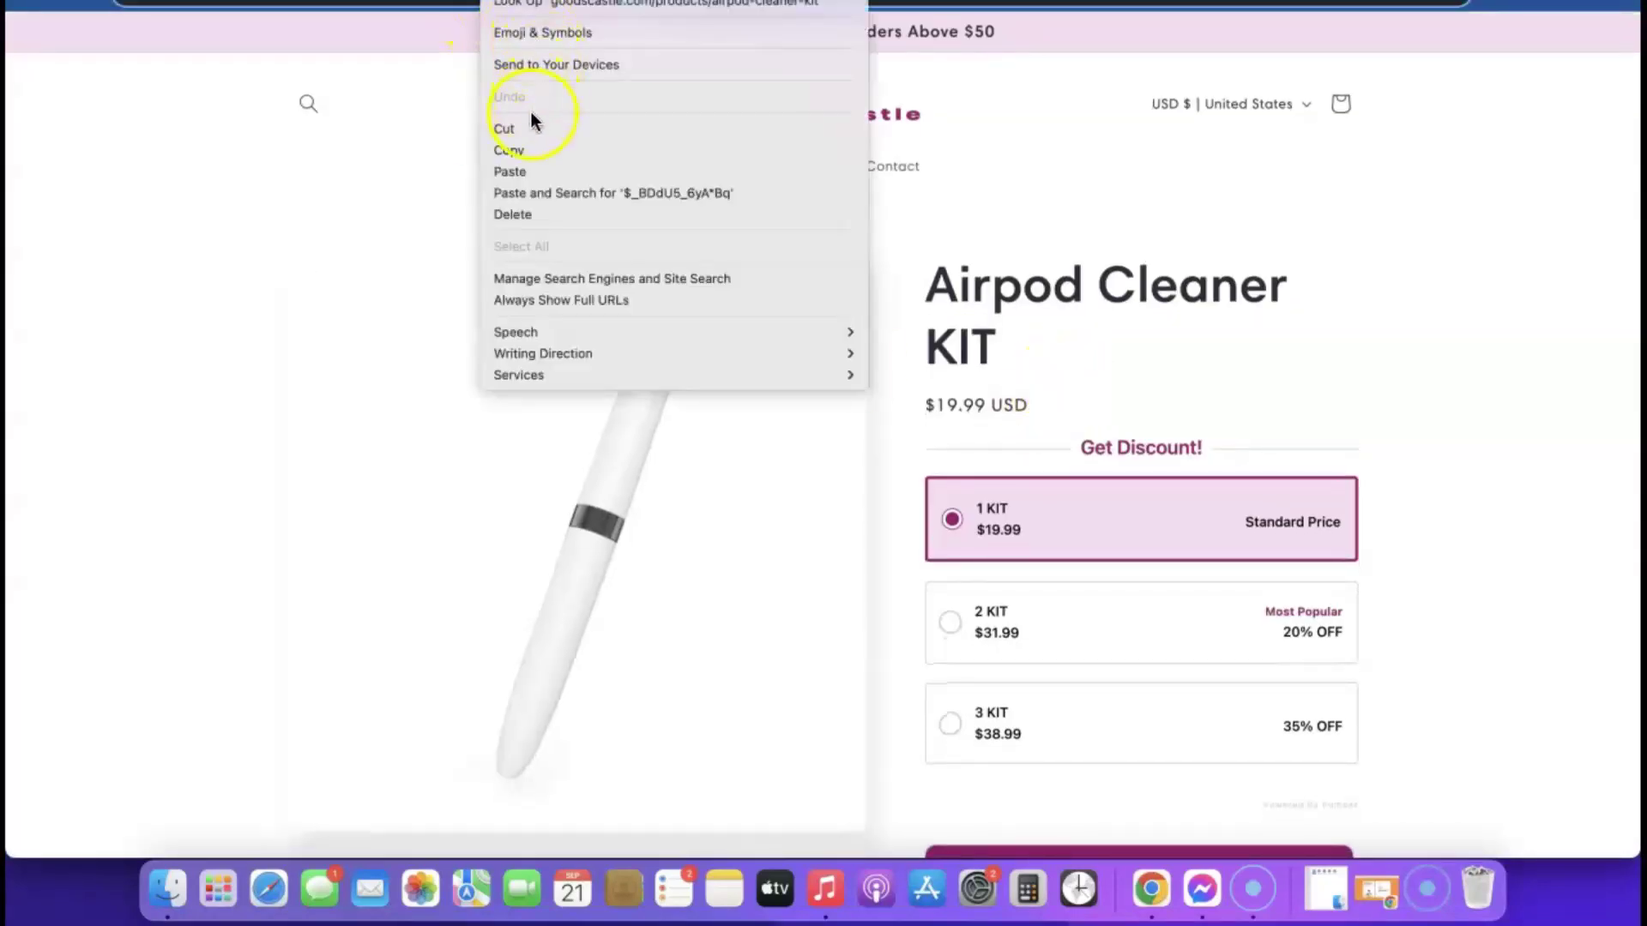
pyautogui.click(523, 147)
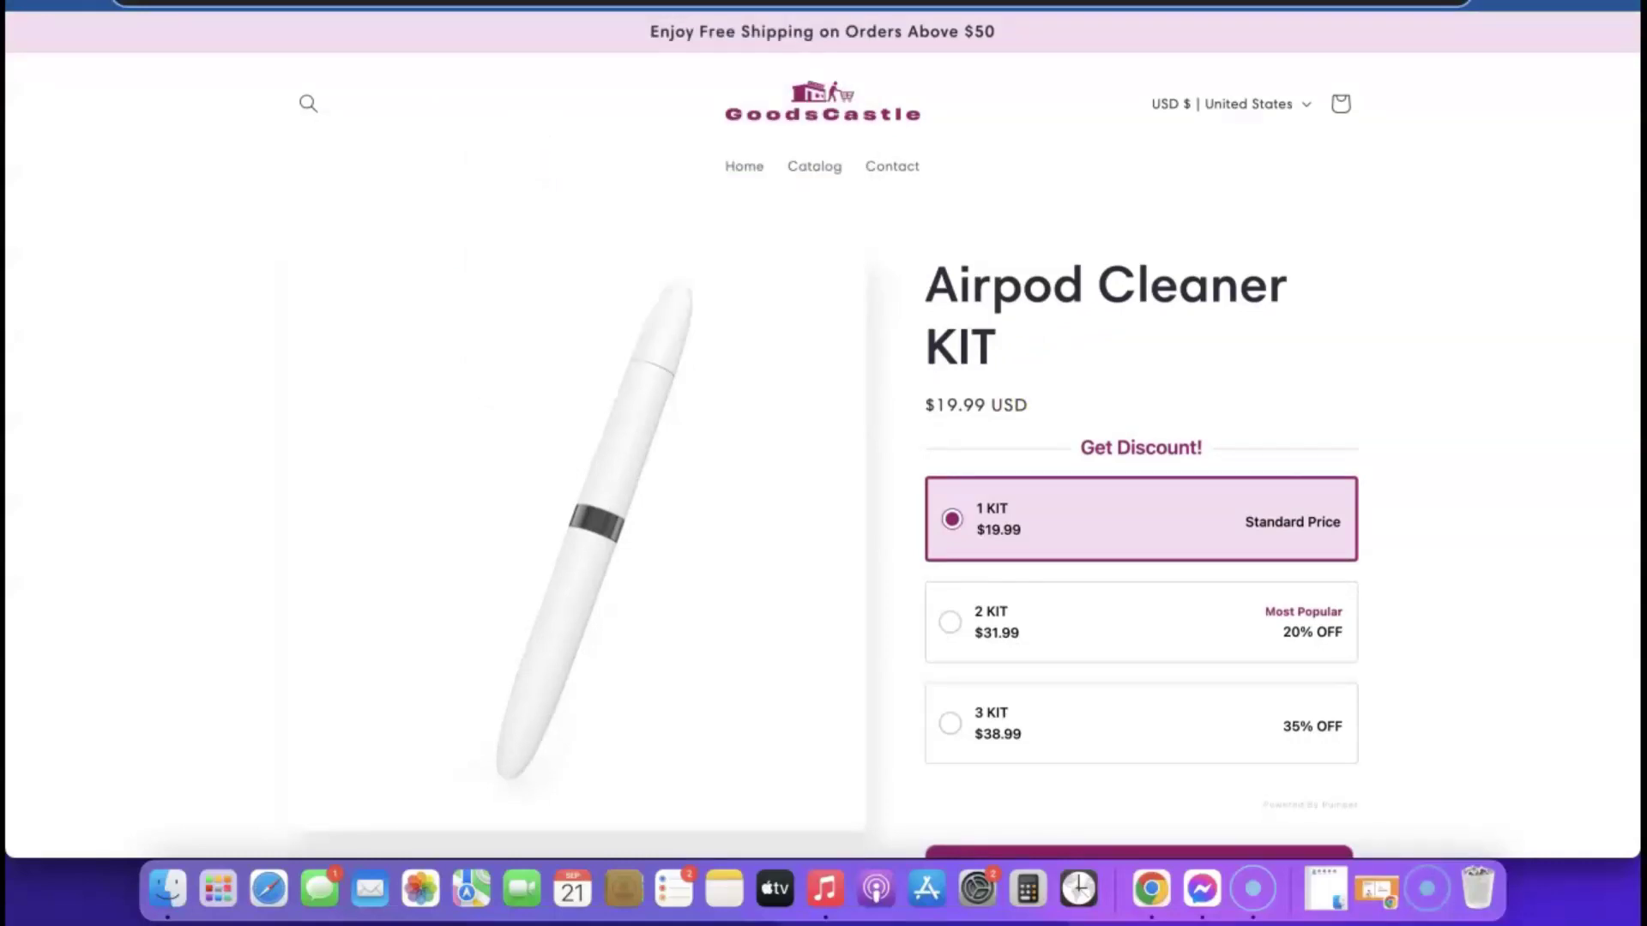
pyautogui.hotkey('ctrl', 'shift', 'Tab')
pyautogui.click(791, 512)
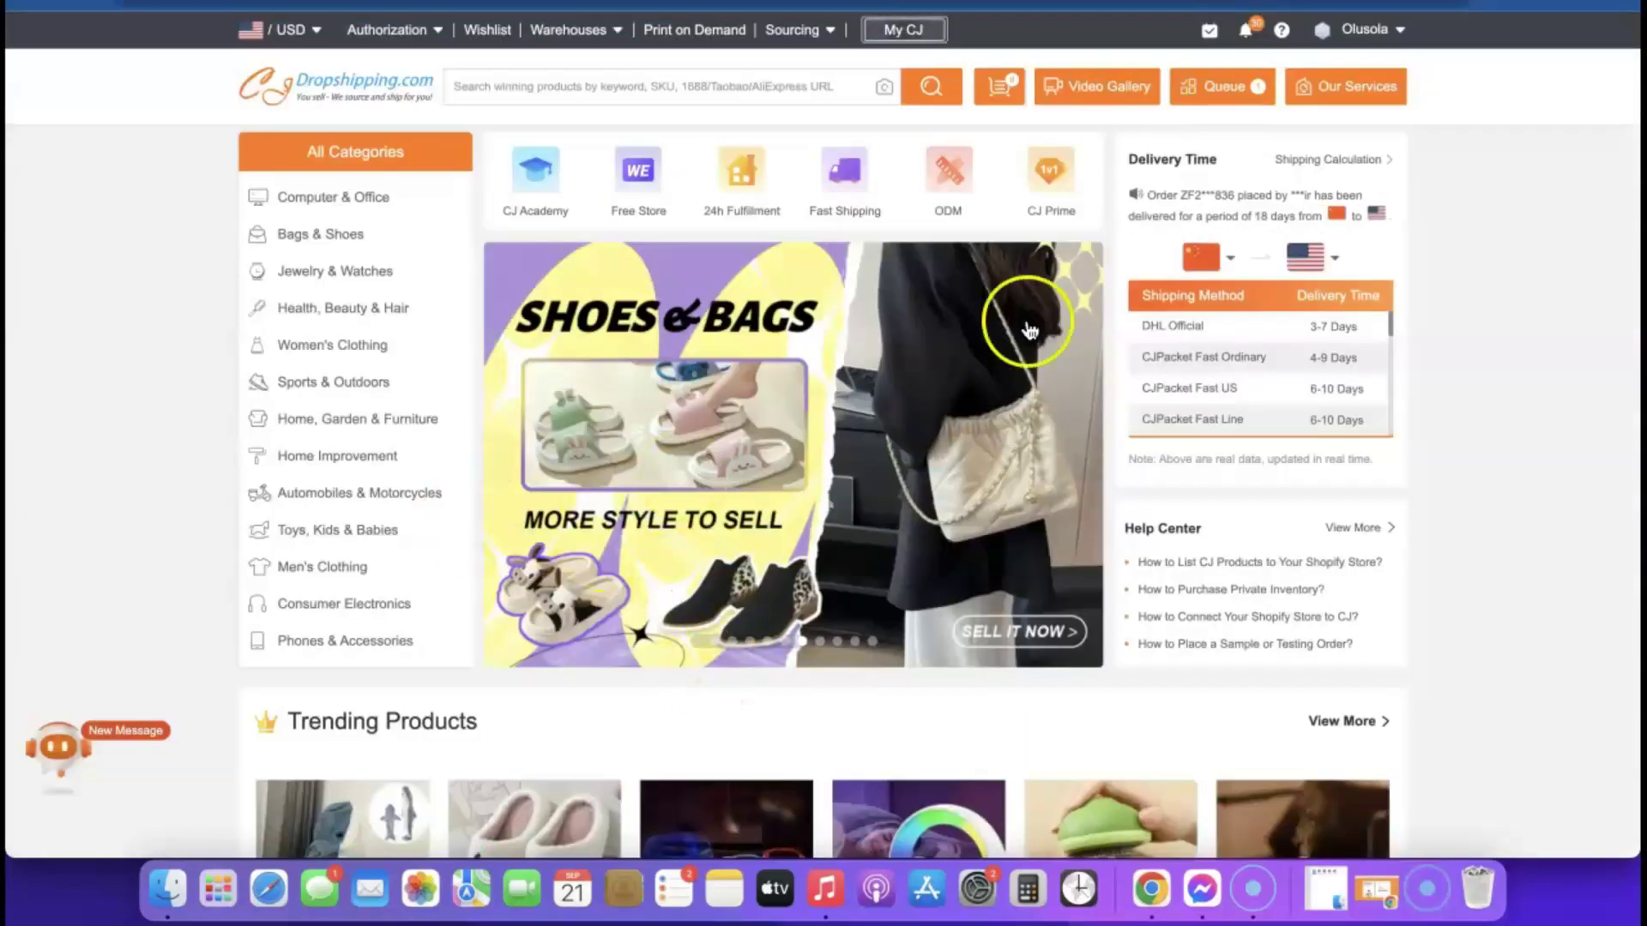
# Scroll through the CJdropshipping trending products grid.
pyautogui.scroll(-8, 1012, 356)
pyautogui.scroll(-3, 1034, 371)
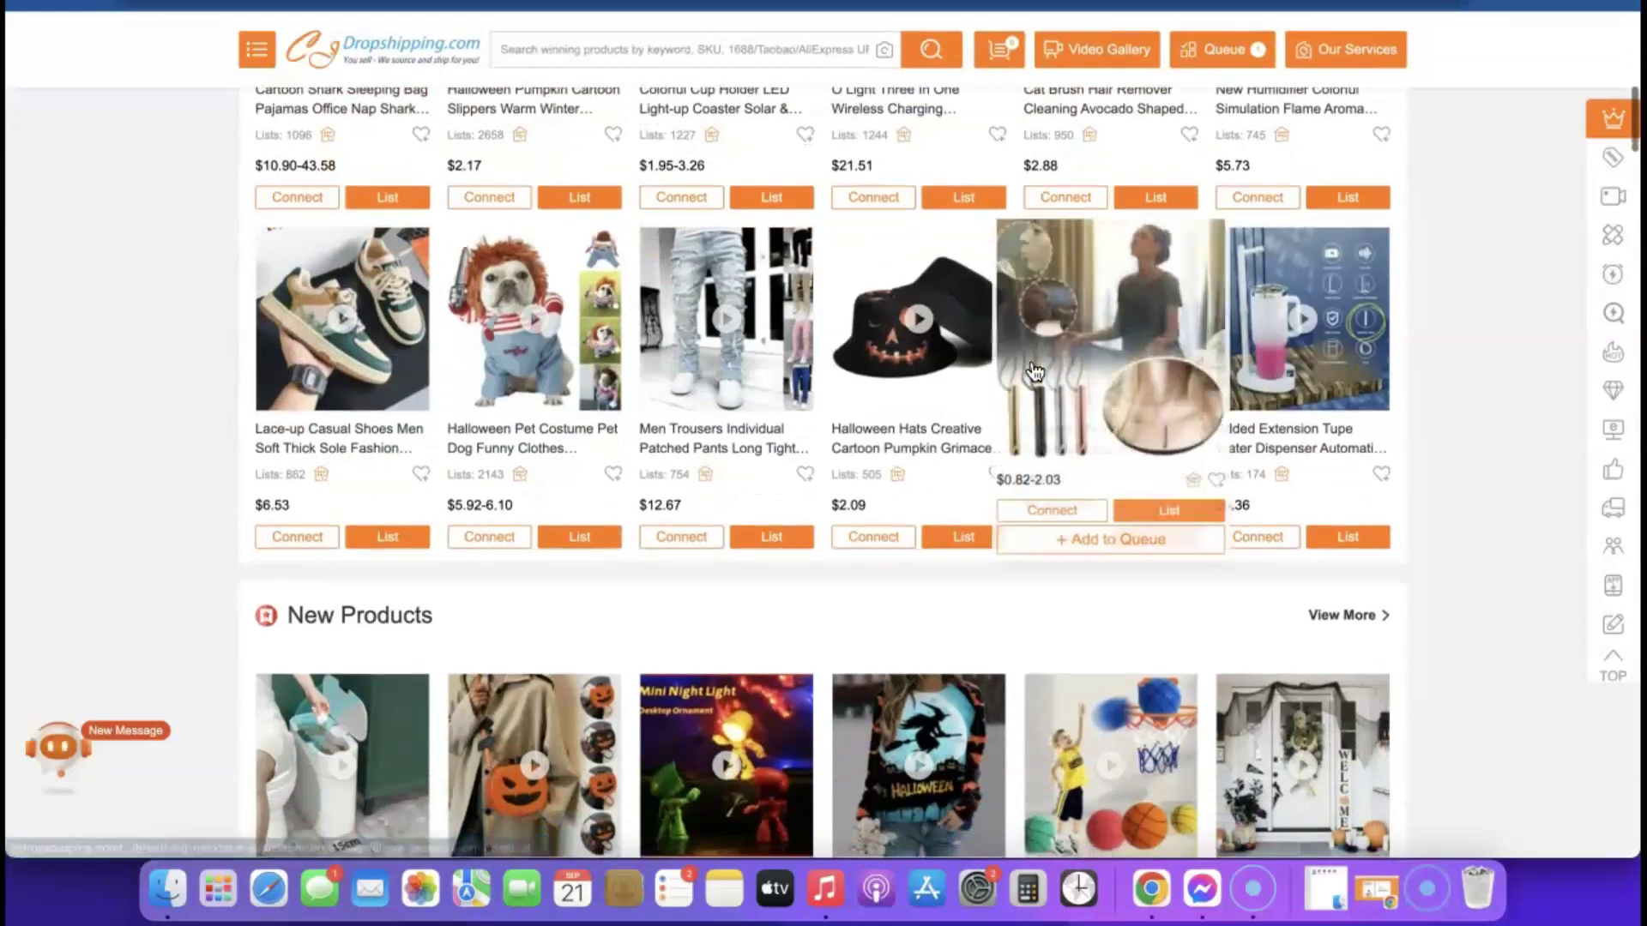
pyautogui.moveTo(734, 538)
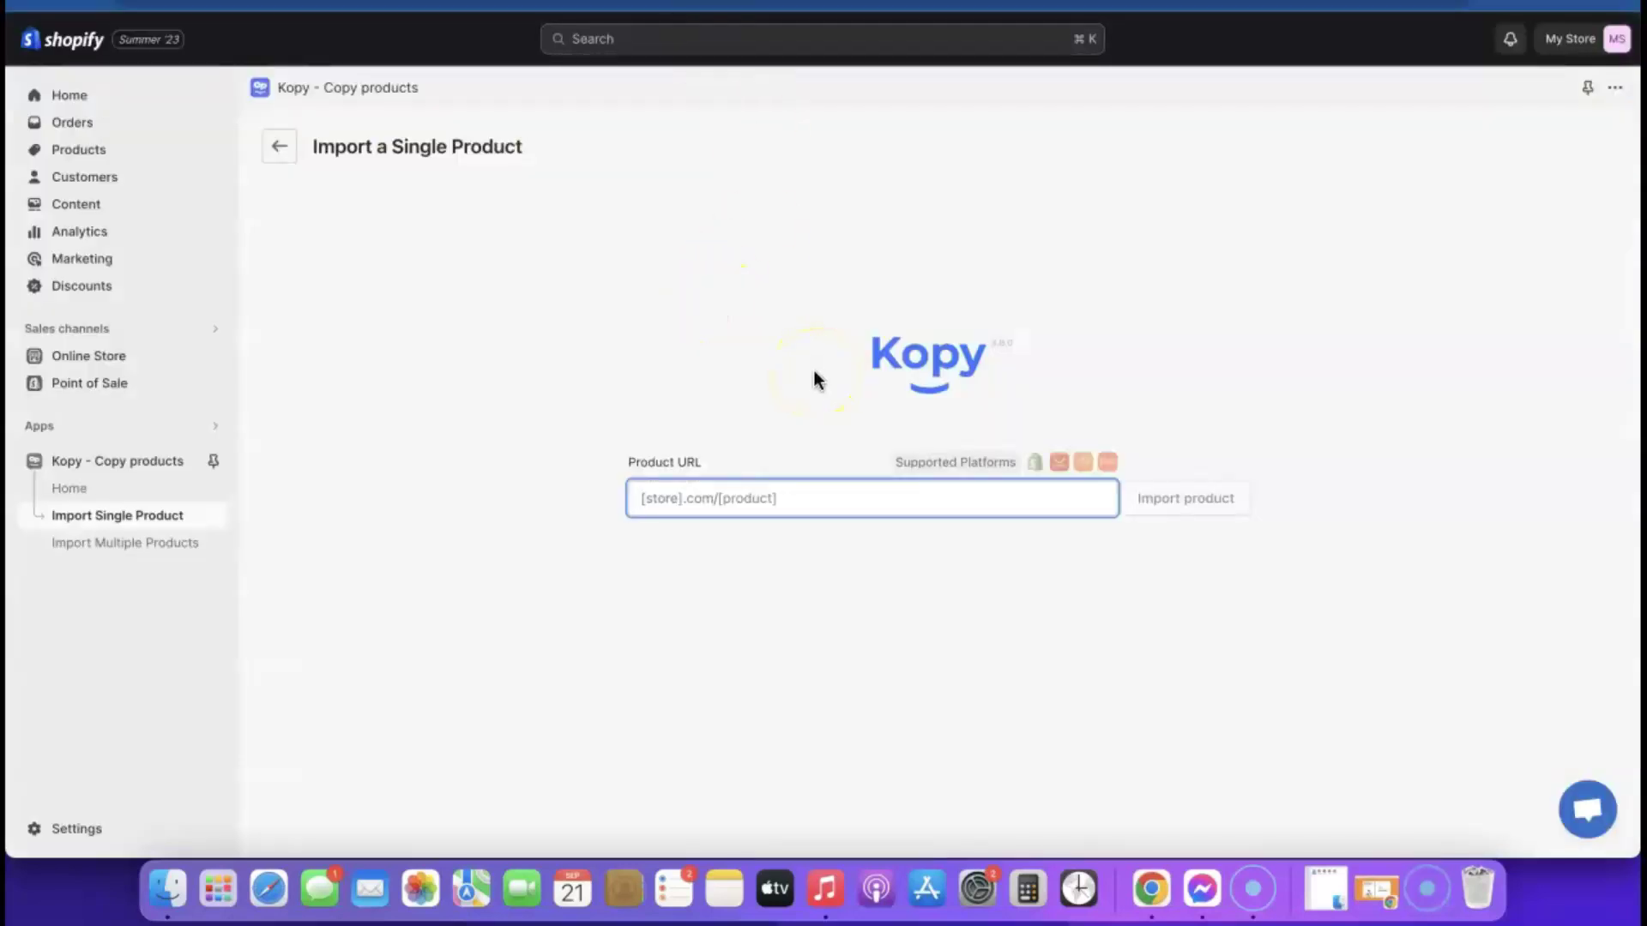
# Paste the GoodsCastle product link into Kopy's Product URL and fetch the product.
pyautogui.click(756, 500)
pyautogui.press('super+v')
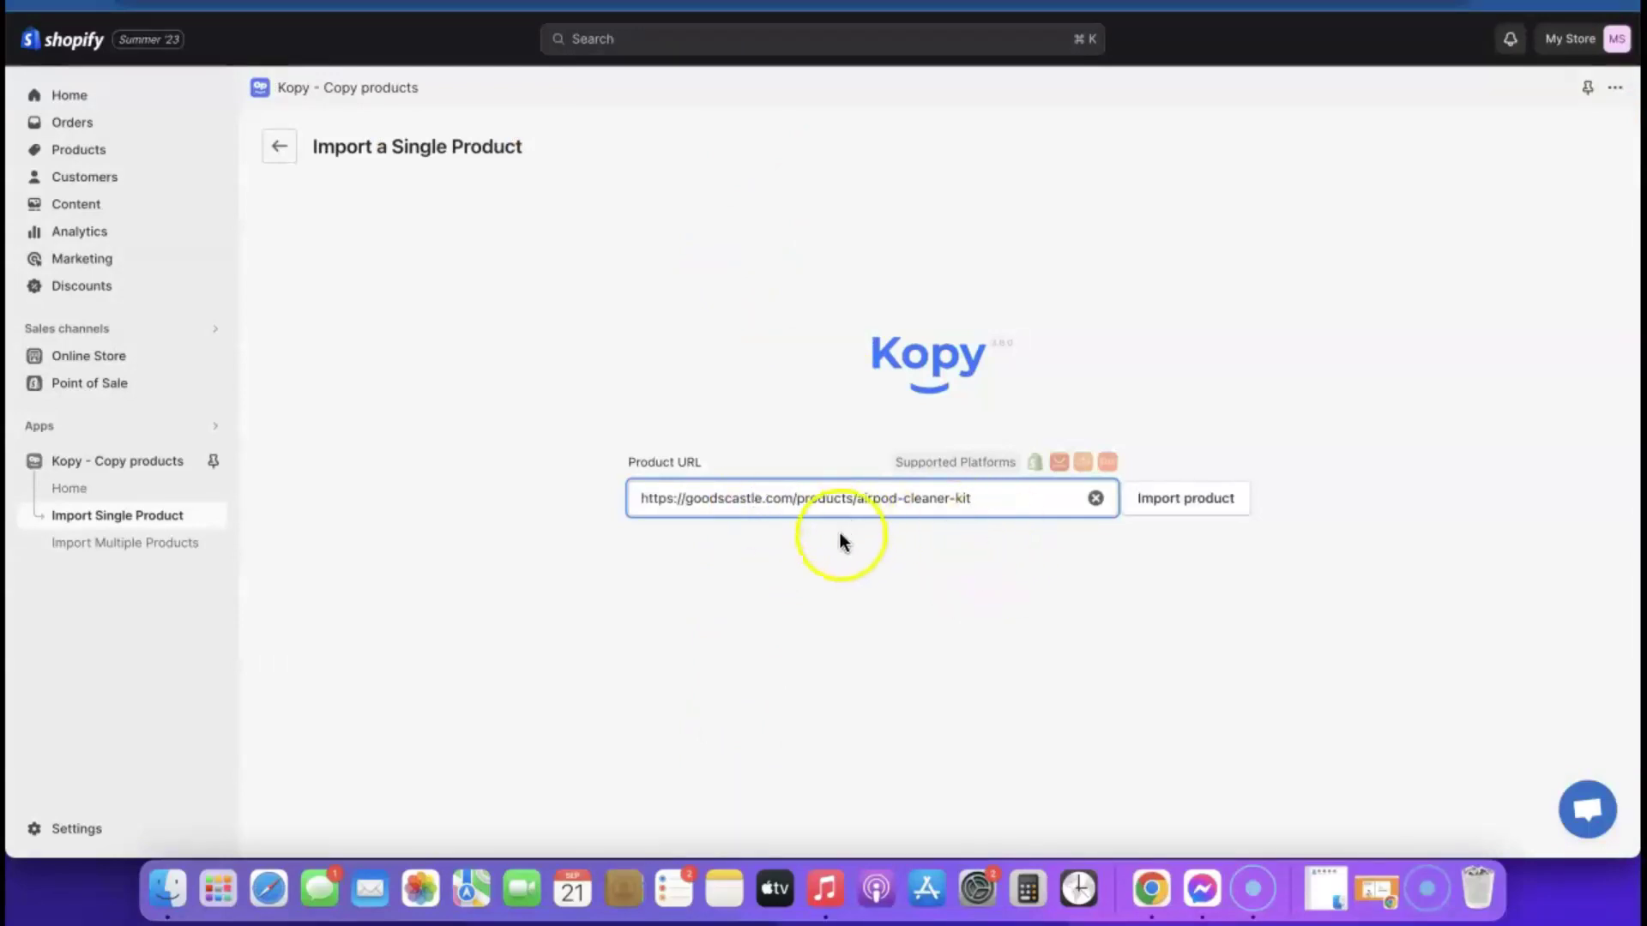
pyautogui.click(1184, 507)
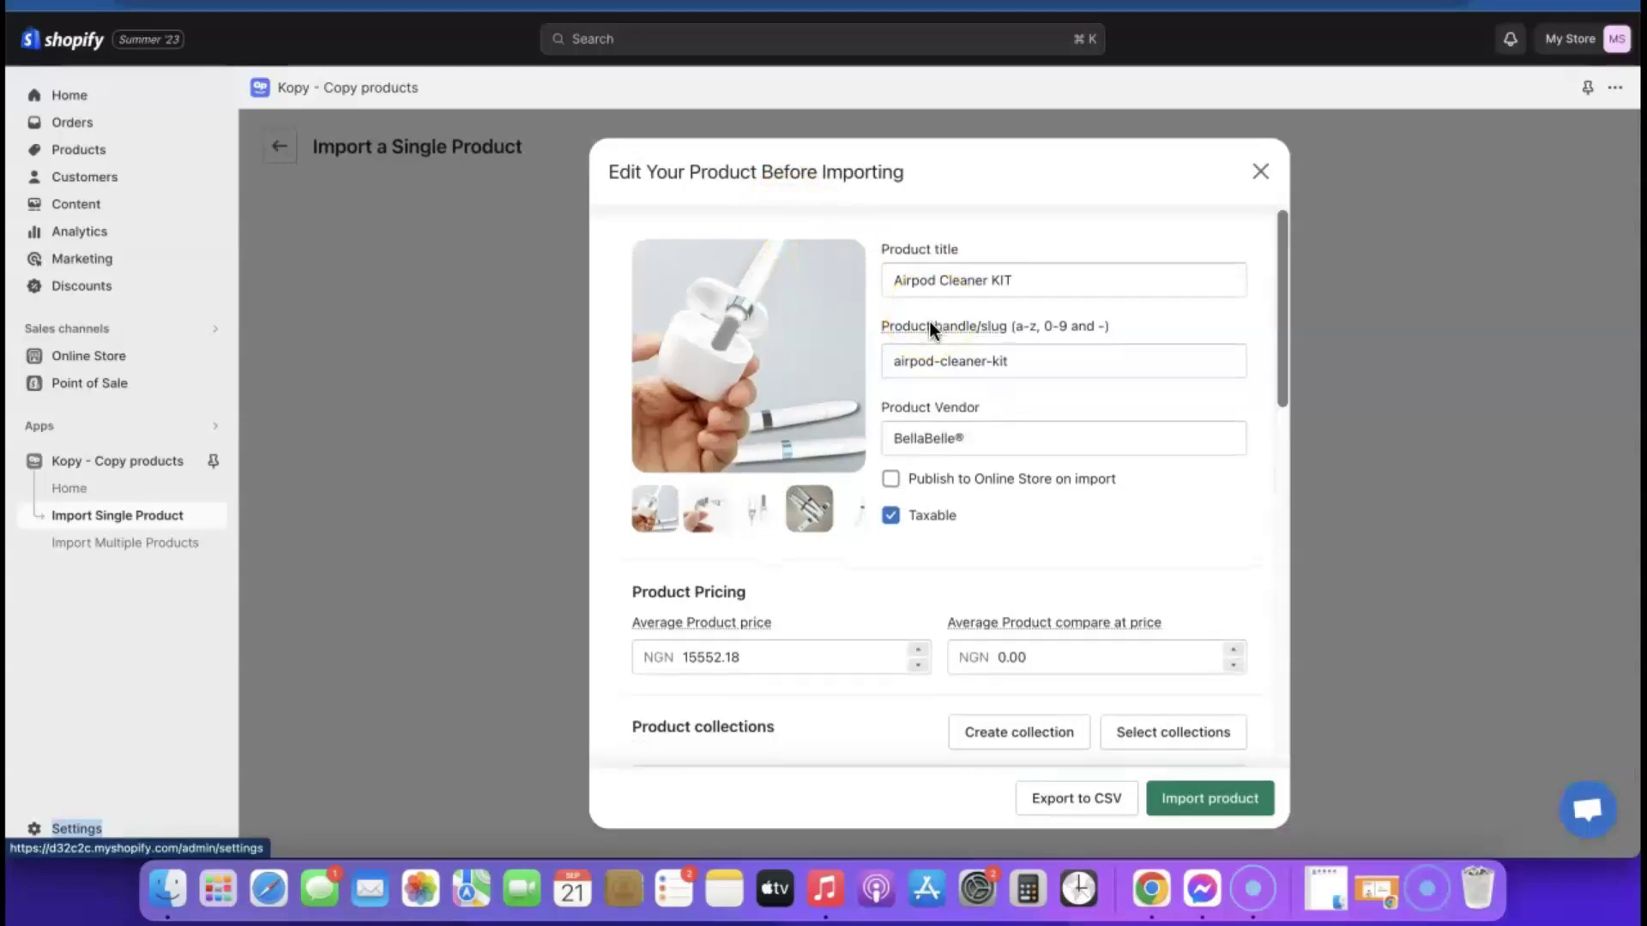
pyautogui.scroll(-2, 930, 326)
pyautogui.scroll(2, 930, 326)
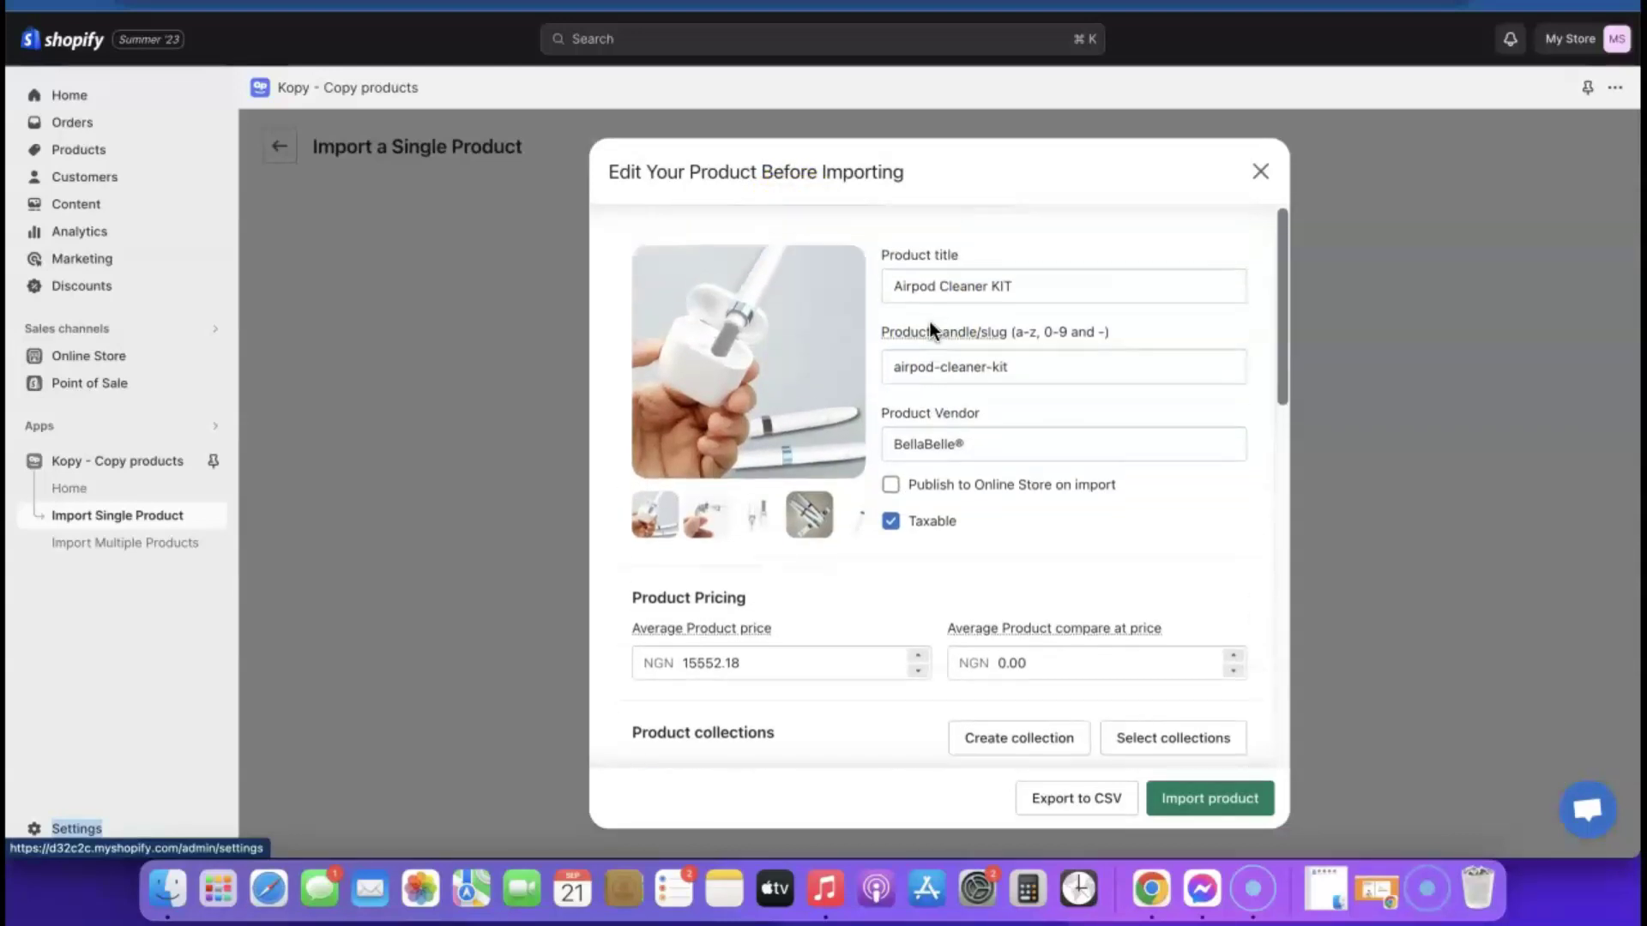
pyautogui.click(1019, 283)
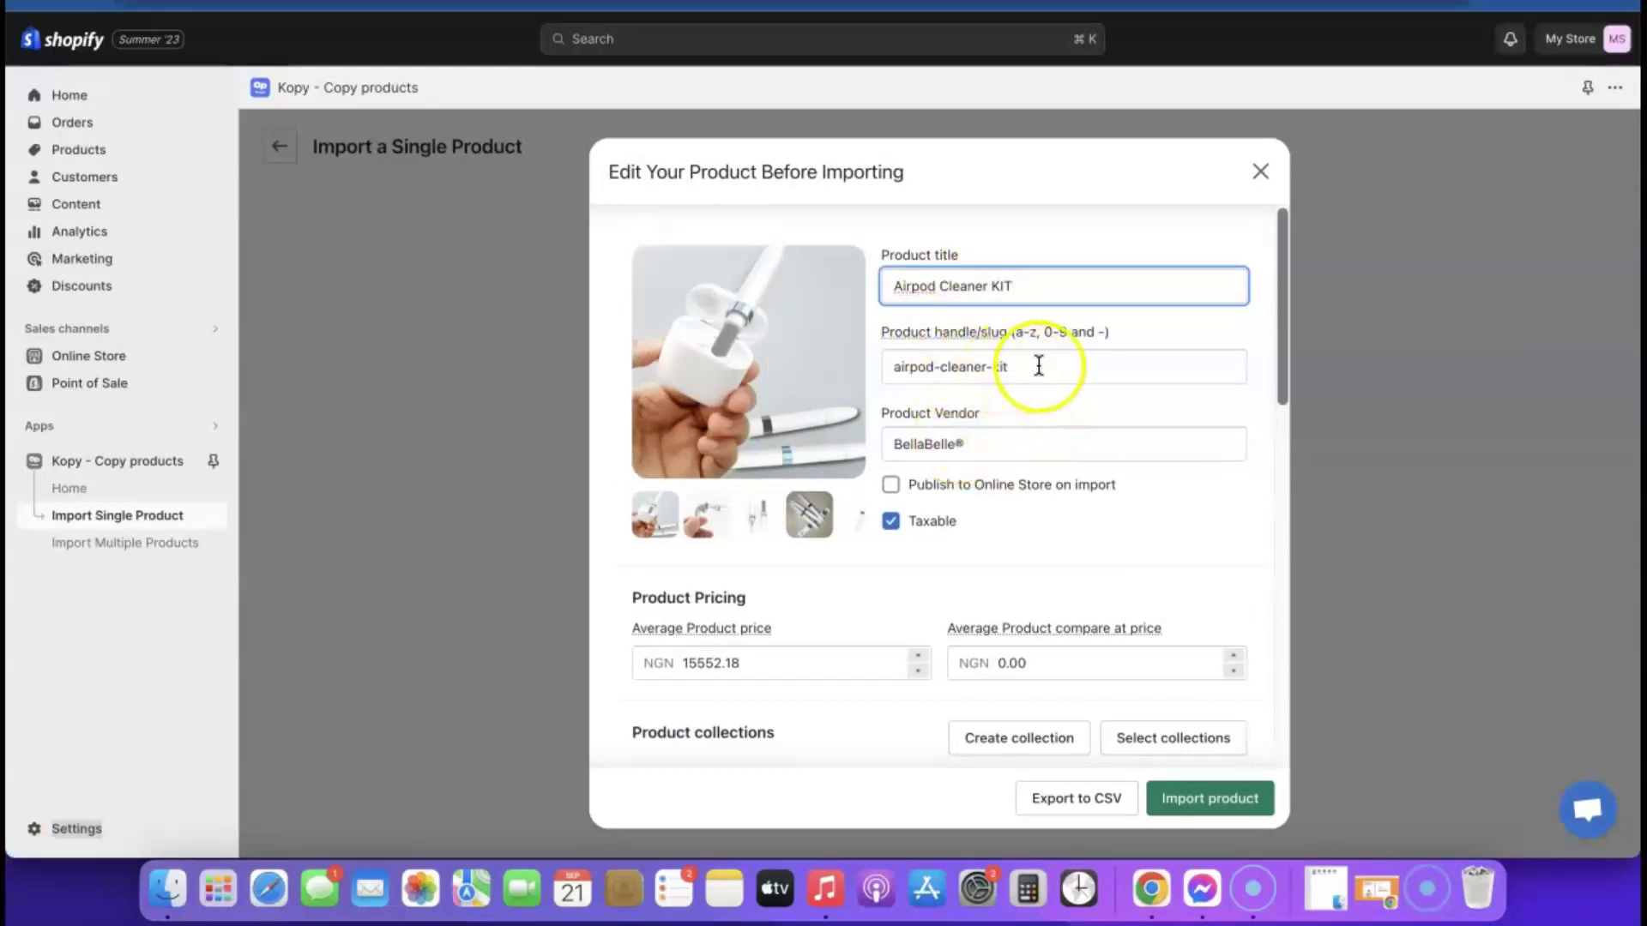
# Enable Publish to Online Store, uncheck Taxable, and import the Airpod Cleaner KIT.
pyautogui.scroll(-1, 991, 541)
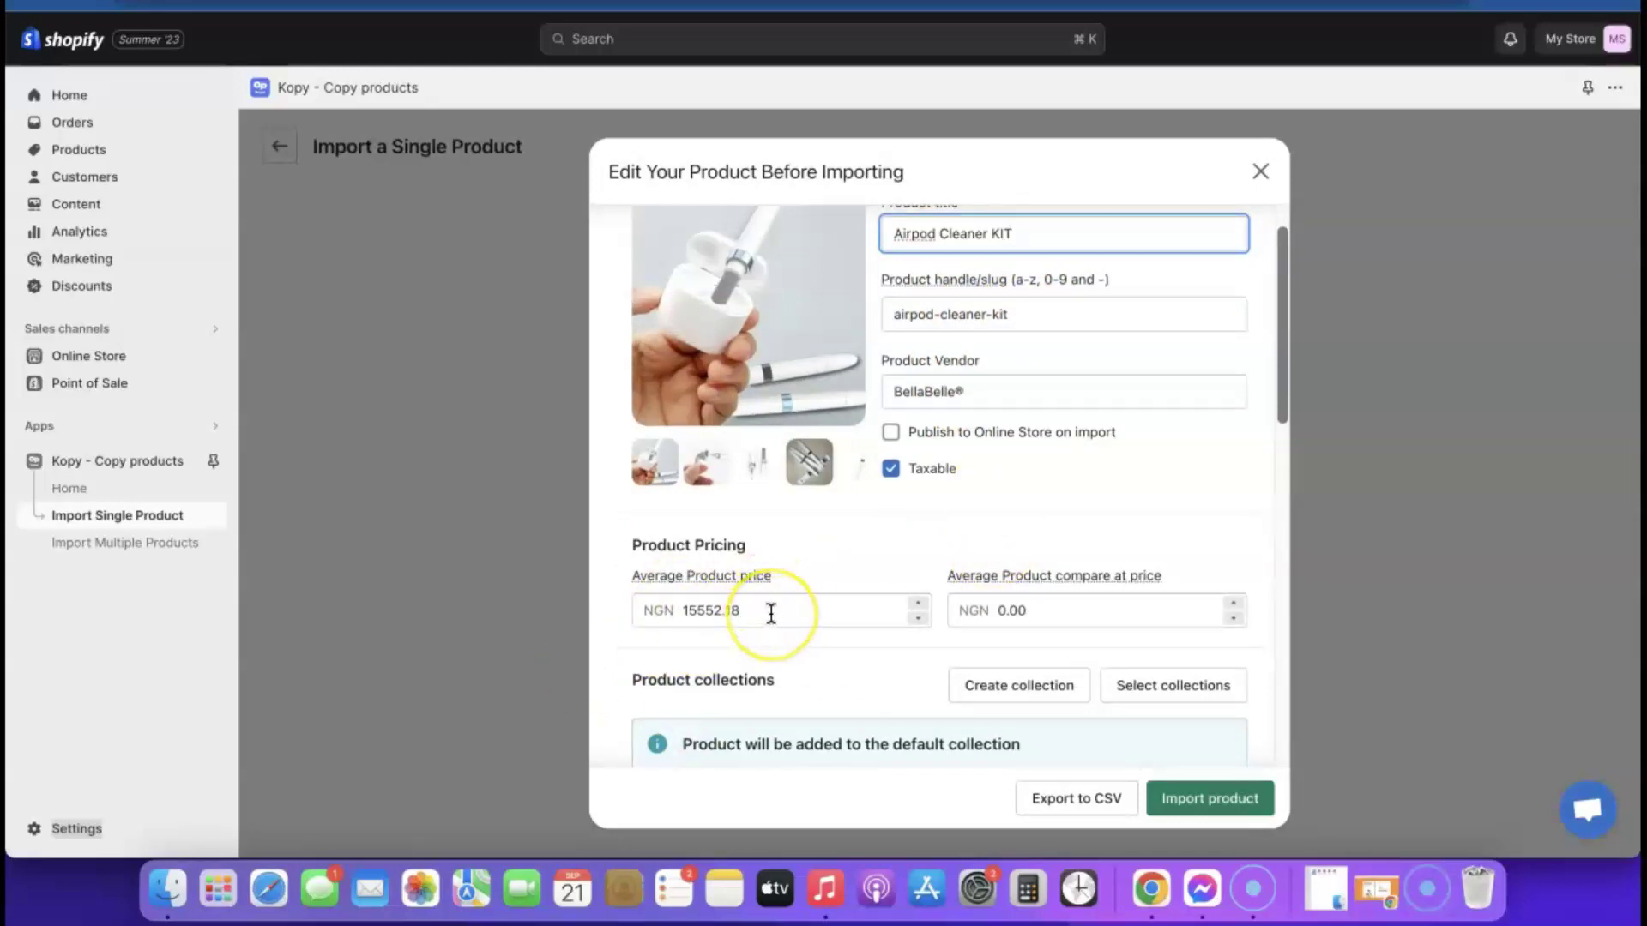
pyautogui.scroll(-2, 770, 611)
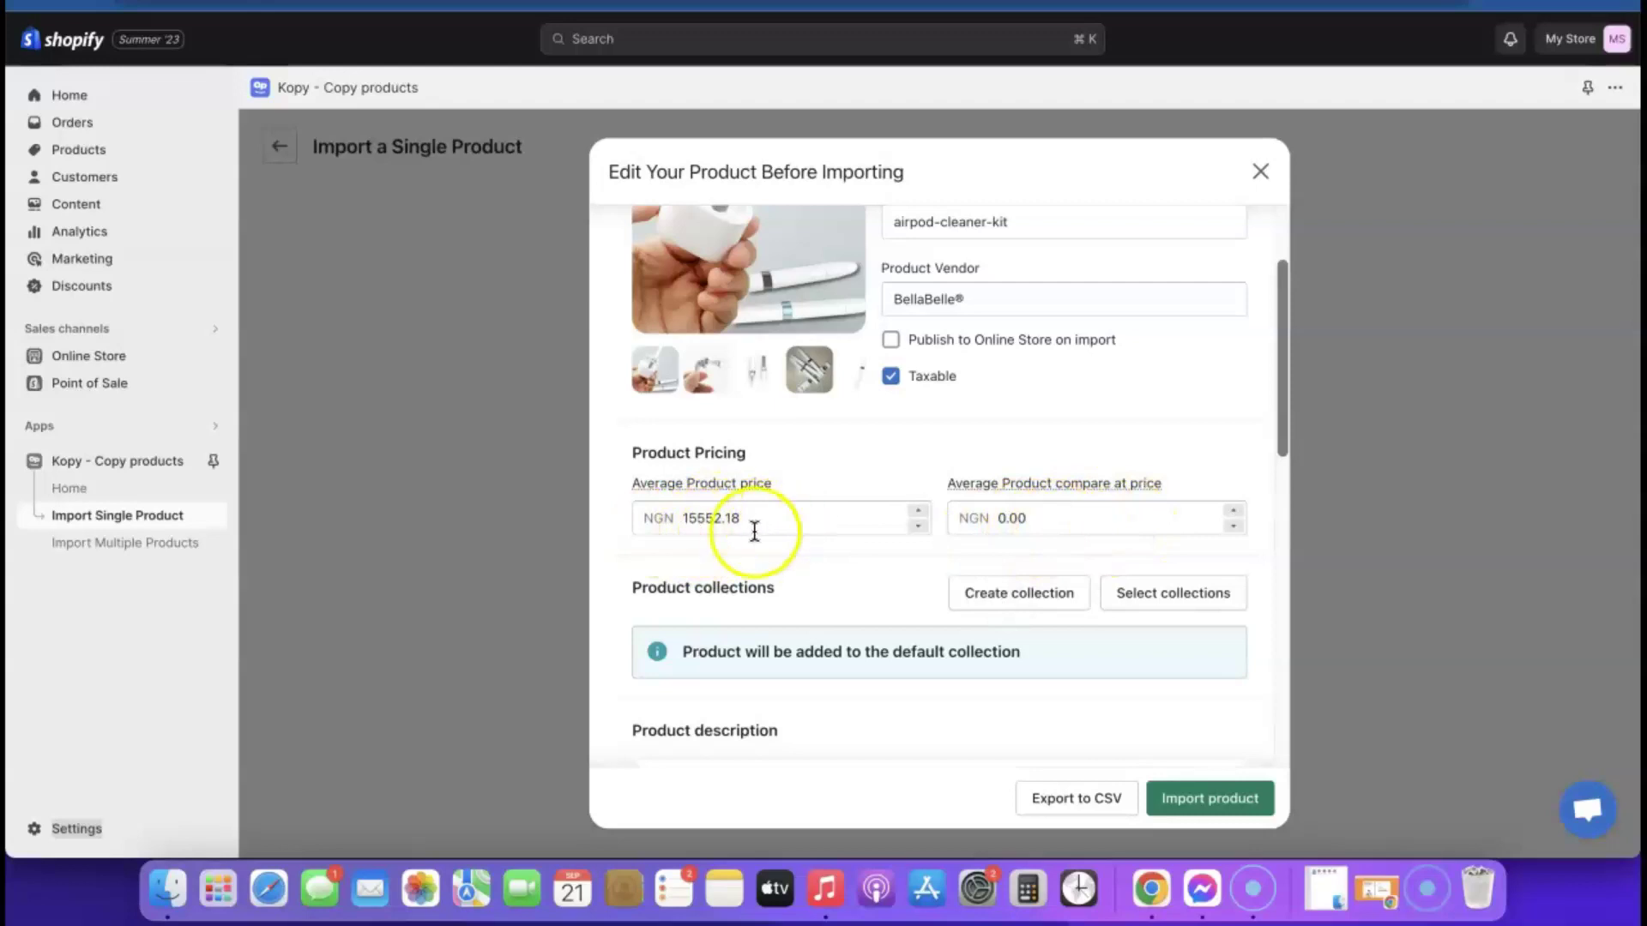
pyautogui.scroll(-10, 991, 553)
pyautogui.scroll(-3, 991, 553)
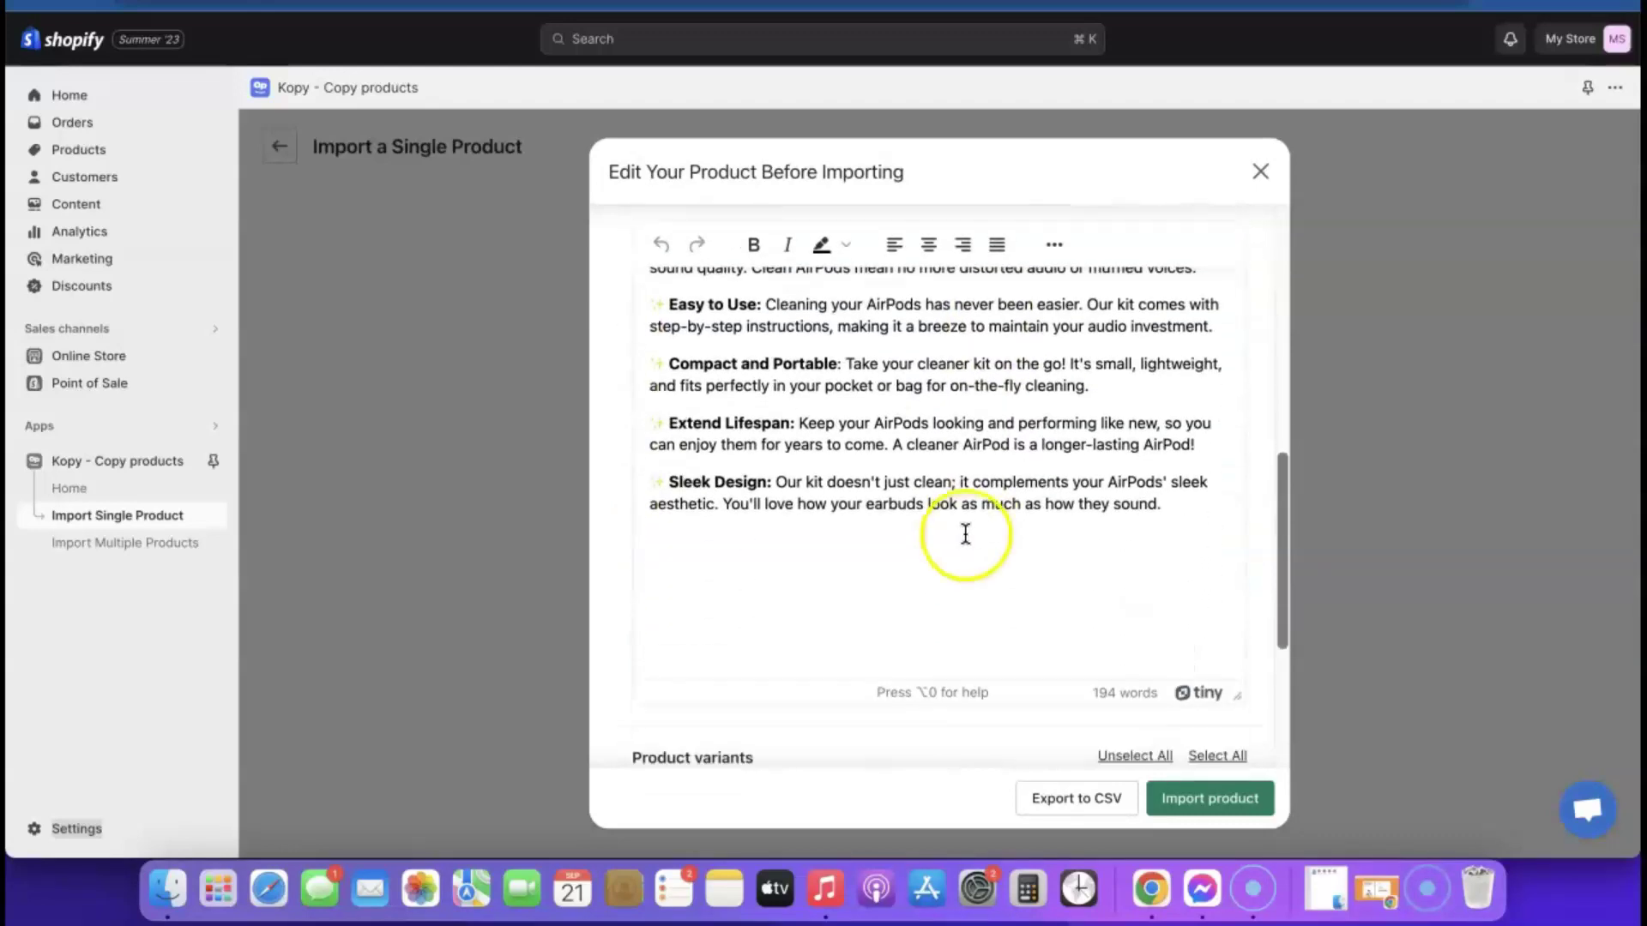
pyautogui.scroll(4, 963, 532)
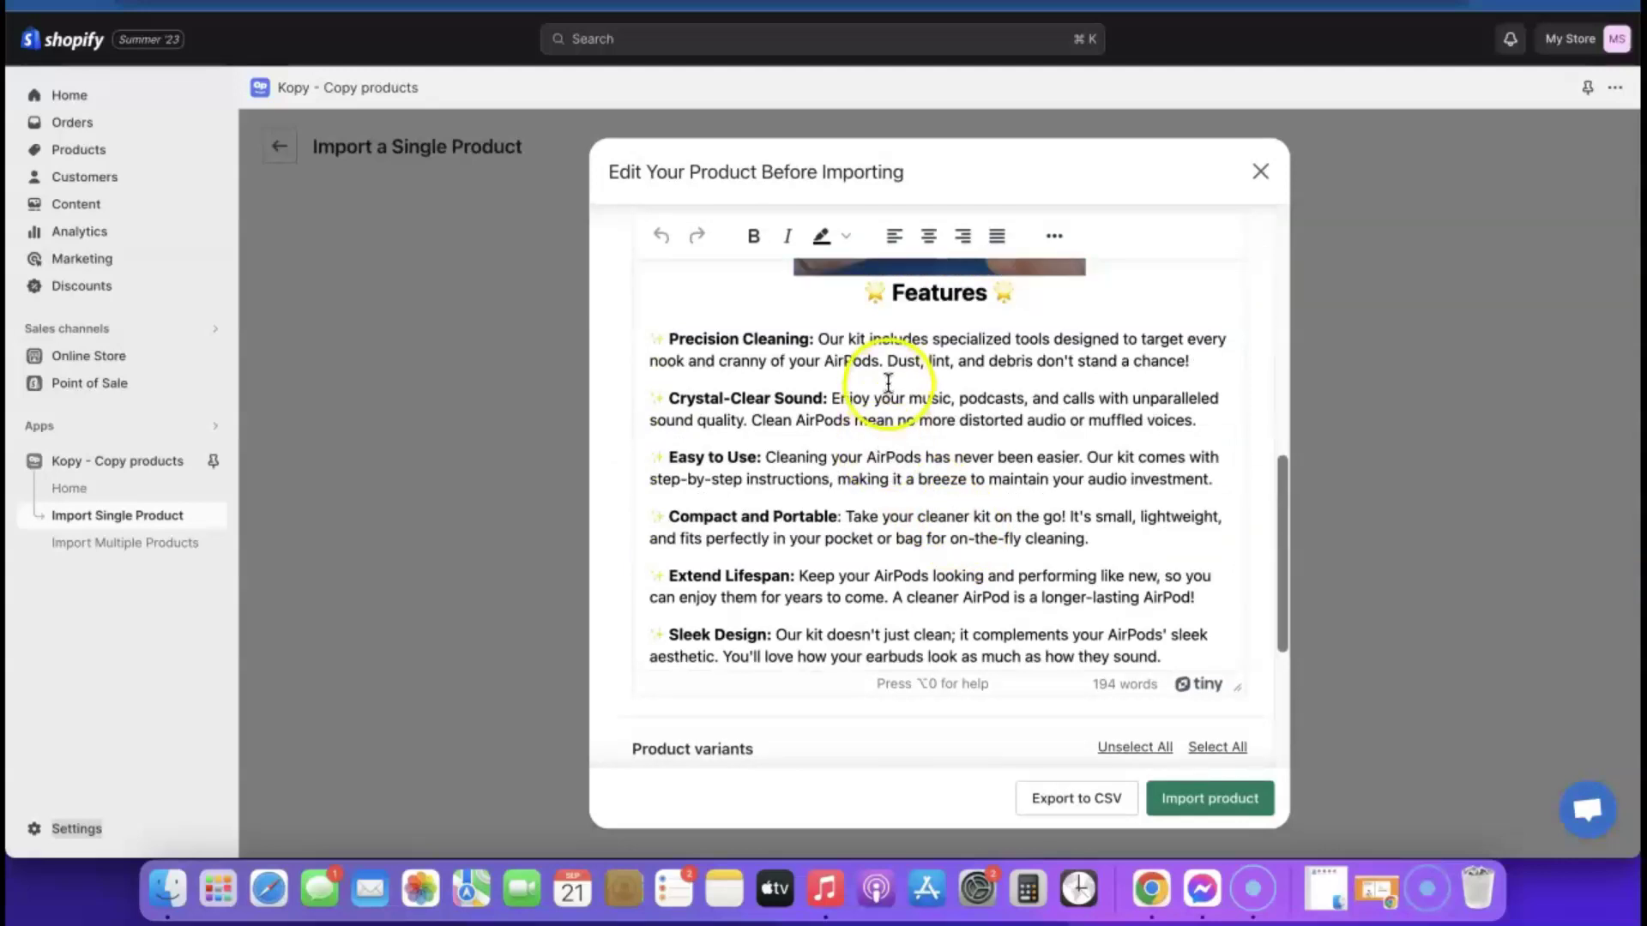
pyautogui.scroll(-4, 901, 463)
pyautogui.scroll(-5, 918, 495)
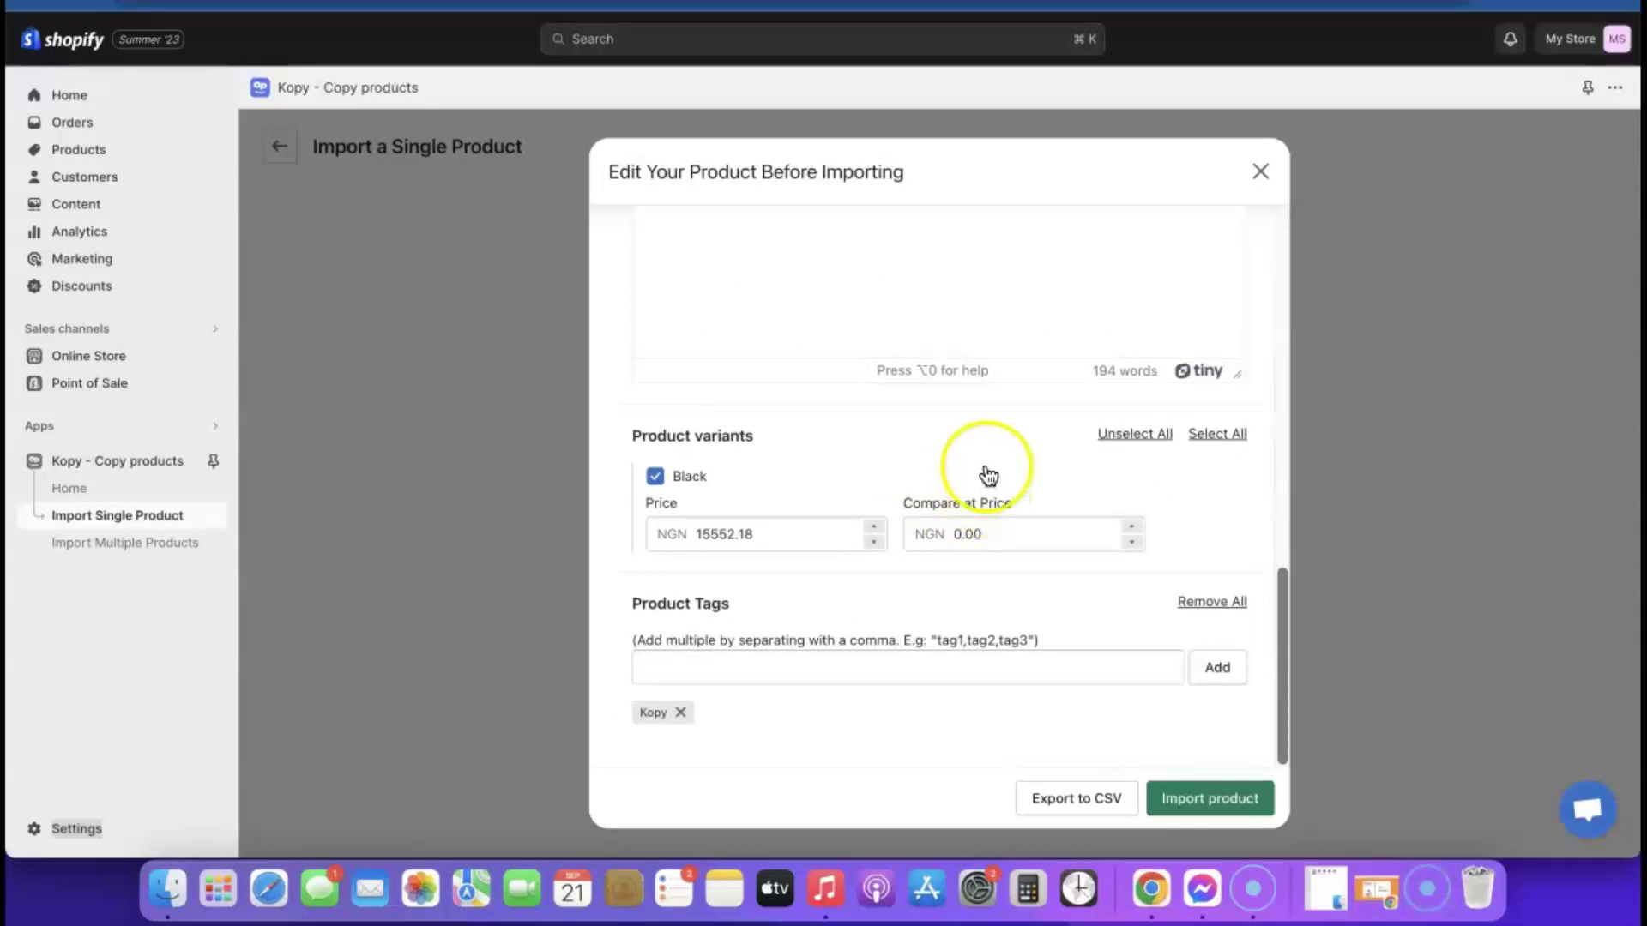
pyautogui.scroll(1, 1088, 684)
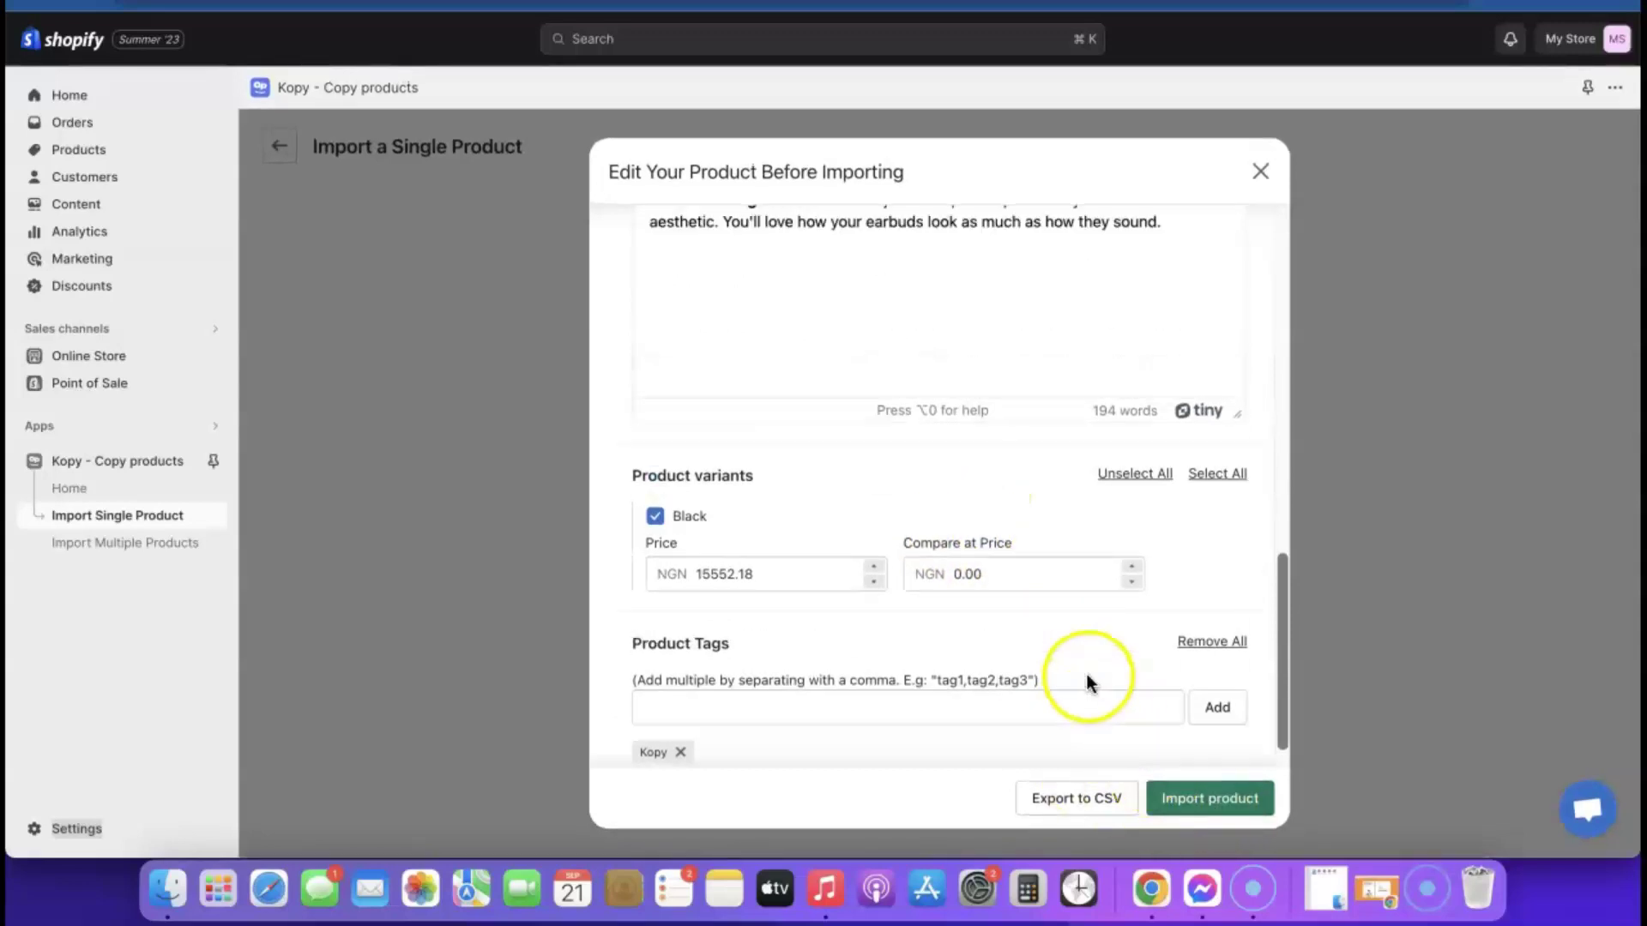
pyautogui.scroll(10, 1087, 683)
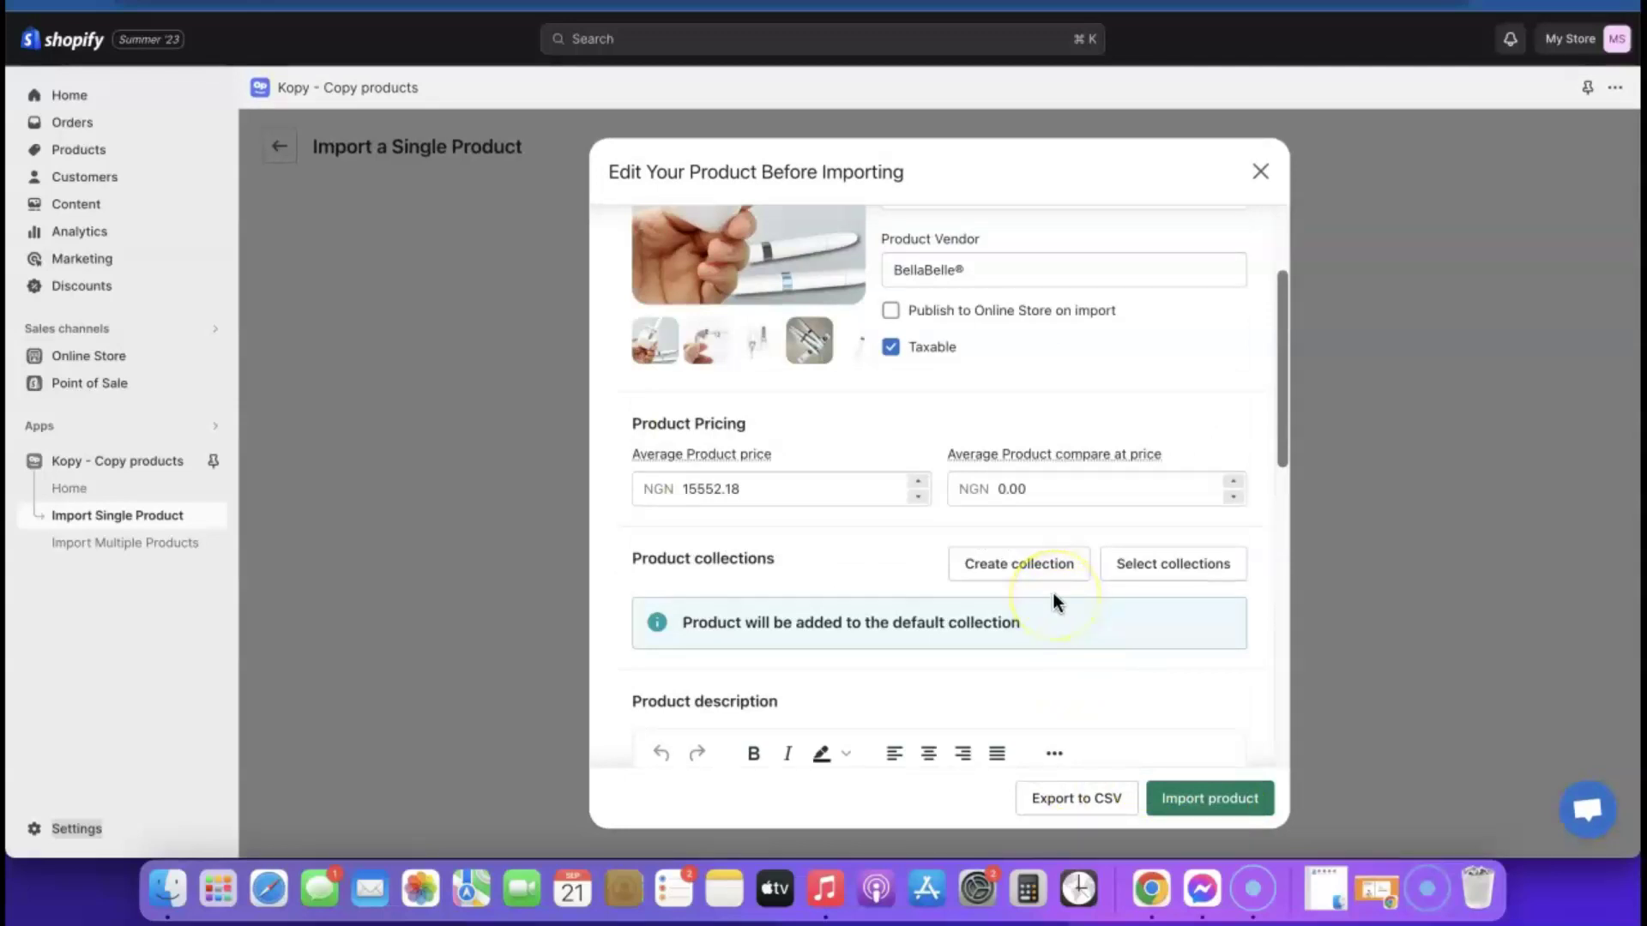
pyautogui.click(891, 311)
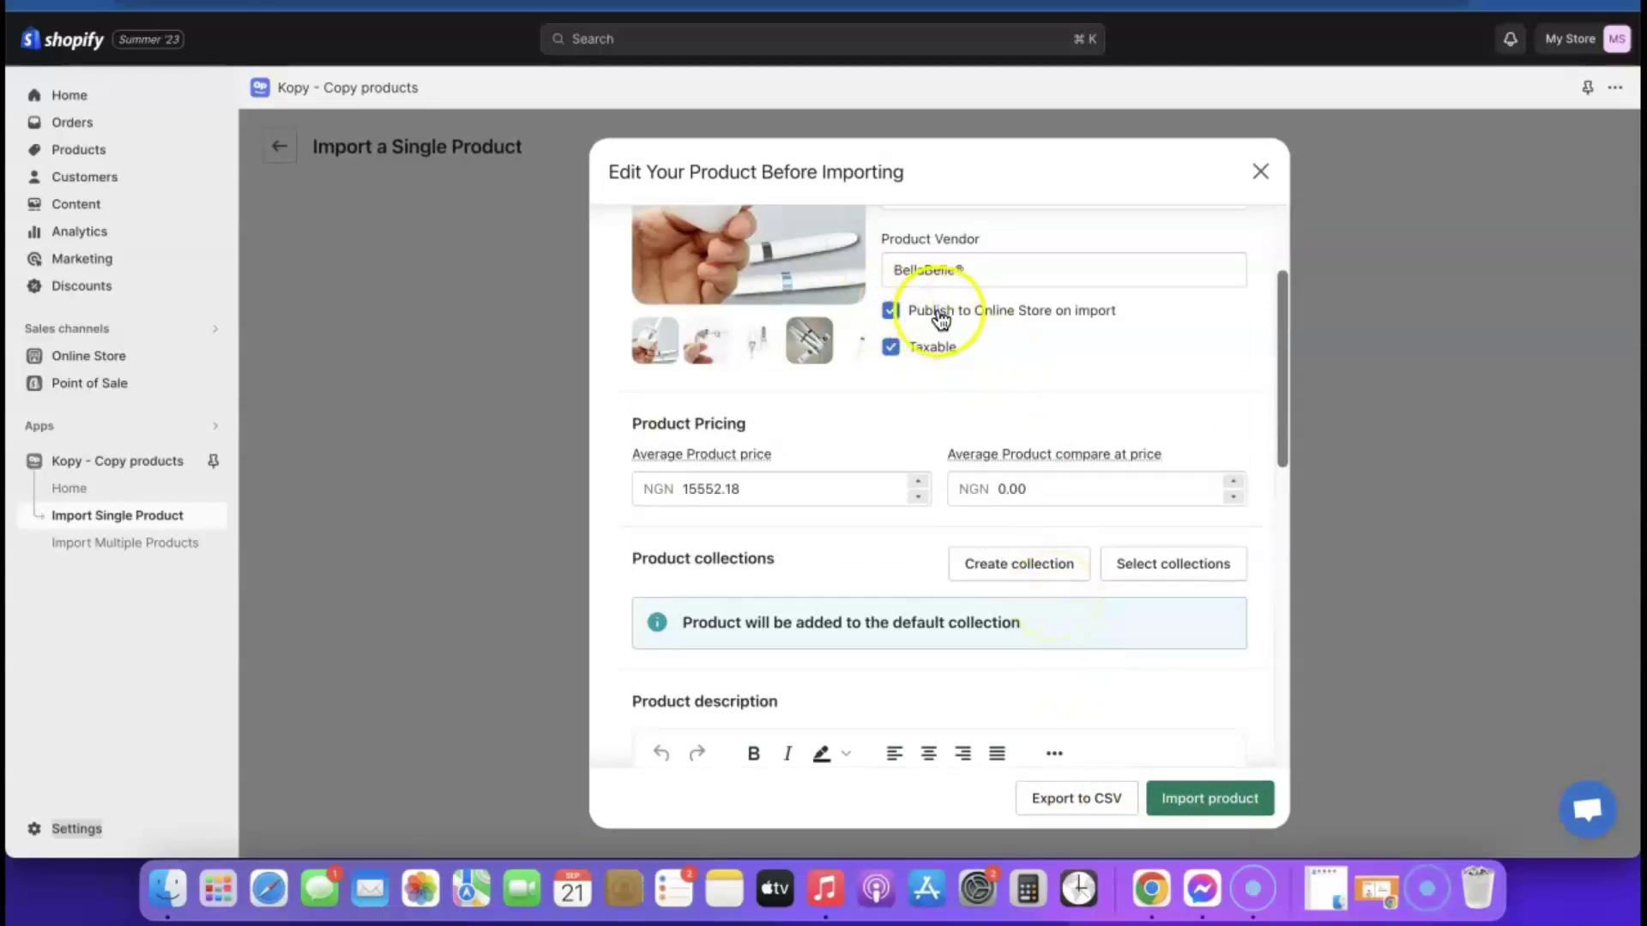
pyautogui.click(891, 348)
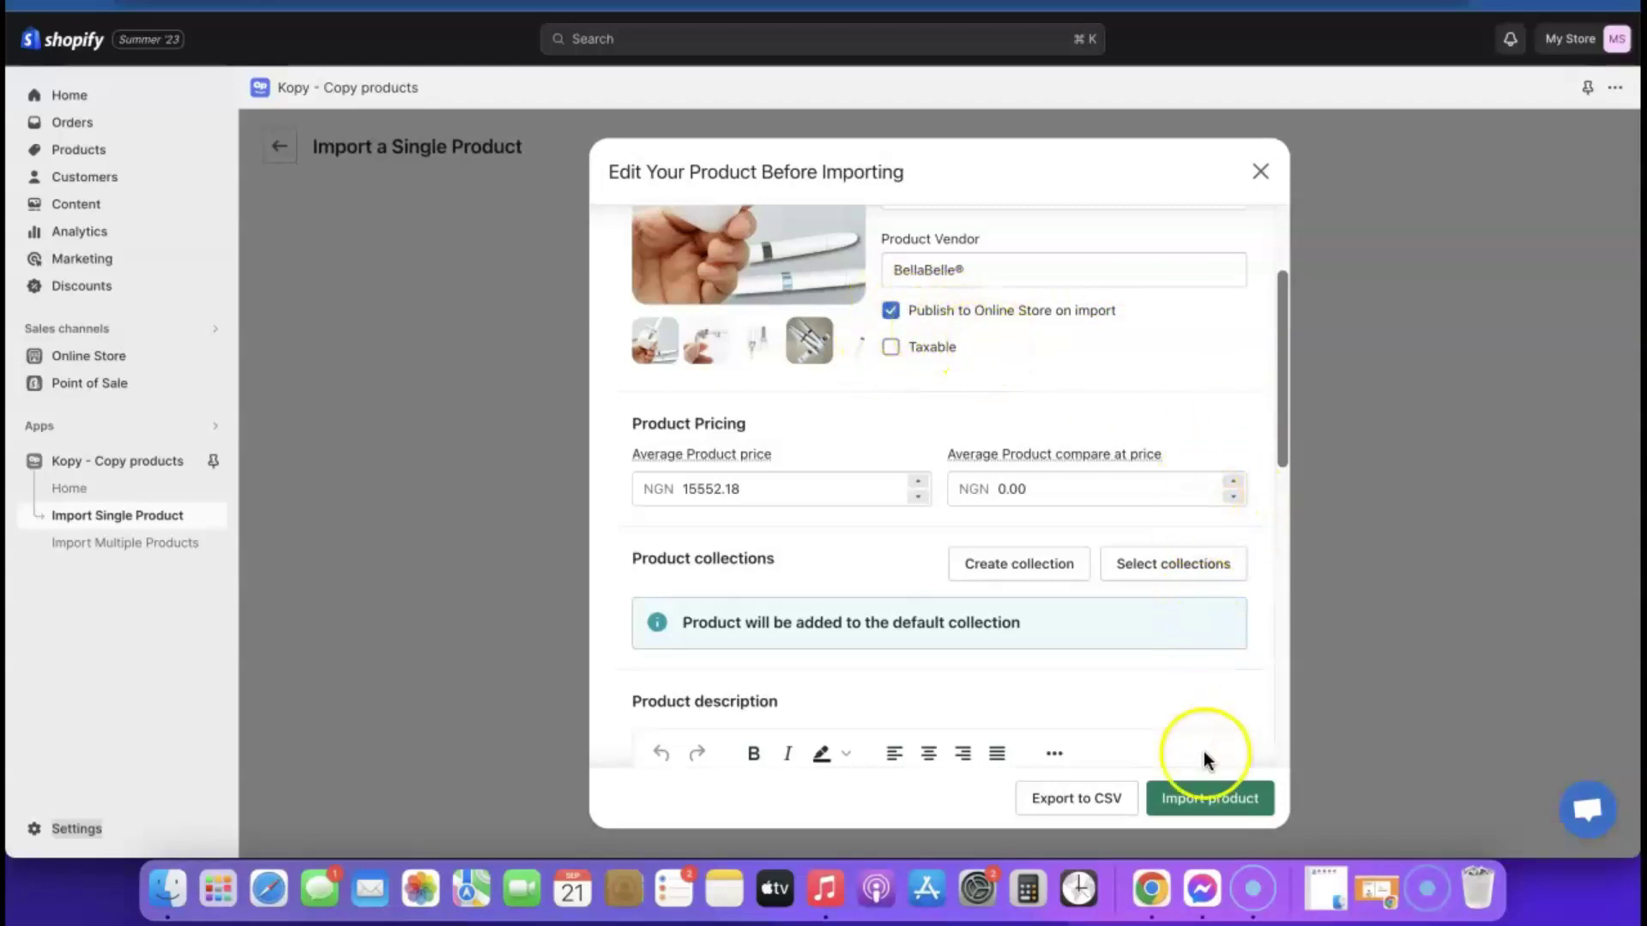
pyautogui.click(1223, 800)
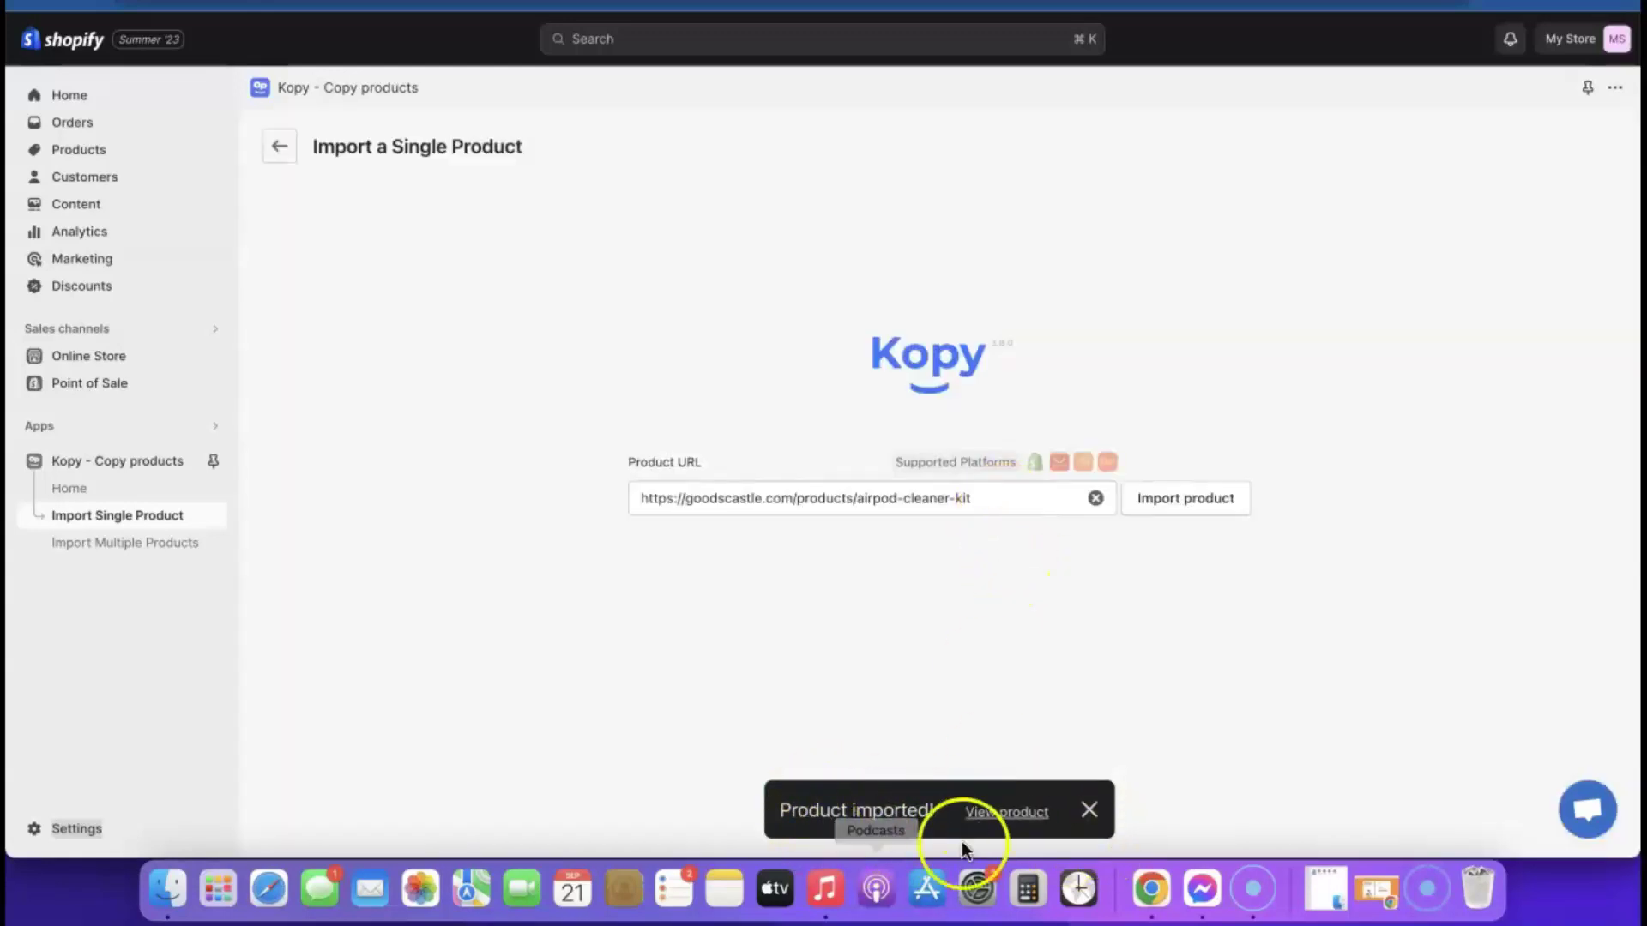
# View the imported Airpod Cleaner KIT on the storefront, then go to store Settings.
pyautogui.click(1014, 813)
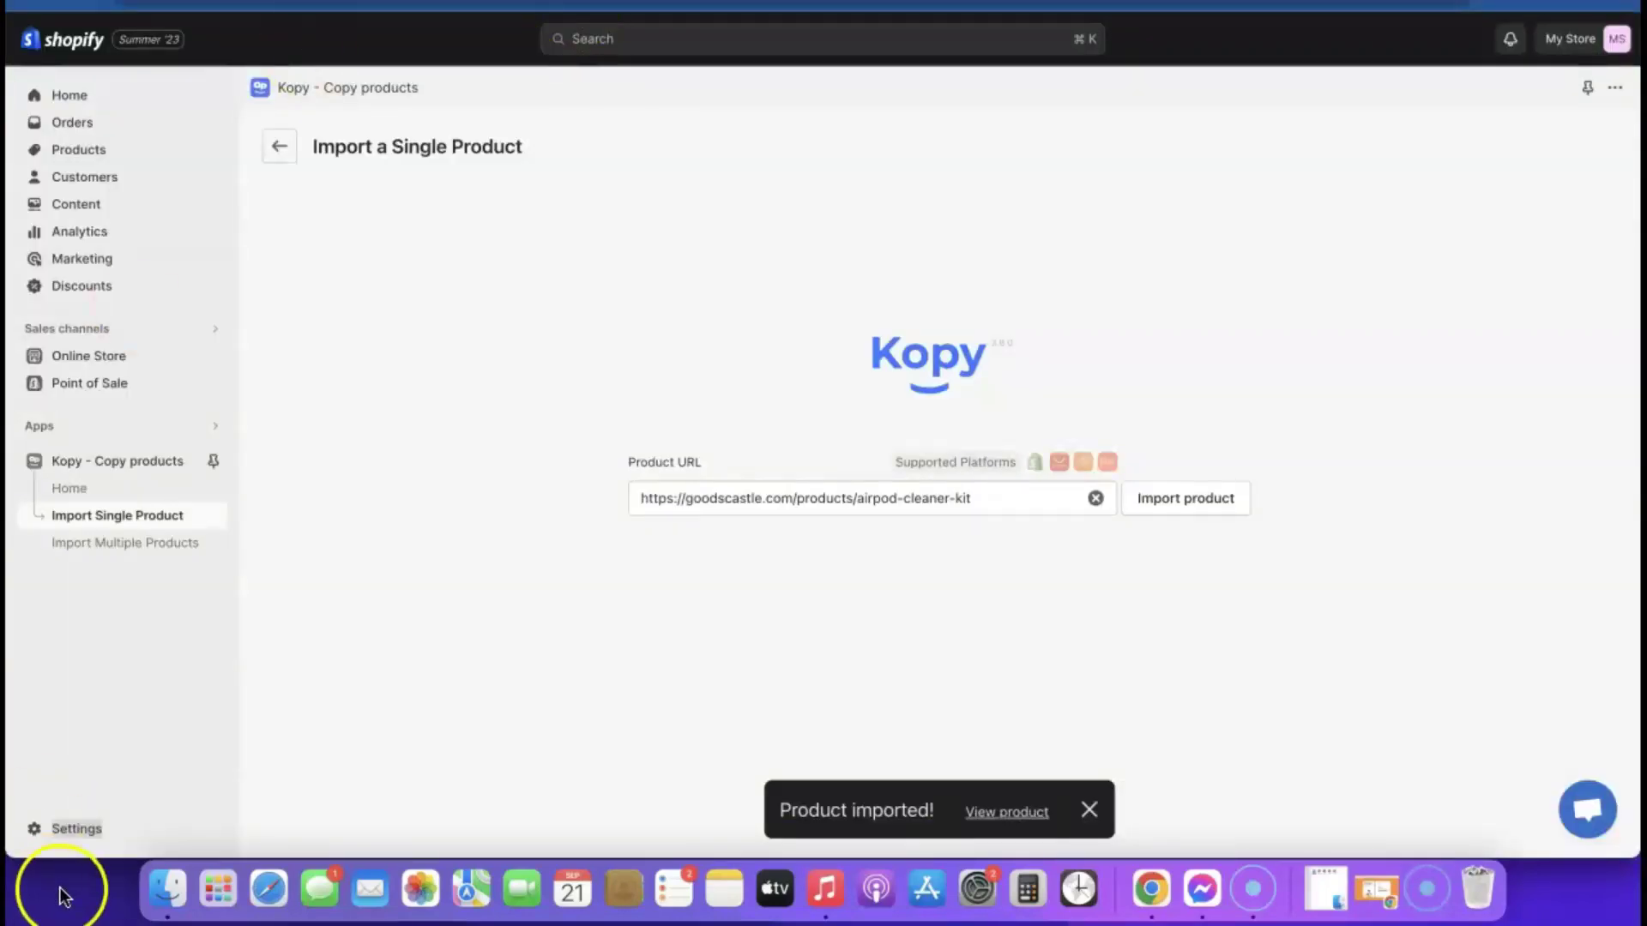
pyautogui.click(50, 833)
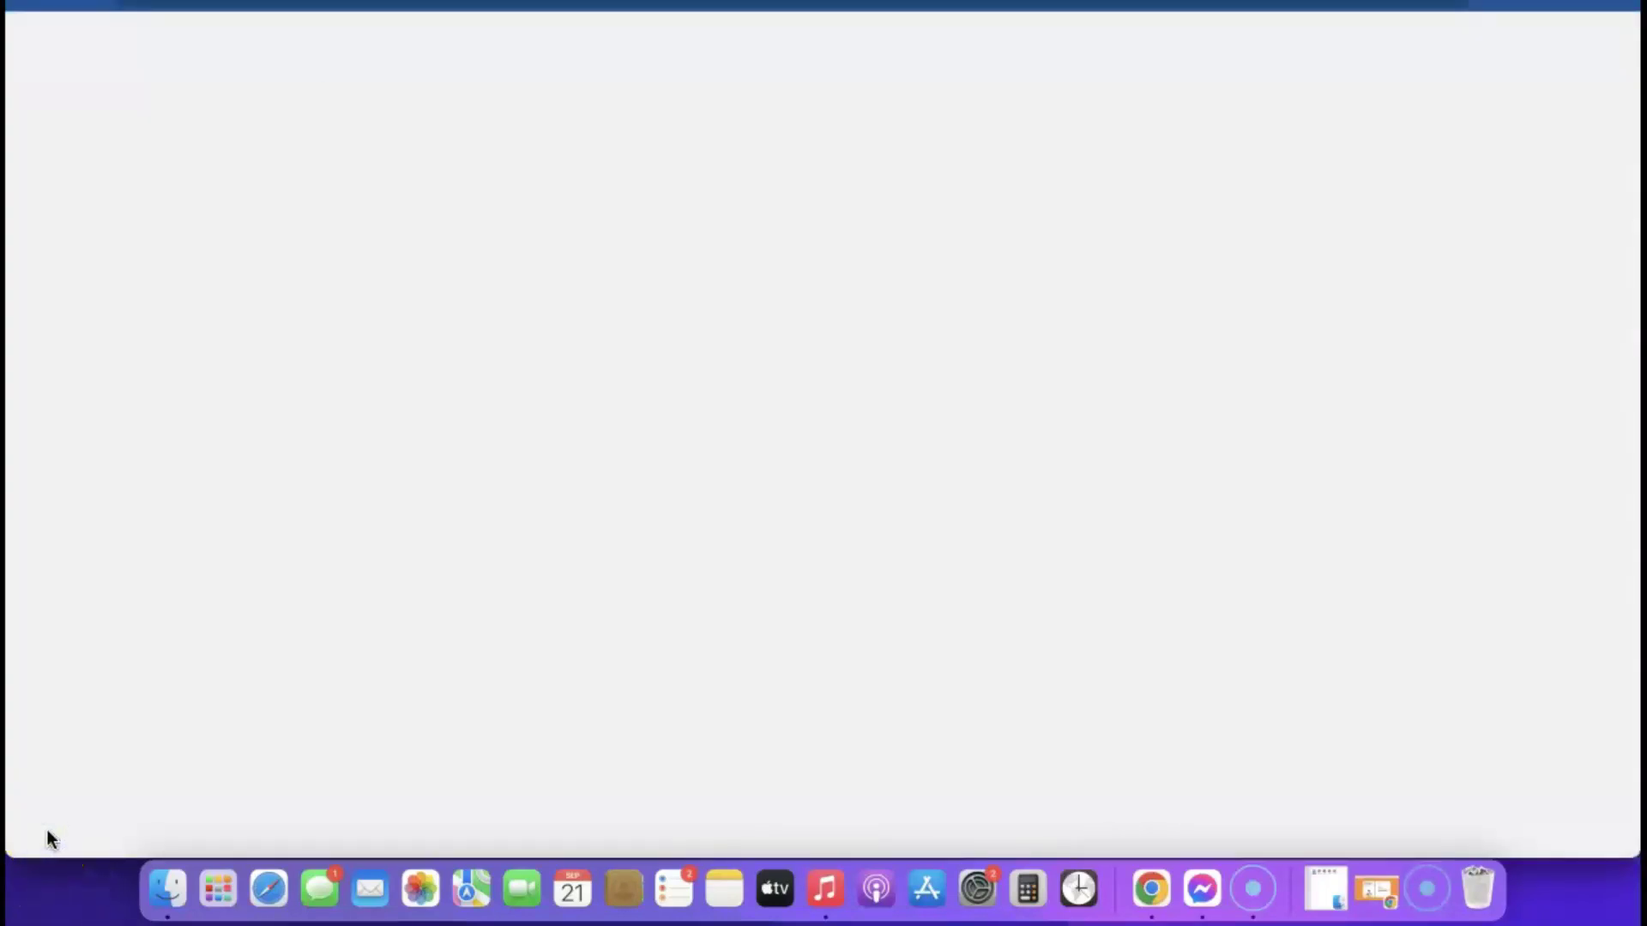
# Switch the store currency to US dollars (USD) and reload the product page to check the price.
pyautogui.click(322, 800)
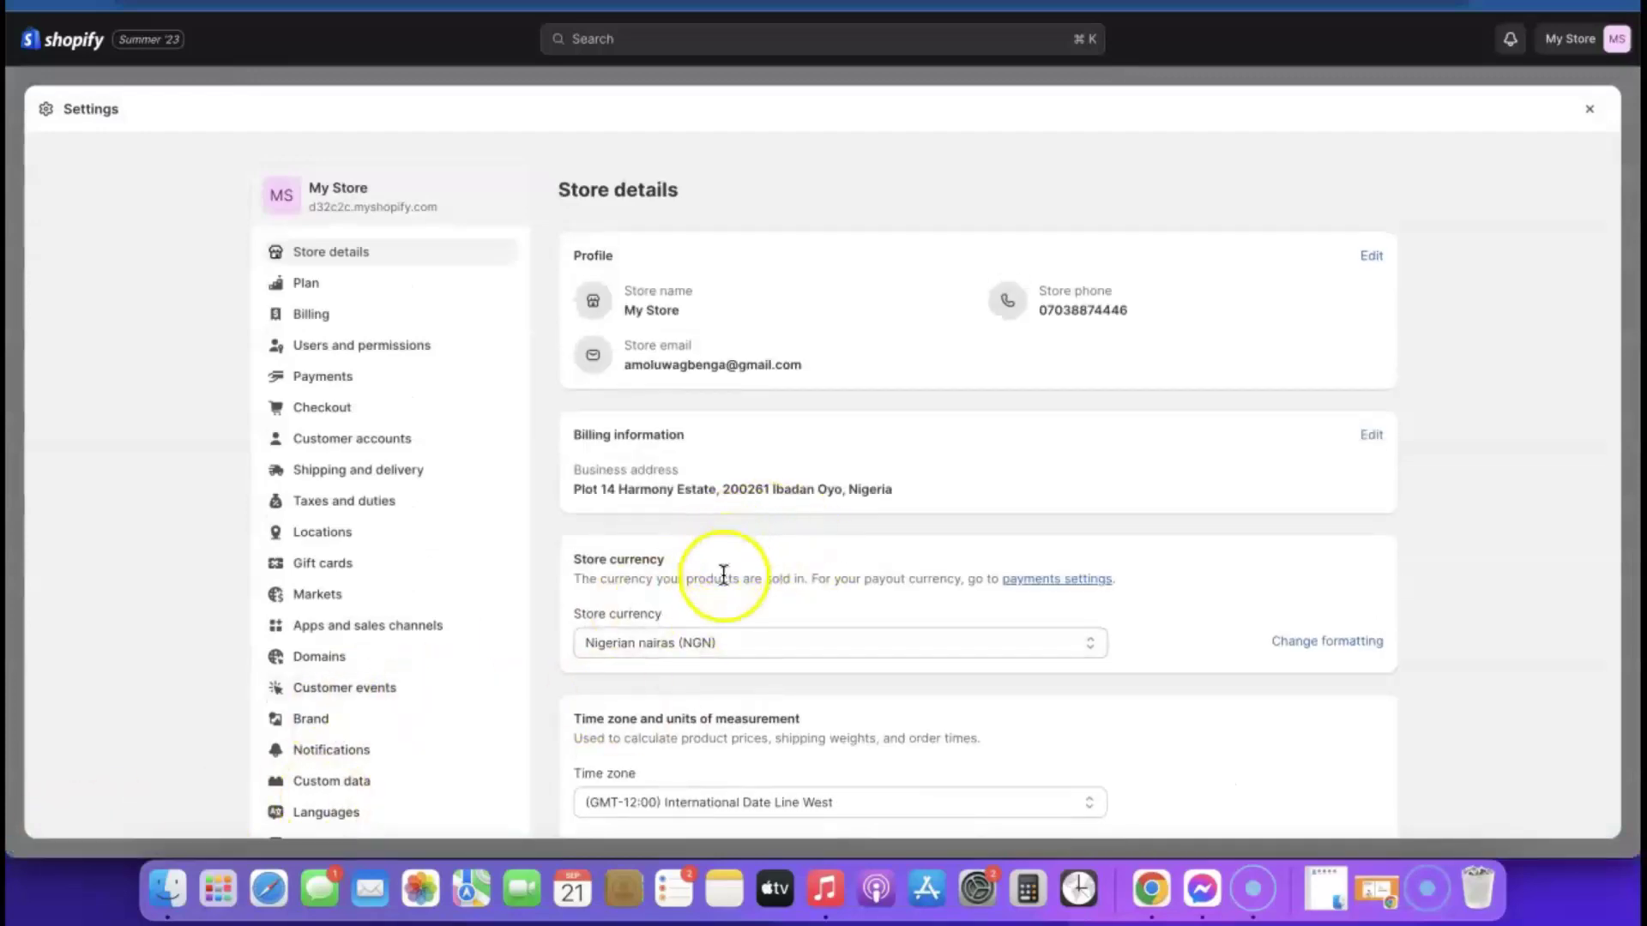
pyautogui.click(944, 644)
pyautogui.scroll(-15, 872, 557)
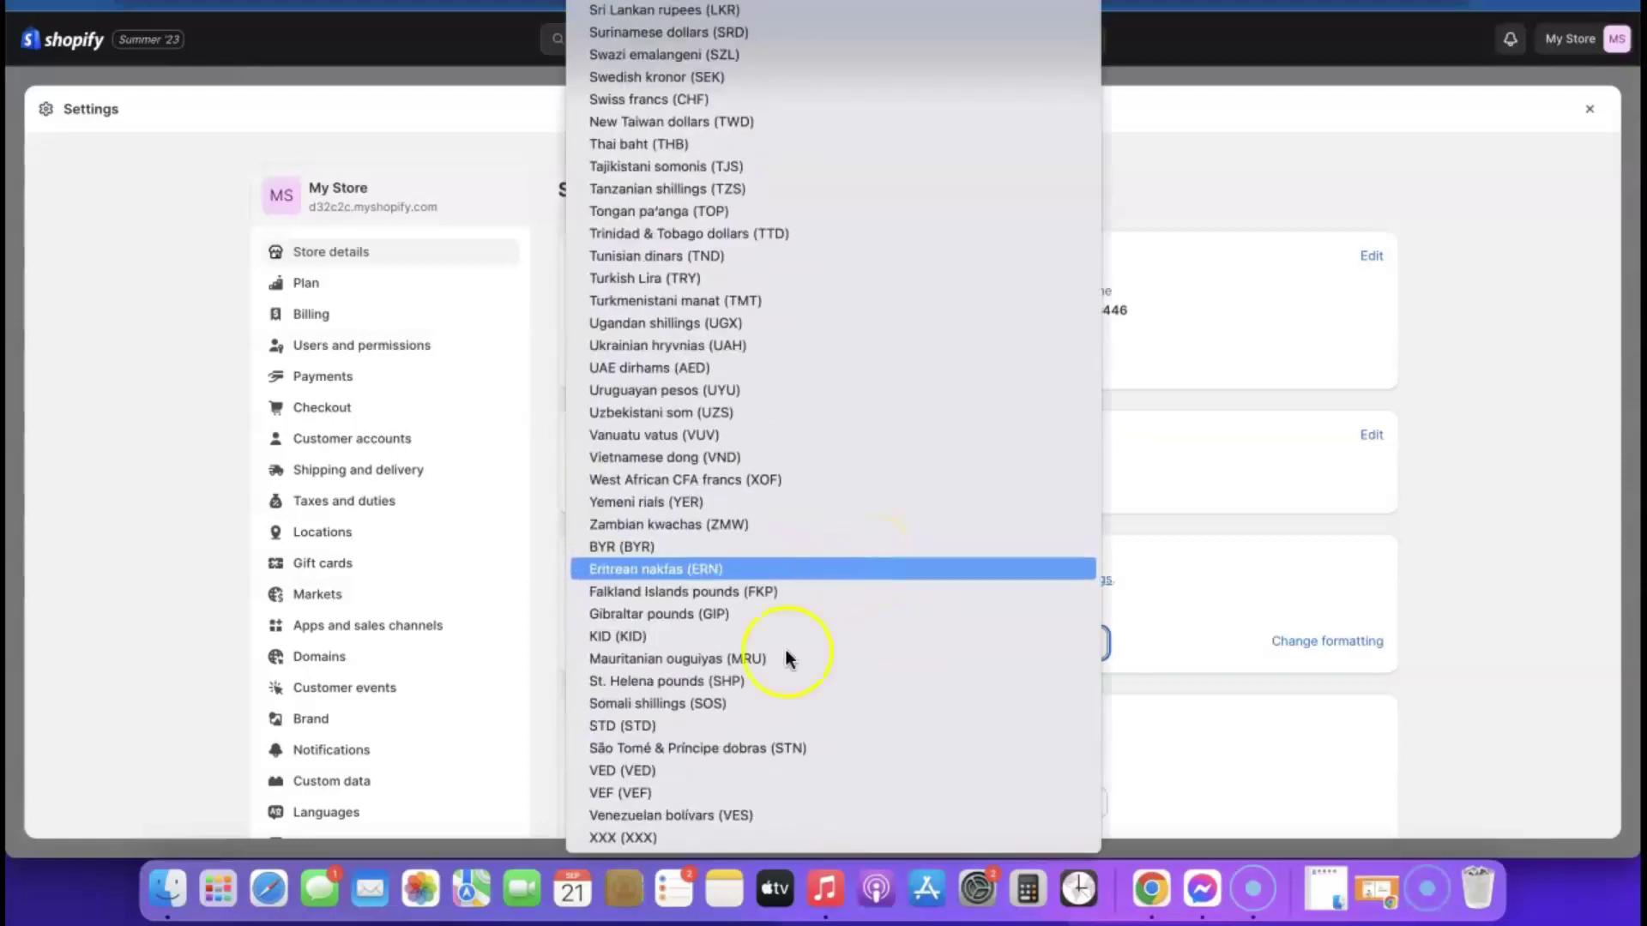
pyautogui.scroll(15, 761, 713)
pyautogui.click(759, 712)
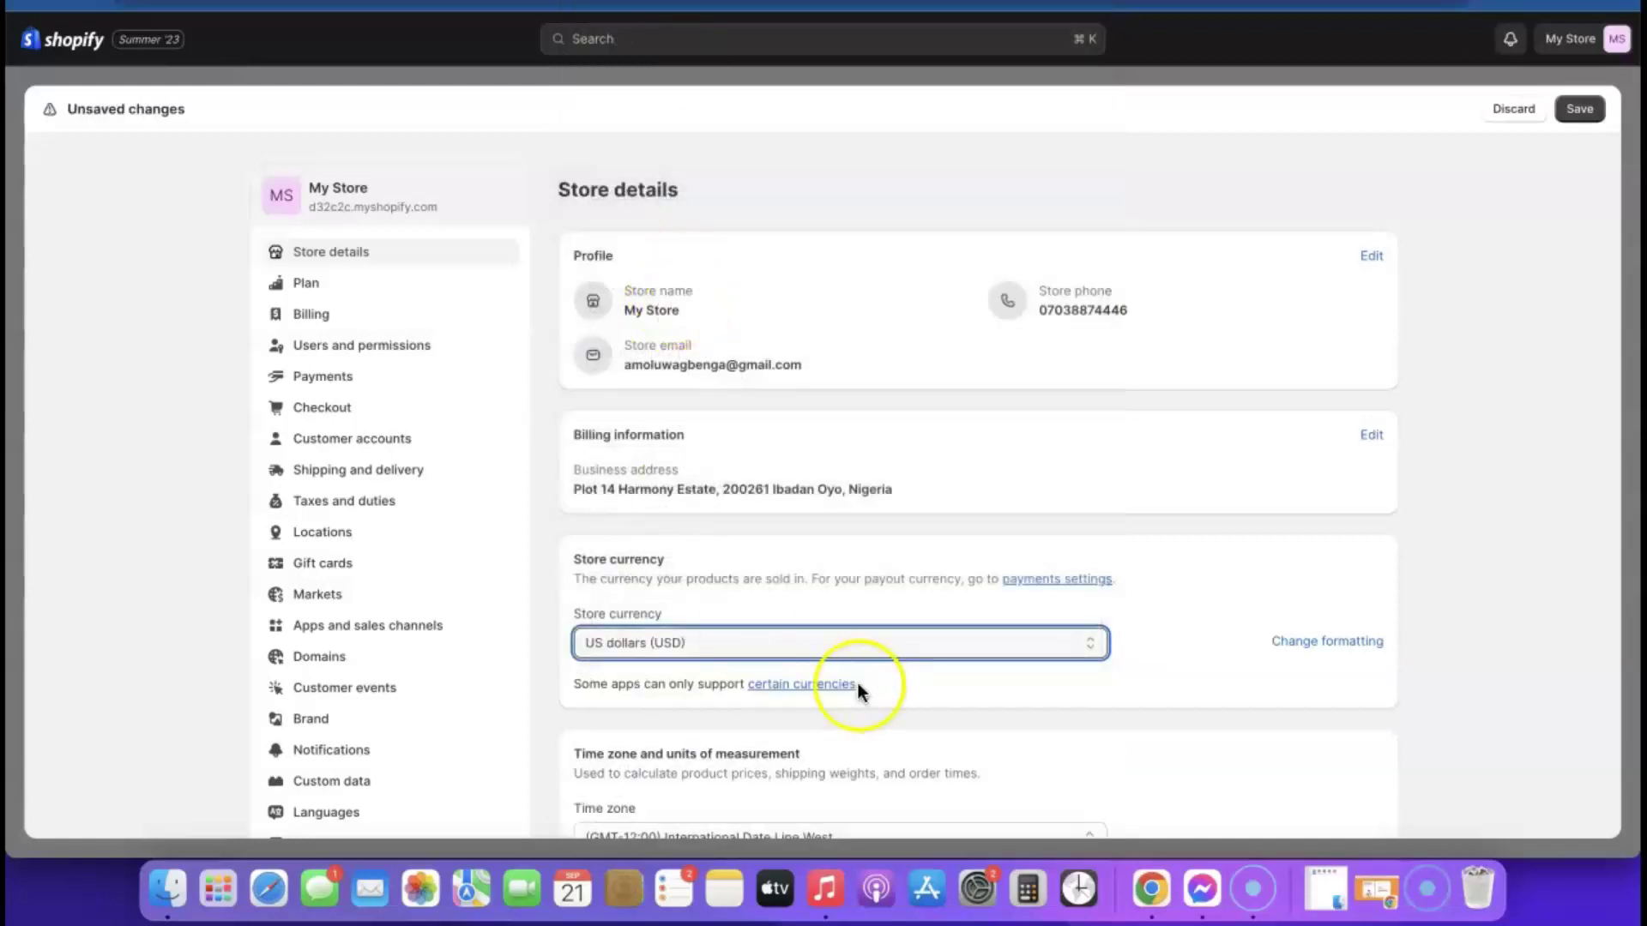
pyautogui.scroll(-2, 810, 652)
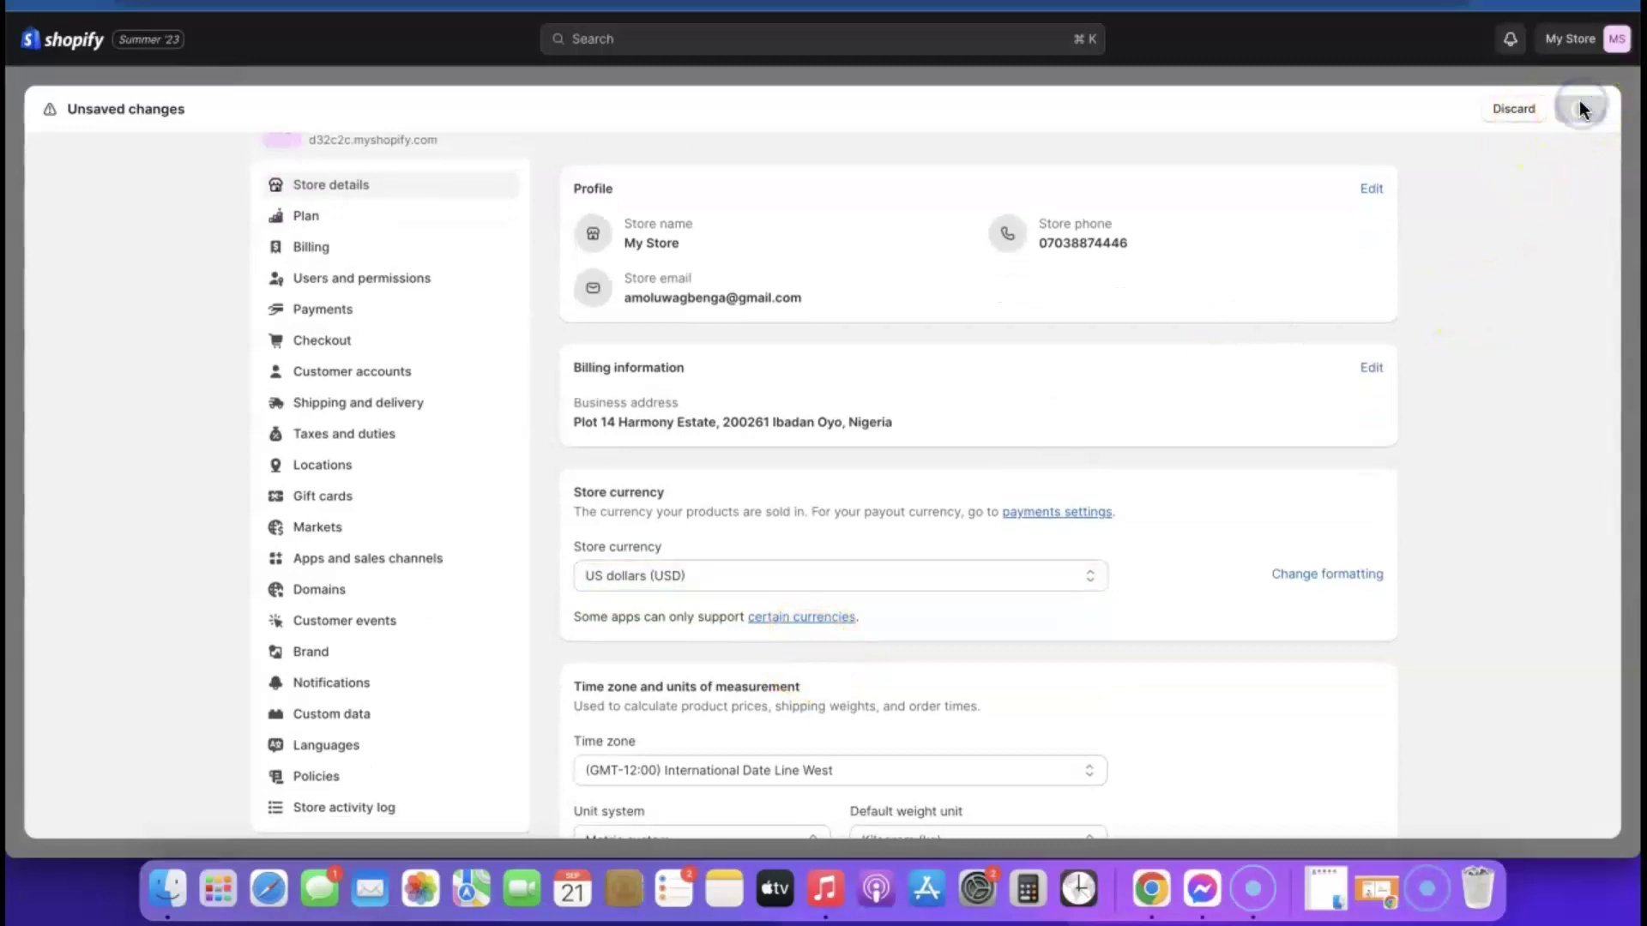
pyautogui.scroll(-5, 992, 441)
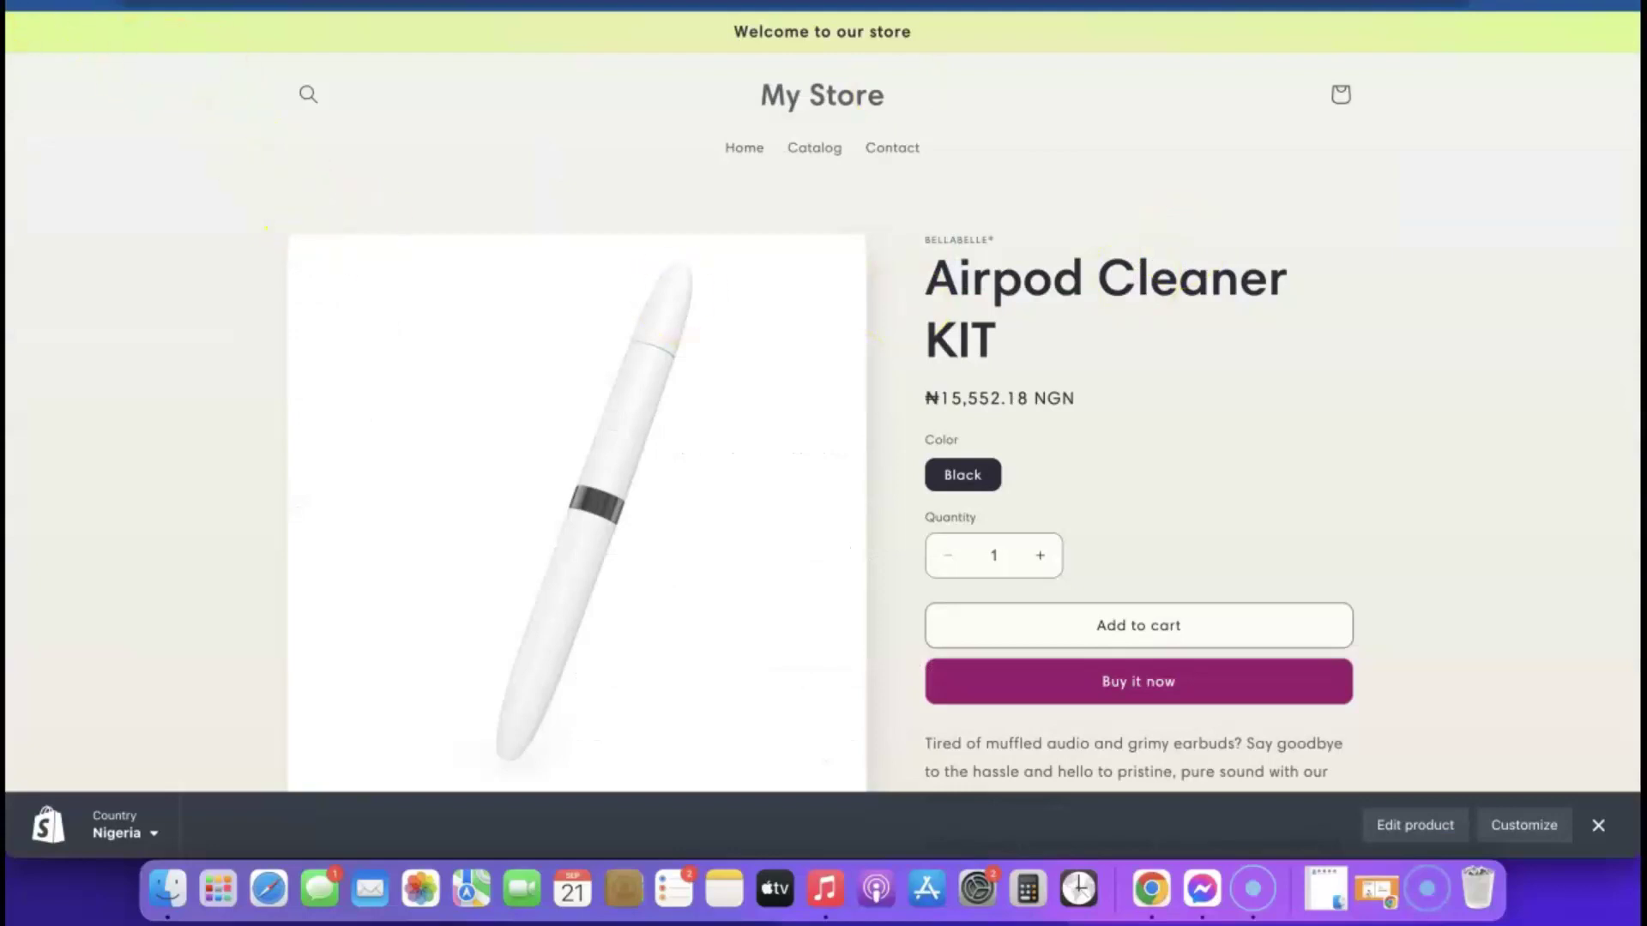
pyautogui.click(914, 3)
pyautogui.press('Return')
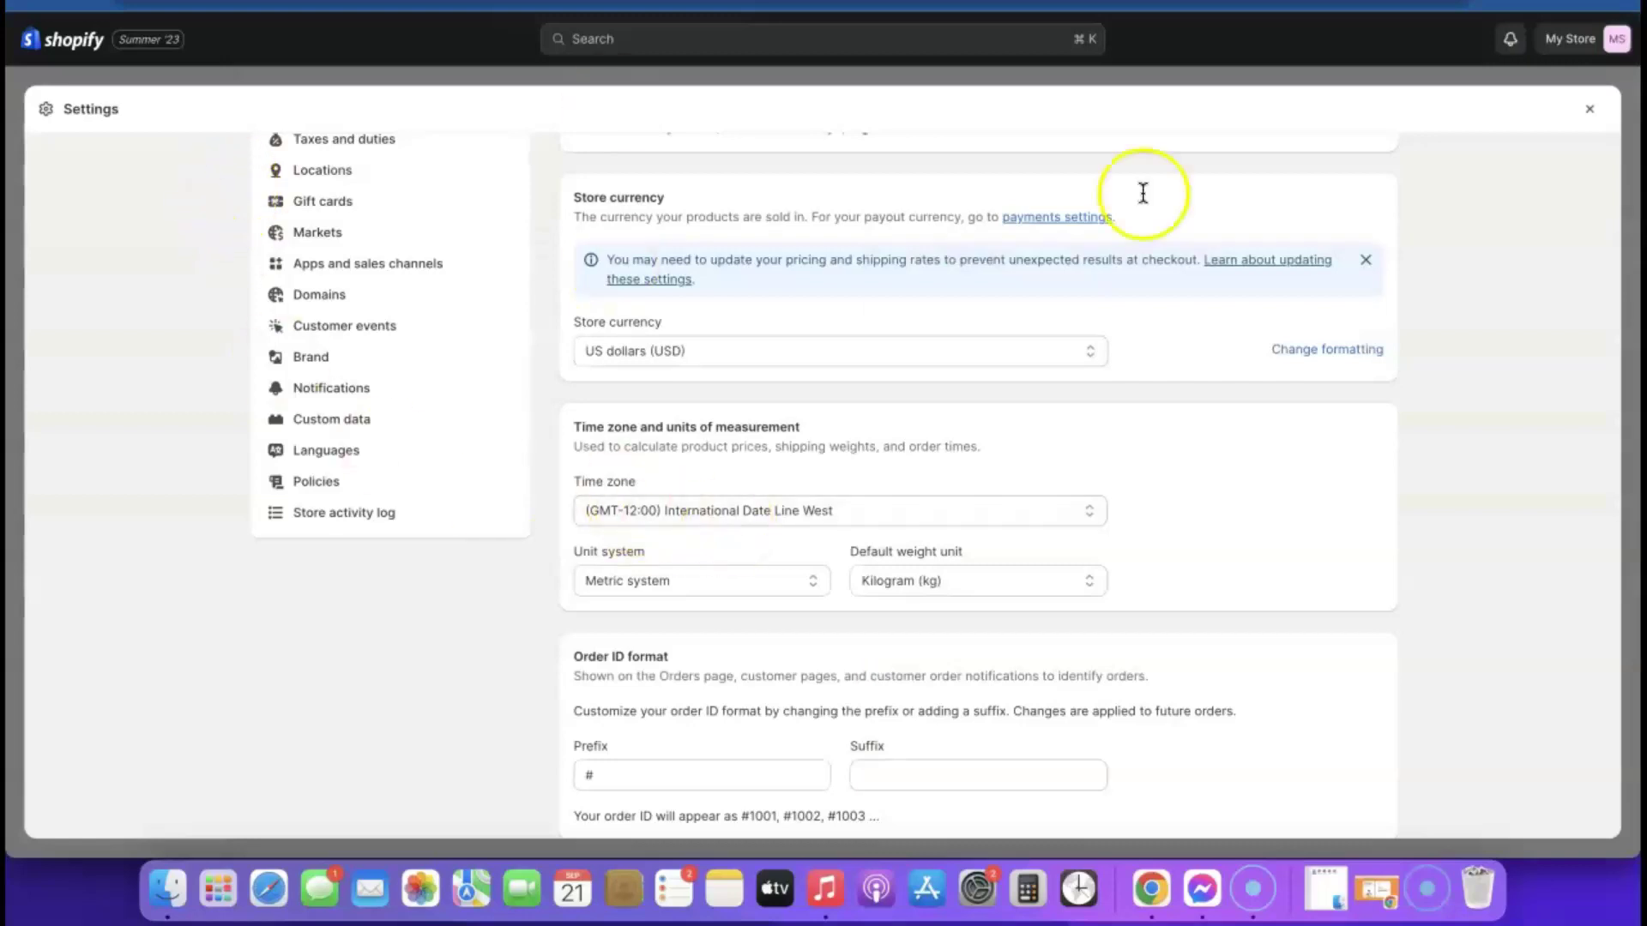
# Set the Airpod Cleaner KIT's Black variant price to 19.99 and save the product.
pyautogui.click(1594, 114)
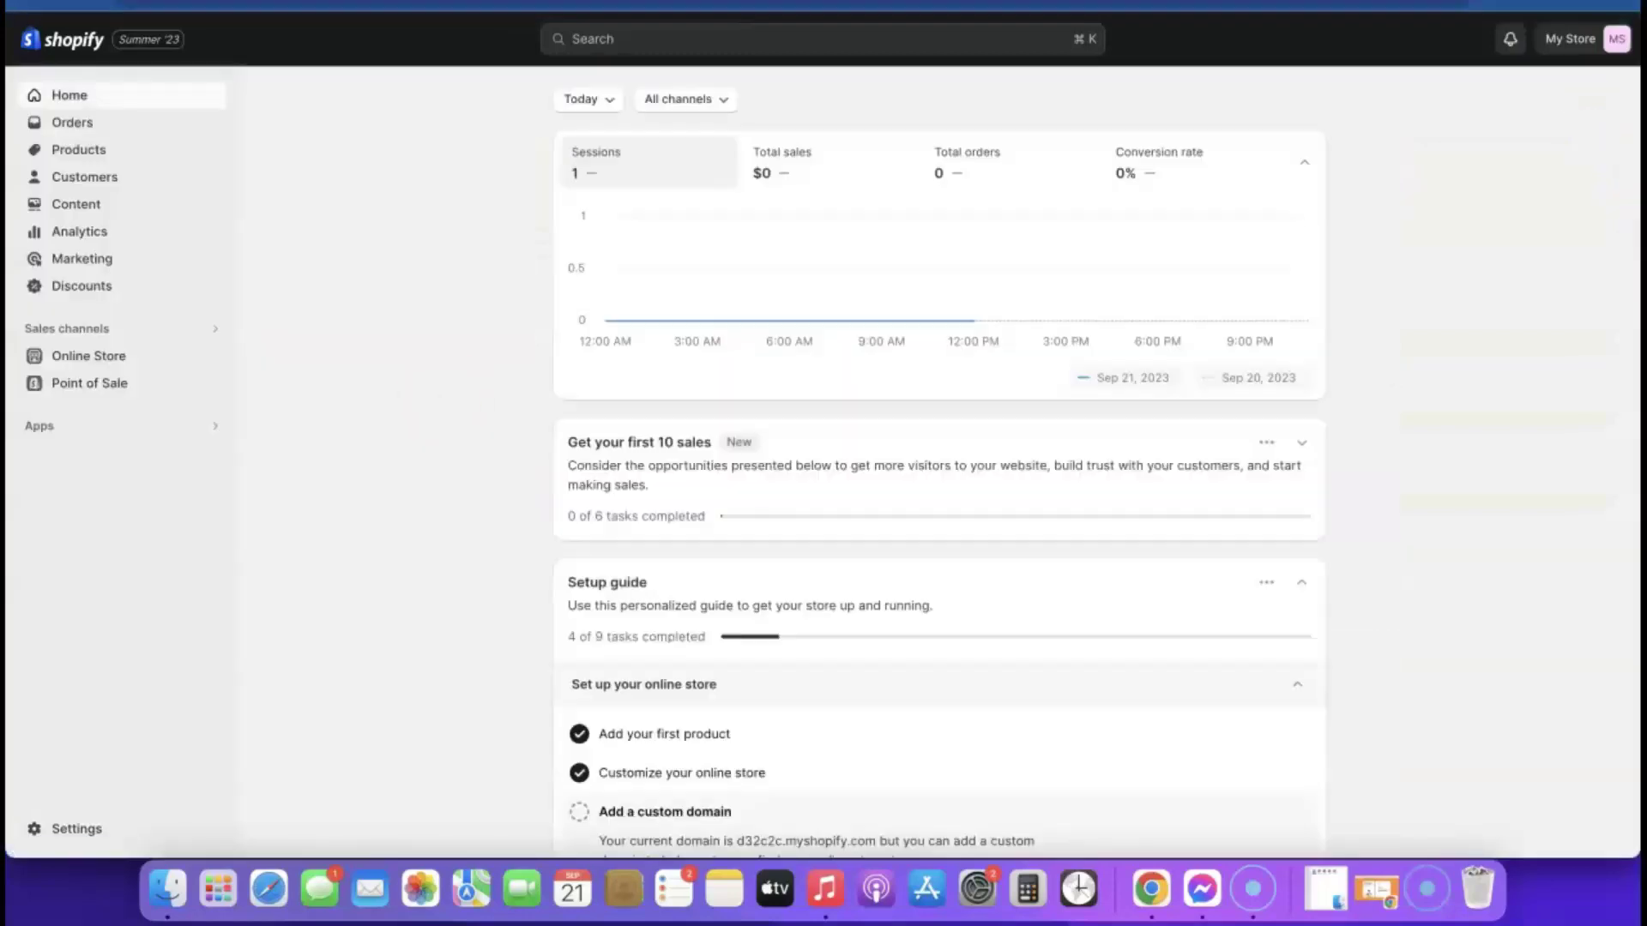
pyautogui.click(77, 152)
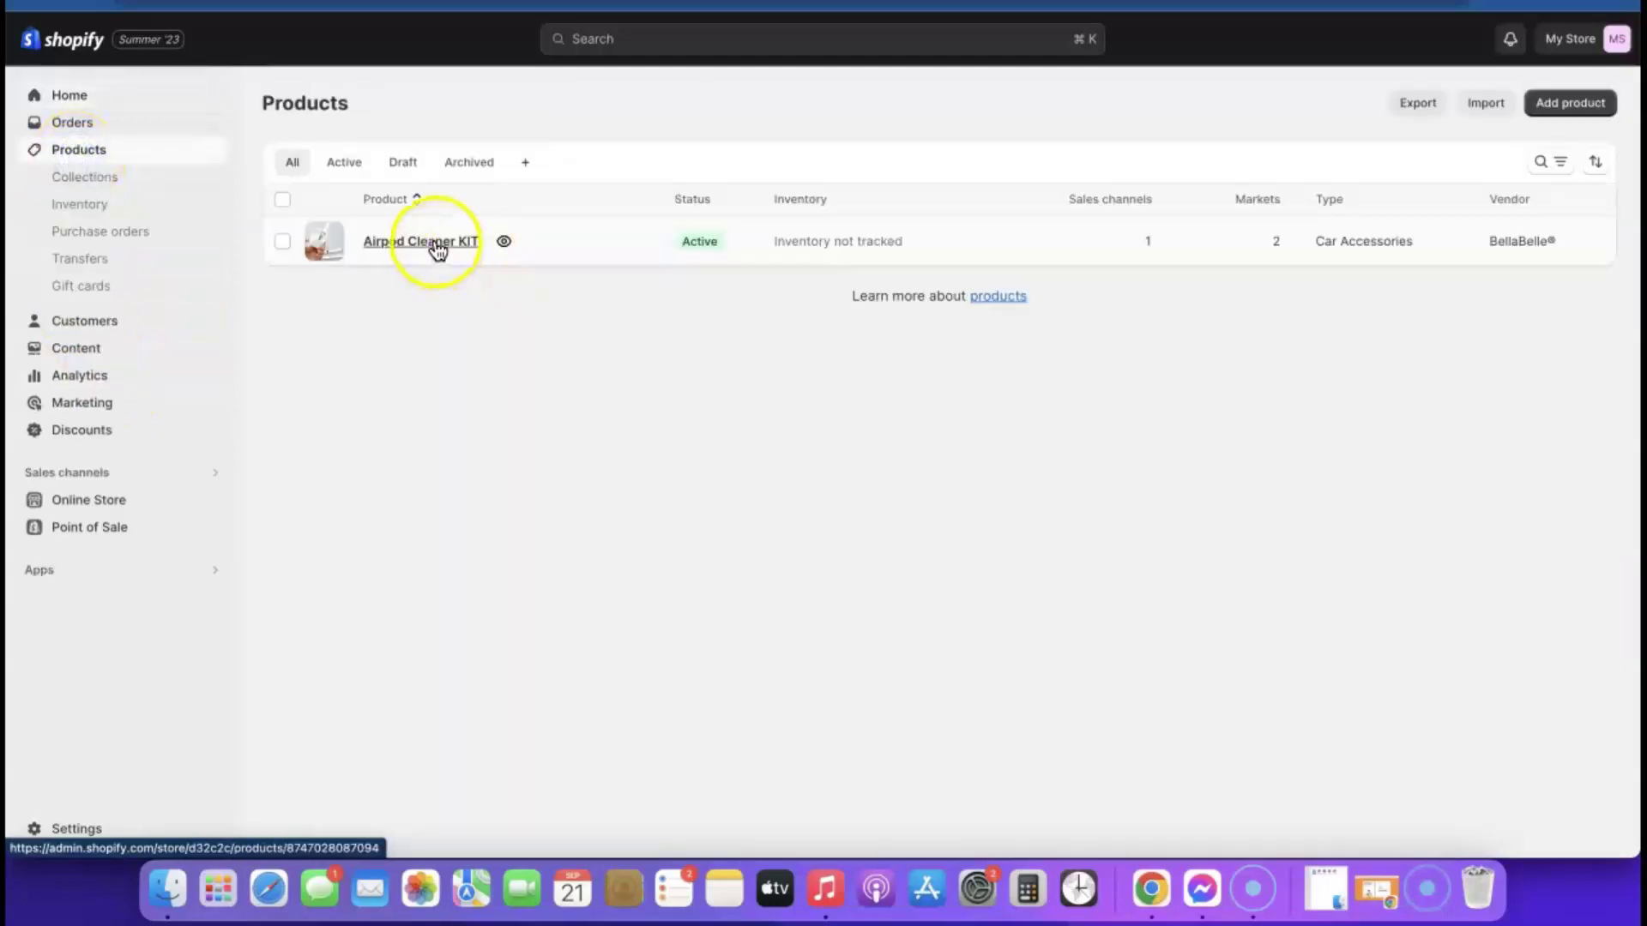
pyautogui.click(431, 240)
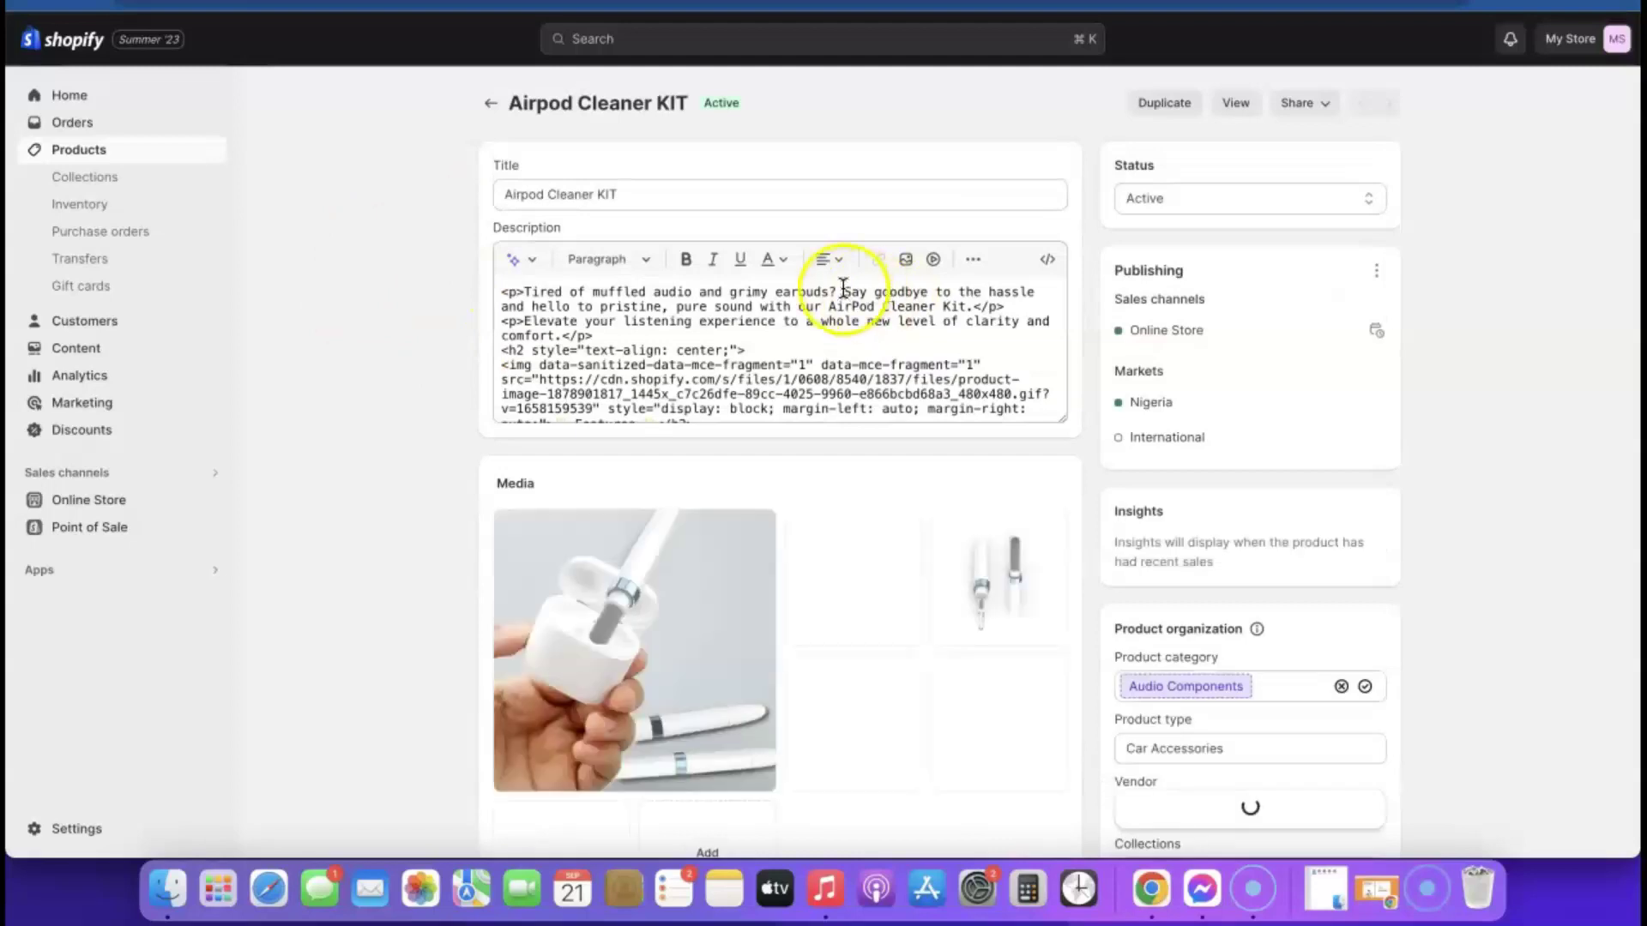
pyautogui.scroll(-2, 1106, 290)
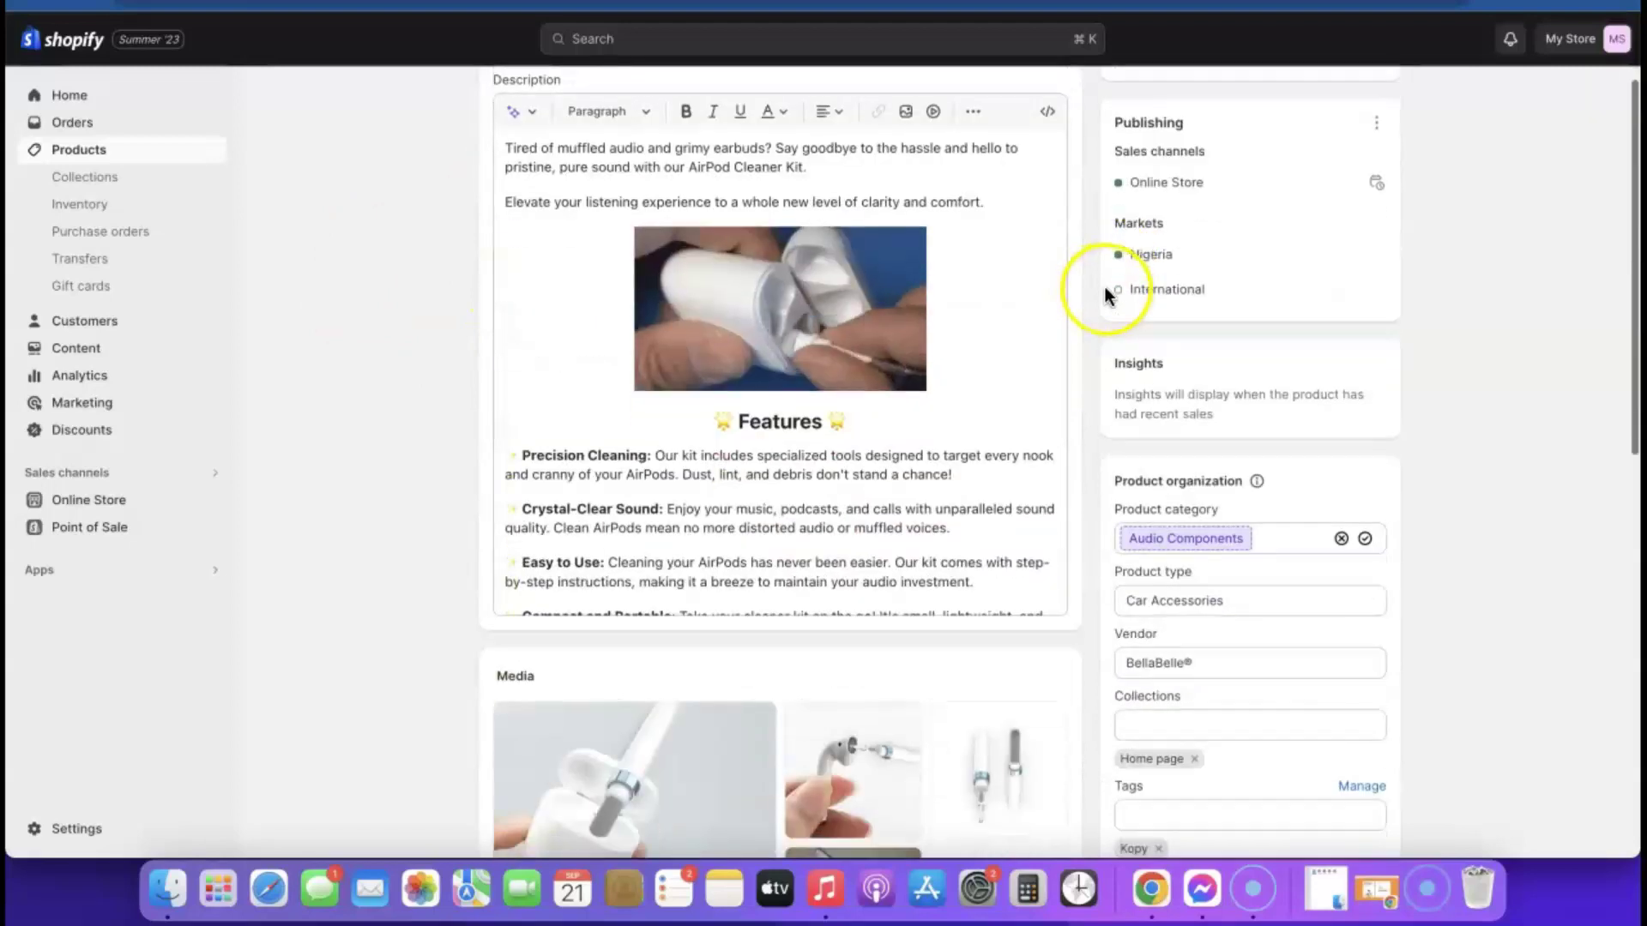
pyautogui.scroll(-10, 1104, 287)
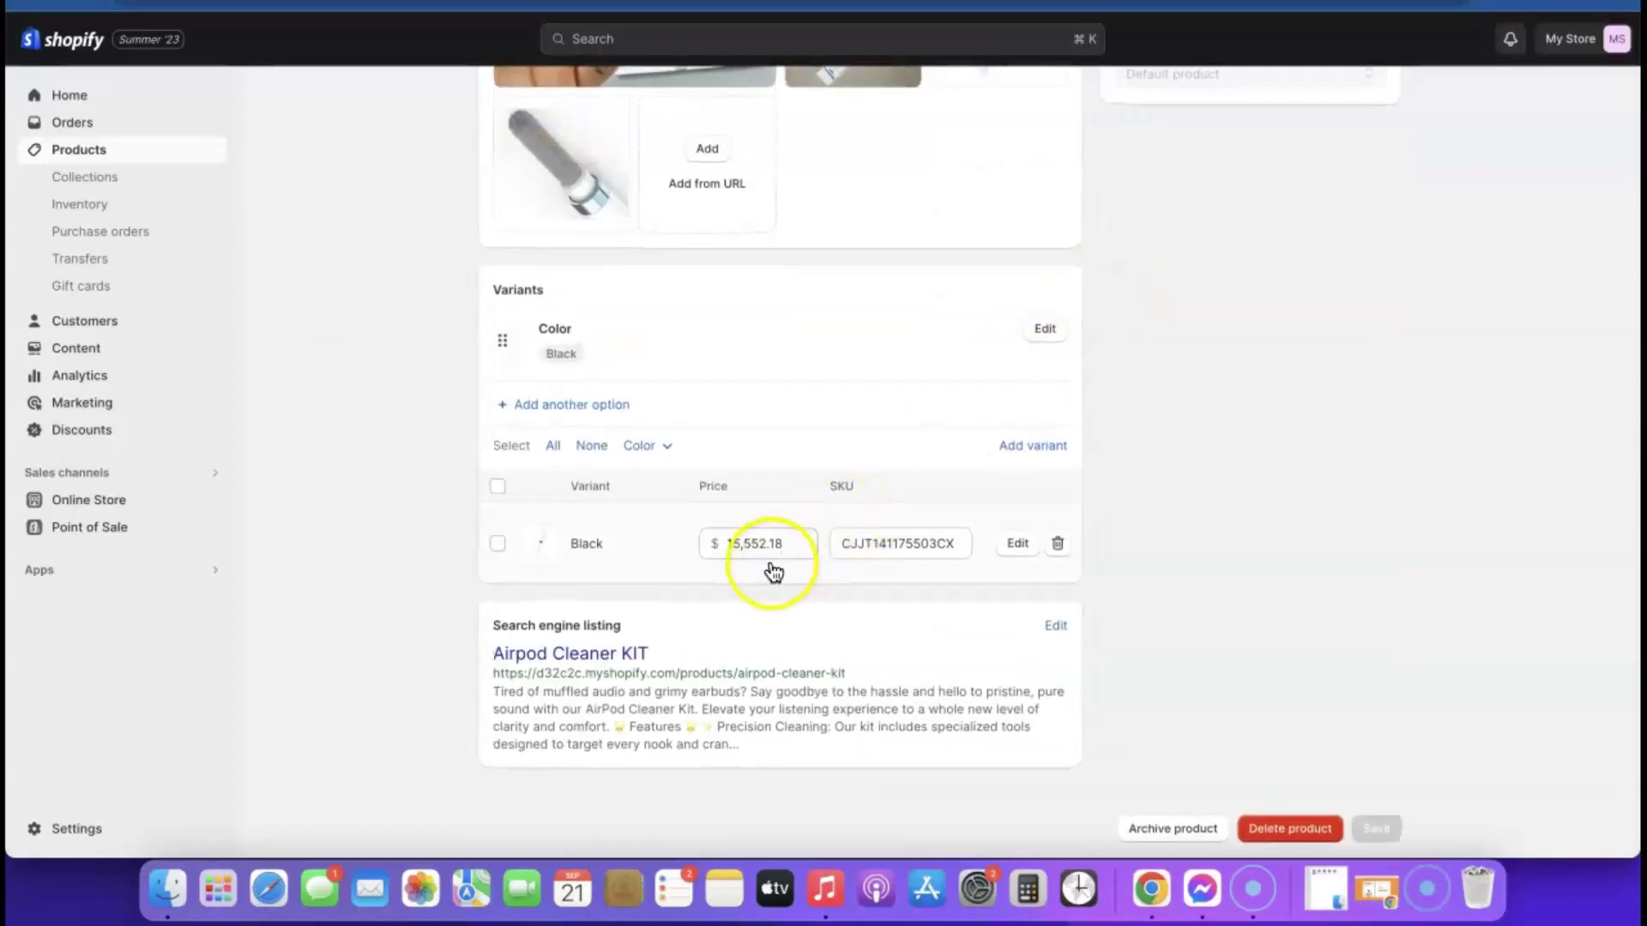
pyautogui.click(783, 542)
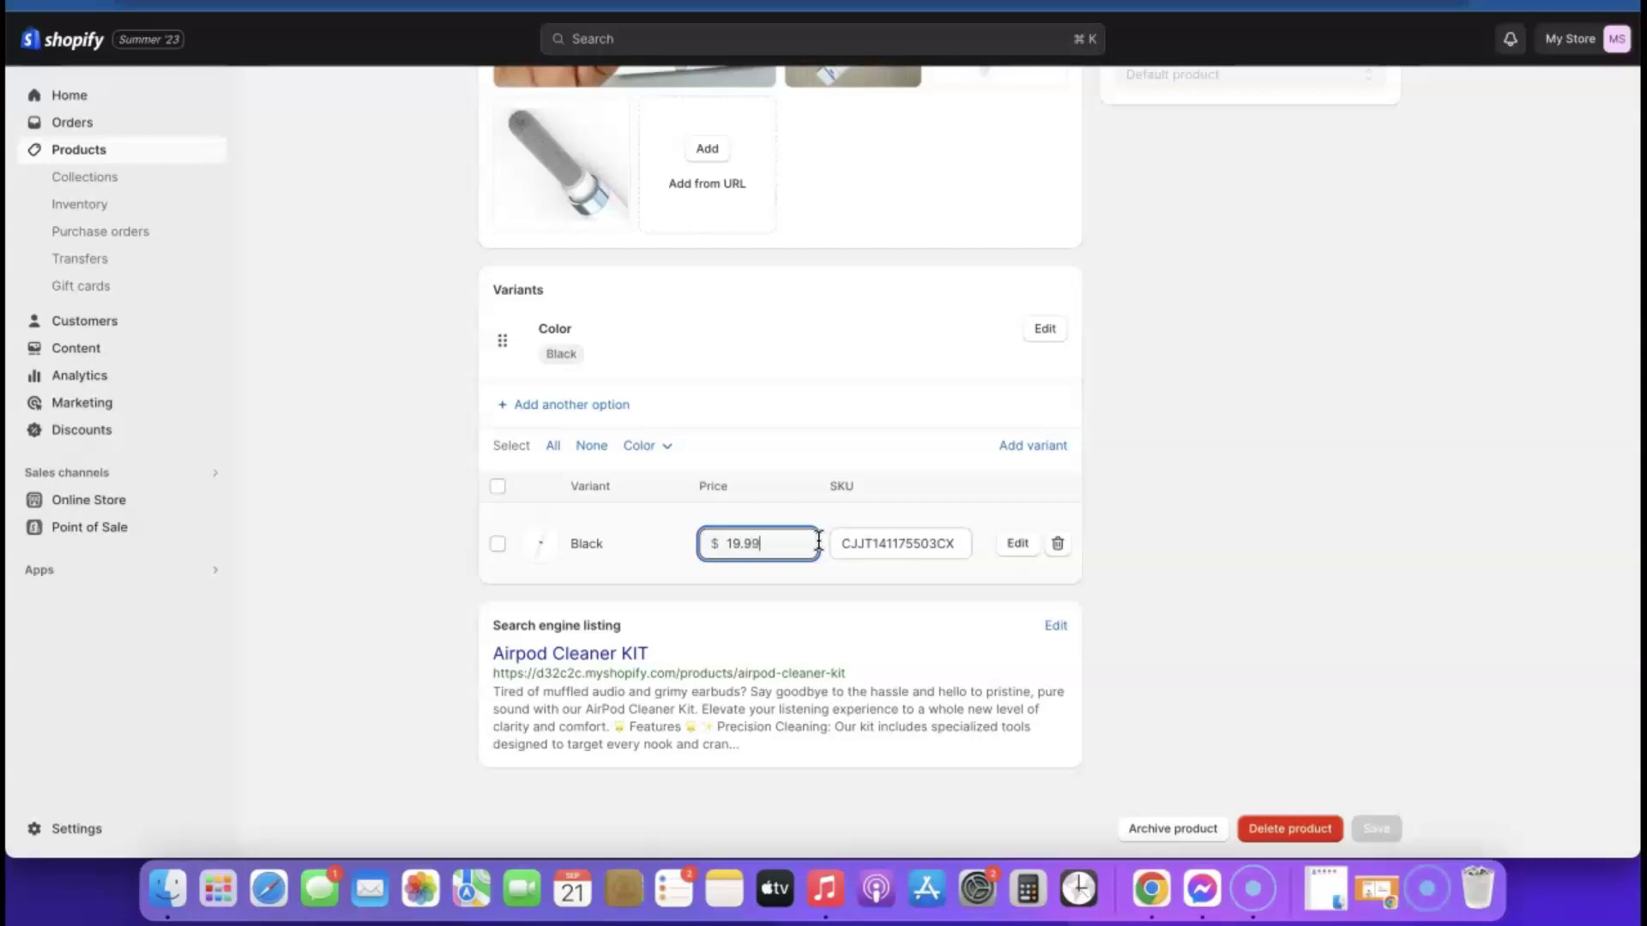
pyautogui.click(684, 553)
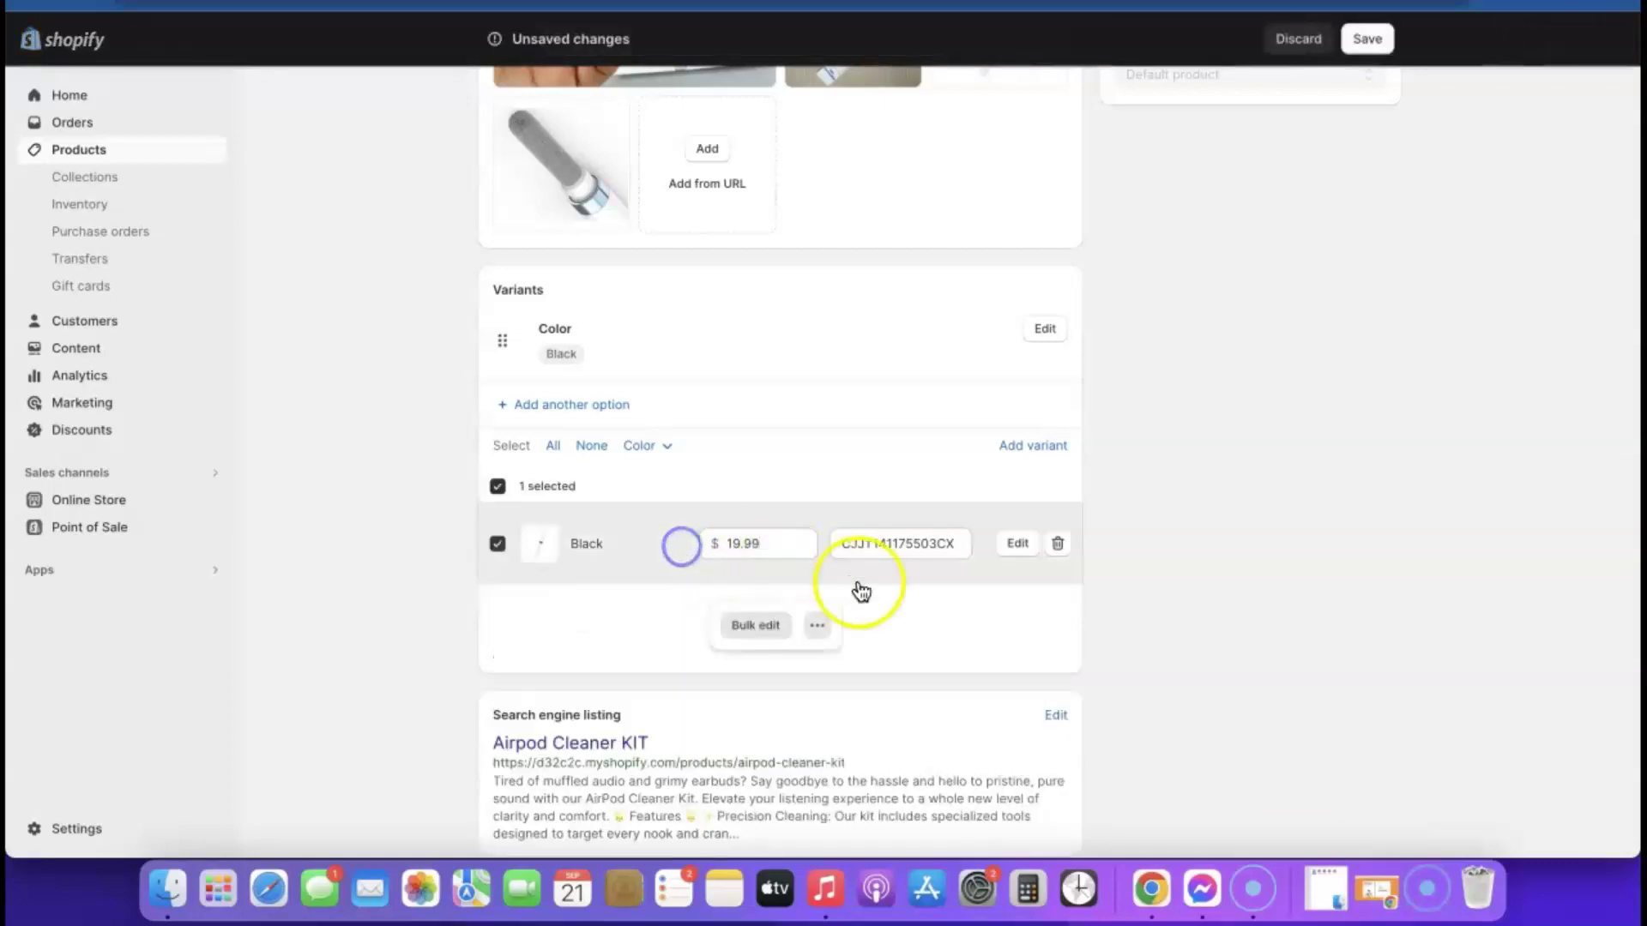
pyautogui.scroll(5, 1029, 523)
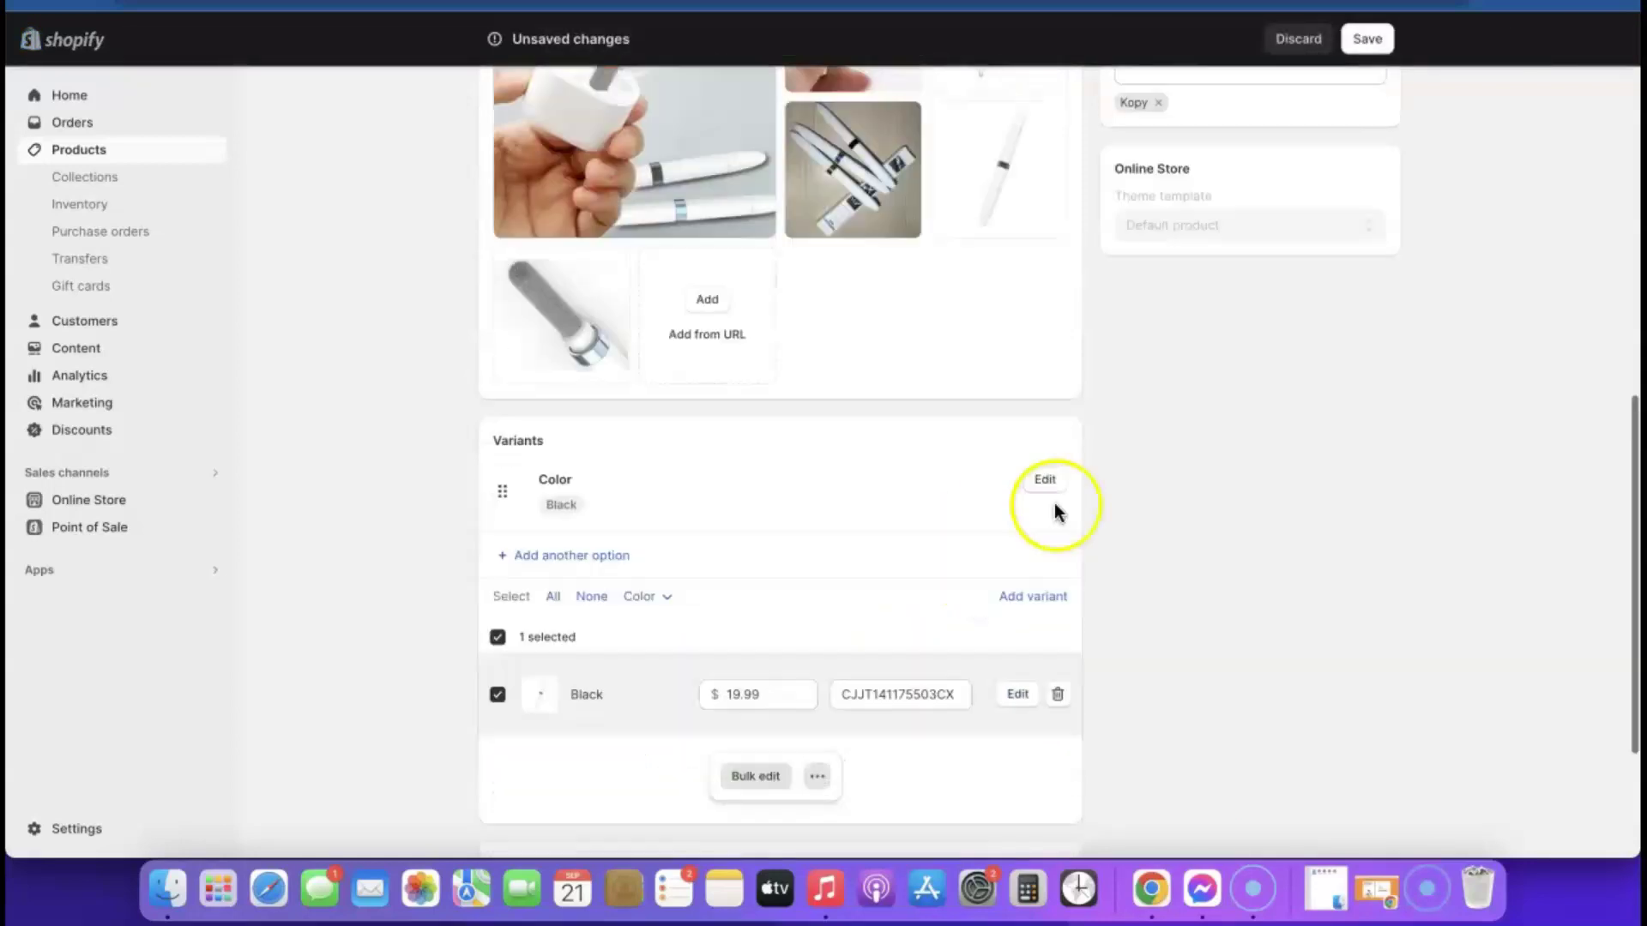
pyautogui.click(1367, 39)
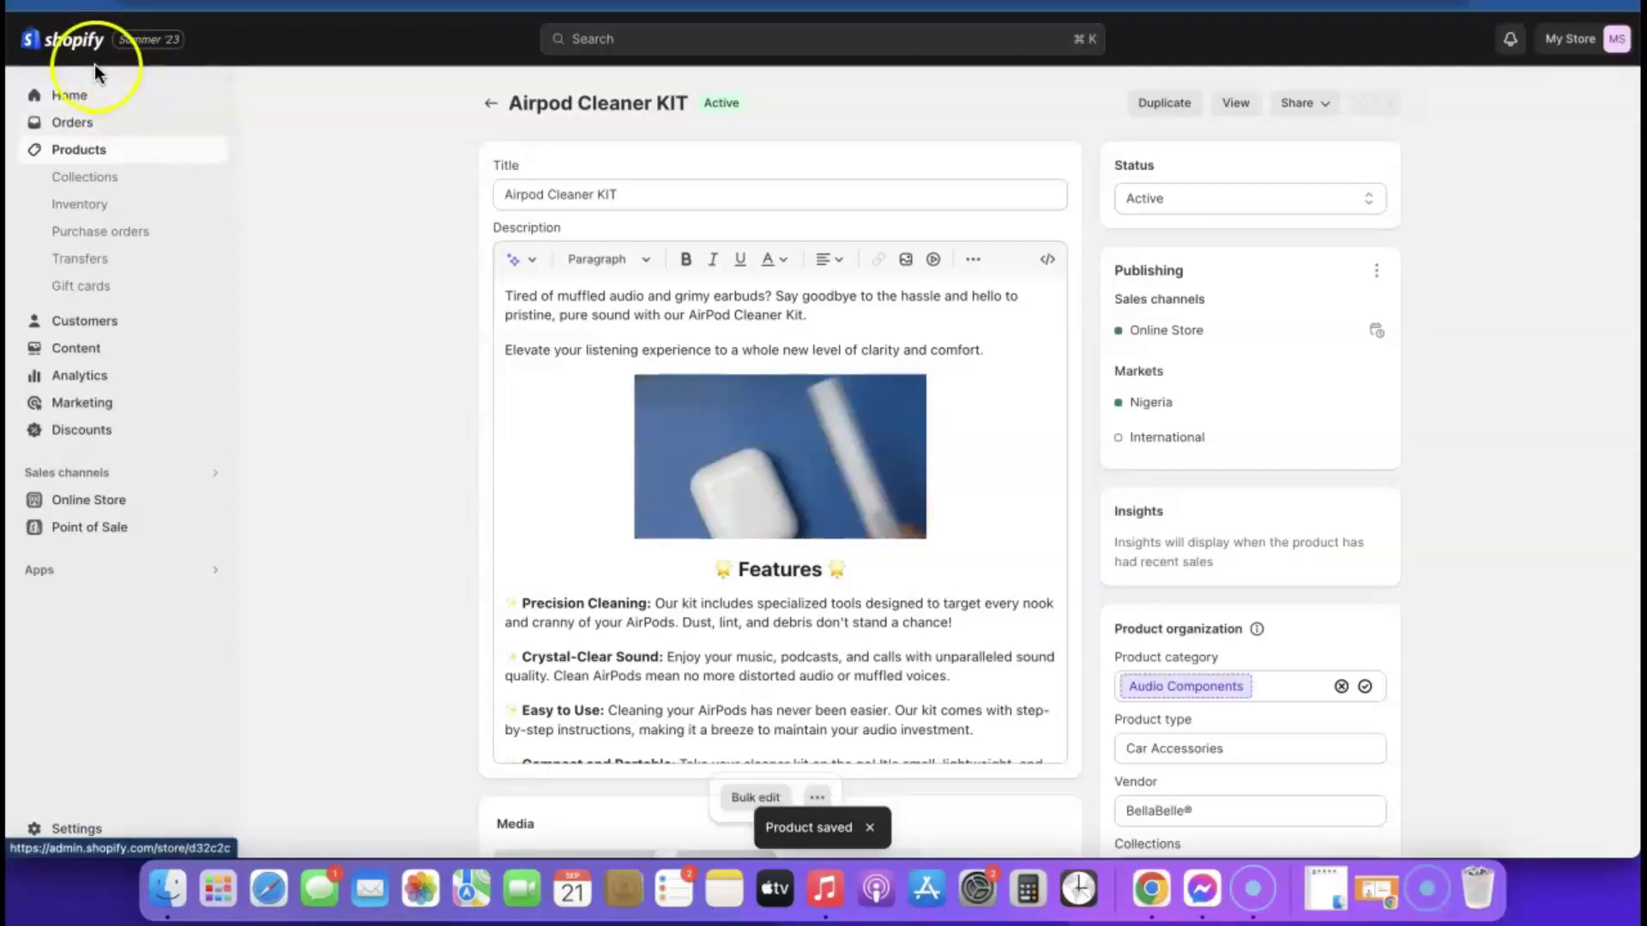
# Customize the Sense theme and switch the editor to the Products > Default product template.
pyautogui.click(86, 502)
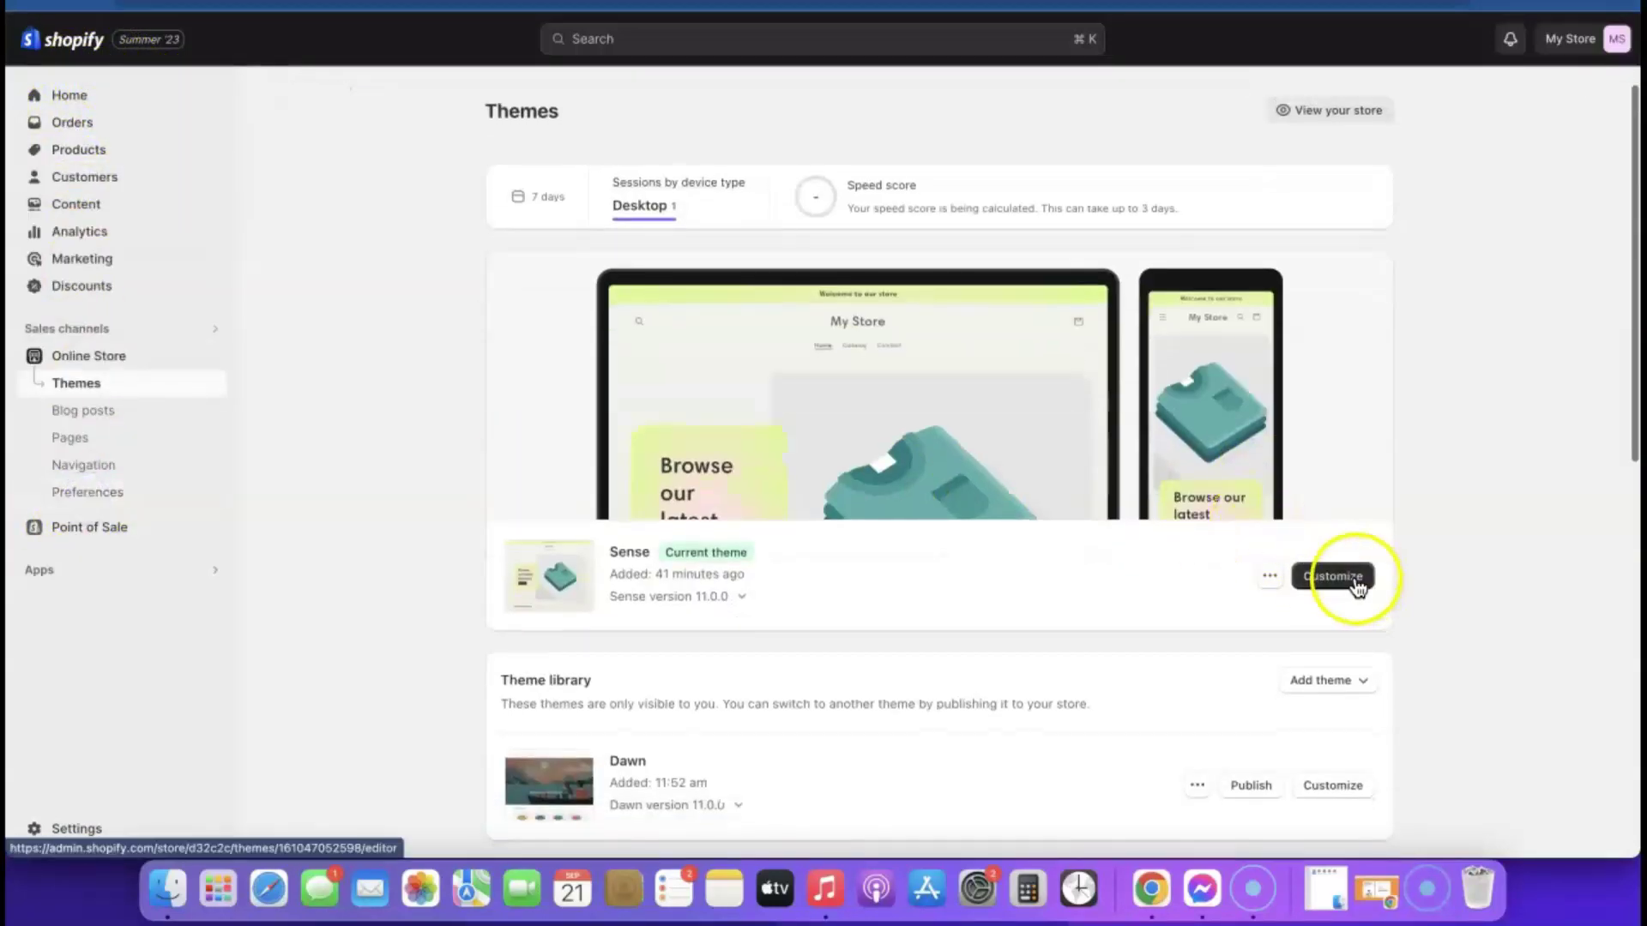
pyautogui.click(1338, 580)
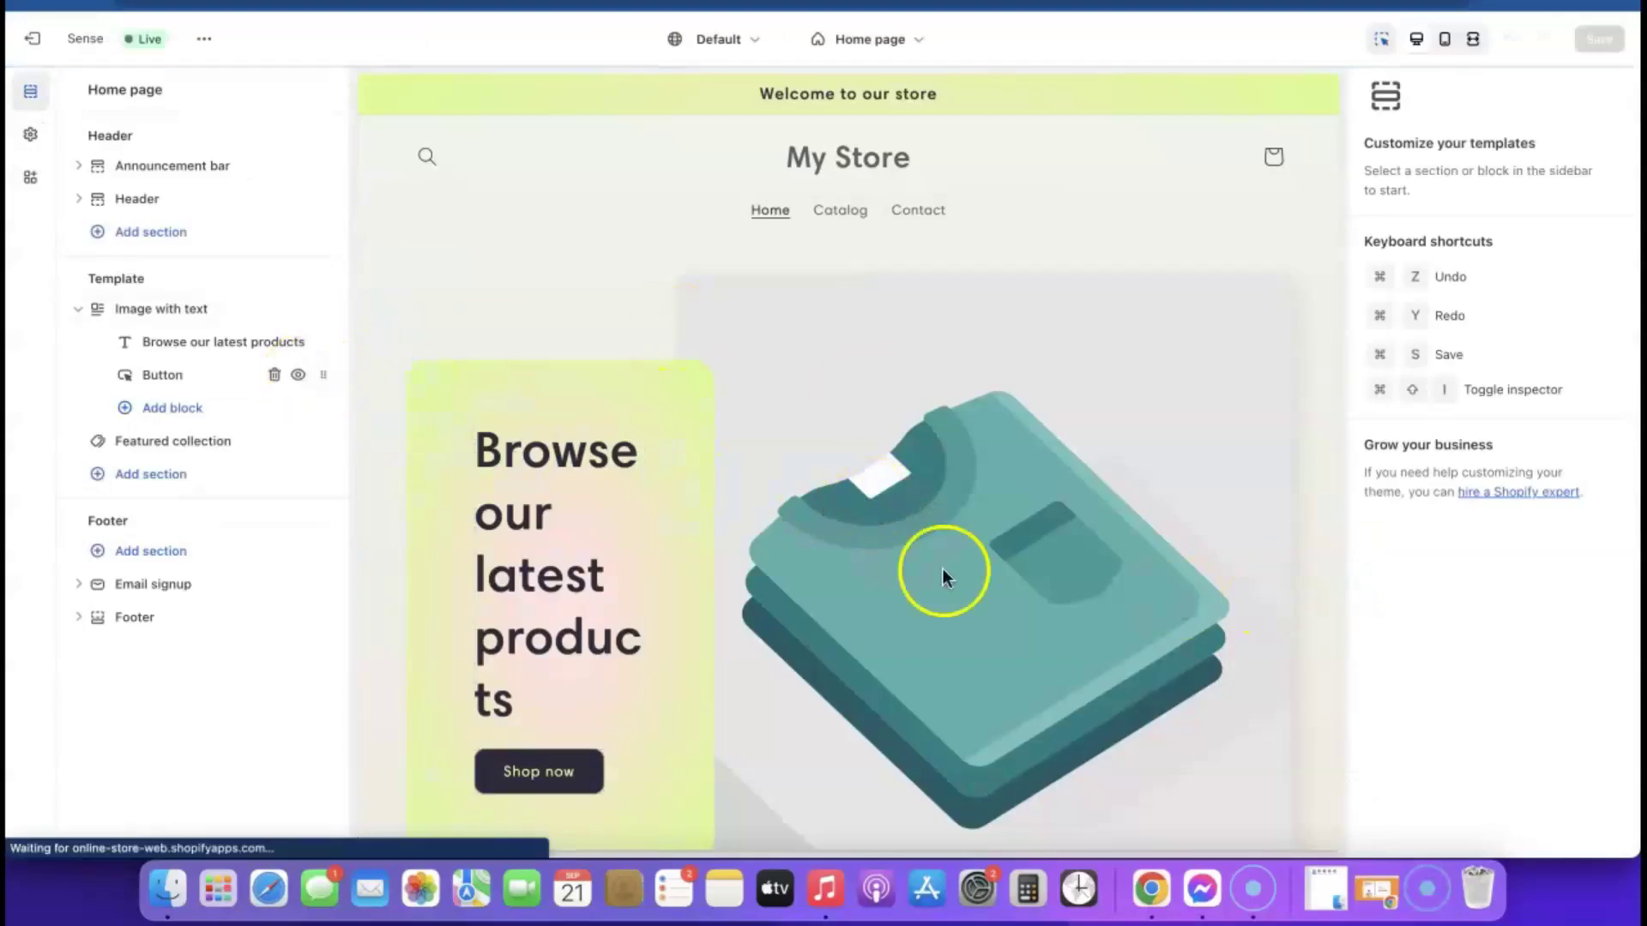
pyautogui.click(911, 40)
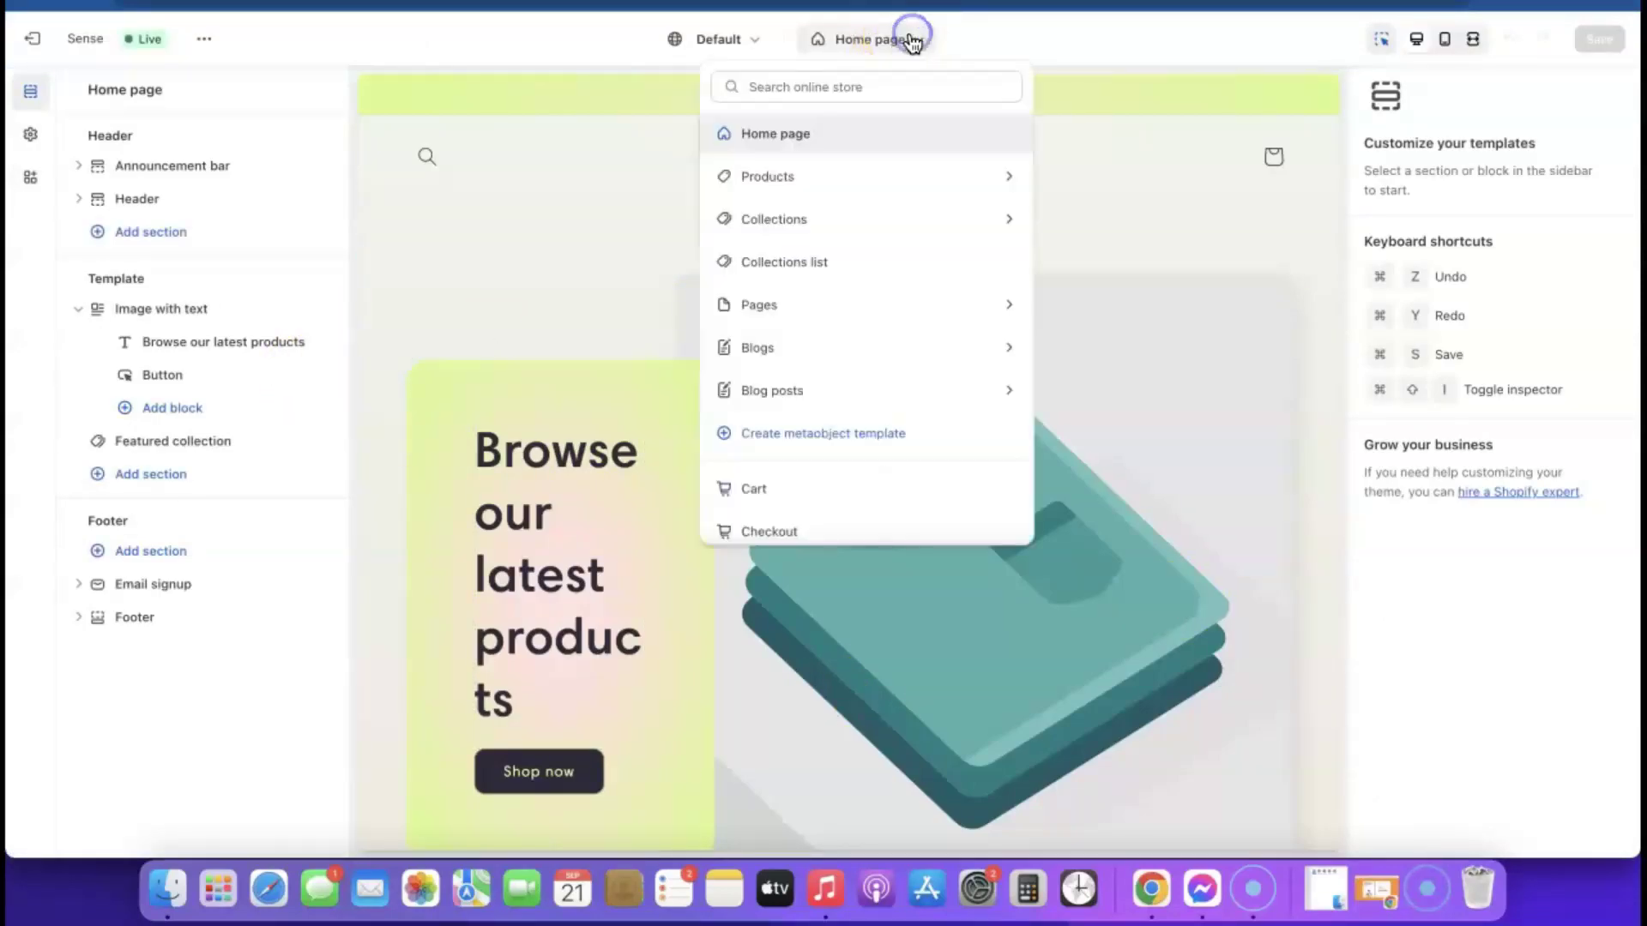
pyautogui.click(755, 174)
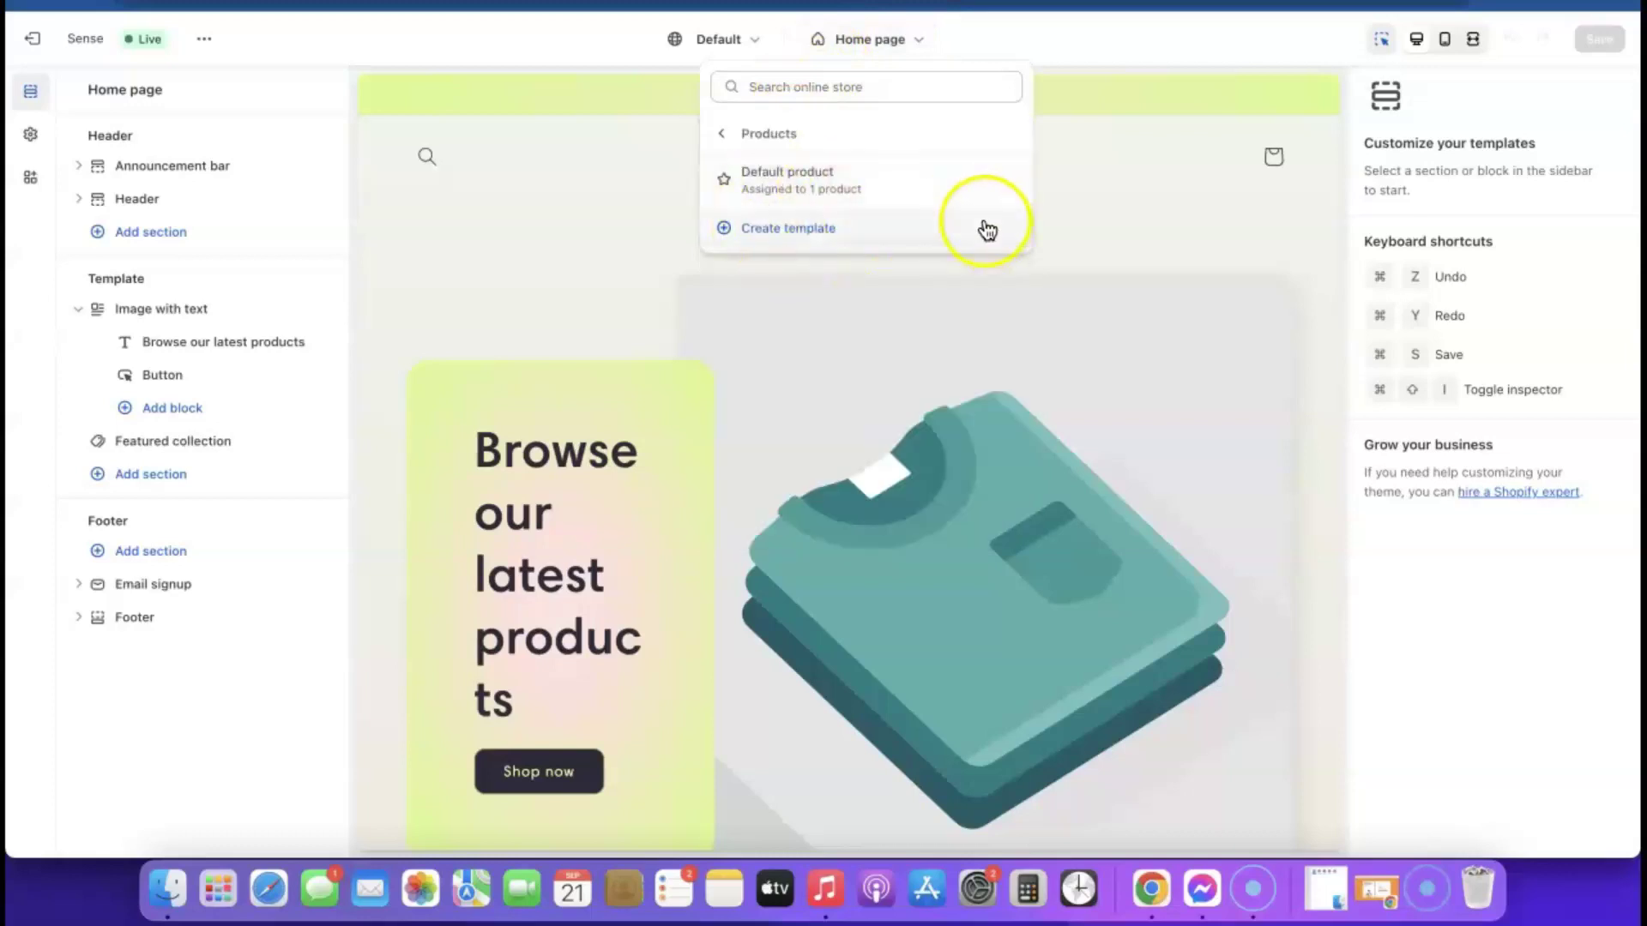
pyautogui.click(789, 185)
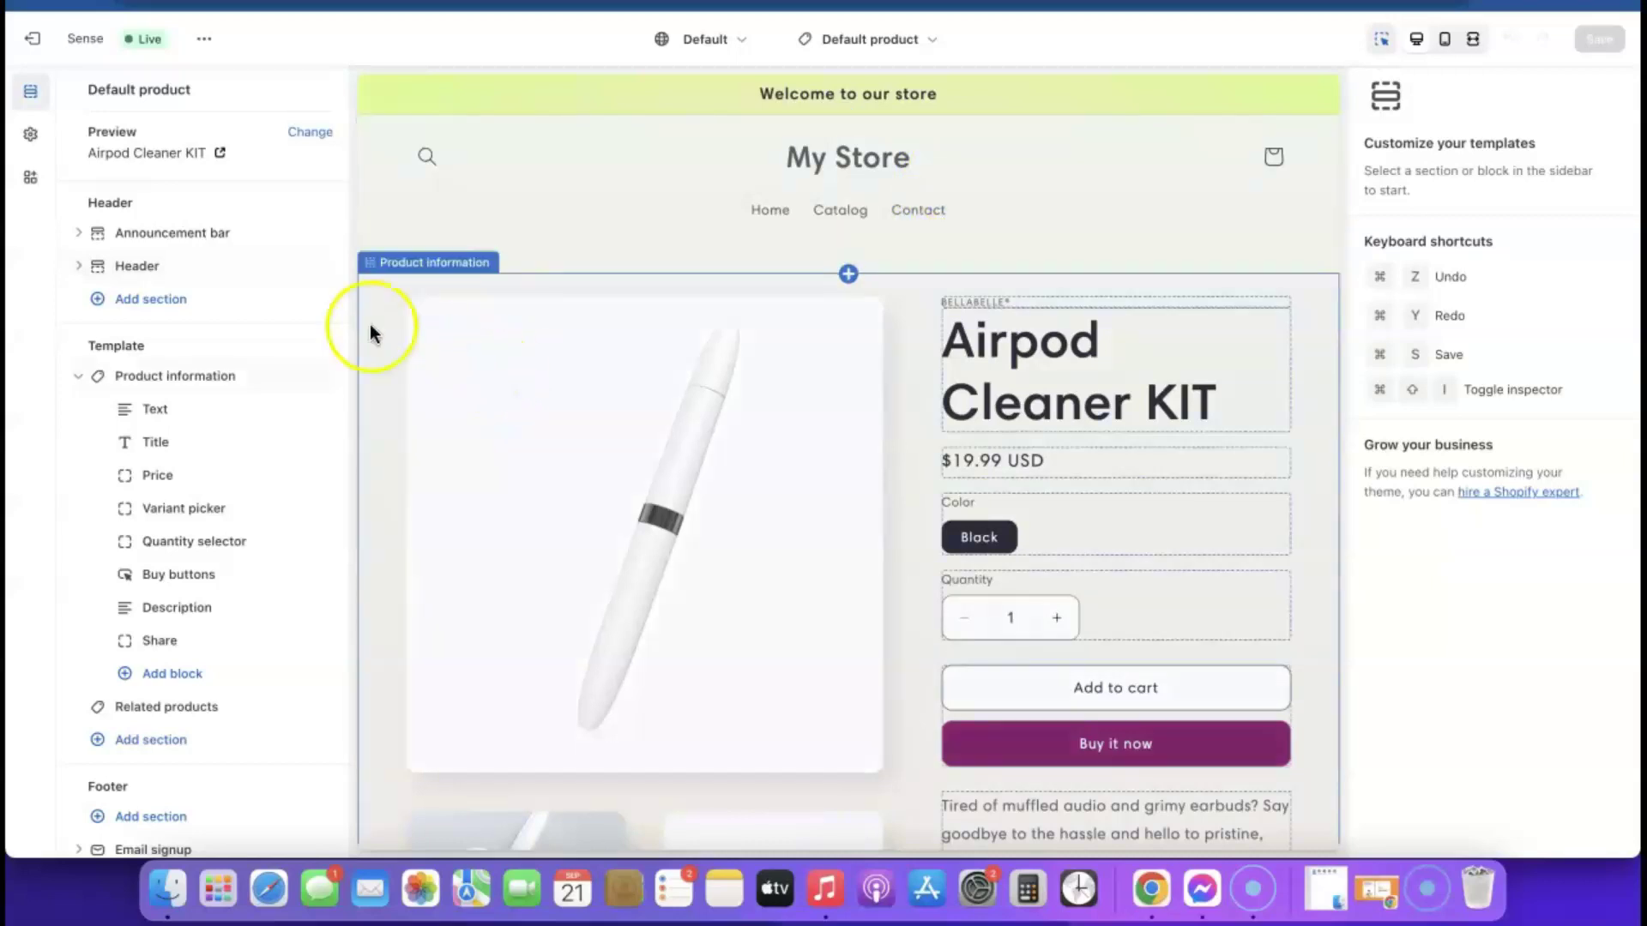
# Upload Airpod KIT (1).png and set it as the Sense theme's logo.
pyautogui.click(28, 138)
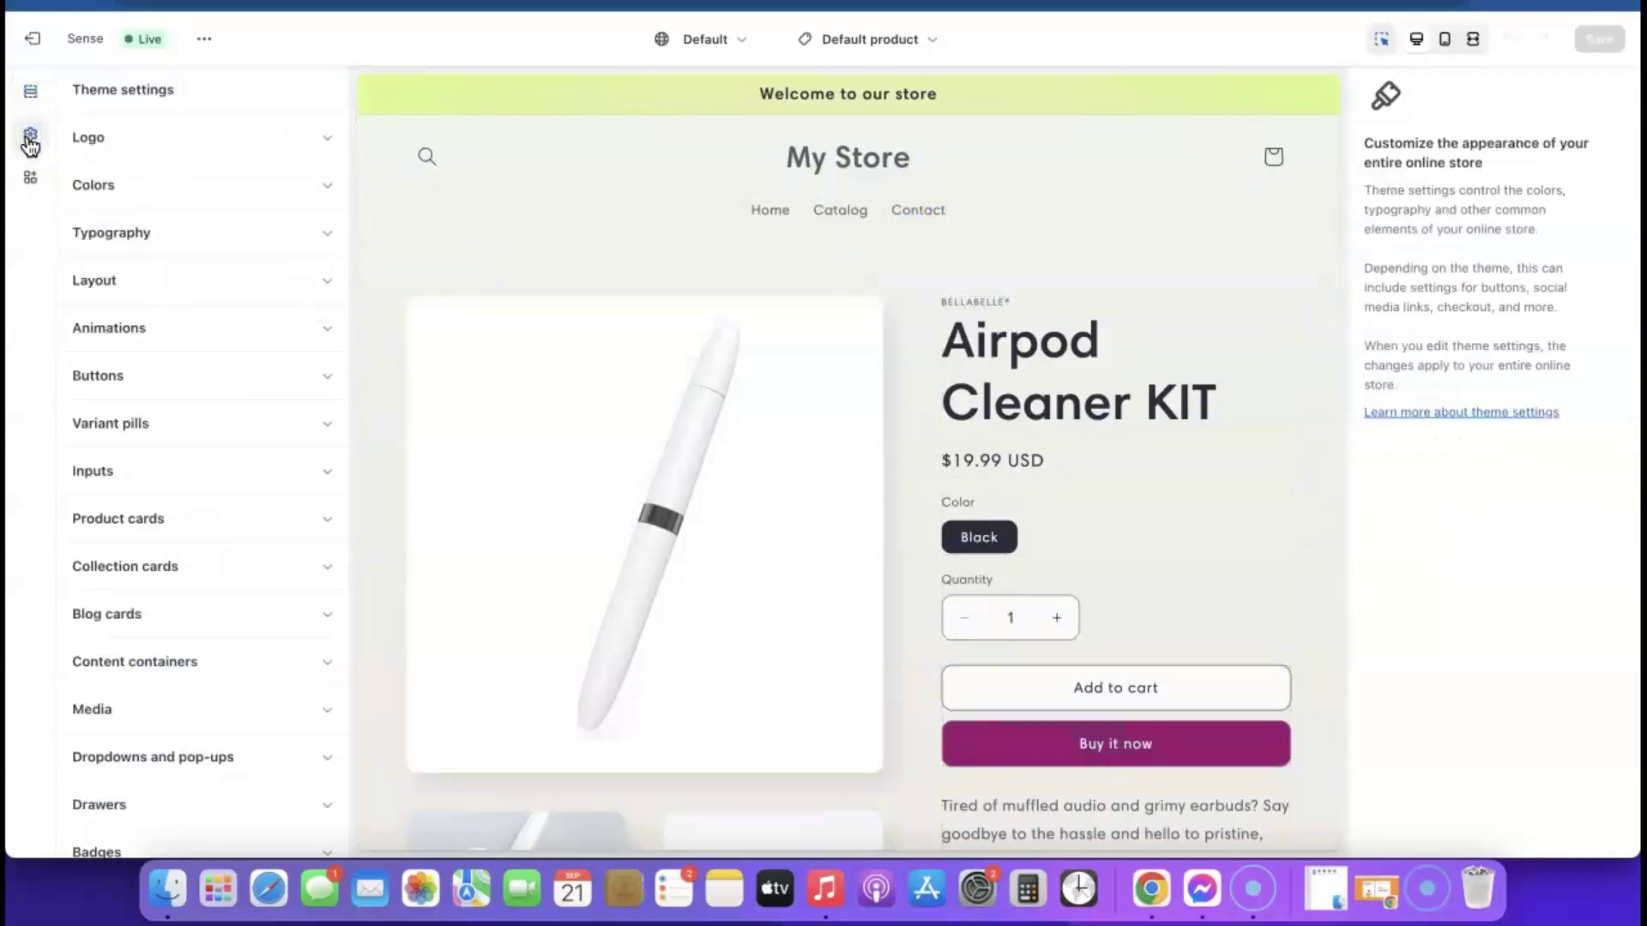
pyautogui.click(327, 140)
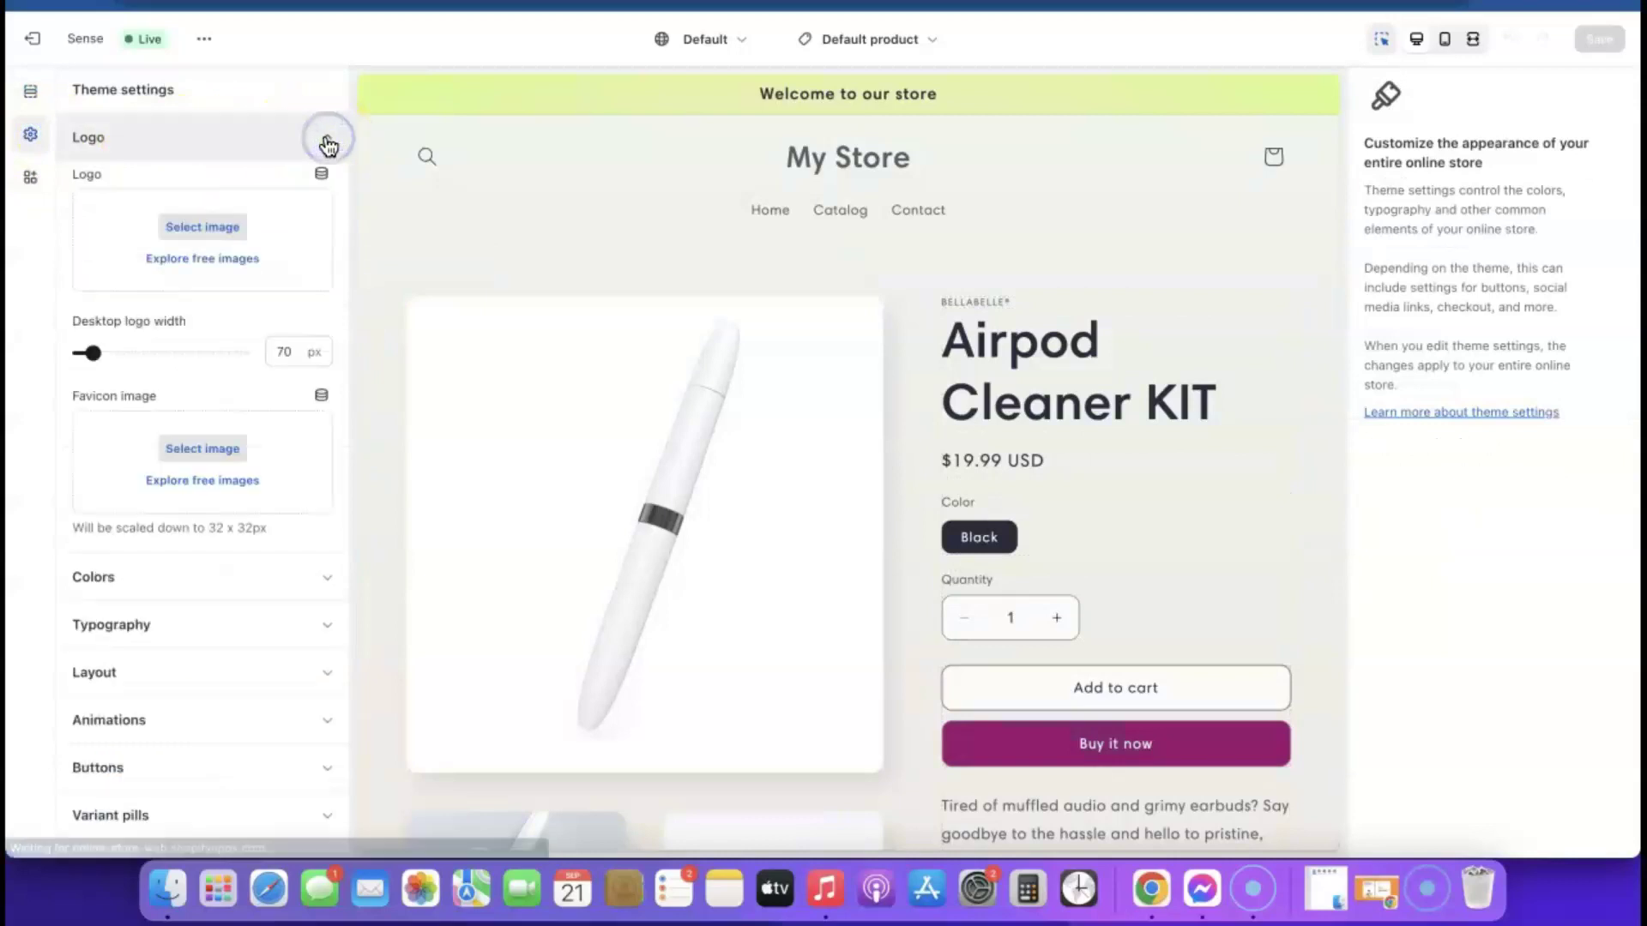
pyautogui.click(205, 228)
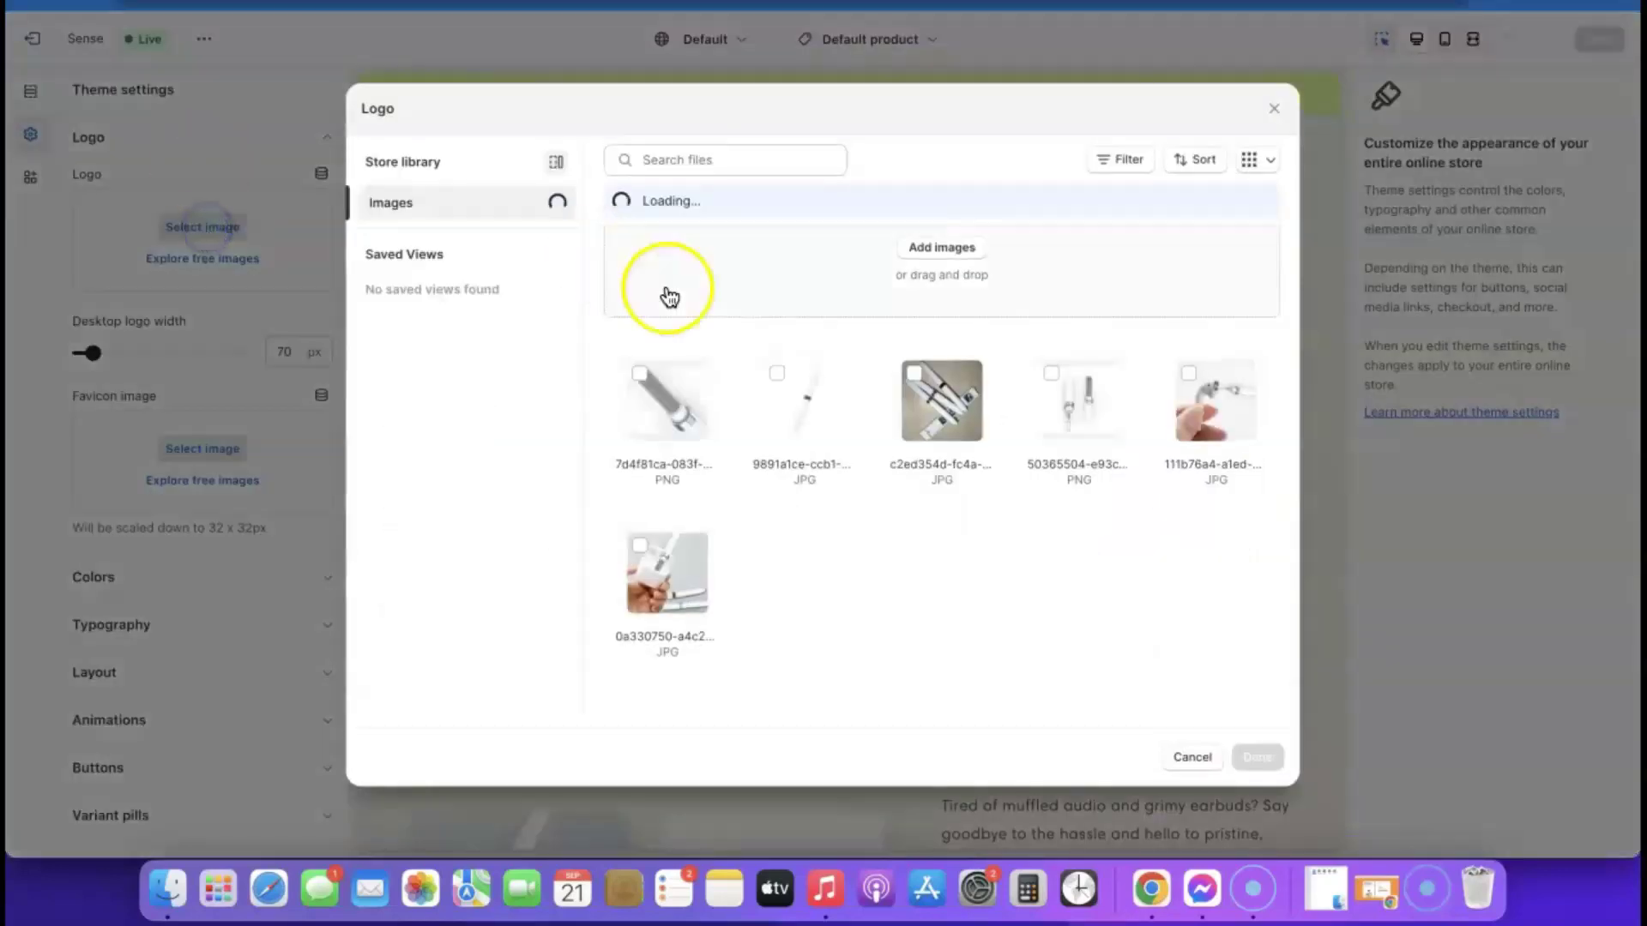
pyautogui.click(944, 255)
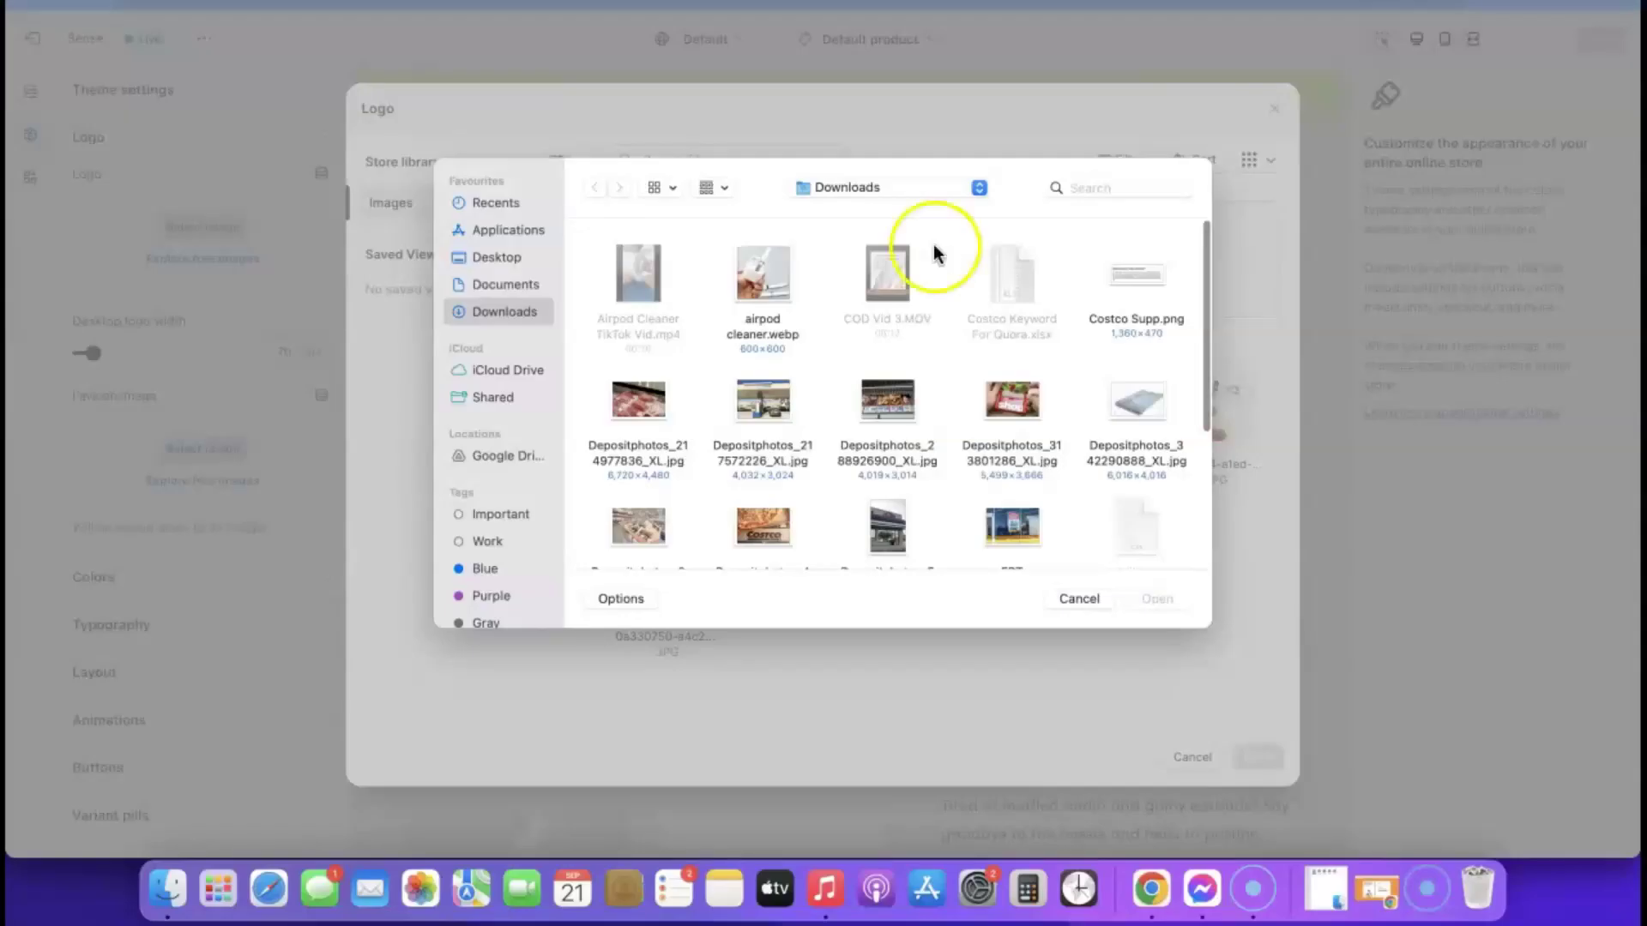
pyautogui.click(1126, 183)
pyautogui.write('airpod')
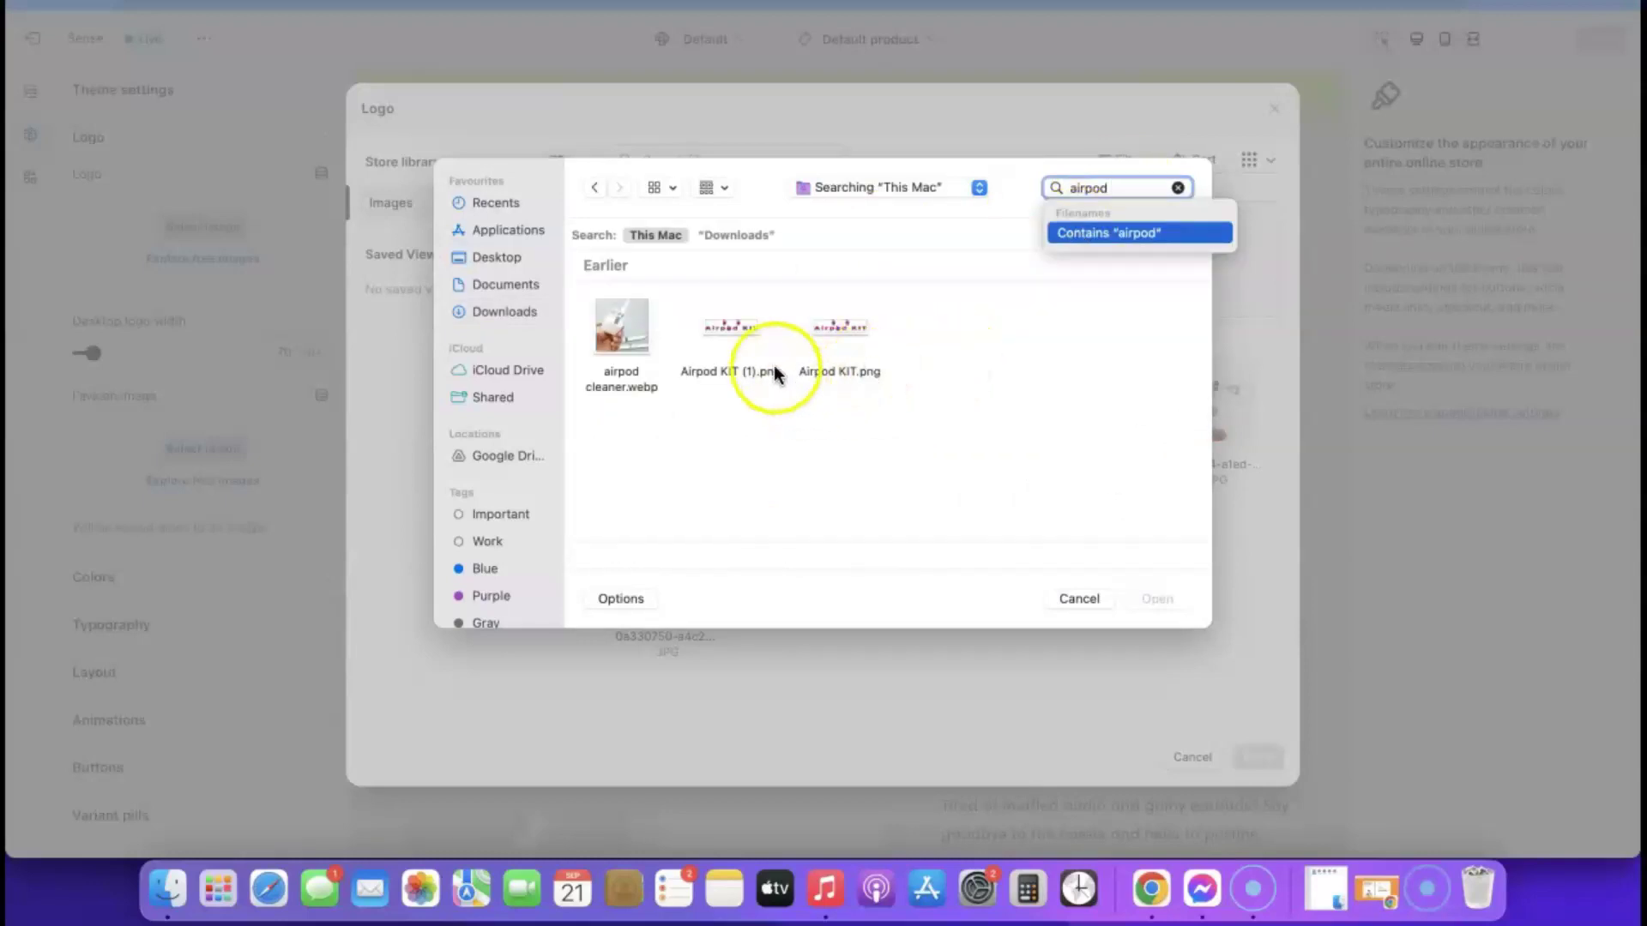
pyautogui.click(735, 330)
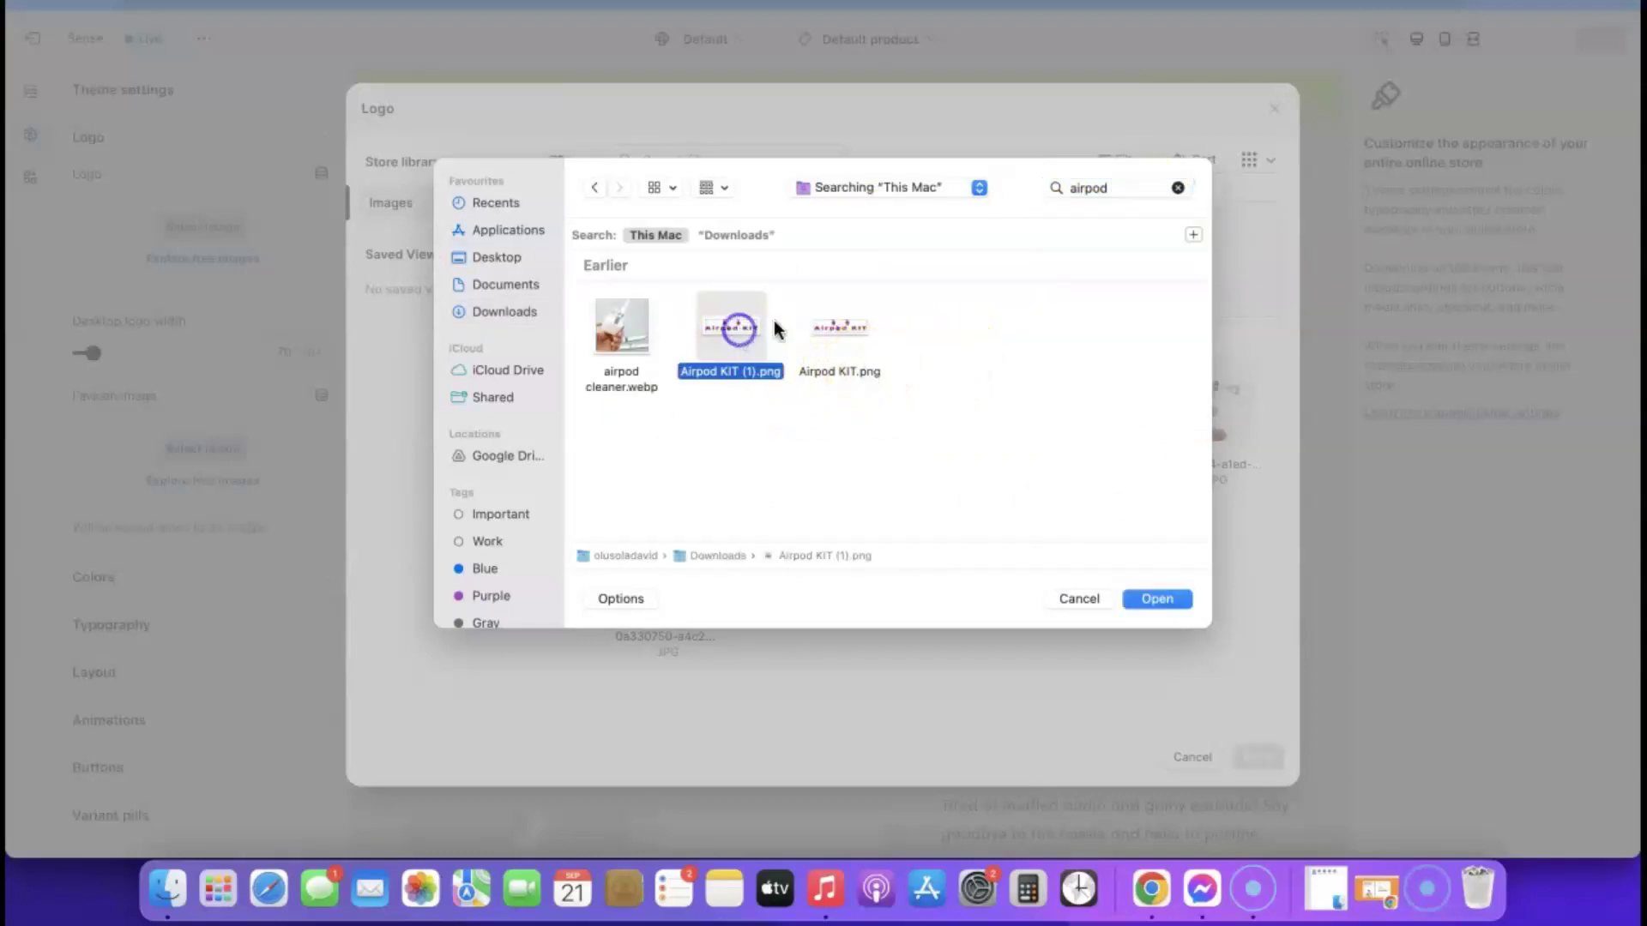
pyautogui.click(1154, 598)
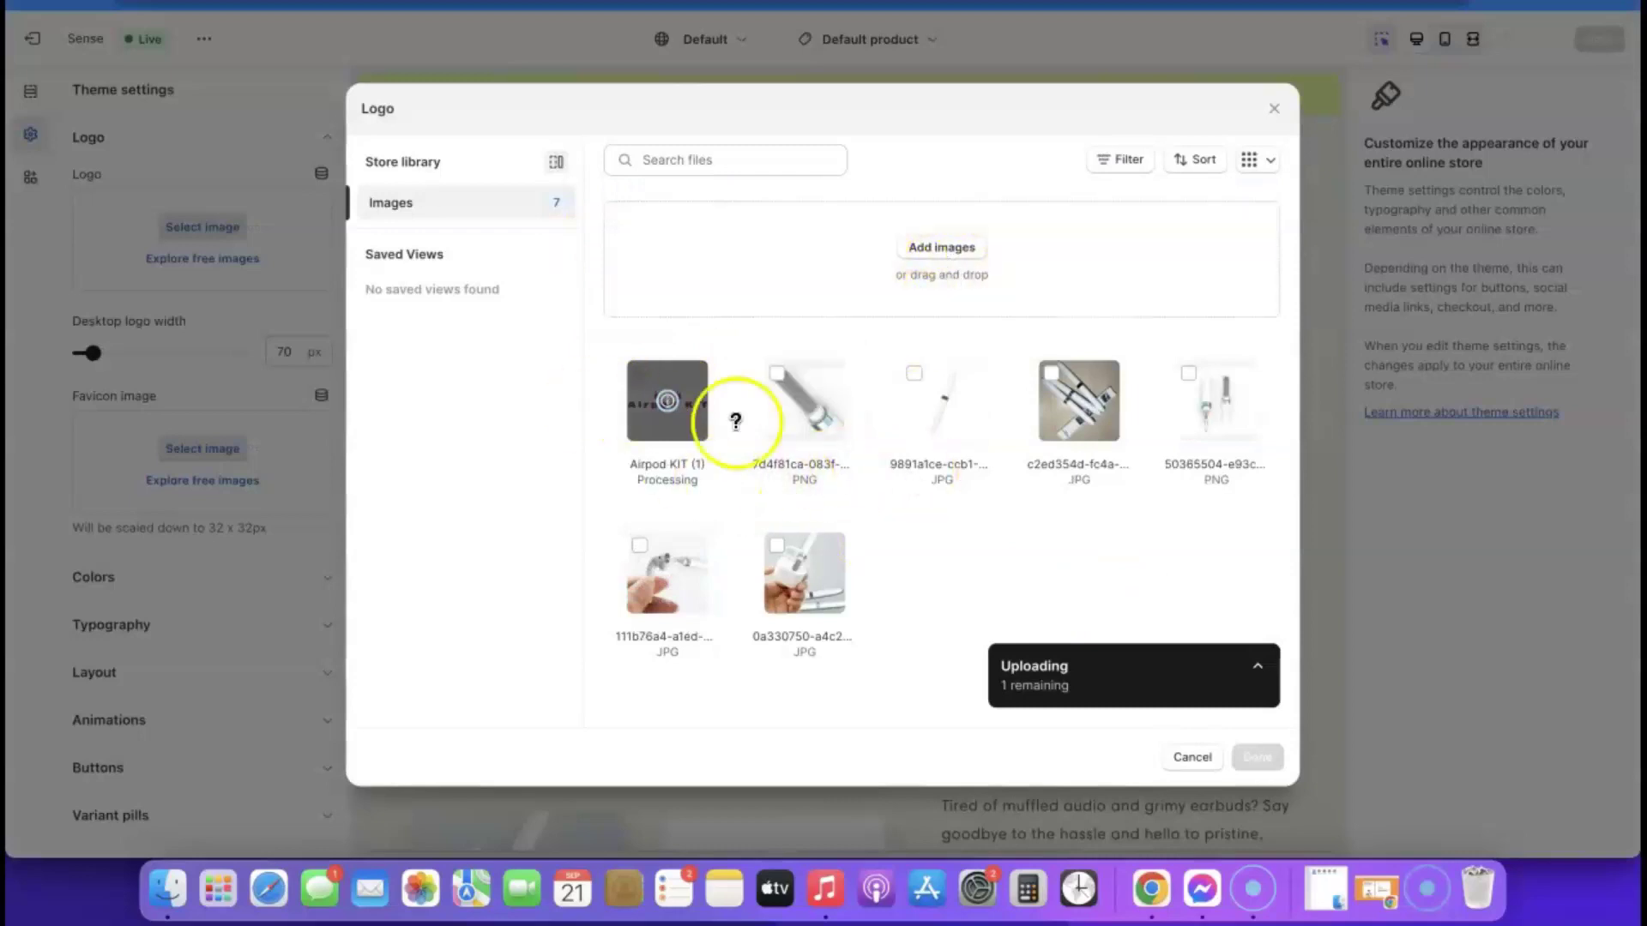
pyautogui.click(667, 398)
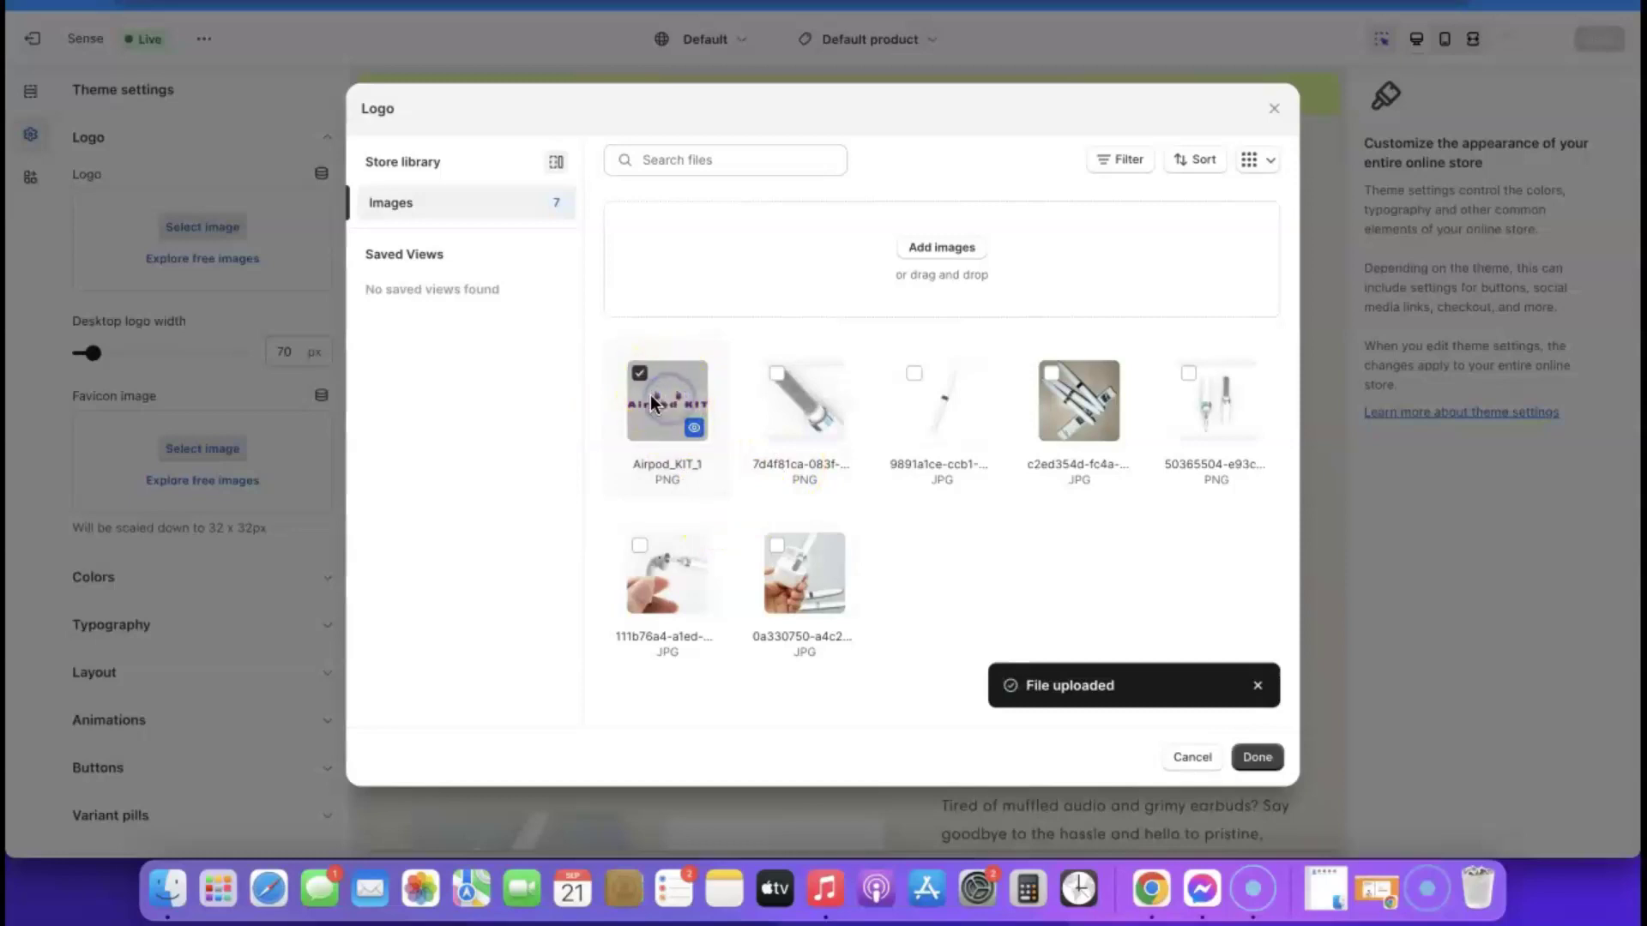
pyautogui.click(1258, 756)
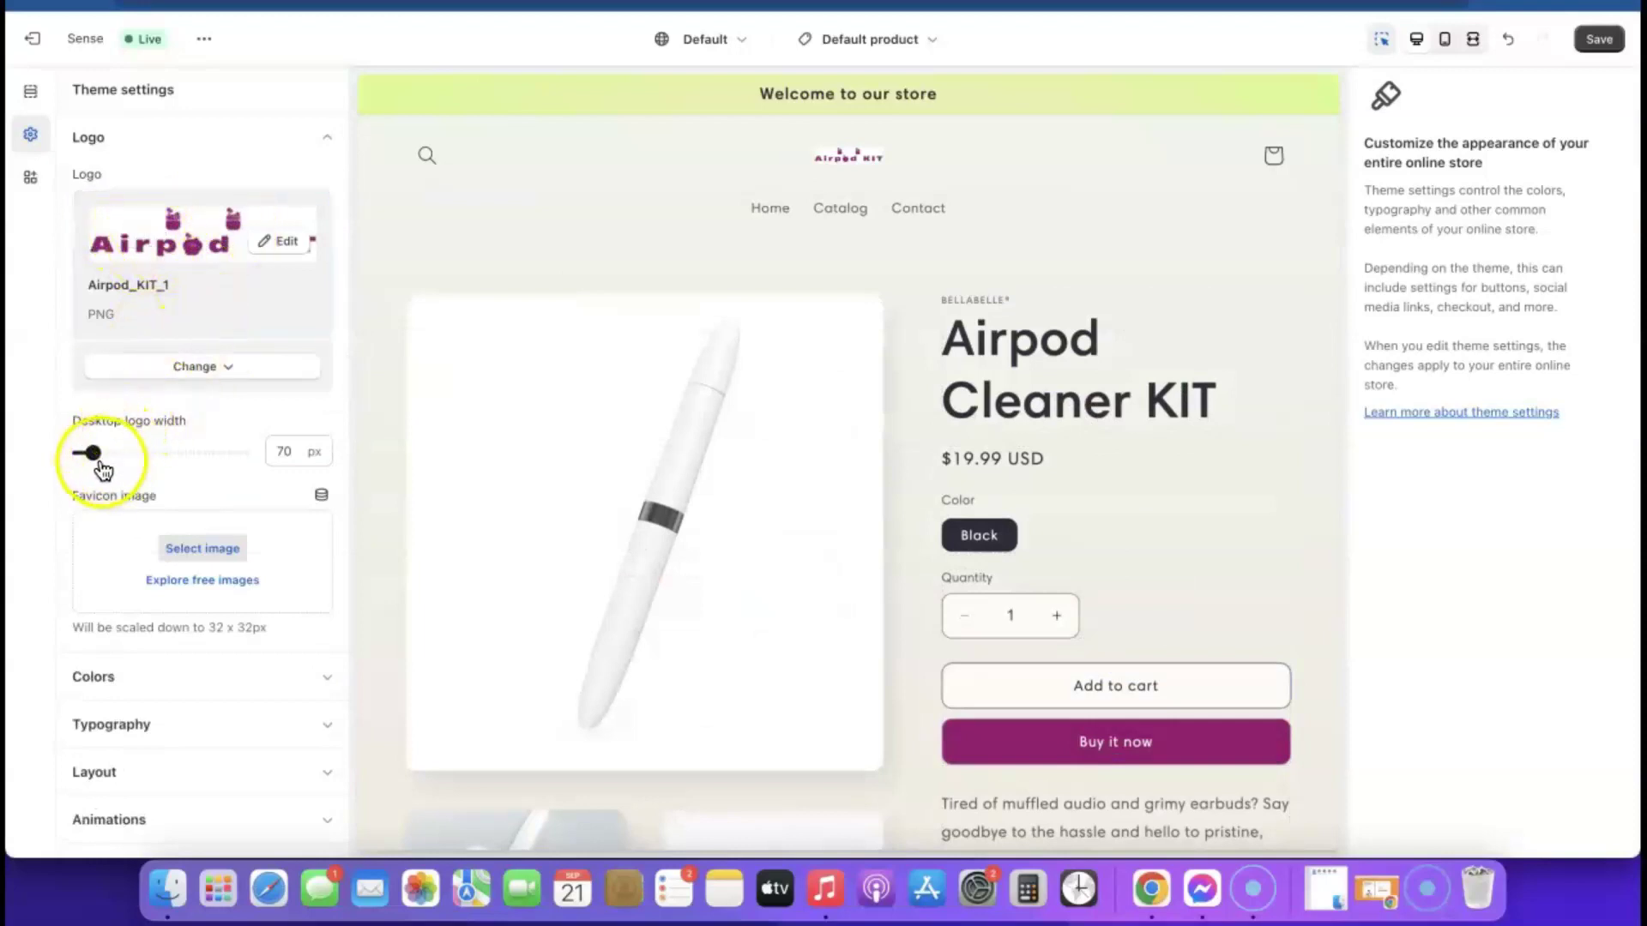
# Widen the Airpod KIT desktop logo to 240 px.
pyautogui.moveTo(92, 452); pyautogui.dragTo(104, 453)
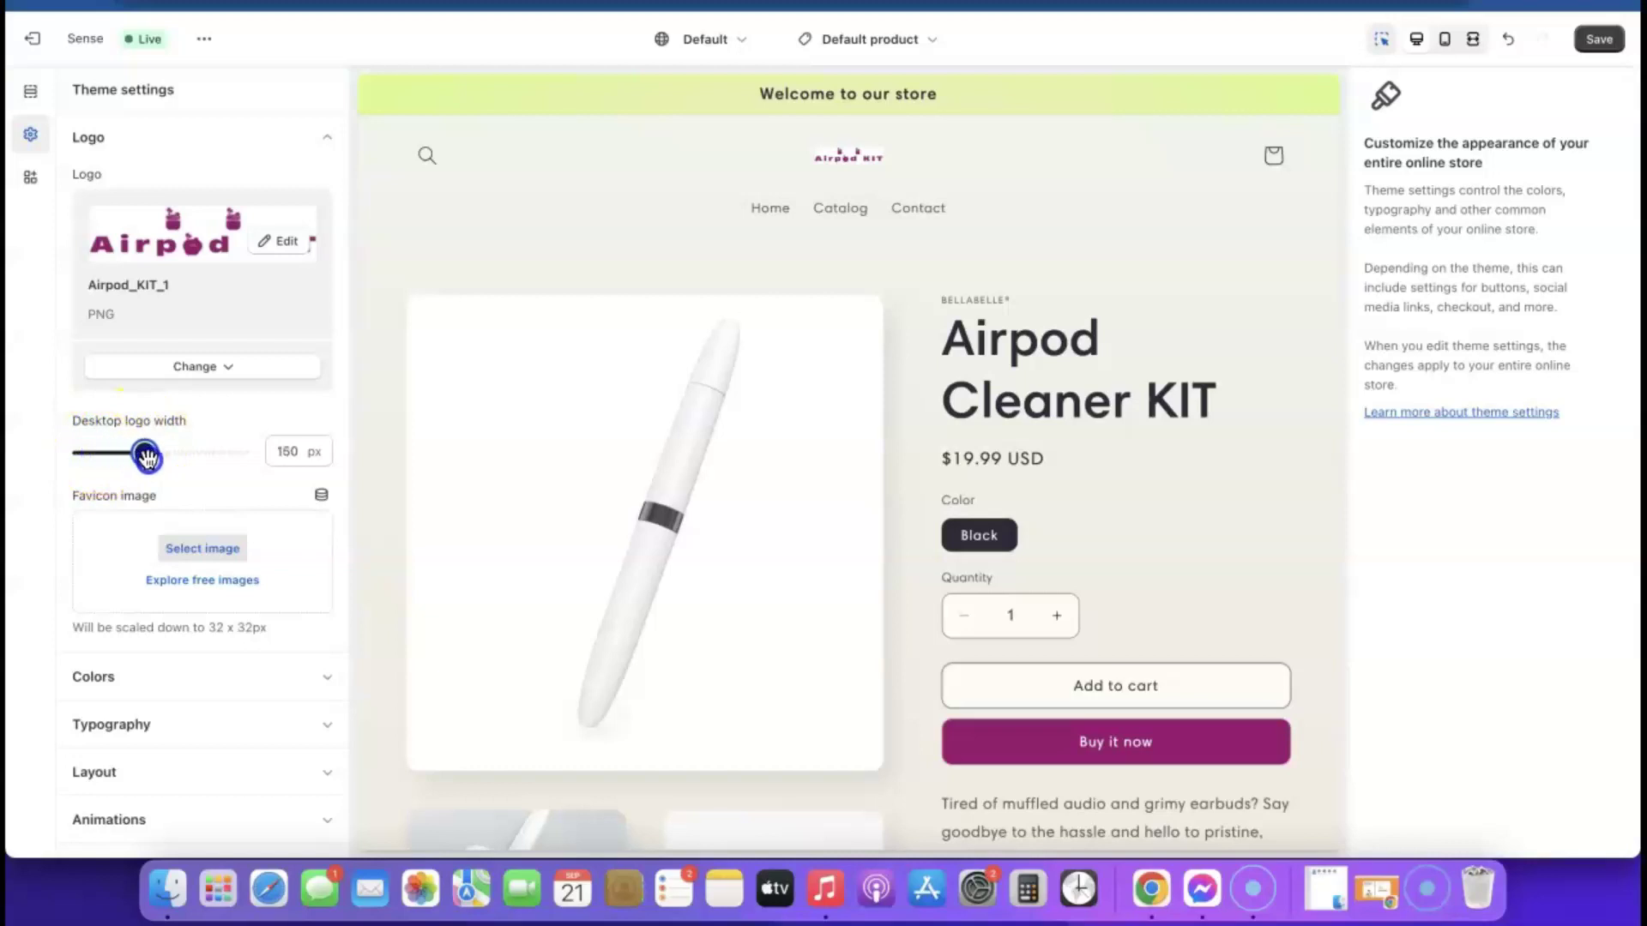
pyautogui.moveTo(170, 459); pyautogui.dragTo(178, 464)
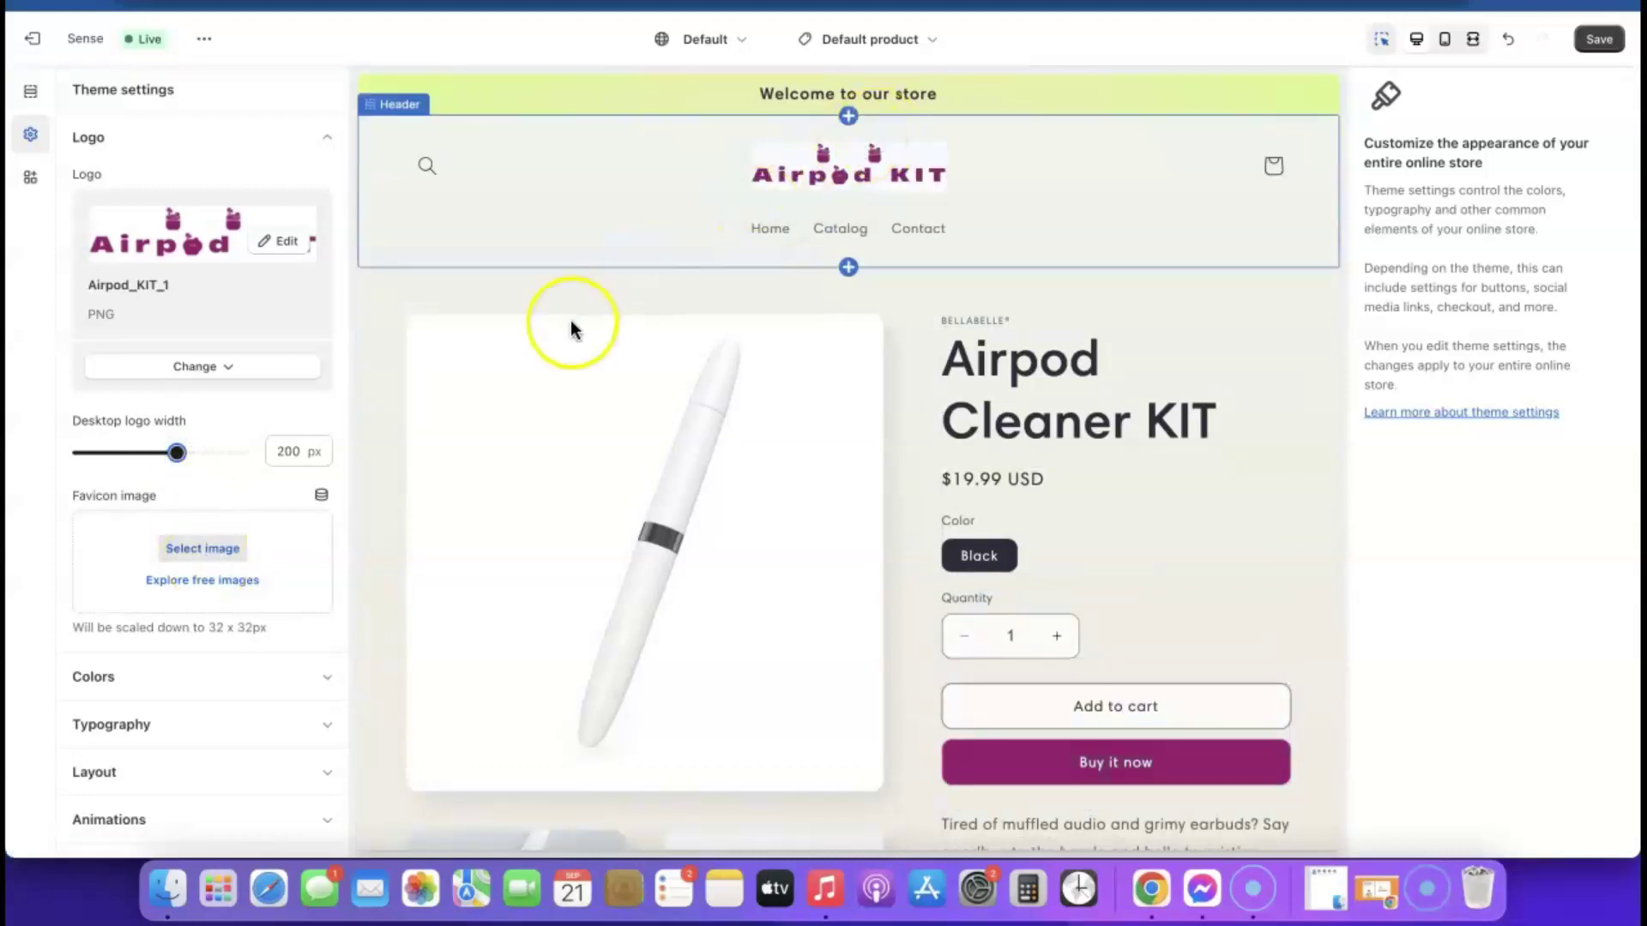
pyautogui.moveTo(178, 452); pyautogui.dragTo(197, 449)
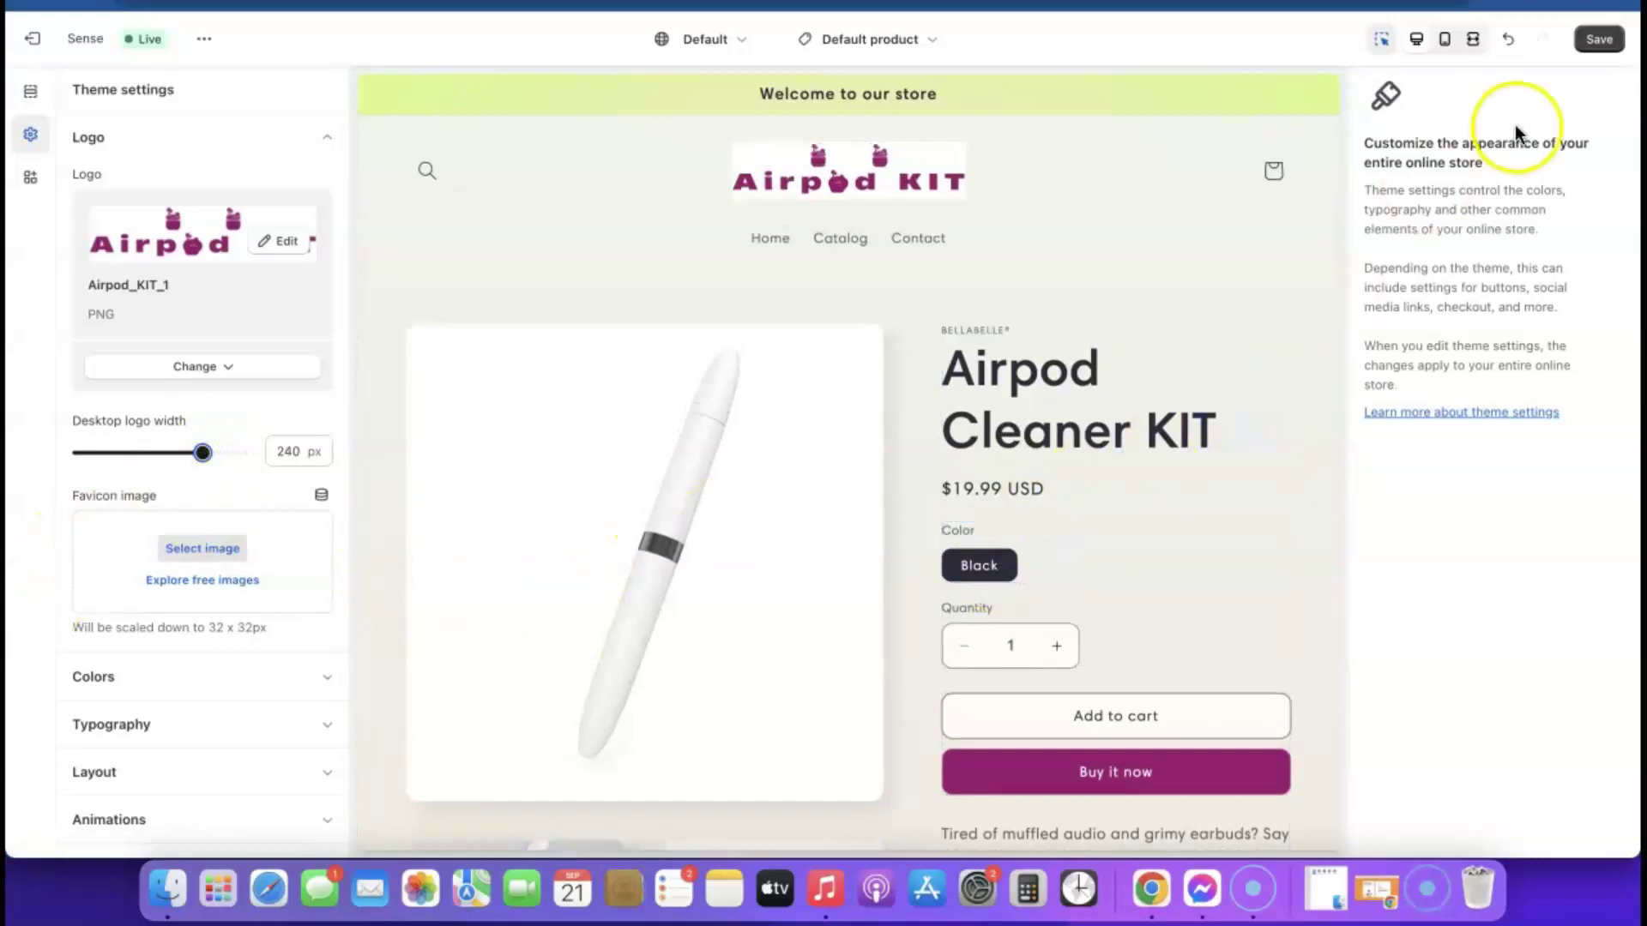
# Check the larger logo in the mobile preview, then return to desktop and collapse the logo settings.
pyautogui.click(1446, 39)
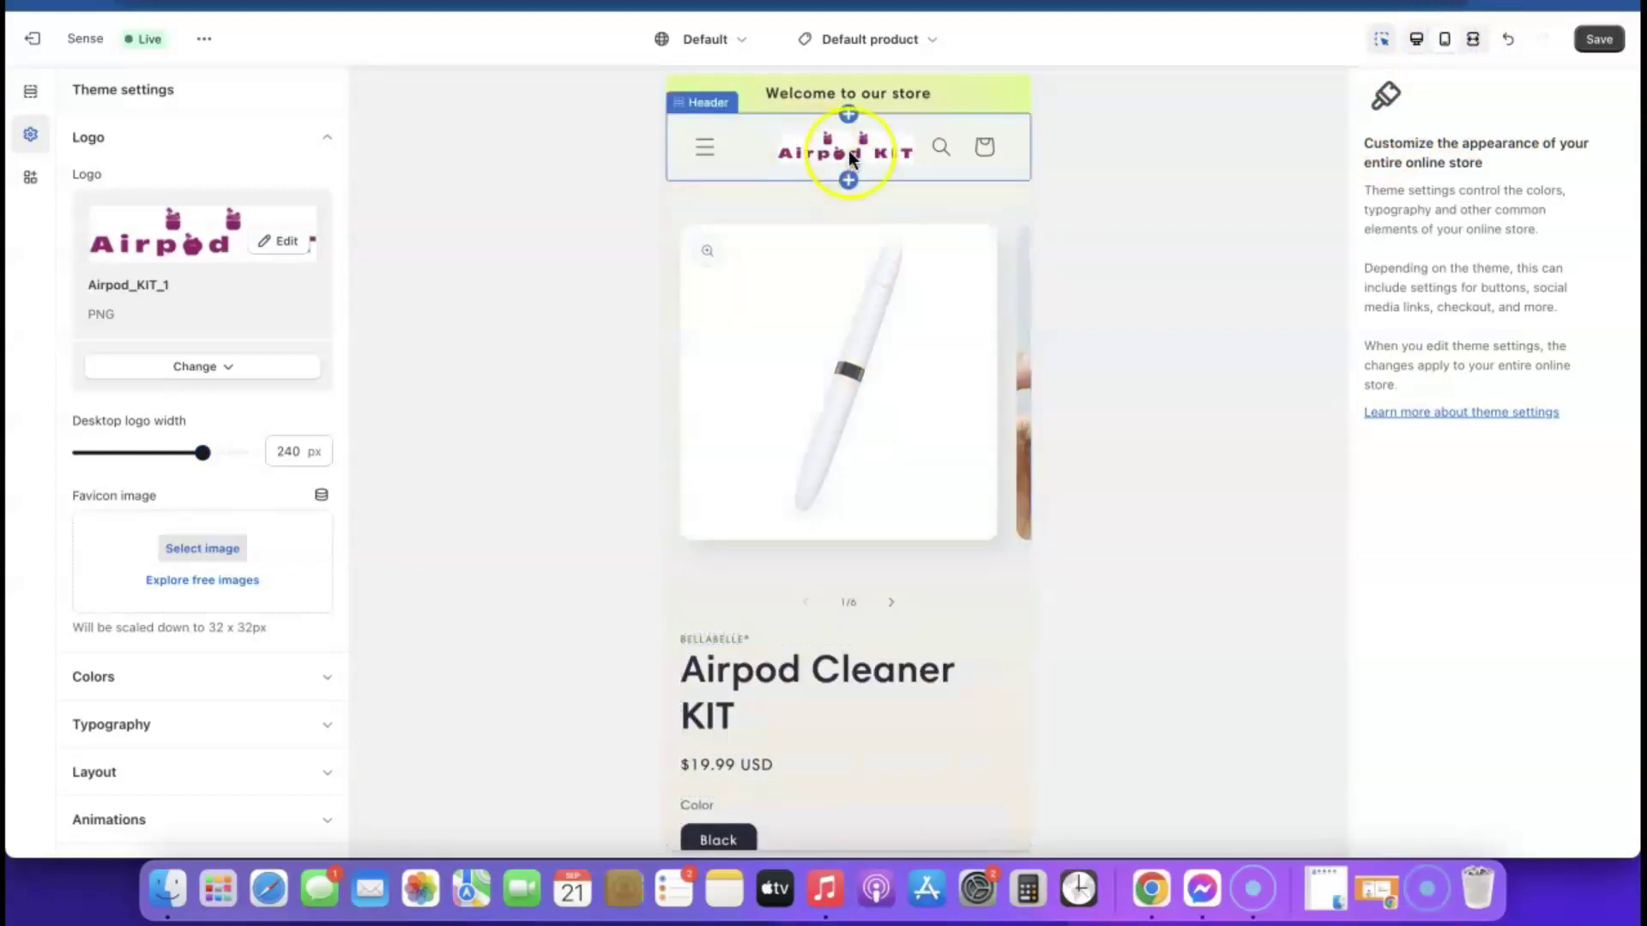
pyautogui.click(1416, 40)
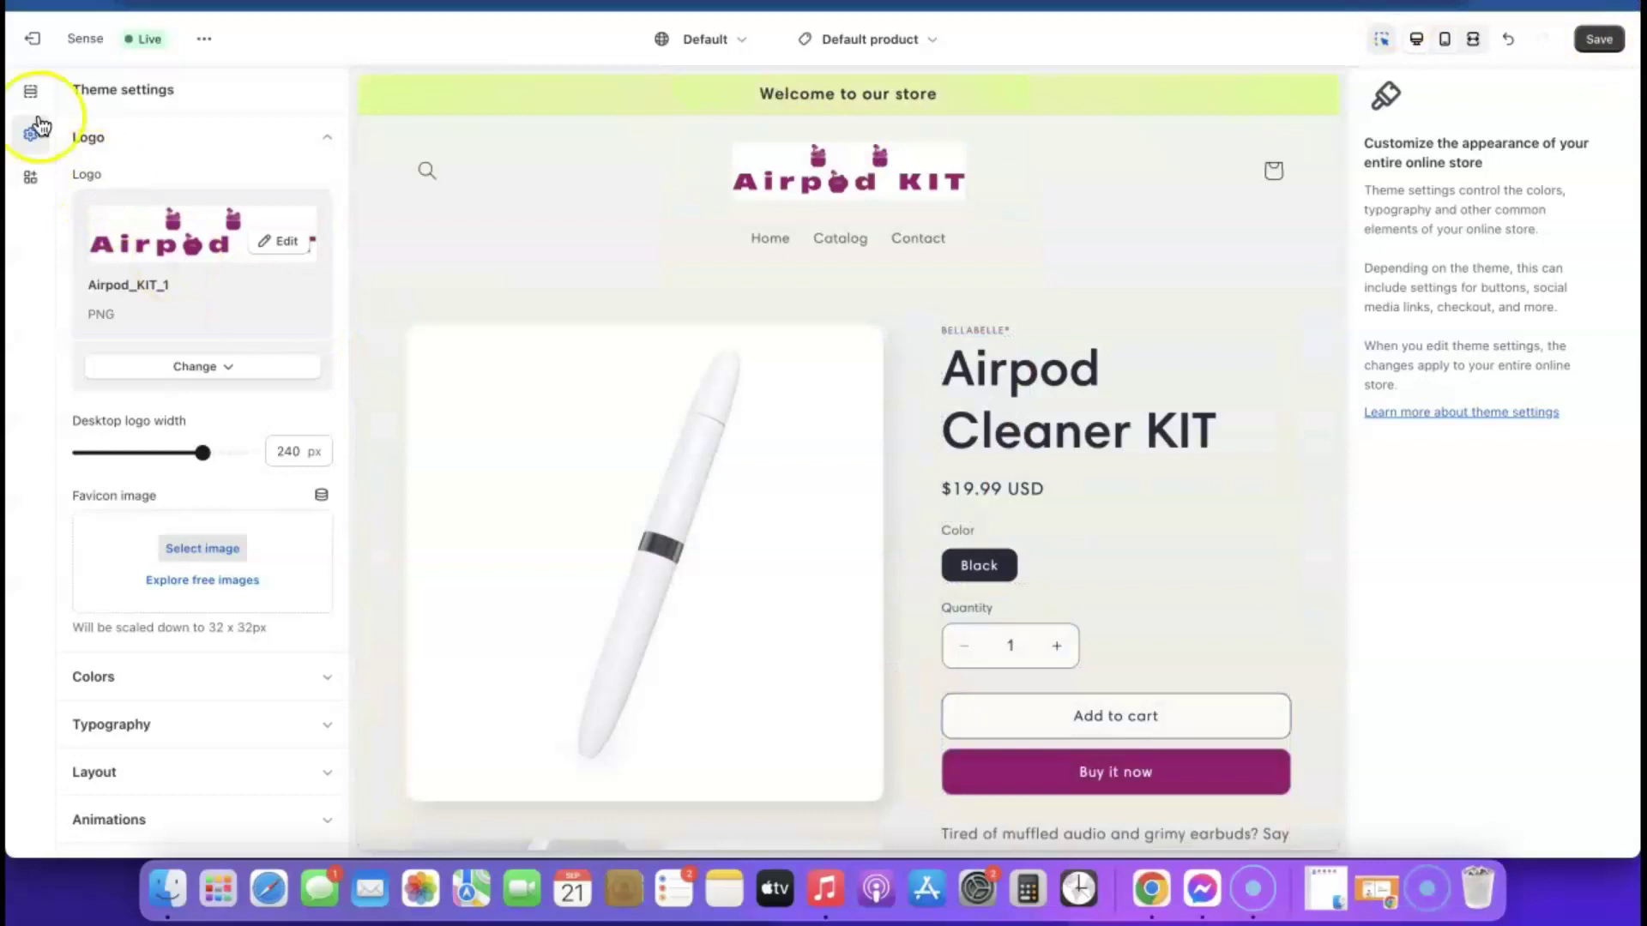
pyautogui.click(31, 132)
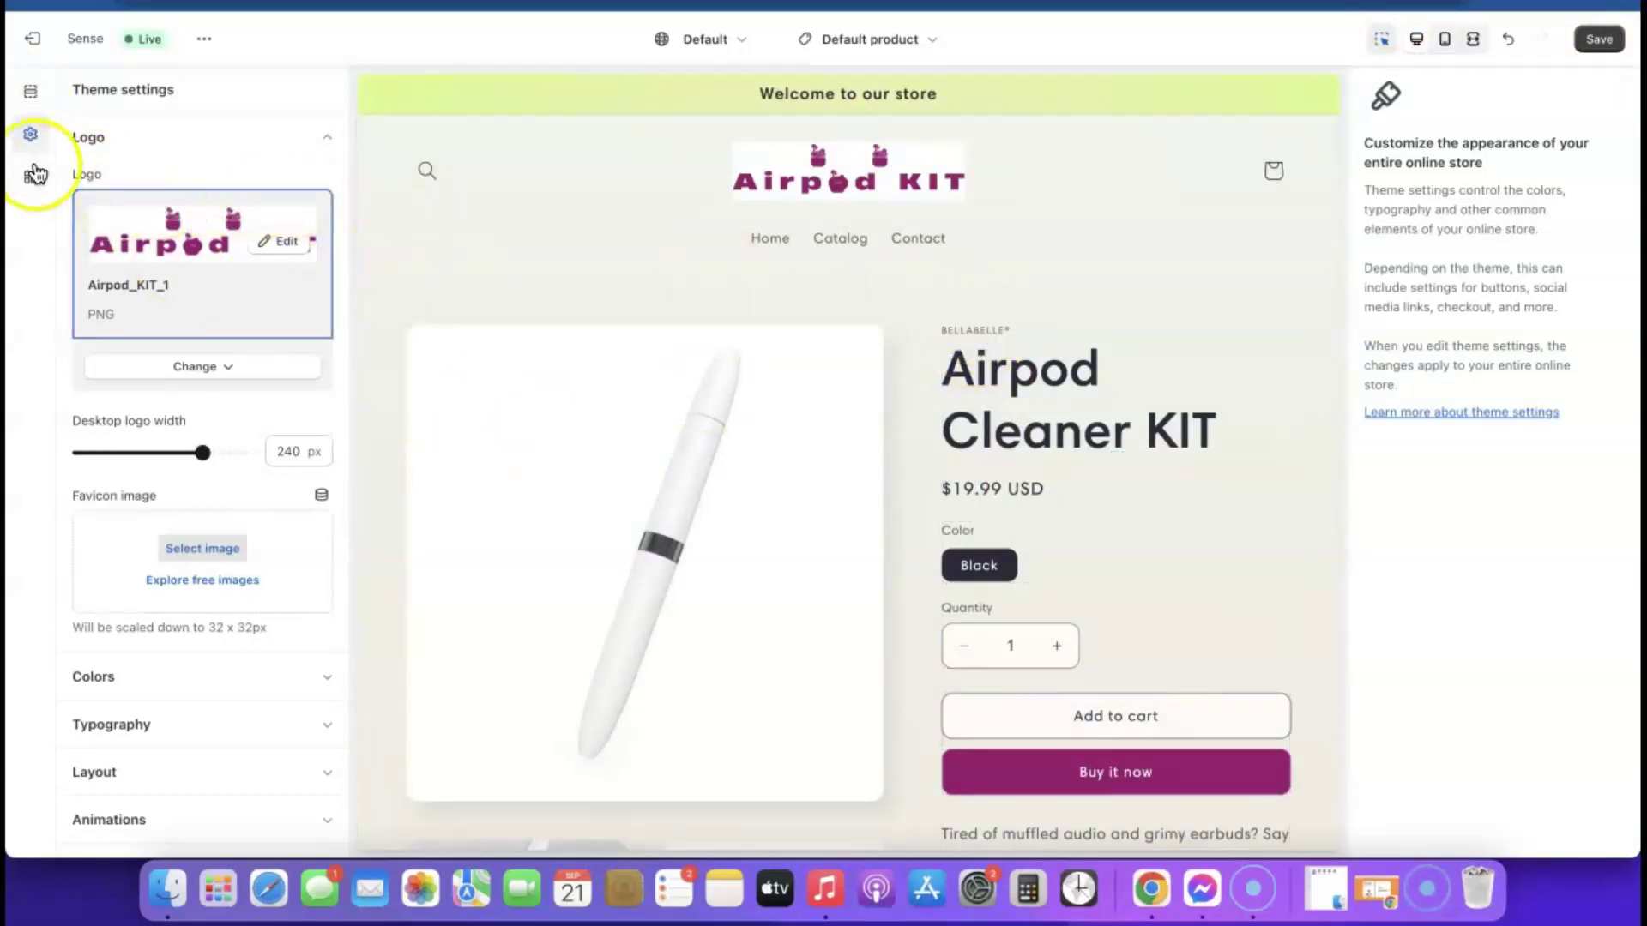
pyautogui.click(31, 137)
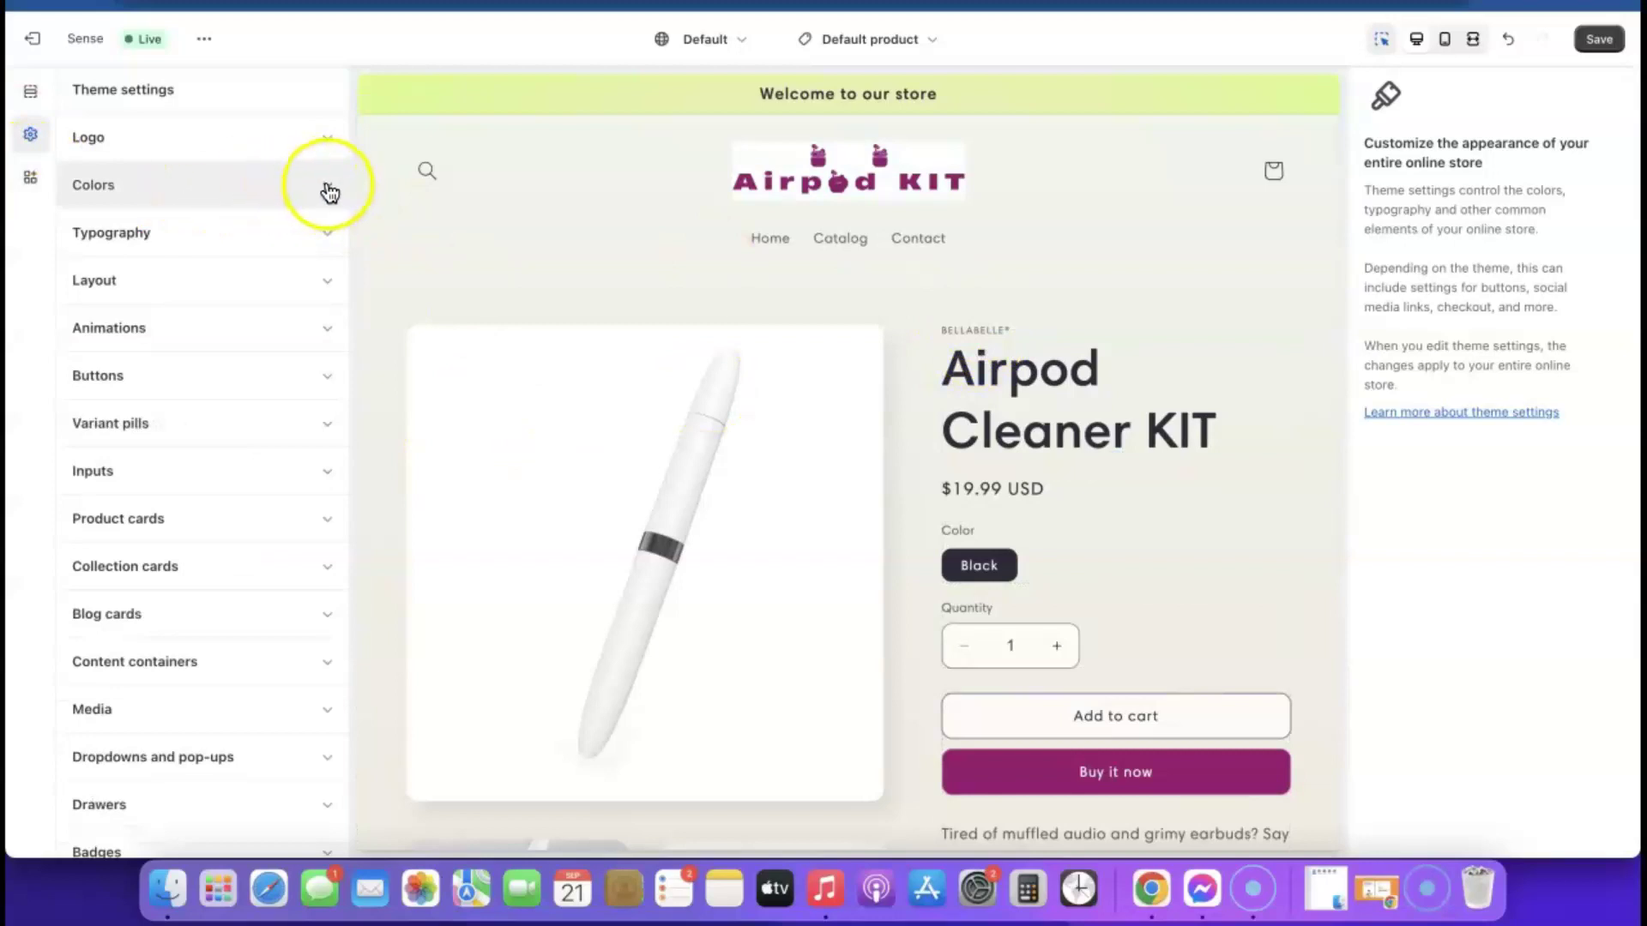
# Set colour Scheme 1's background colour to white #FFF.
pyautogui.click(331, 190)
pyautogui.click(109, 317)
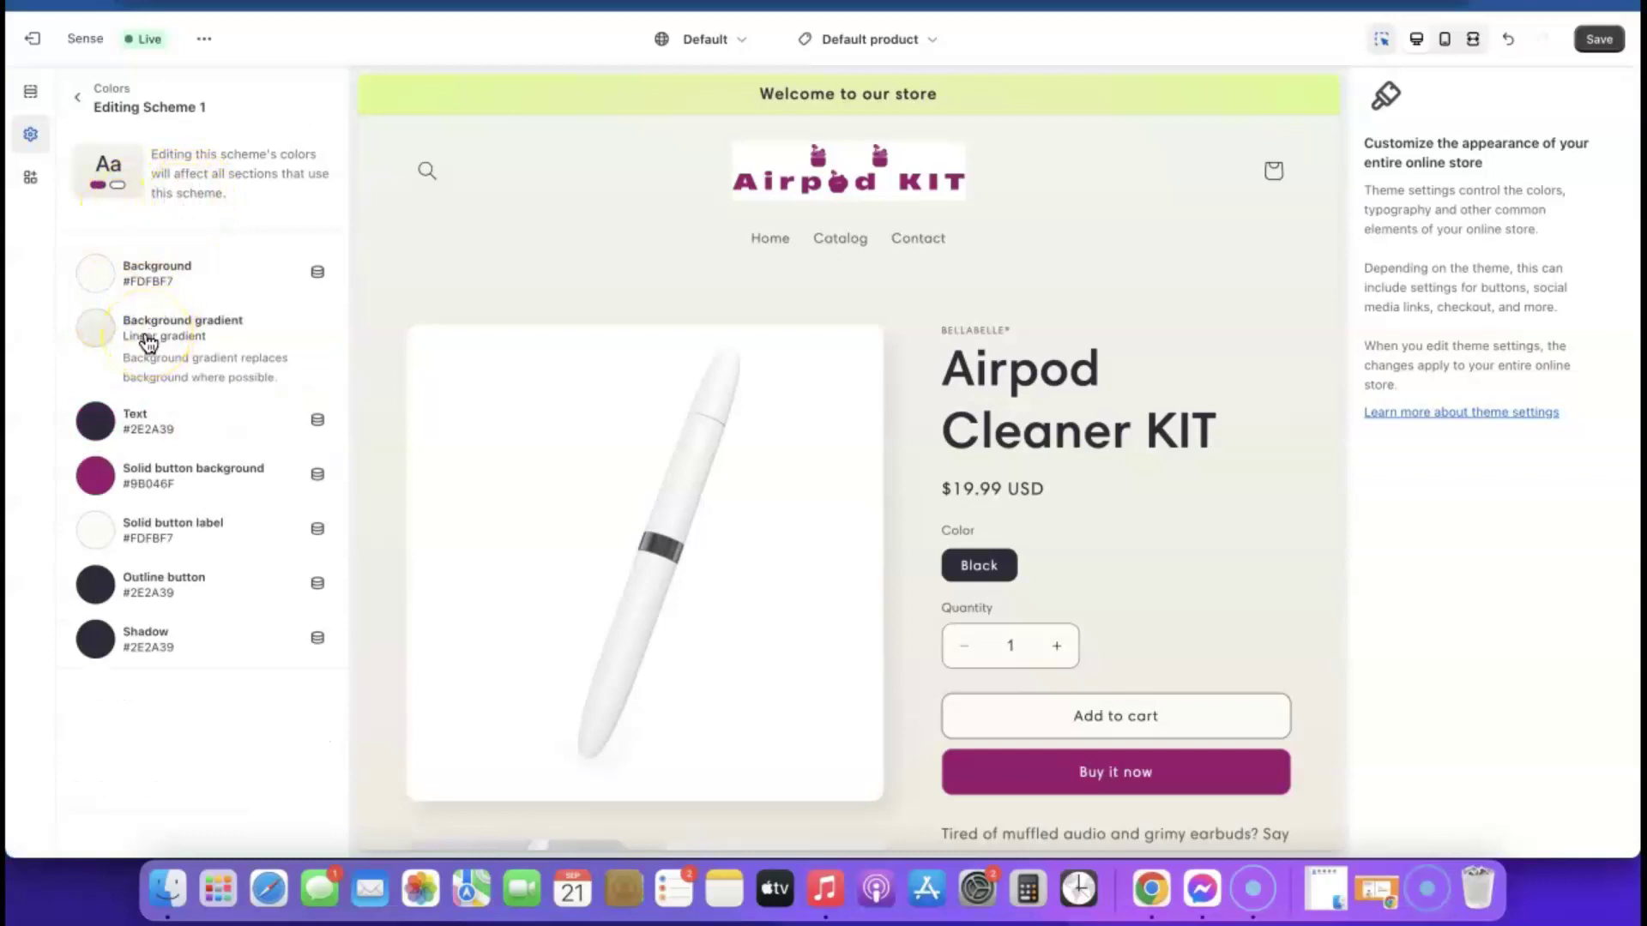
pyautogui.click(103, 275)
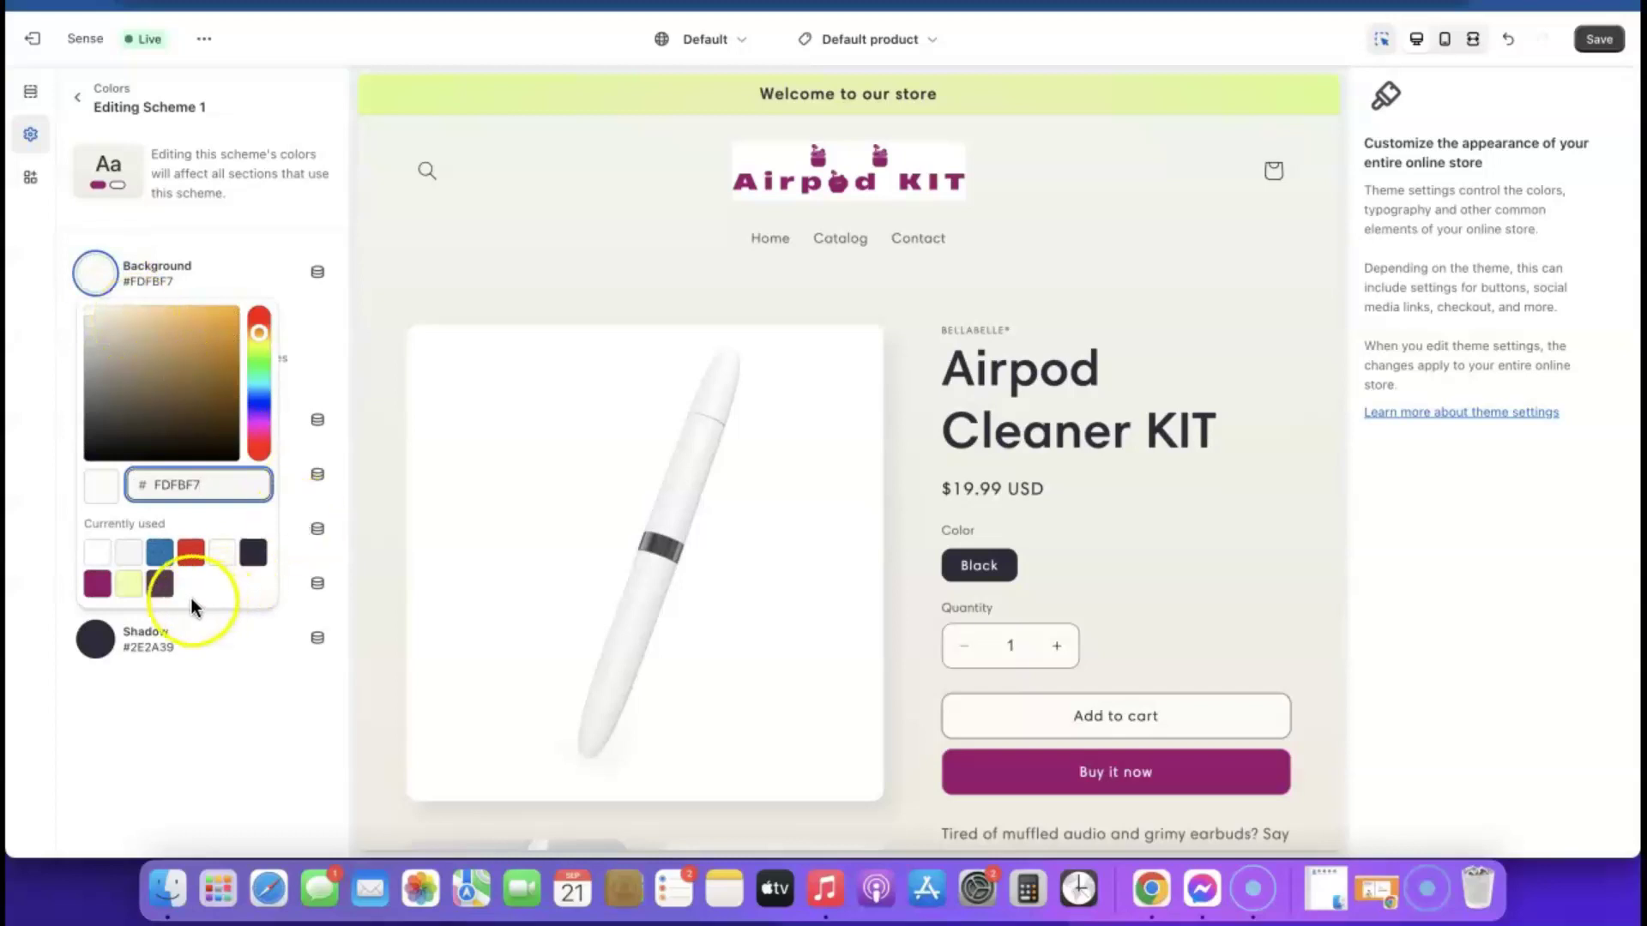
pyautogui.click(93, 559)
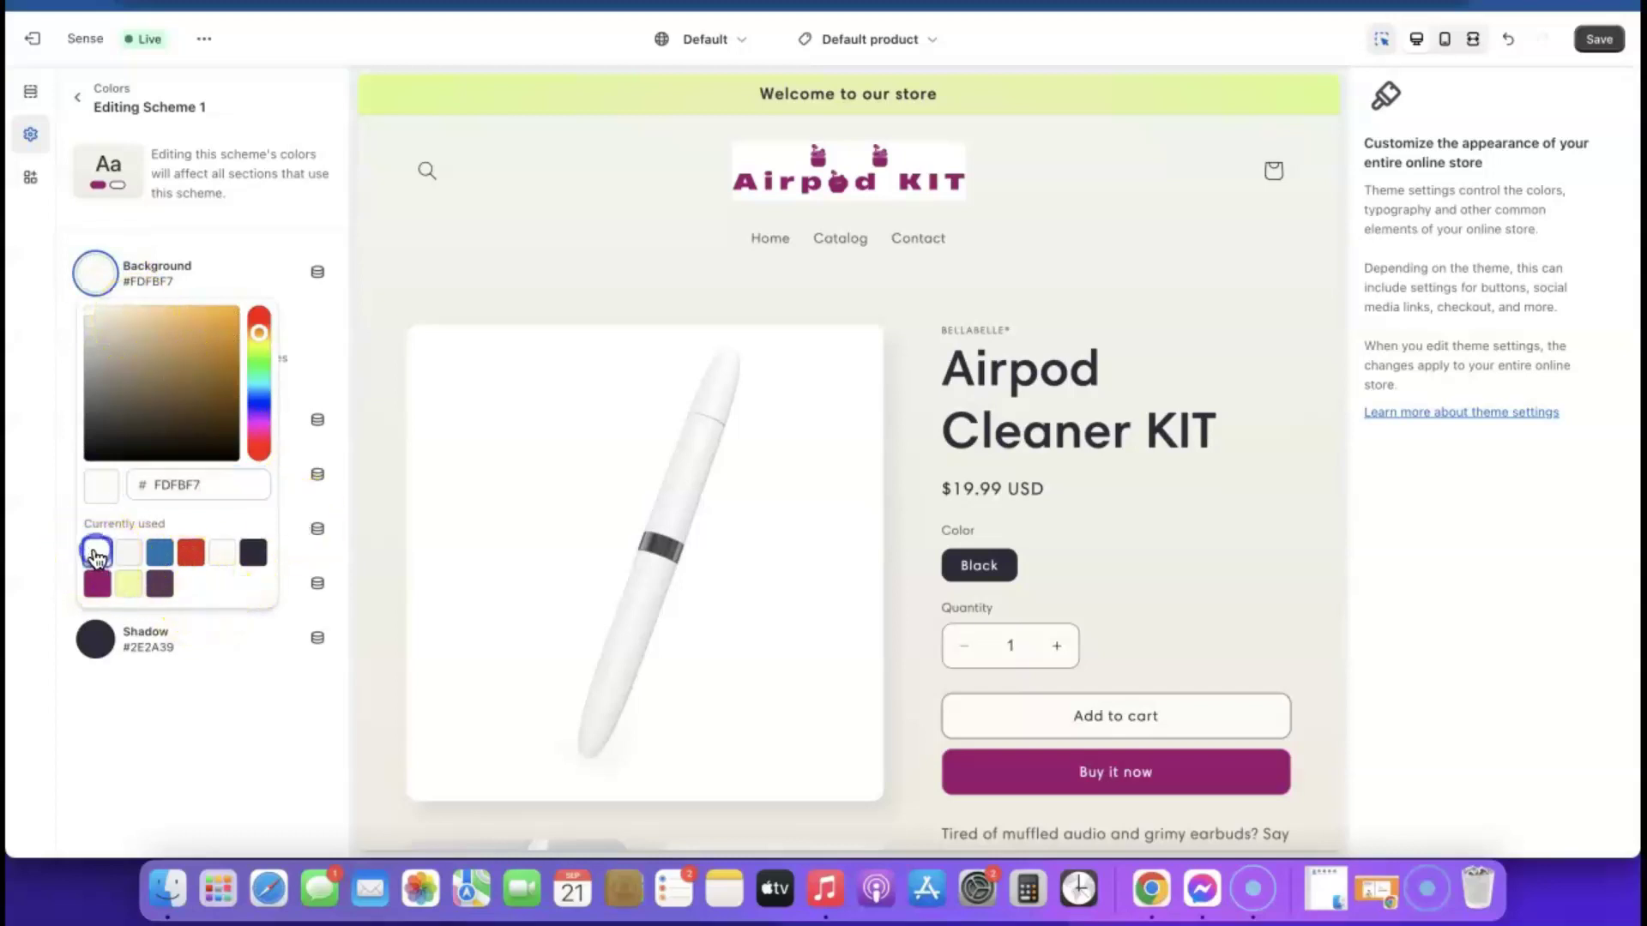
pyautogui.click(169, 687)
# Remove Scheme 1's background gradient and close the gradient options.
pyautogui.click(174, 335)
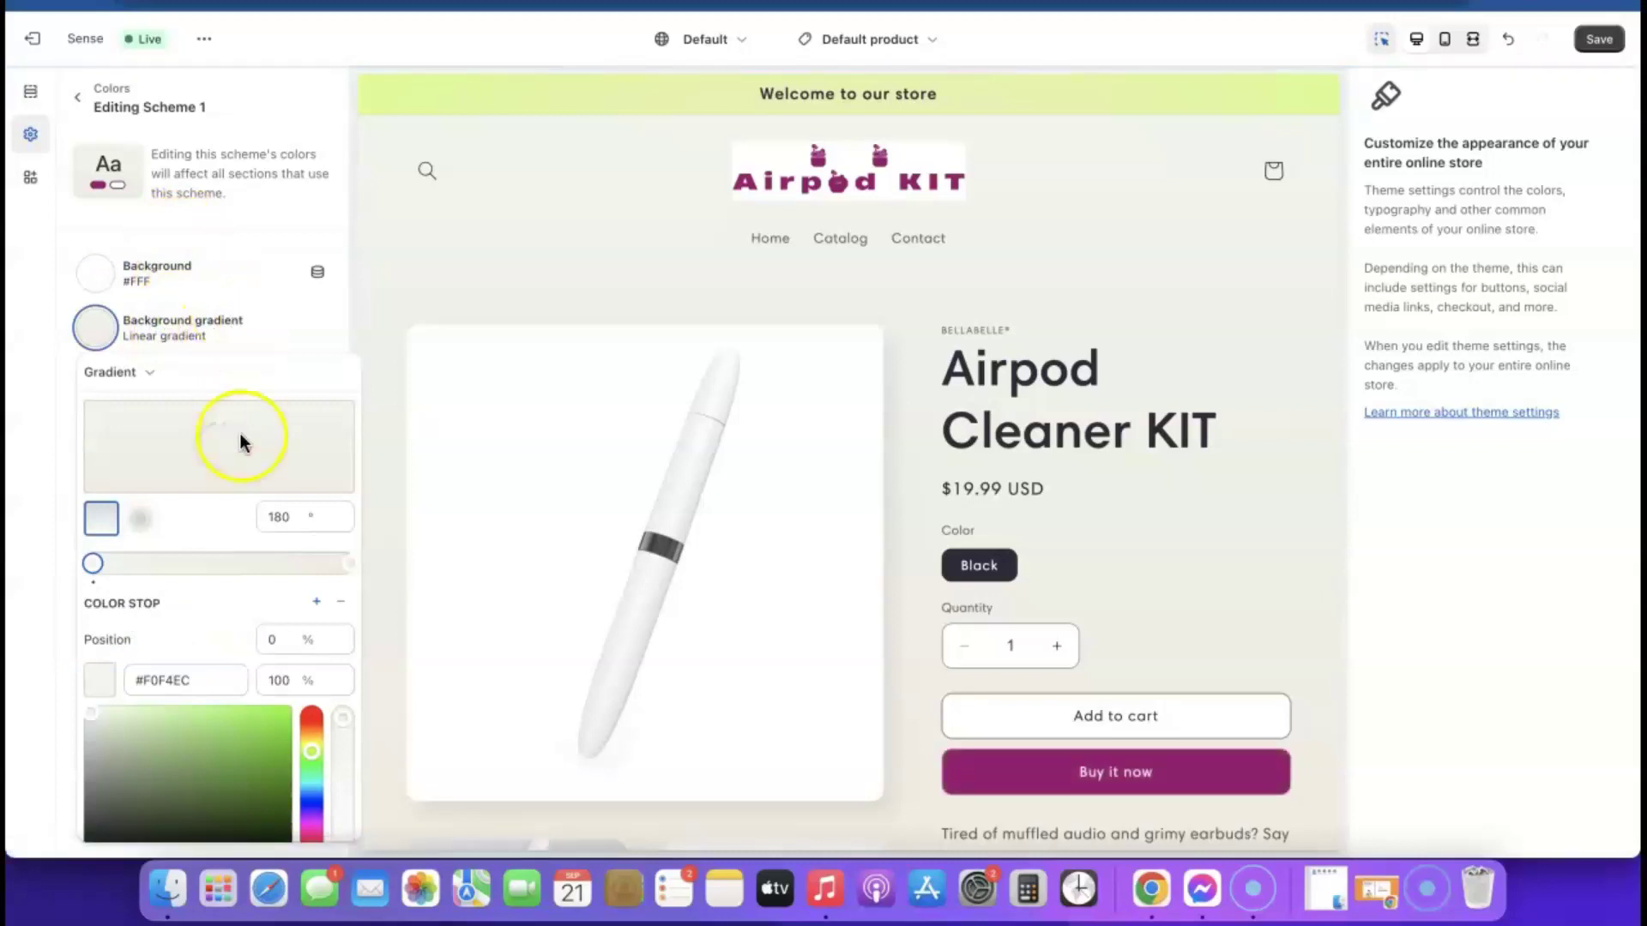
pyautogui.click(281, 325)
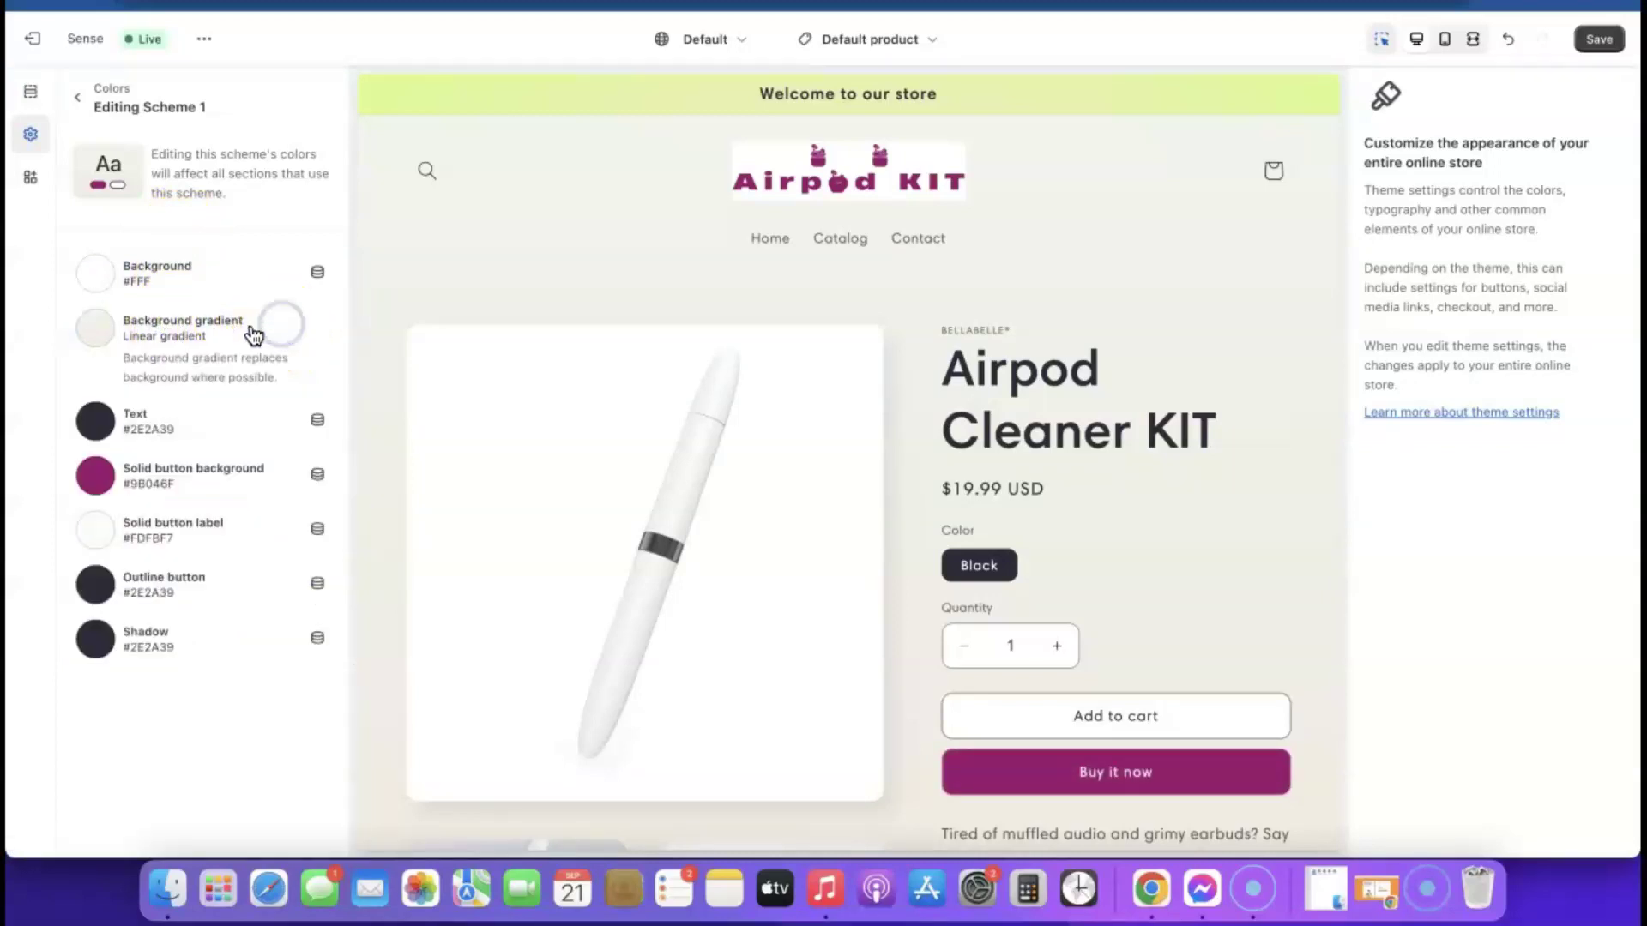
pyautogui.click(200, 328)
pyautogui.scroll(-3, 202, 558)
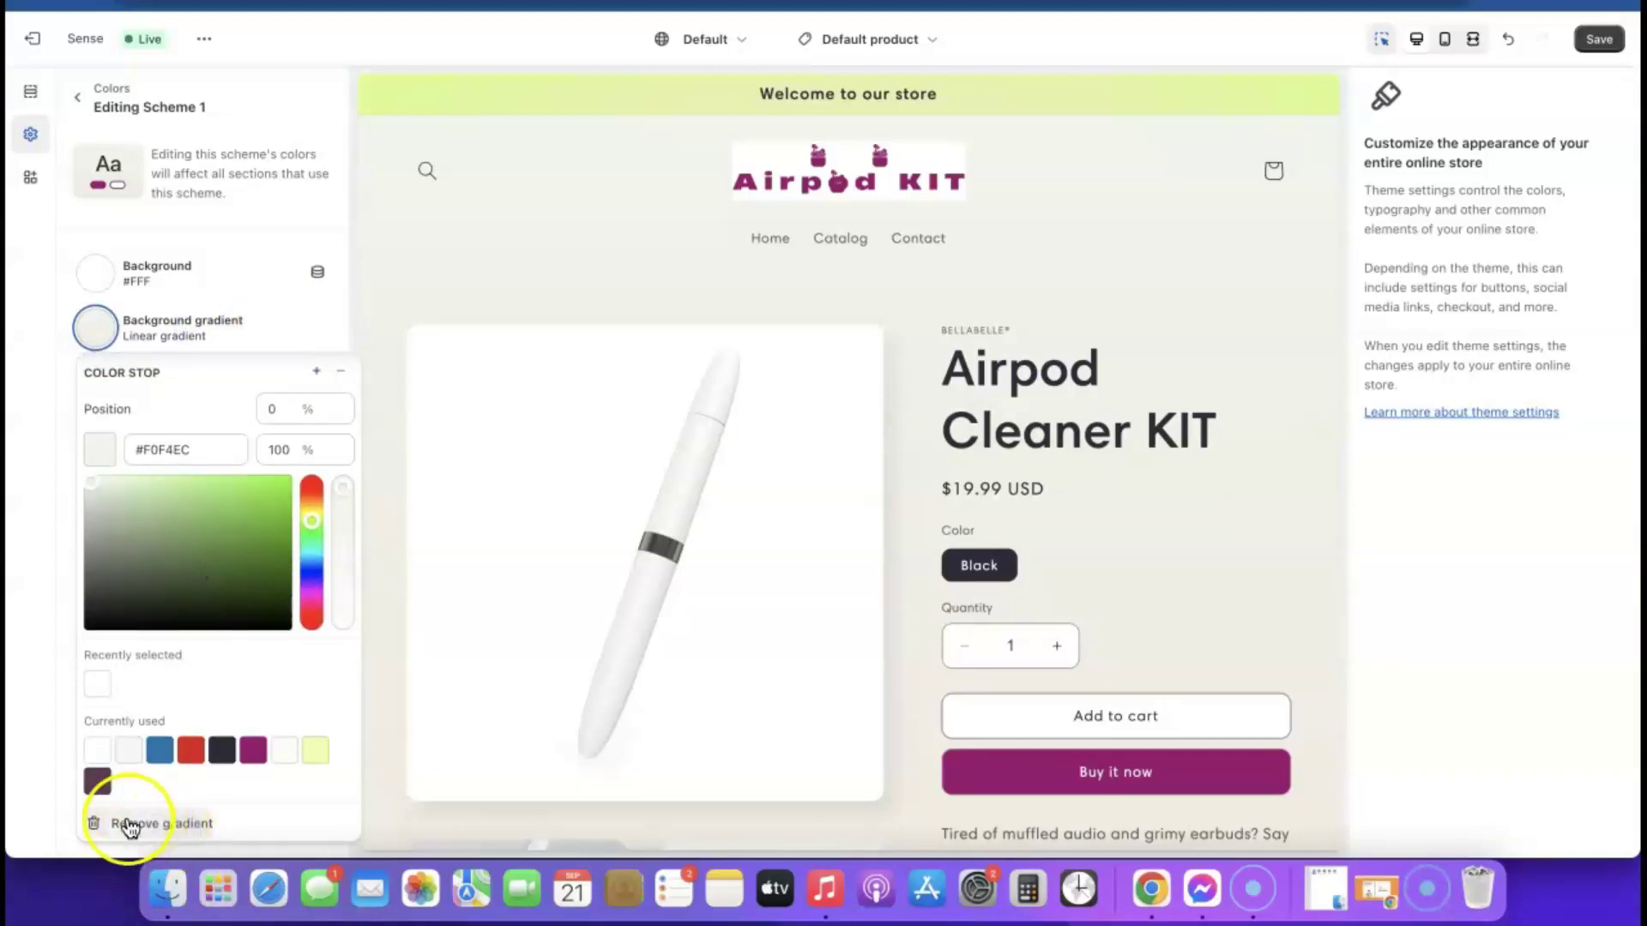
pyautogui.click(129, 825)
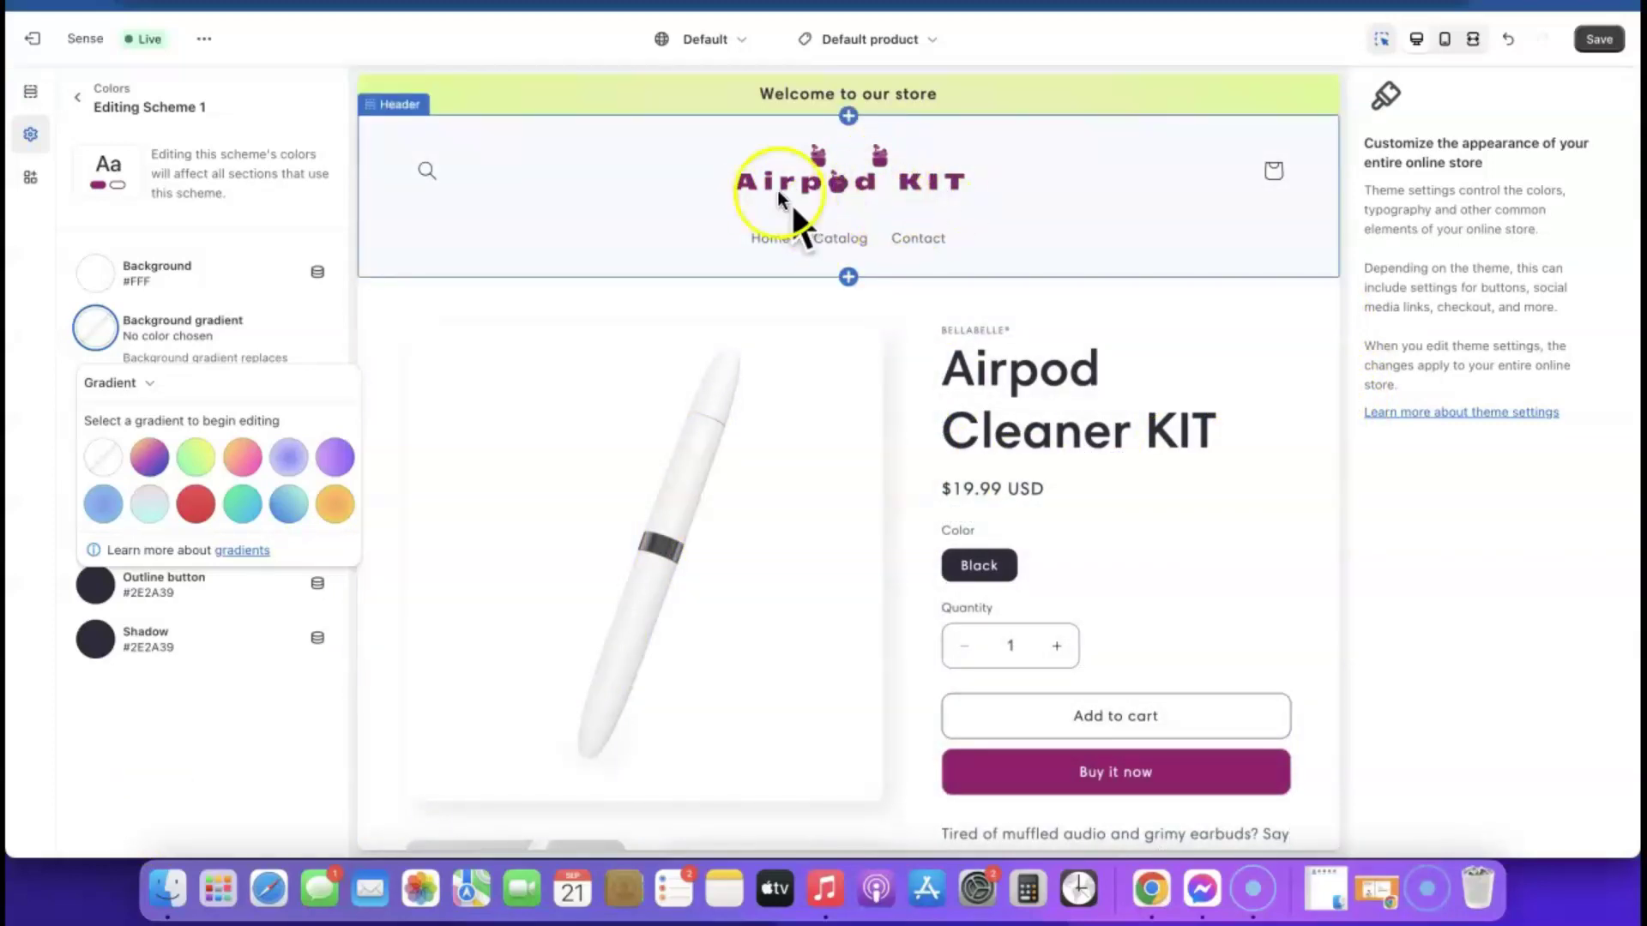
pyautogui.scroll(-10, 1129, 497)
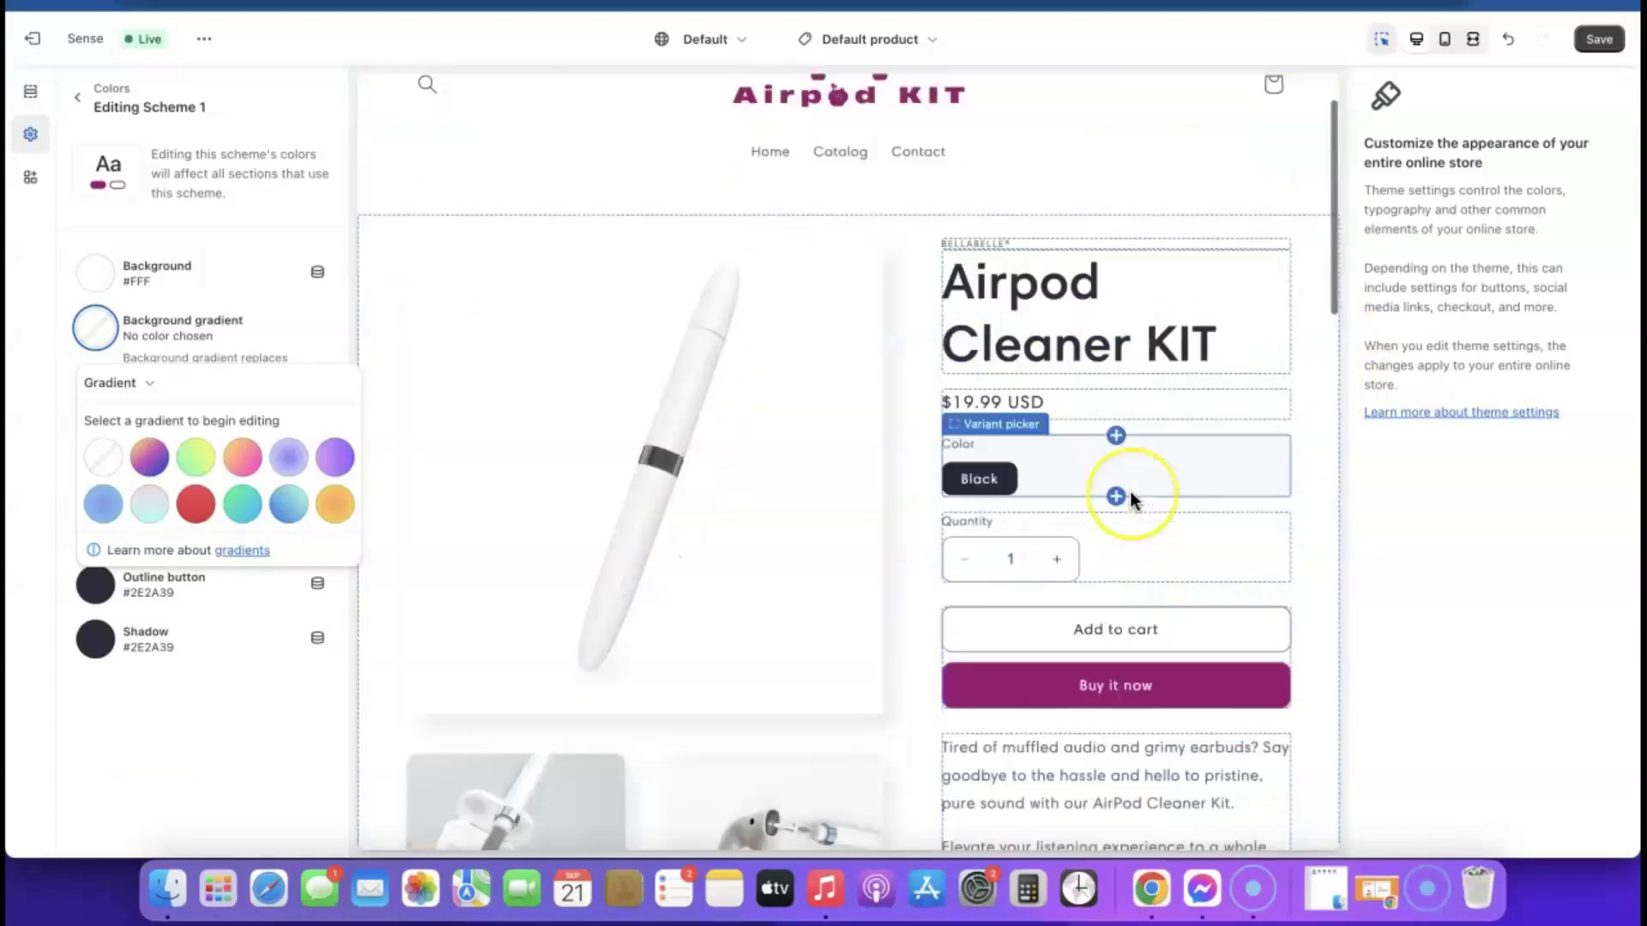
pyautogui.scroll(-5, 1130, 491)
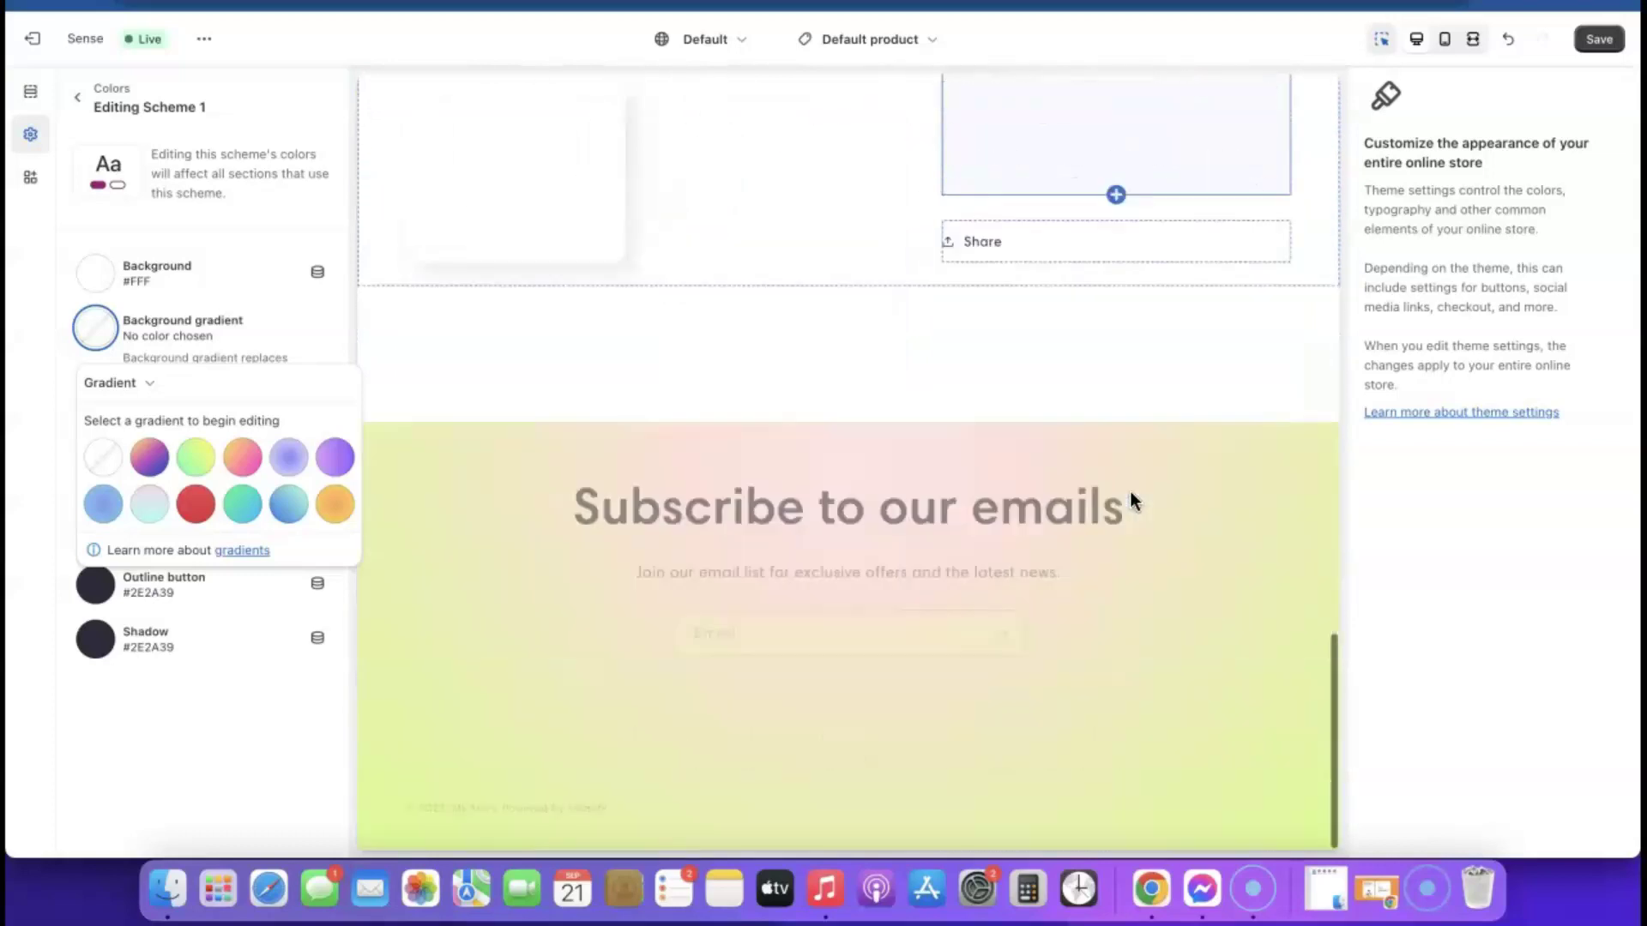
pyautogui.scroll(20, 1129, 491)
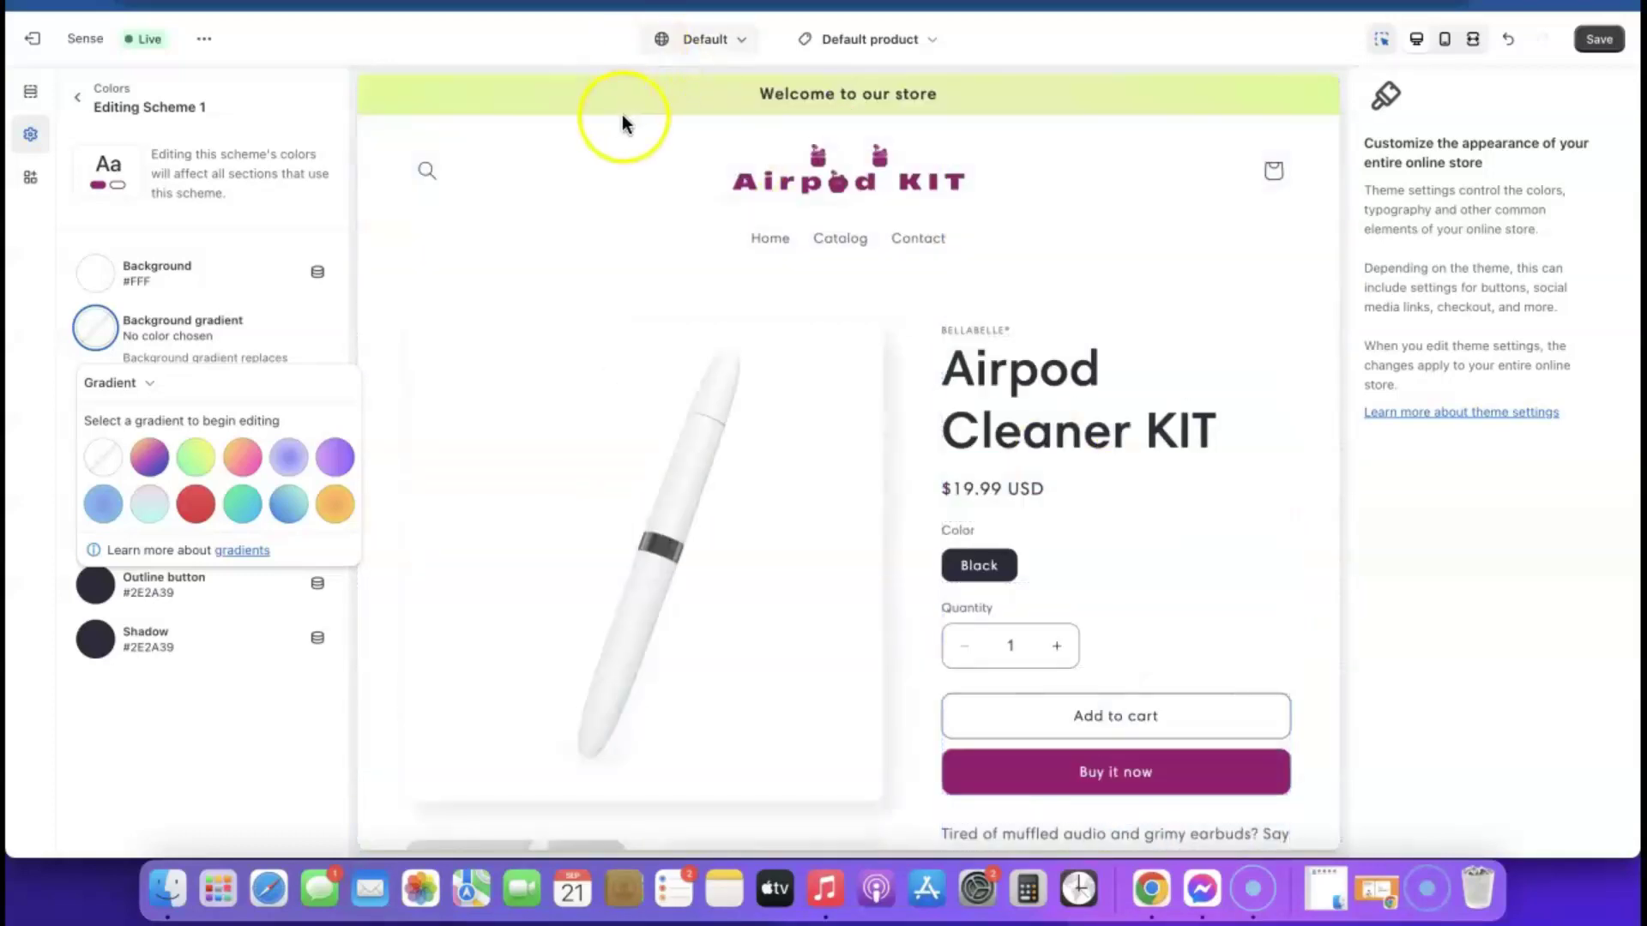
pyautogui.scroll(-10, 969, 255)
pyautogui.scroll(-10, 976, 250)
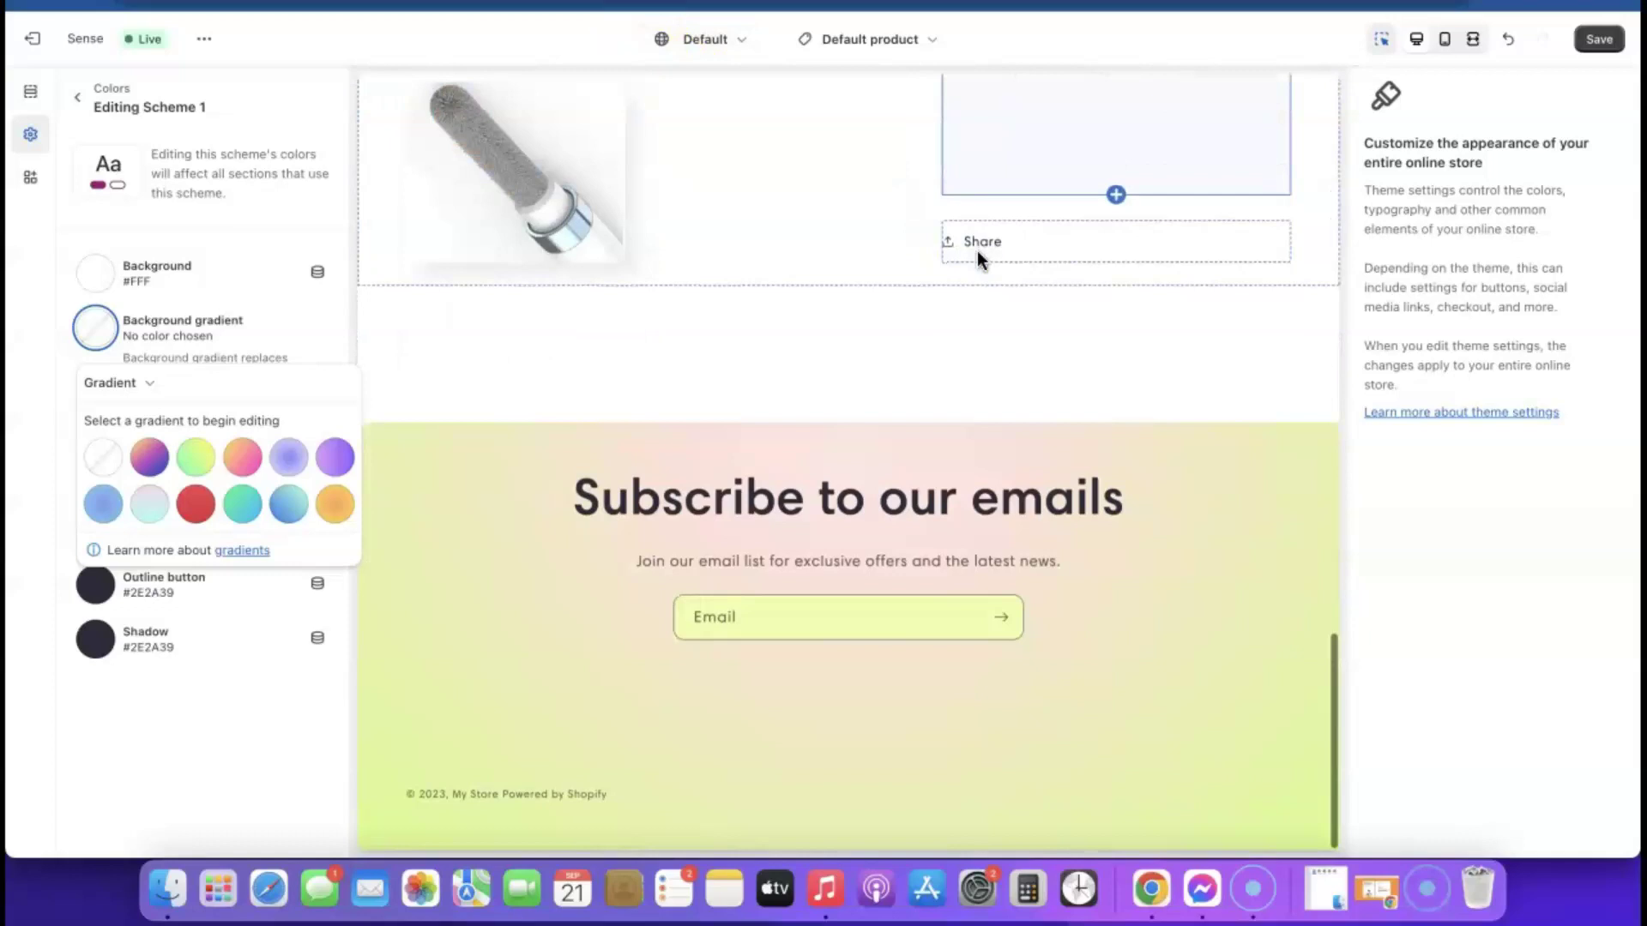
pyautogui.click(84, 214)
# Remove Scheme 2's radial background gradient, leaving a flat #EDFFA7 background.
pyautogui.click(79, 108)
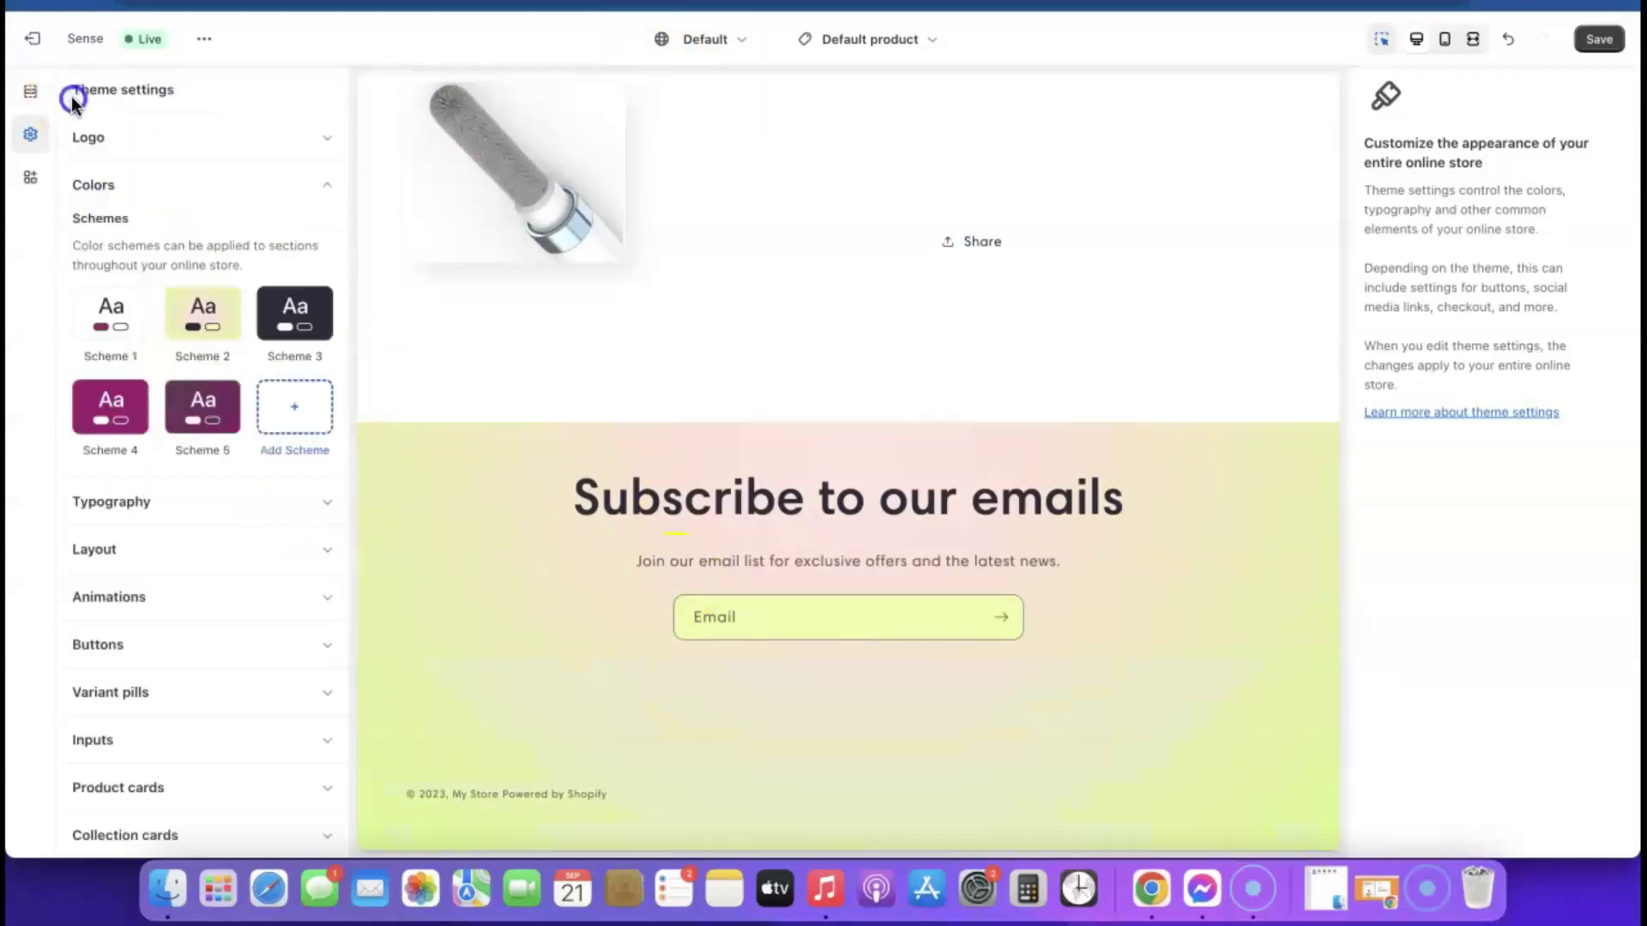
pyautogui.click(203, 326)
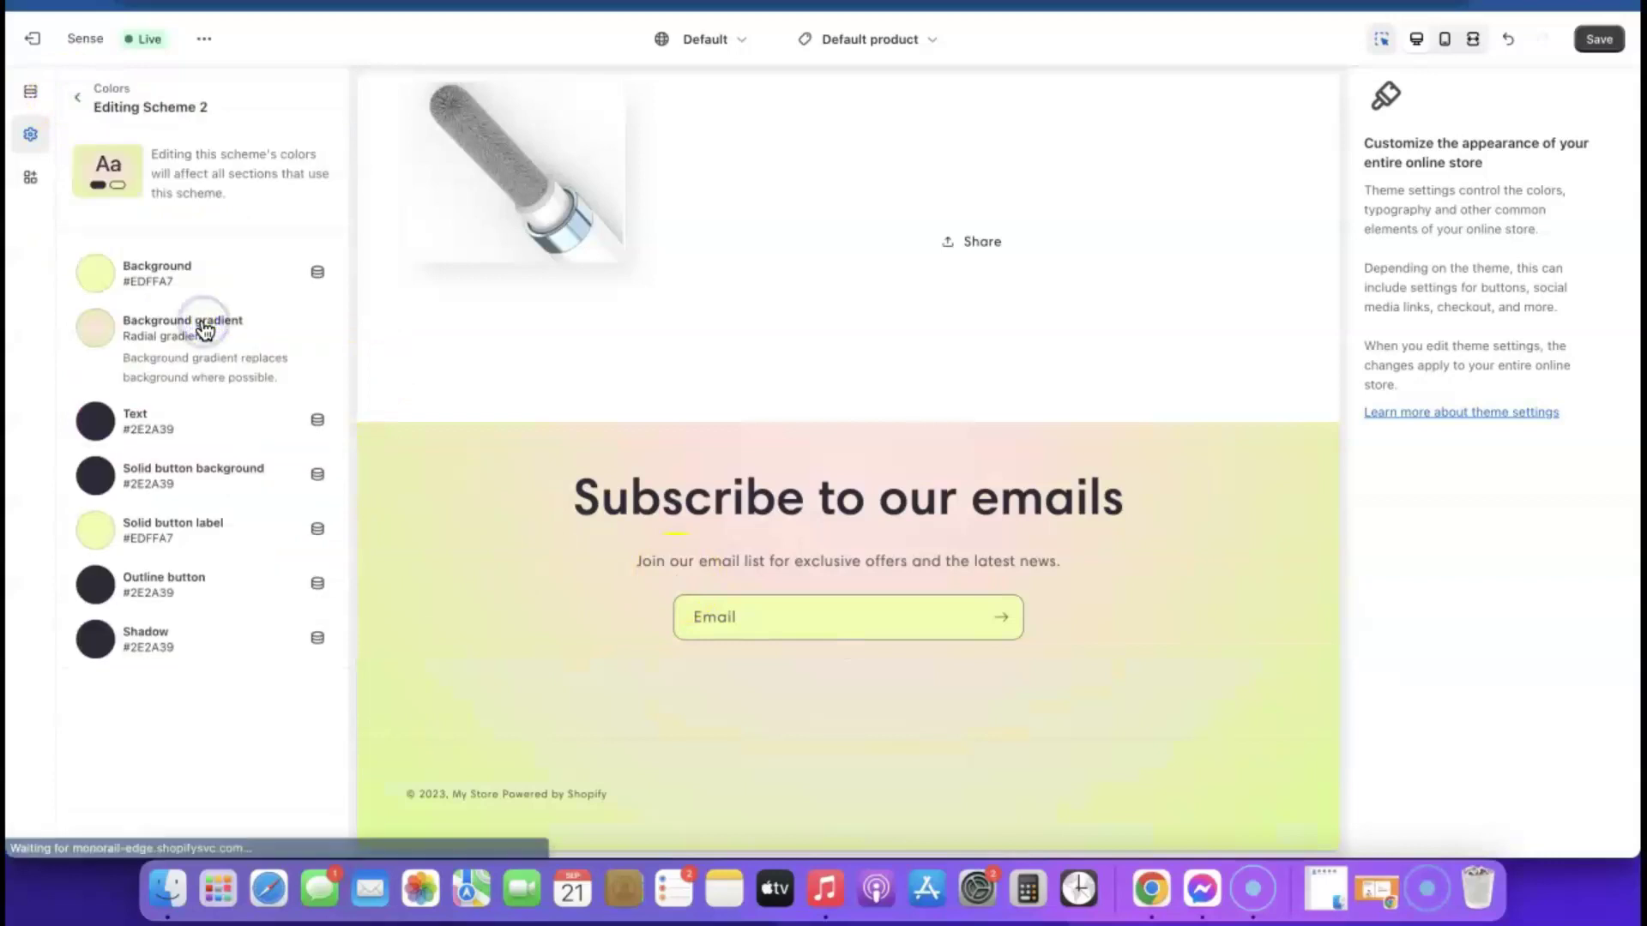
pyautogui.click(162, 330)
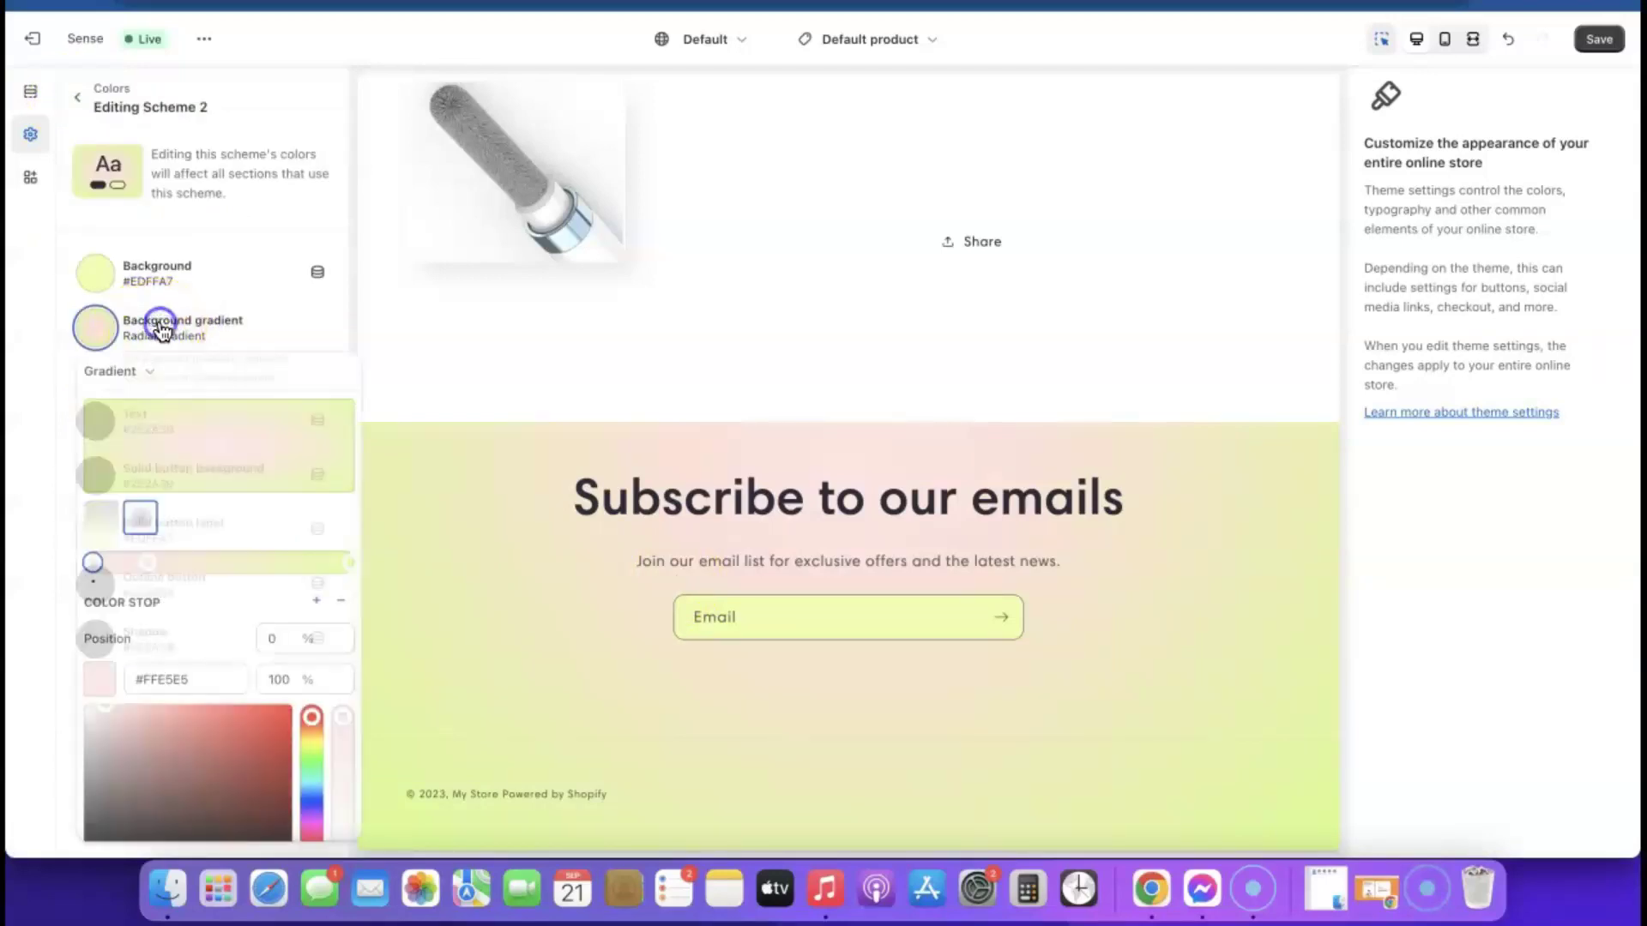
pyautogui.scroll(-3, 184, 488)
pyautogui.click(157, 836)
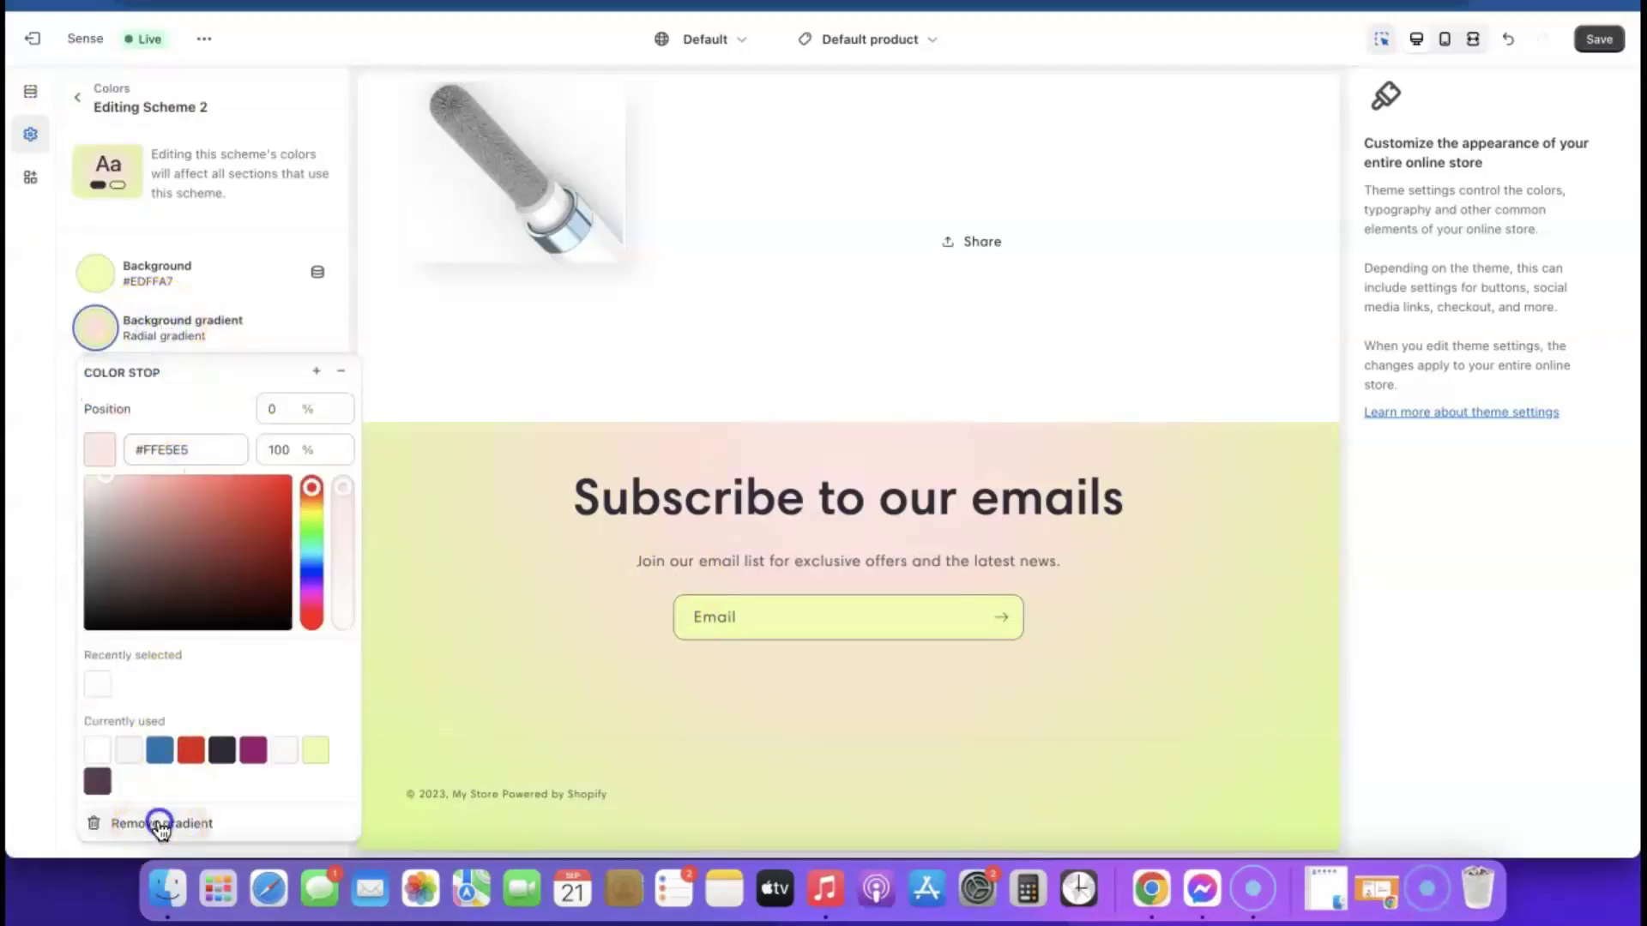
pyautogui.click(86, 723)
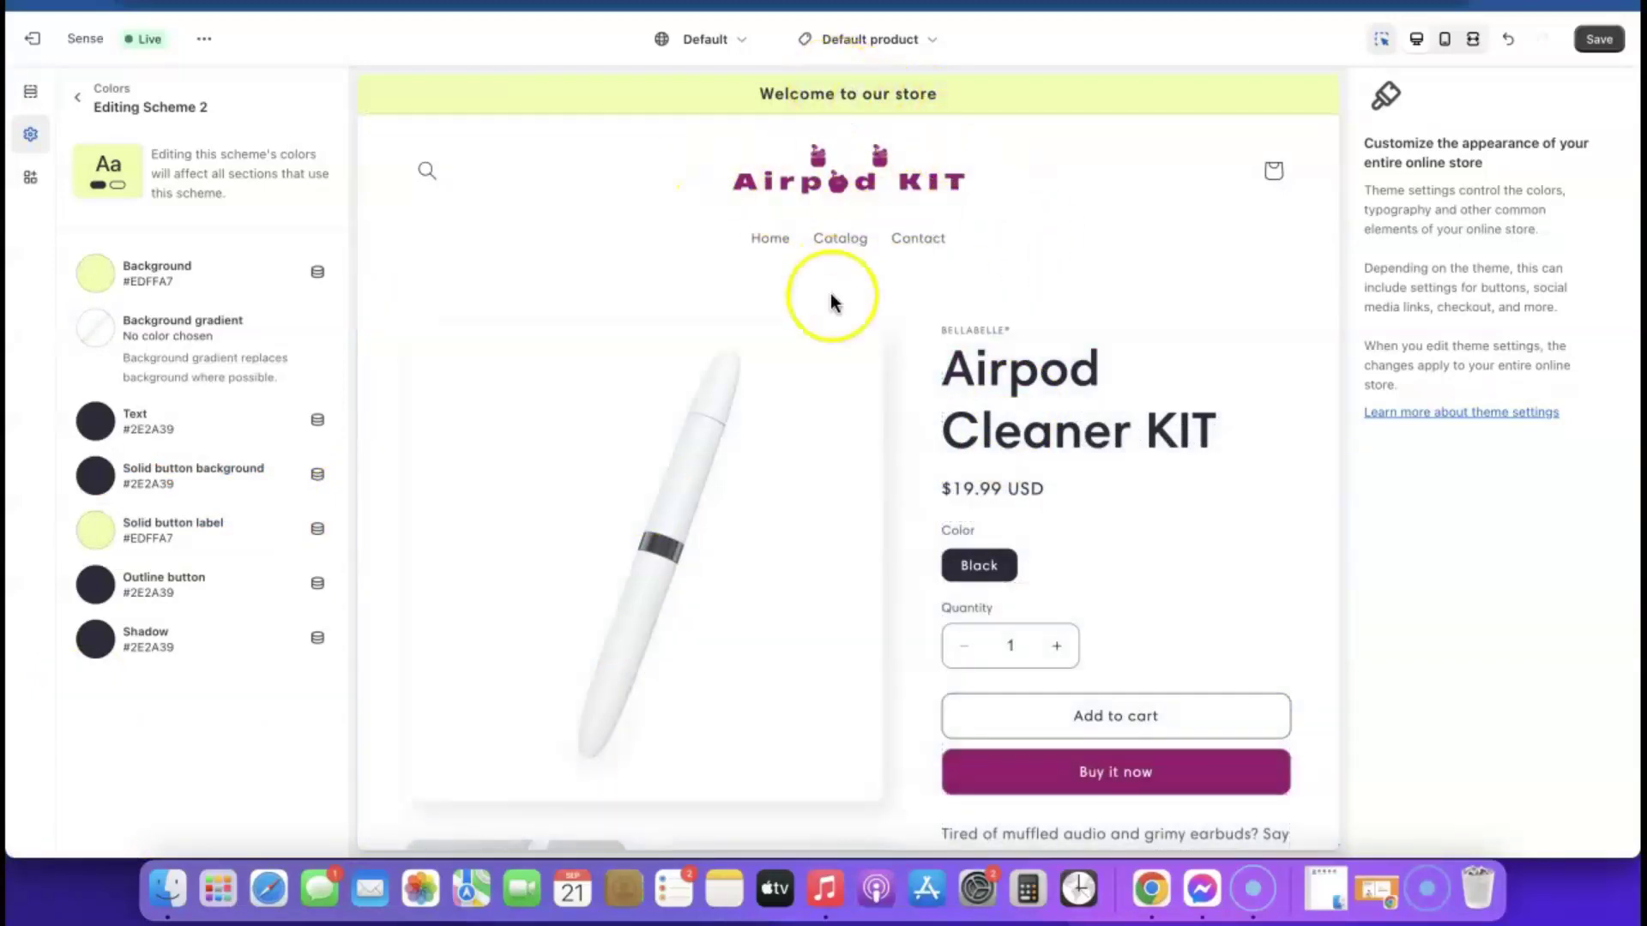
# Change Scheme 2's background from #EDFFA7 to light pink #E1C3D8.
pyautogui.click(96, 274)
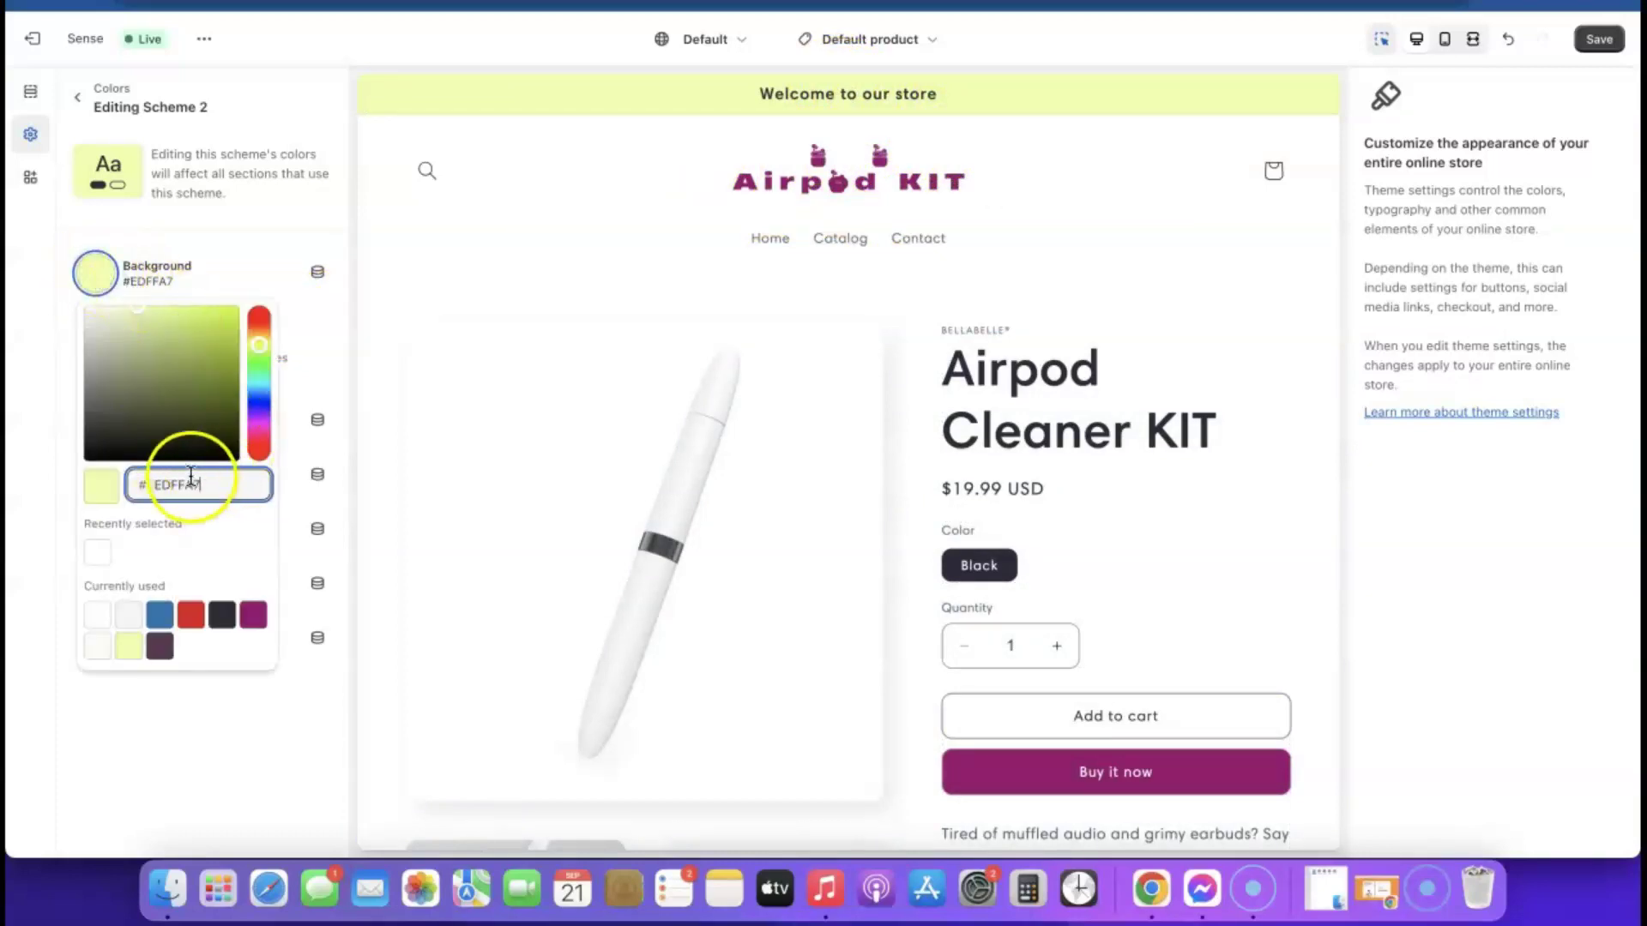
pyautogui.click(253, 615)
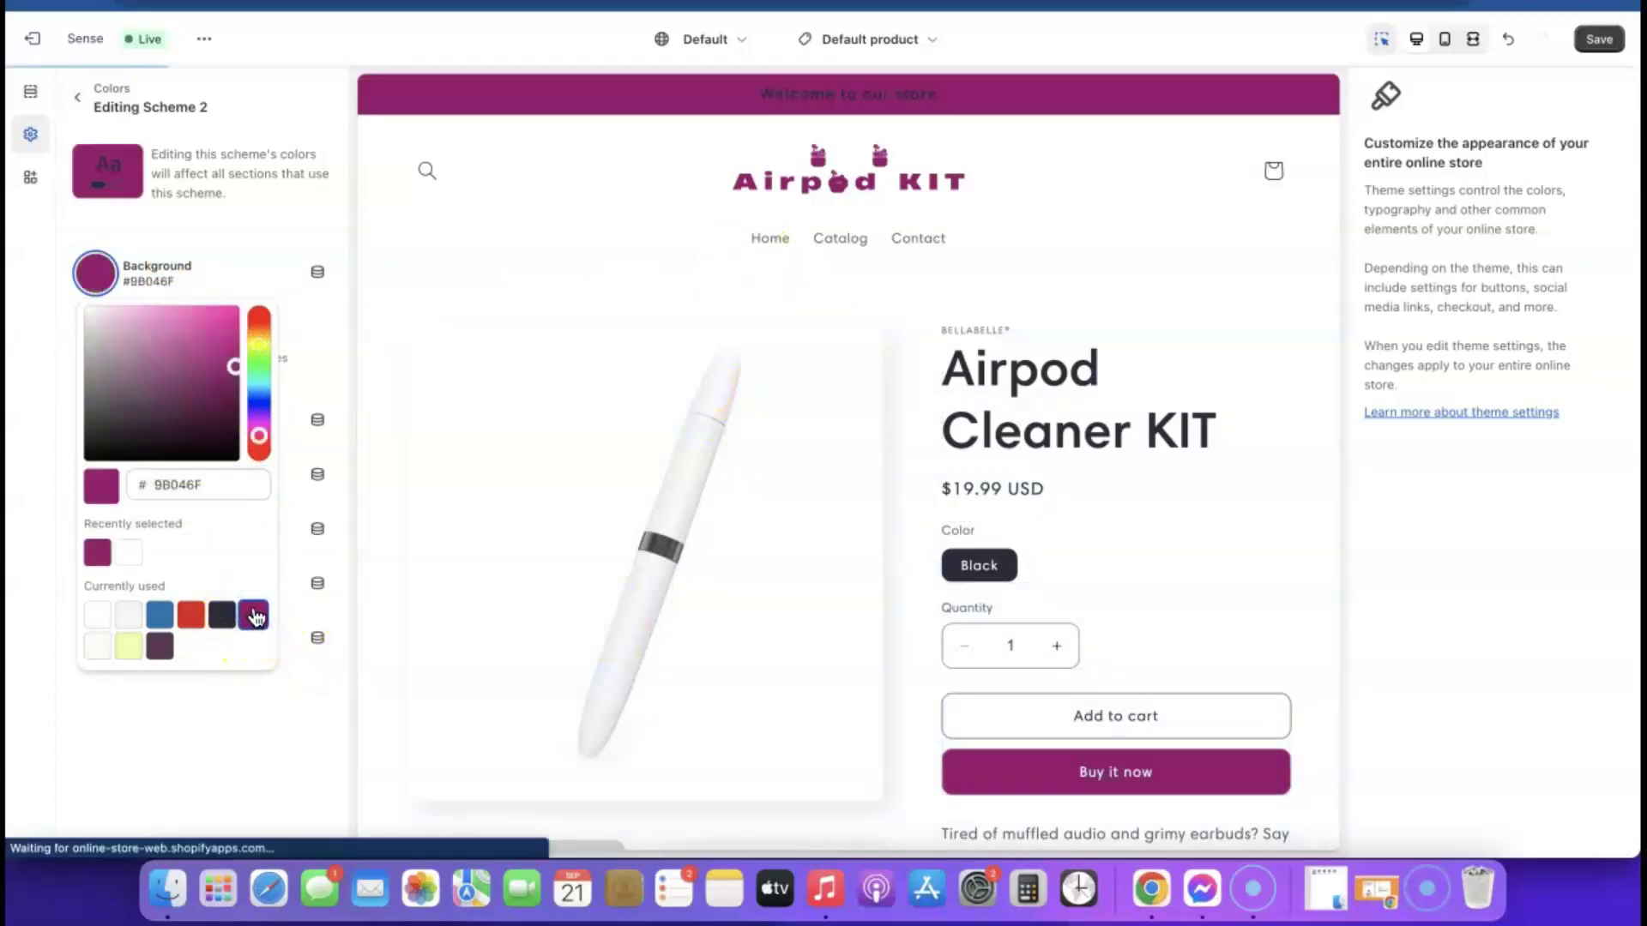
pyautogui.moveTo(227, 371); pyautogui.dragTo(101, 327)
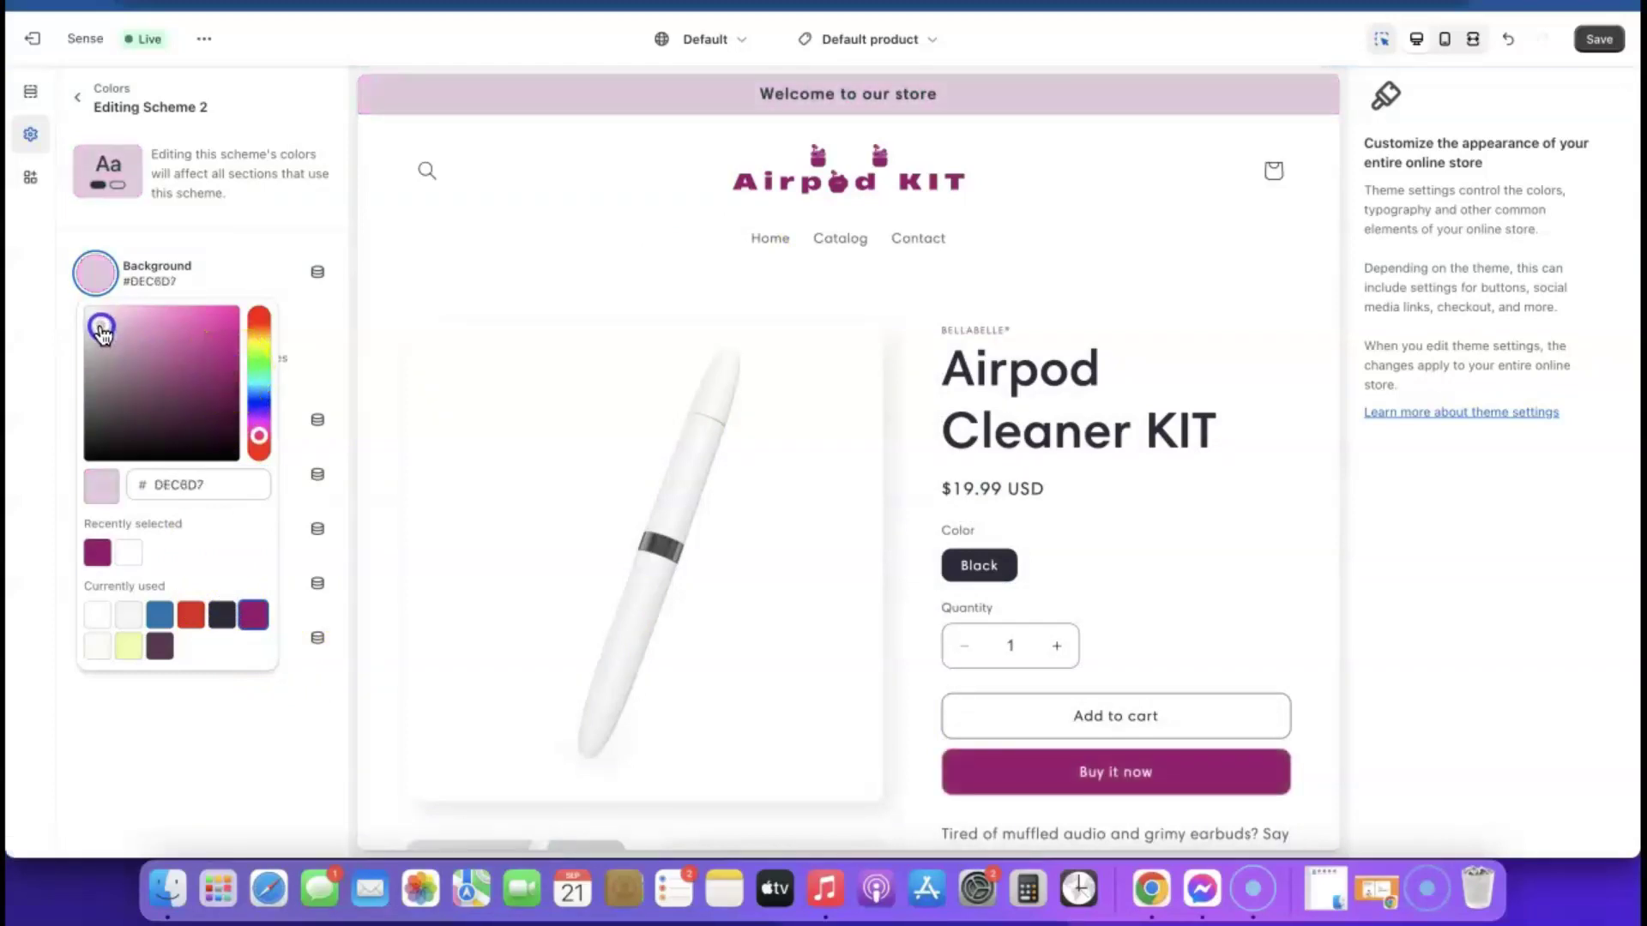
pyautogui.moveTo(104, 330); pyautogui.dragTo(104, 324)
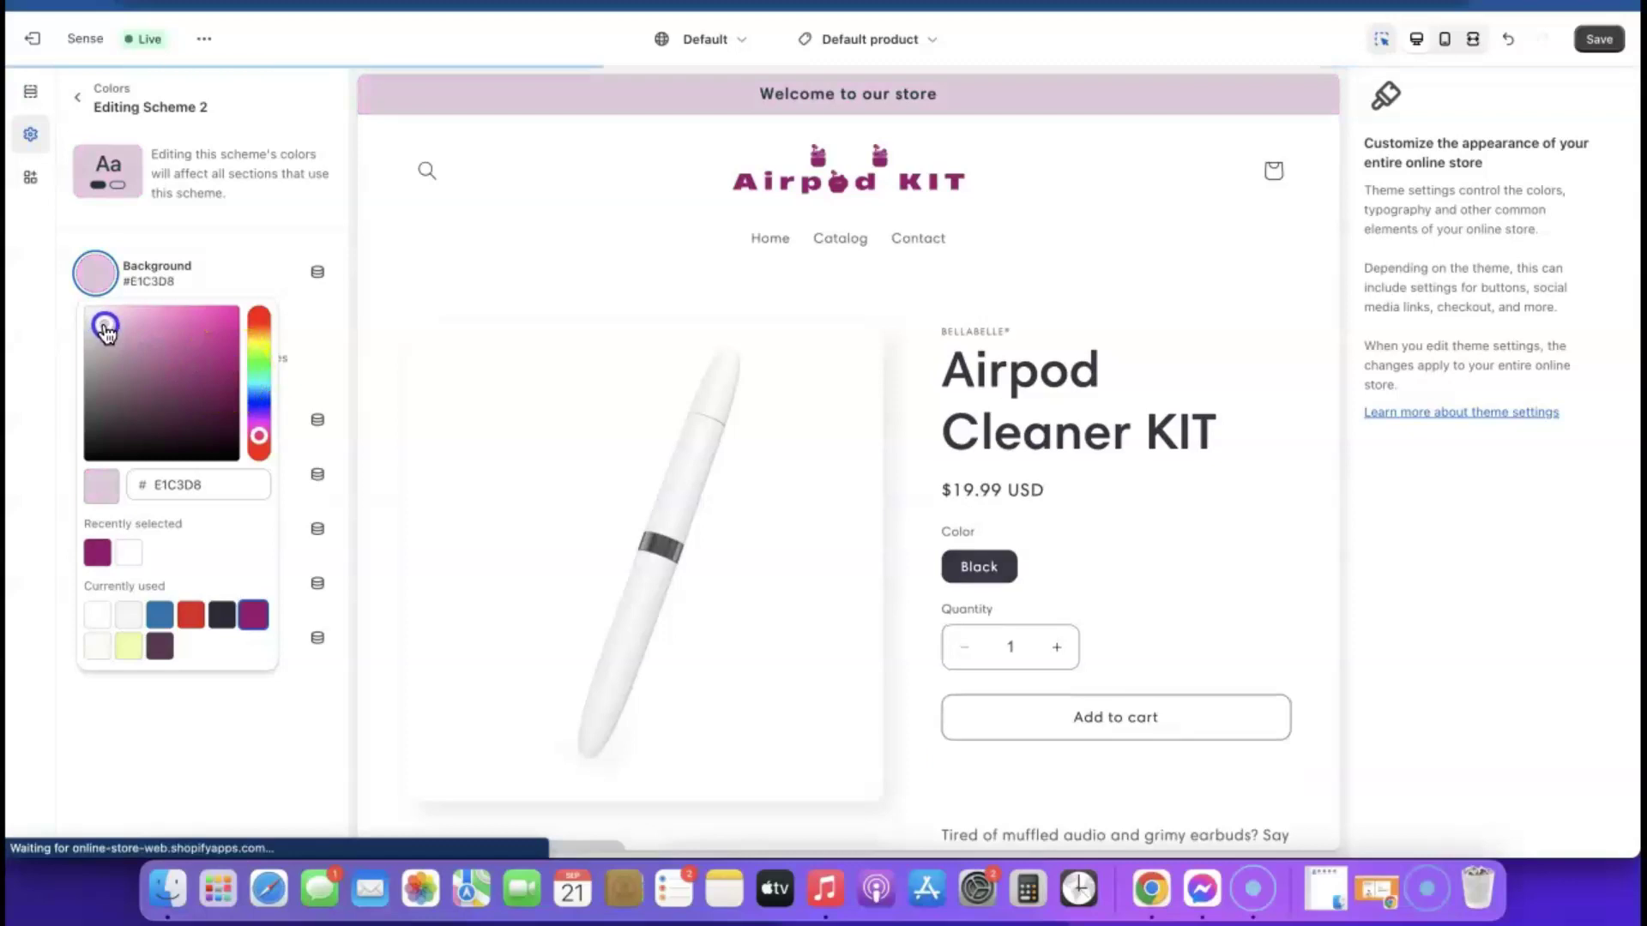
# Copy the hex value E1C3D8 and close the background colour picker.
pyautogui.click(225, 489)
pyautogui.doubleClick(229, 489)
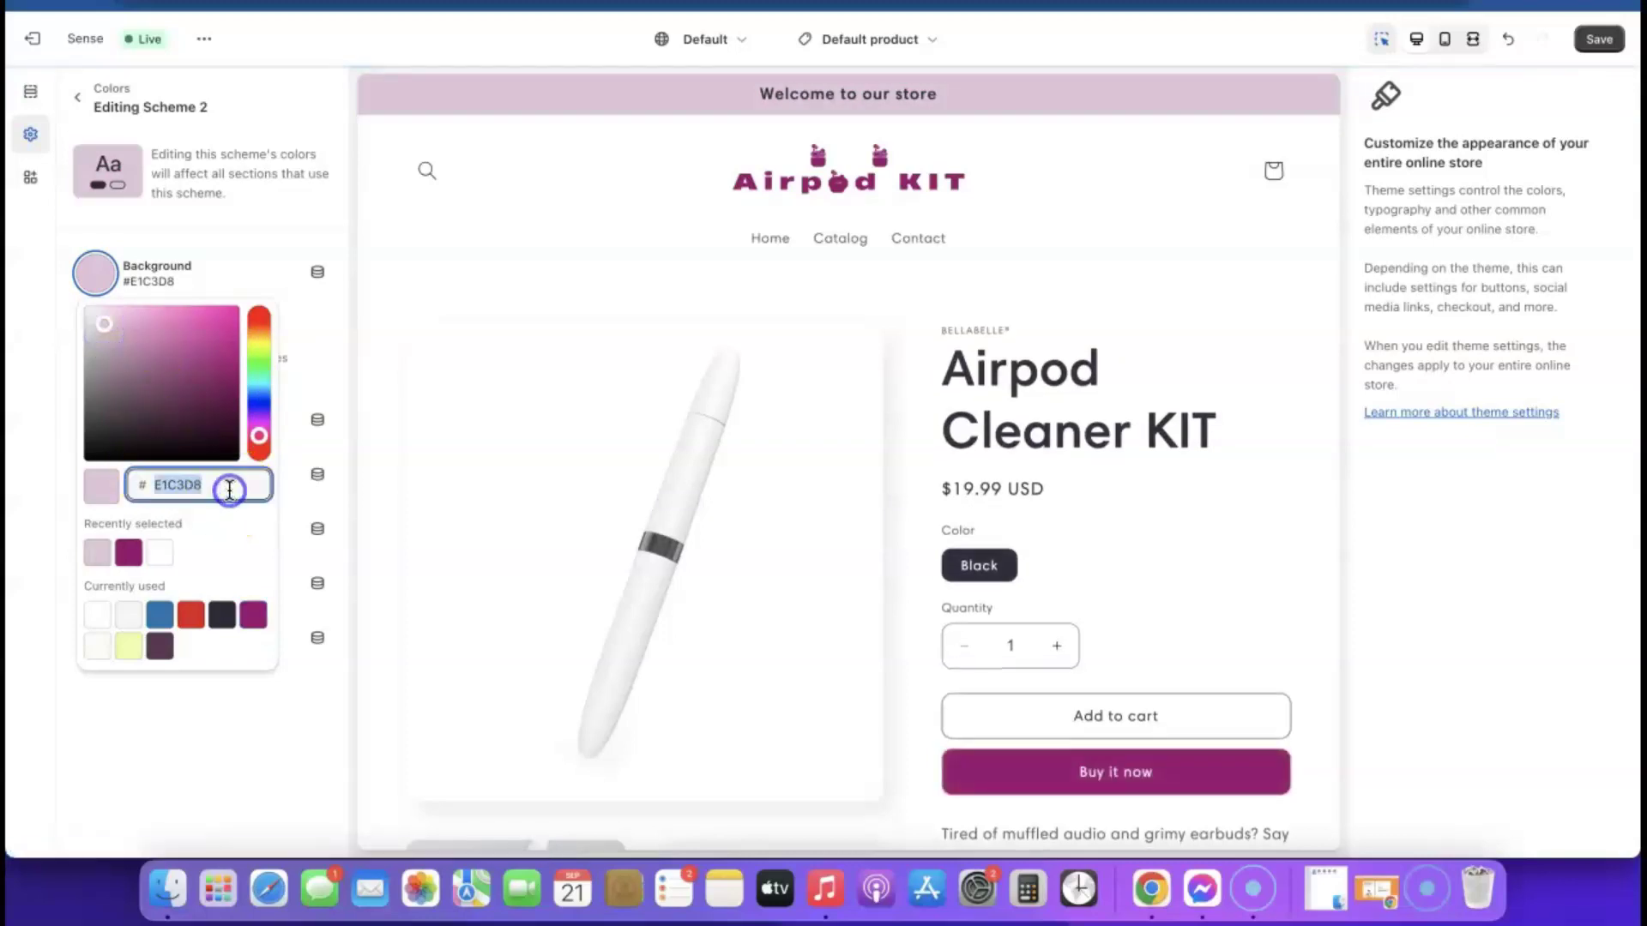
pyautogui.rightClick(228, 485)
pyautogui.click(271, 506)
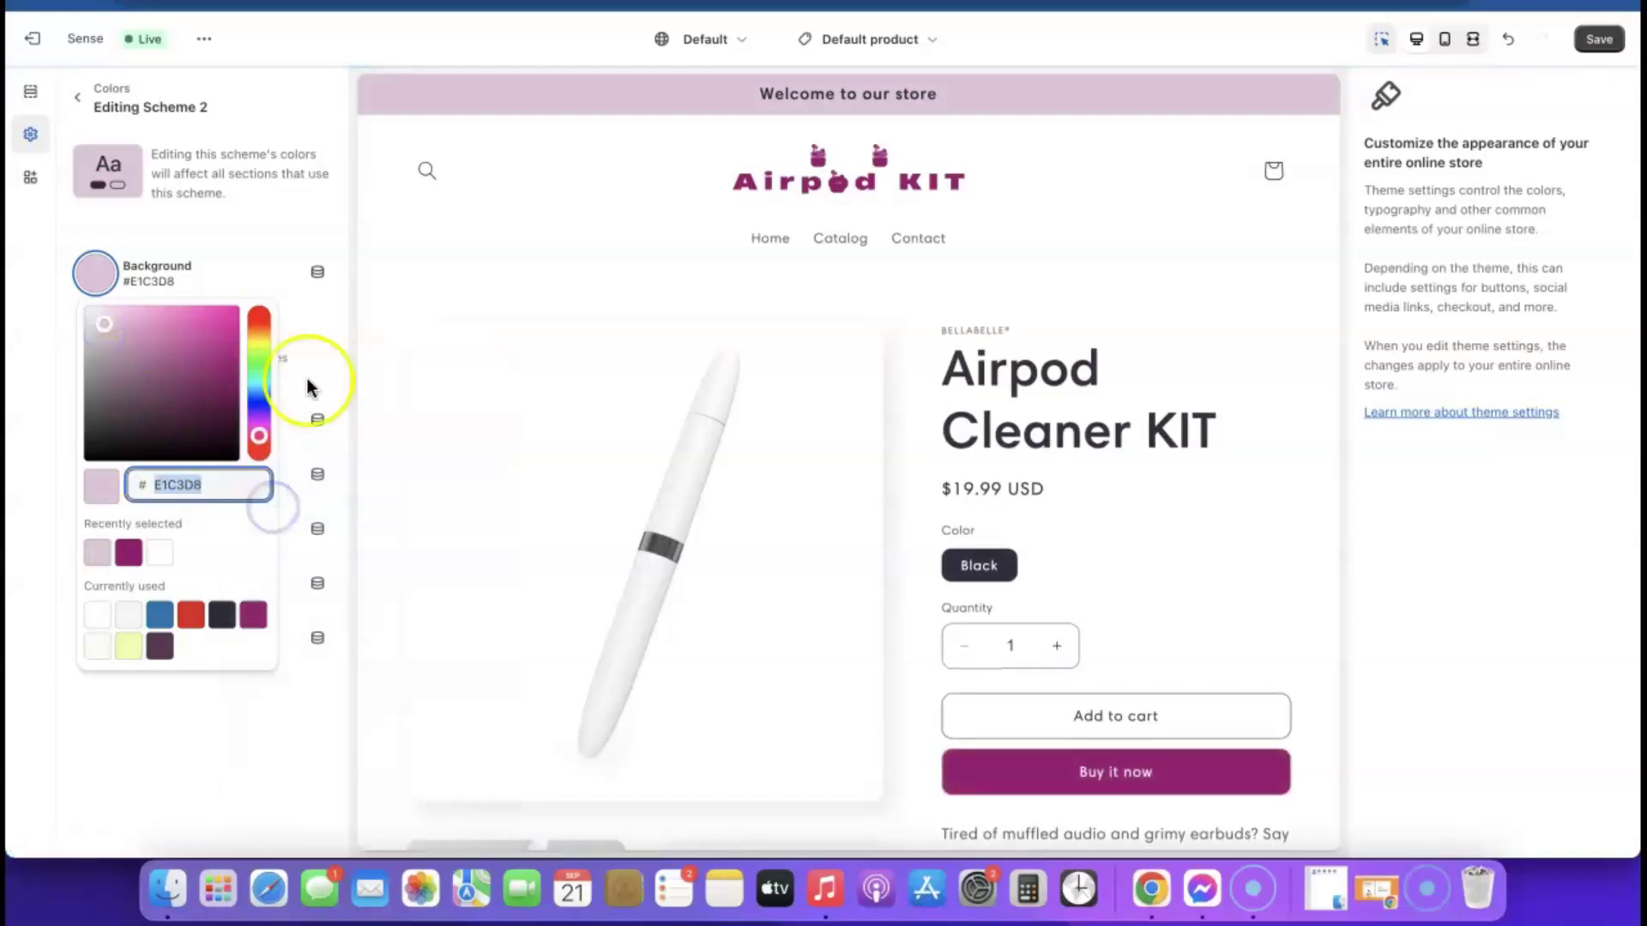
pyautogui.click(353, 276)
pyautogui.scroll(-10, 684, 481)
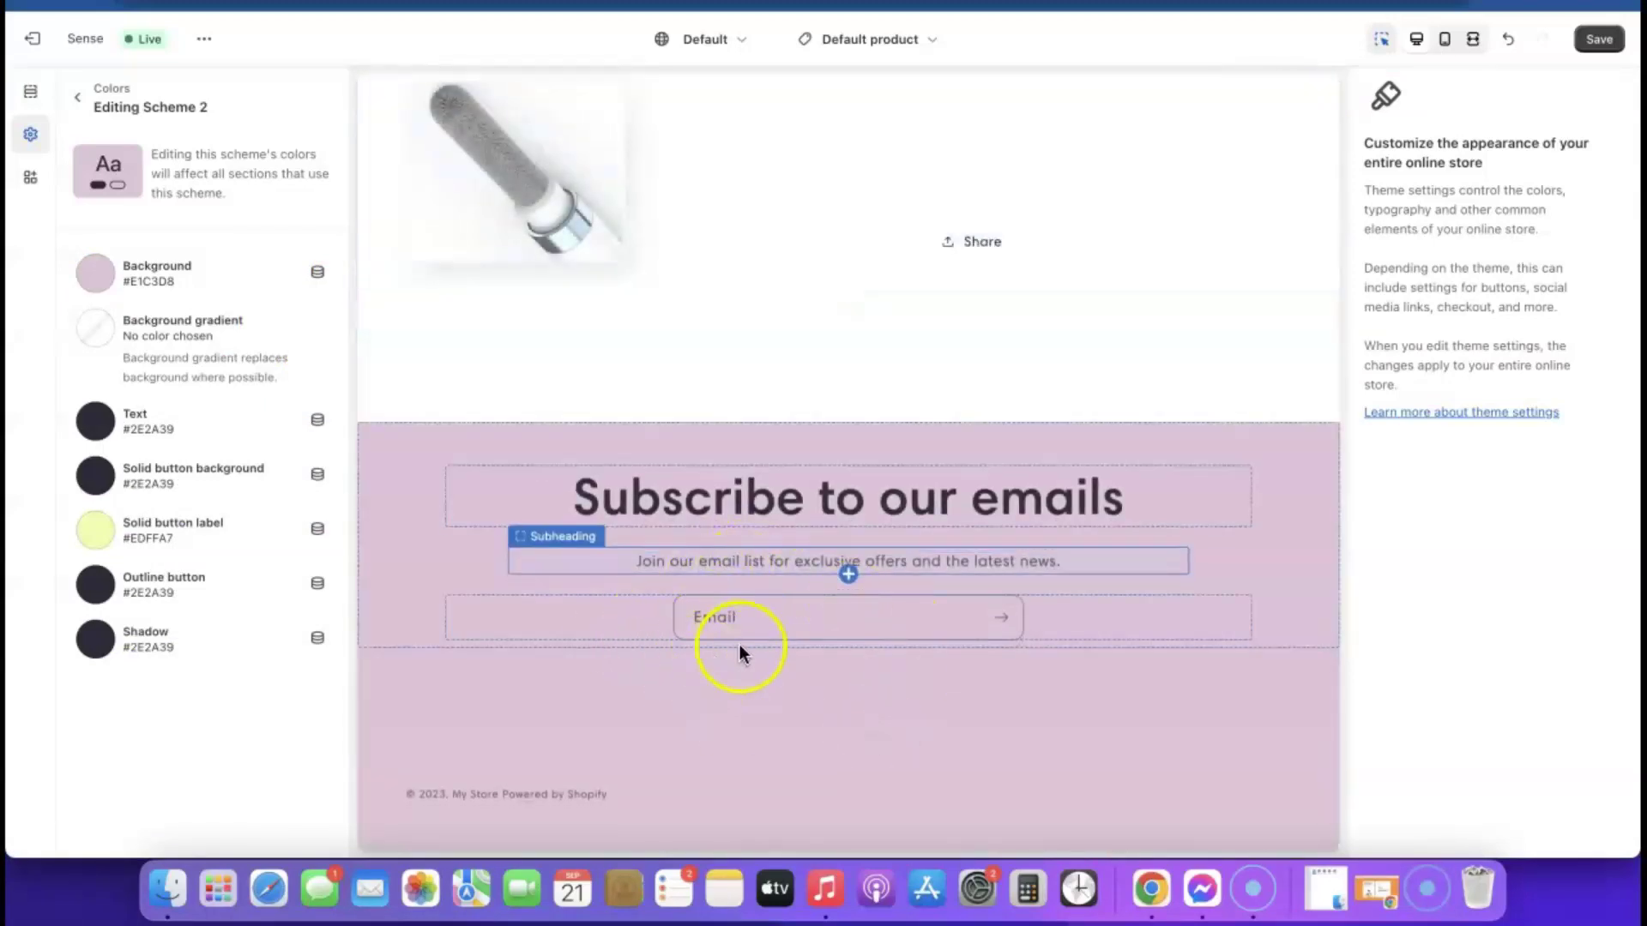
pyautogui.scroll(12, 743, 658)
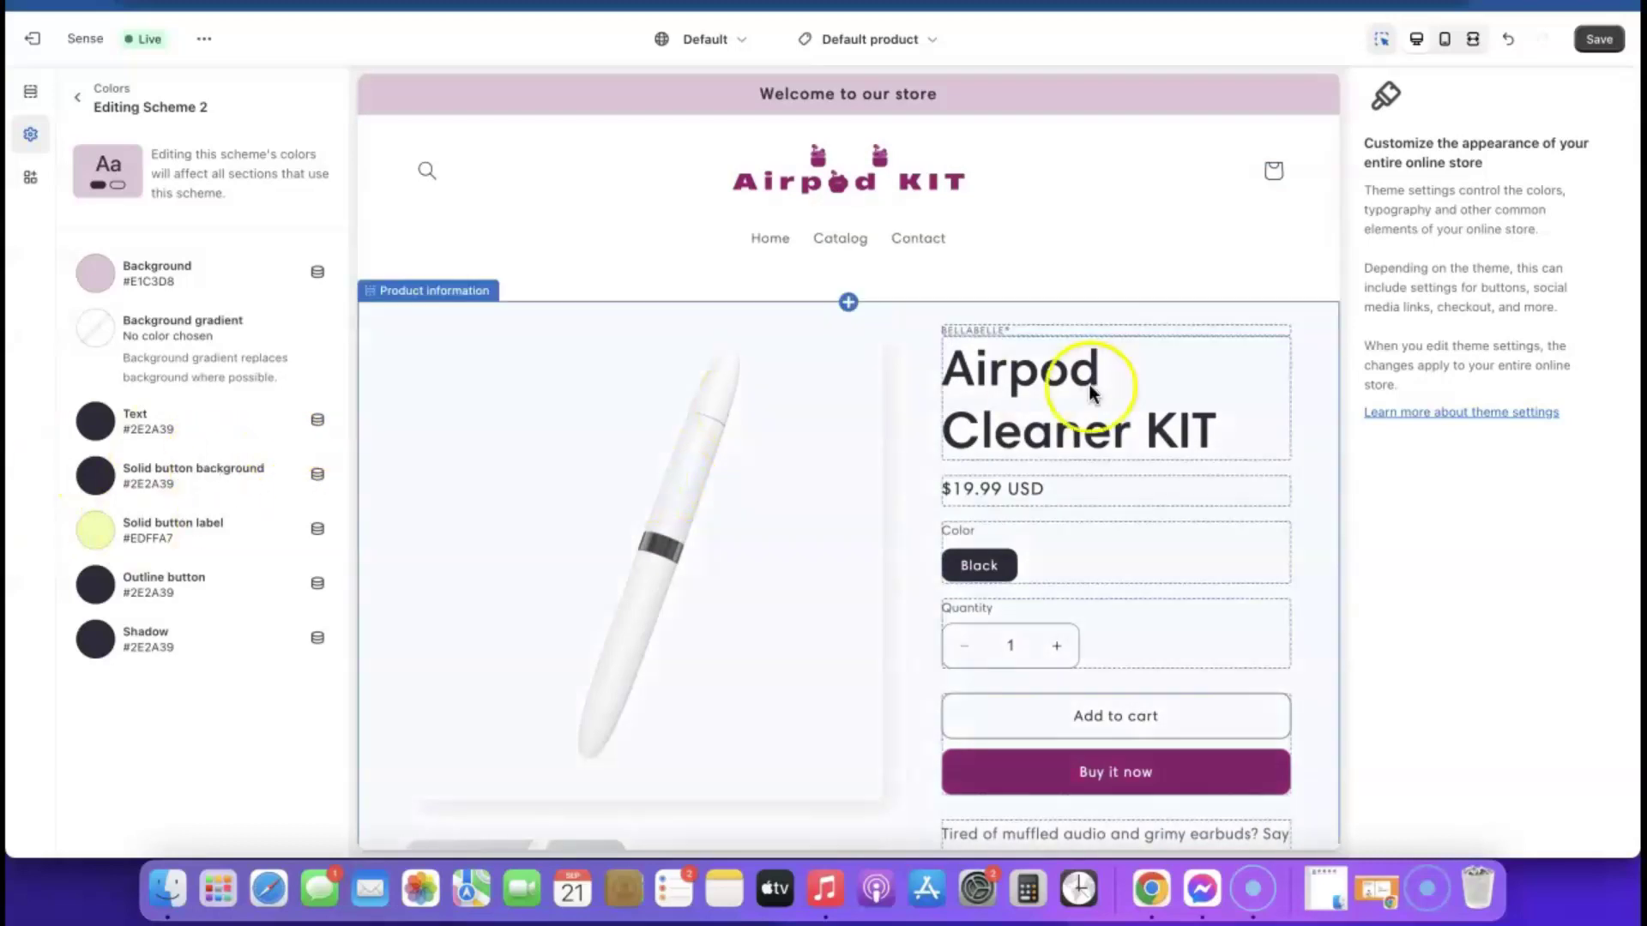
# Save the pink colour scheme changes.
pyautogui.click(1600, 39)
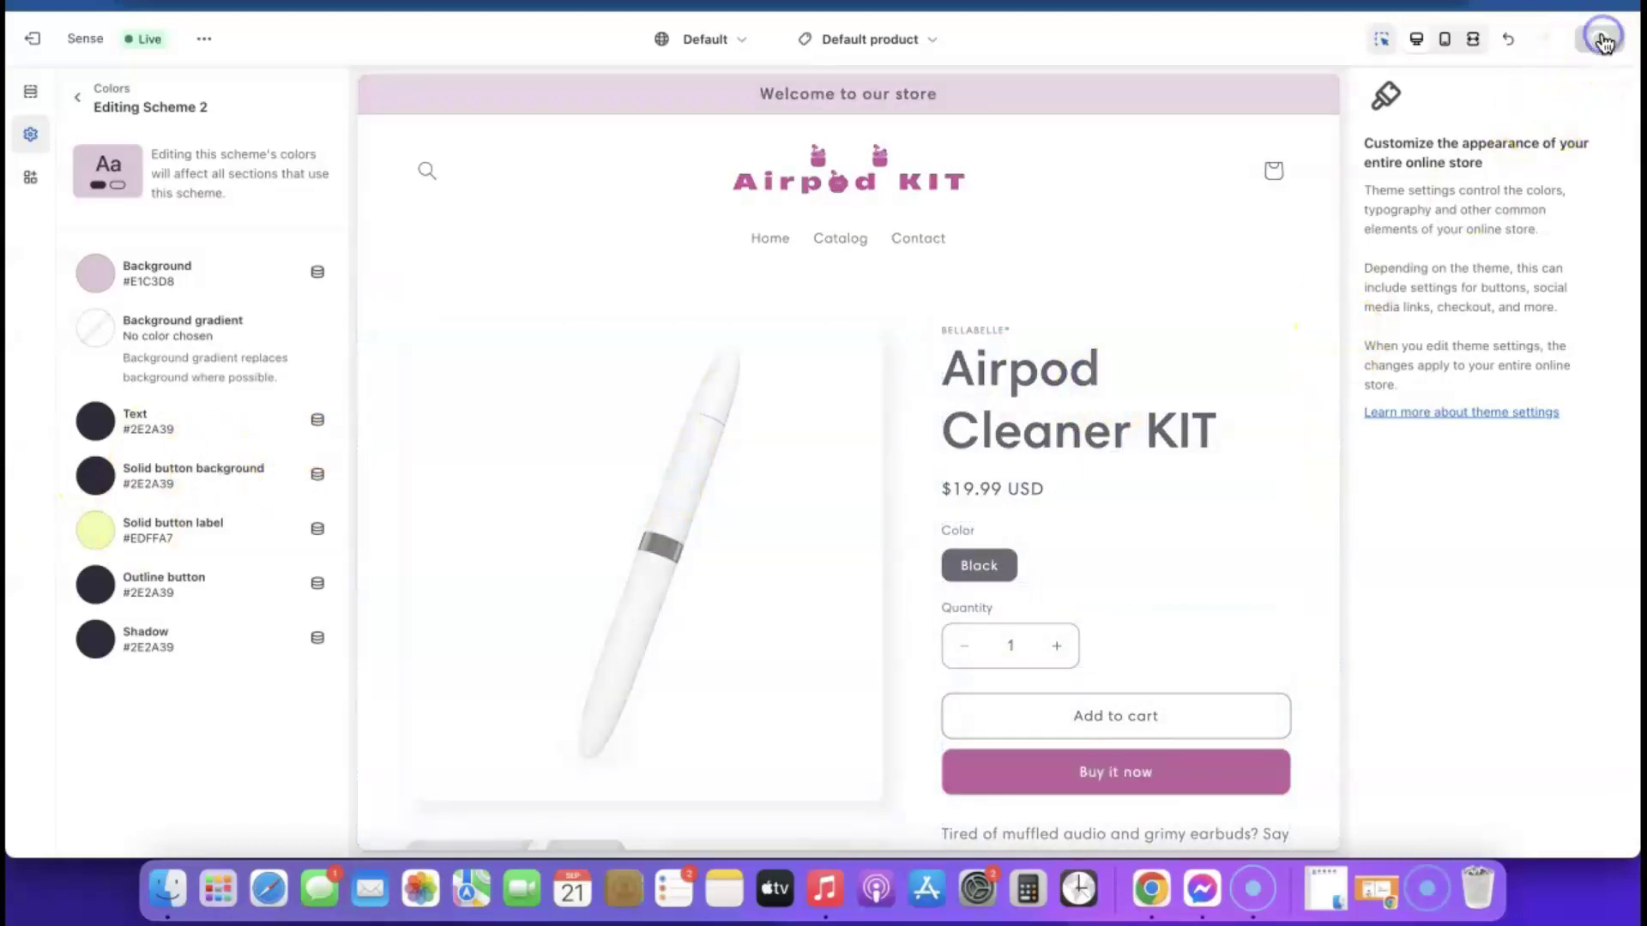
pyautogui.scroll(-10, 1000, 390)
pyautogui.scroll(-10, 999, 390)
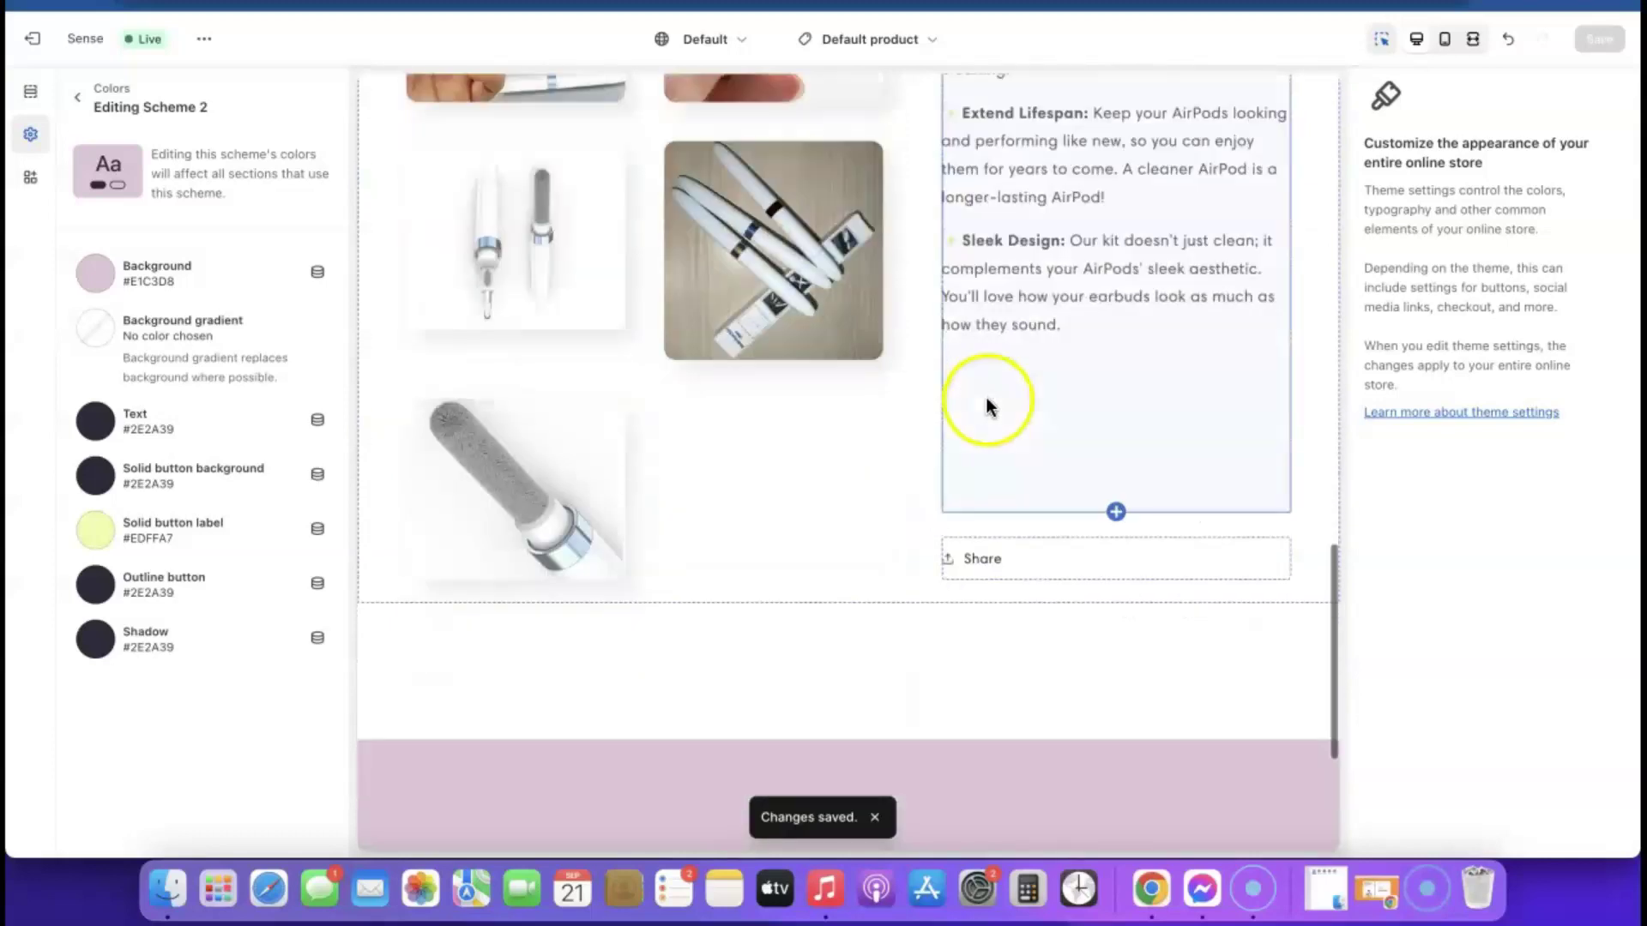
pyautogui.scroll(20, 1119, 332)
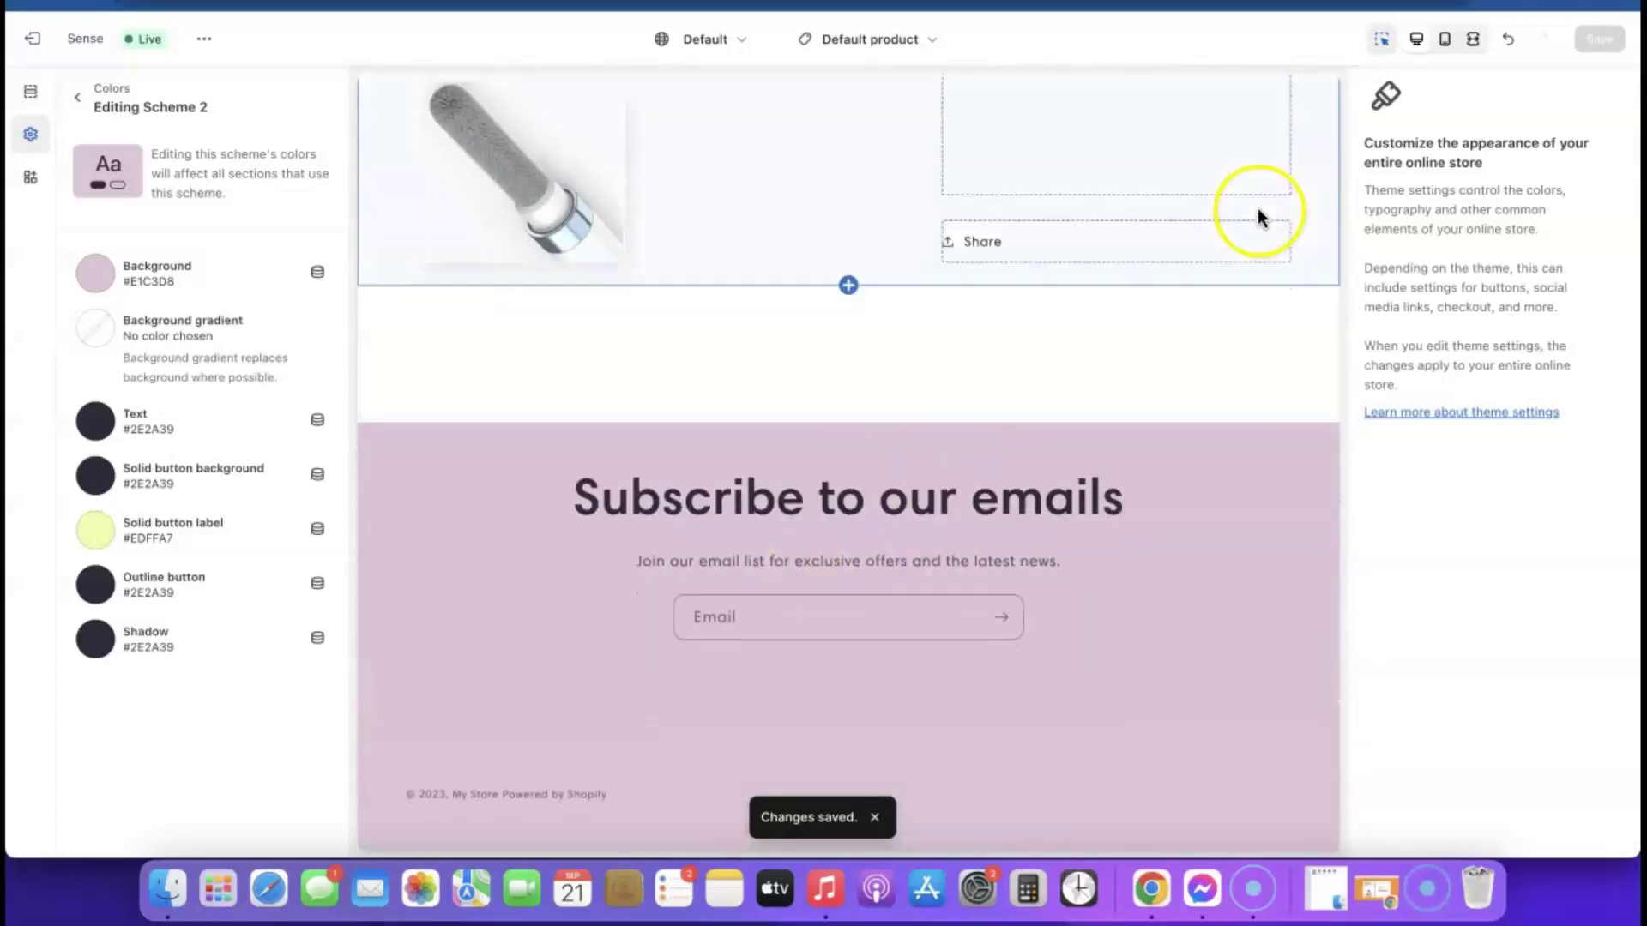
# View the live storefront in a new window.
pyautogui.click(205, 38)
pyautogui.click(71, 230)
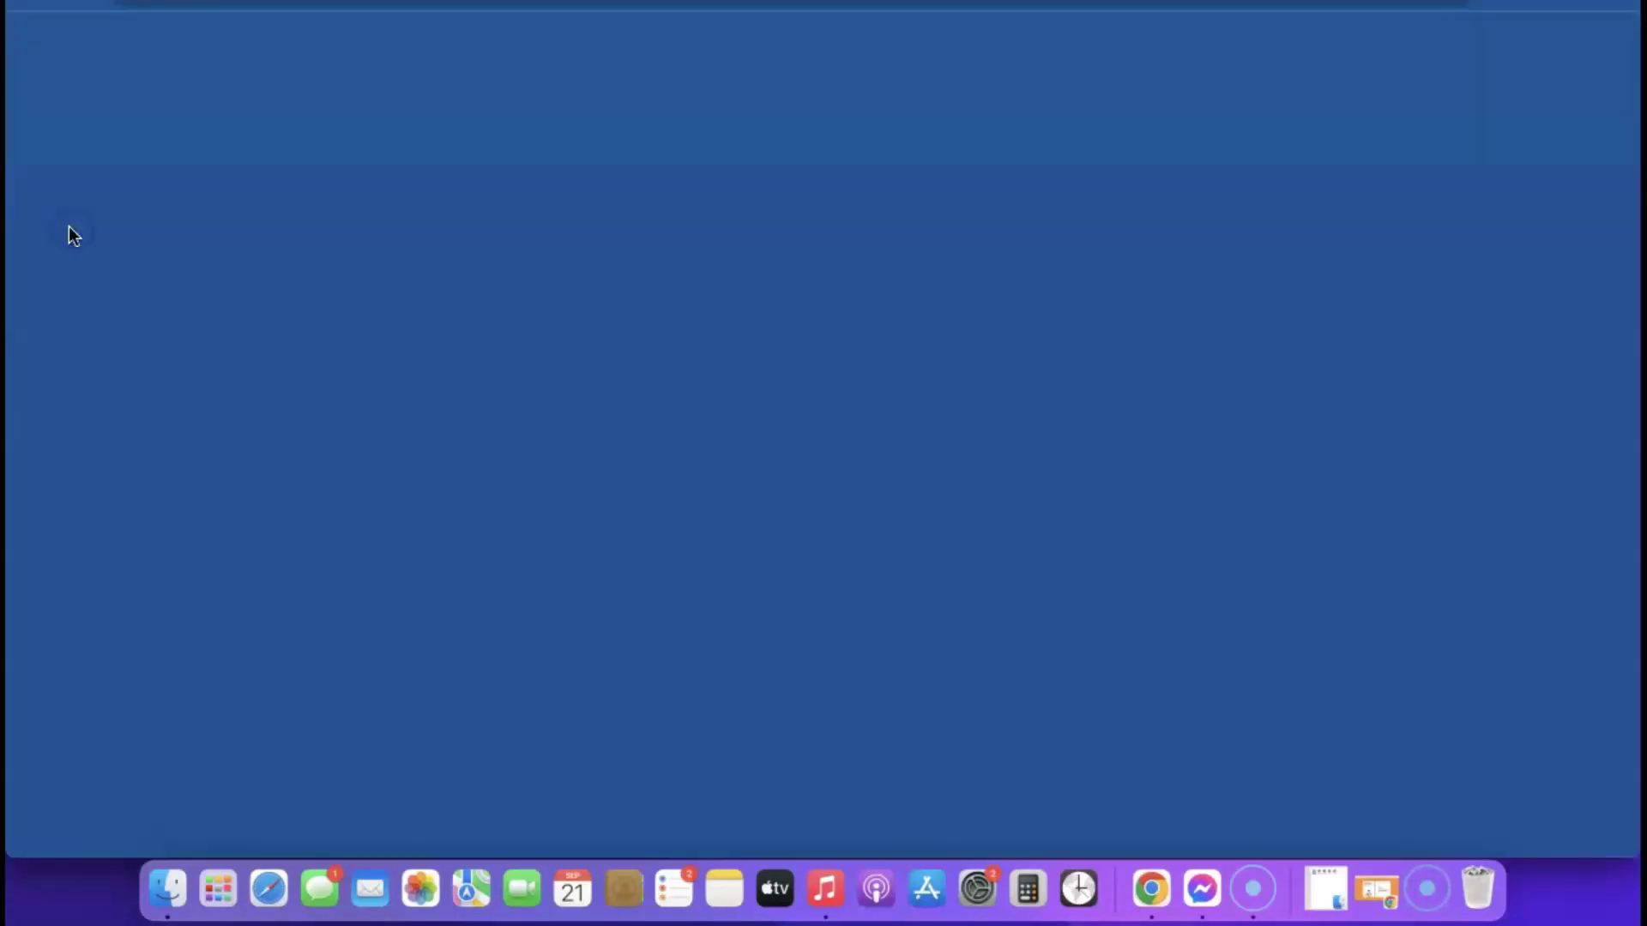
pyautogui.scroll(-10, 959, 275)
pyautogui.scroll(10, 957, 275)
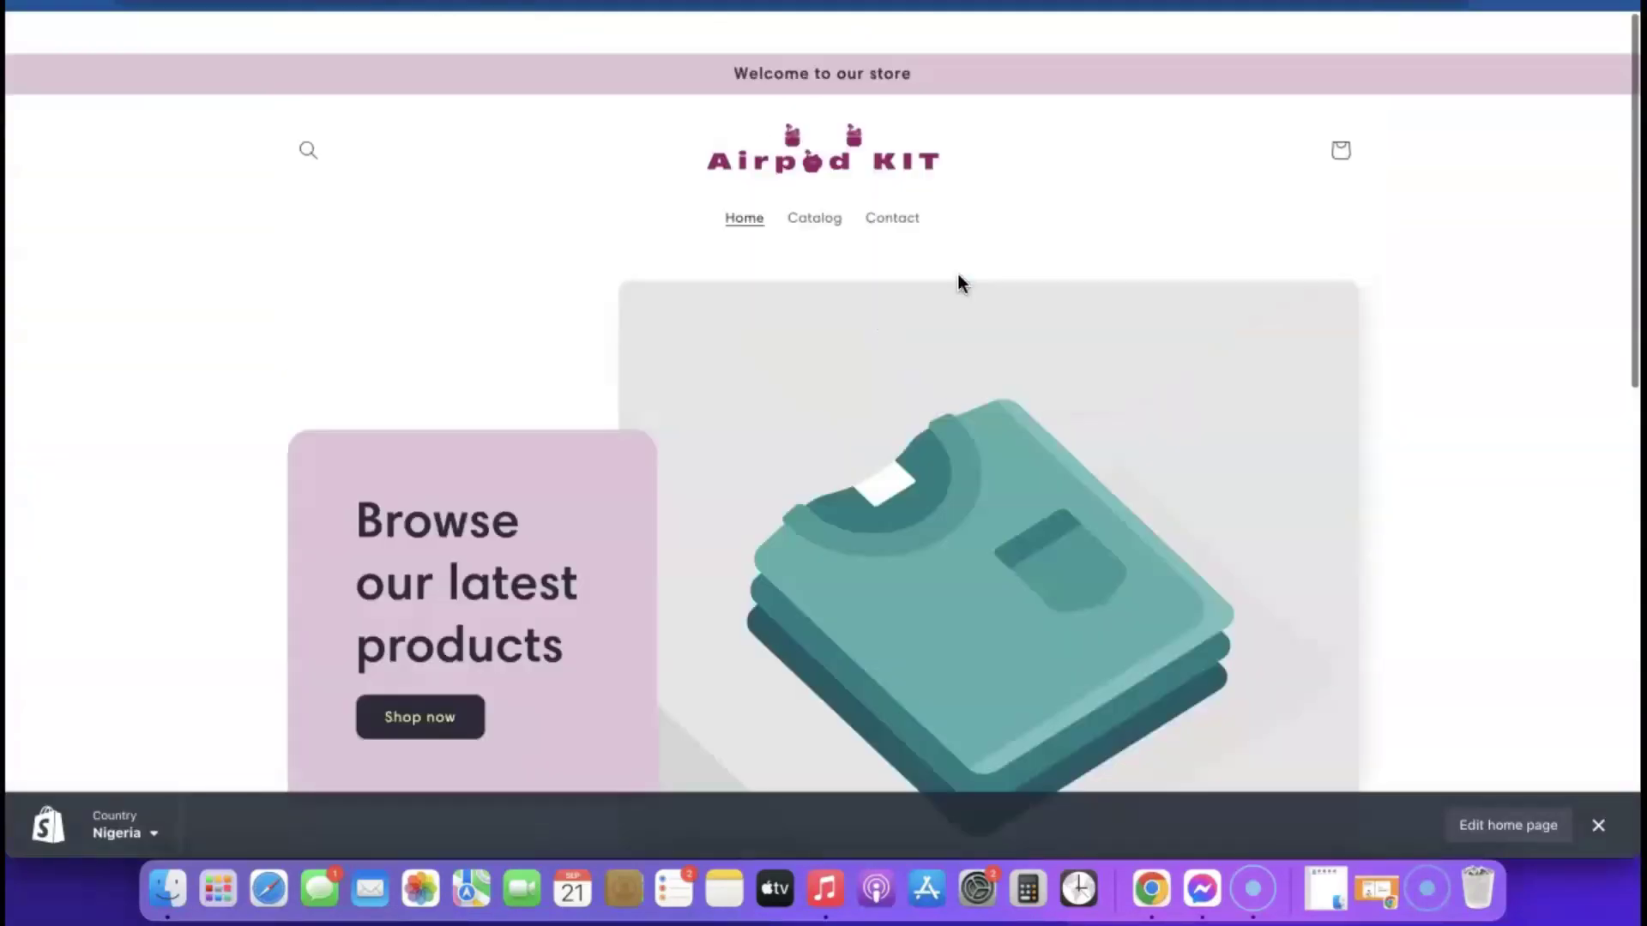
pyautogui.scroll(-12, 958, 275)
pyautogui.scroll(1, 957, 274)
# Open the Airpod Cleaner KIT product page and dismiss the preview bar.
pyautogui.click(497, 178)
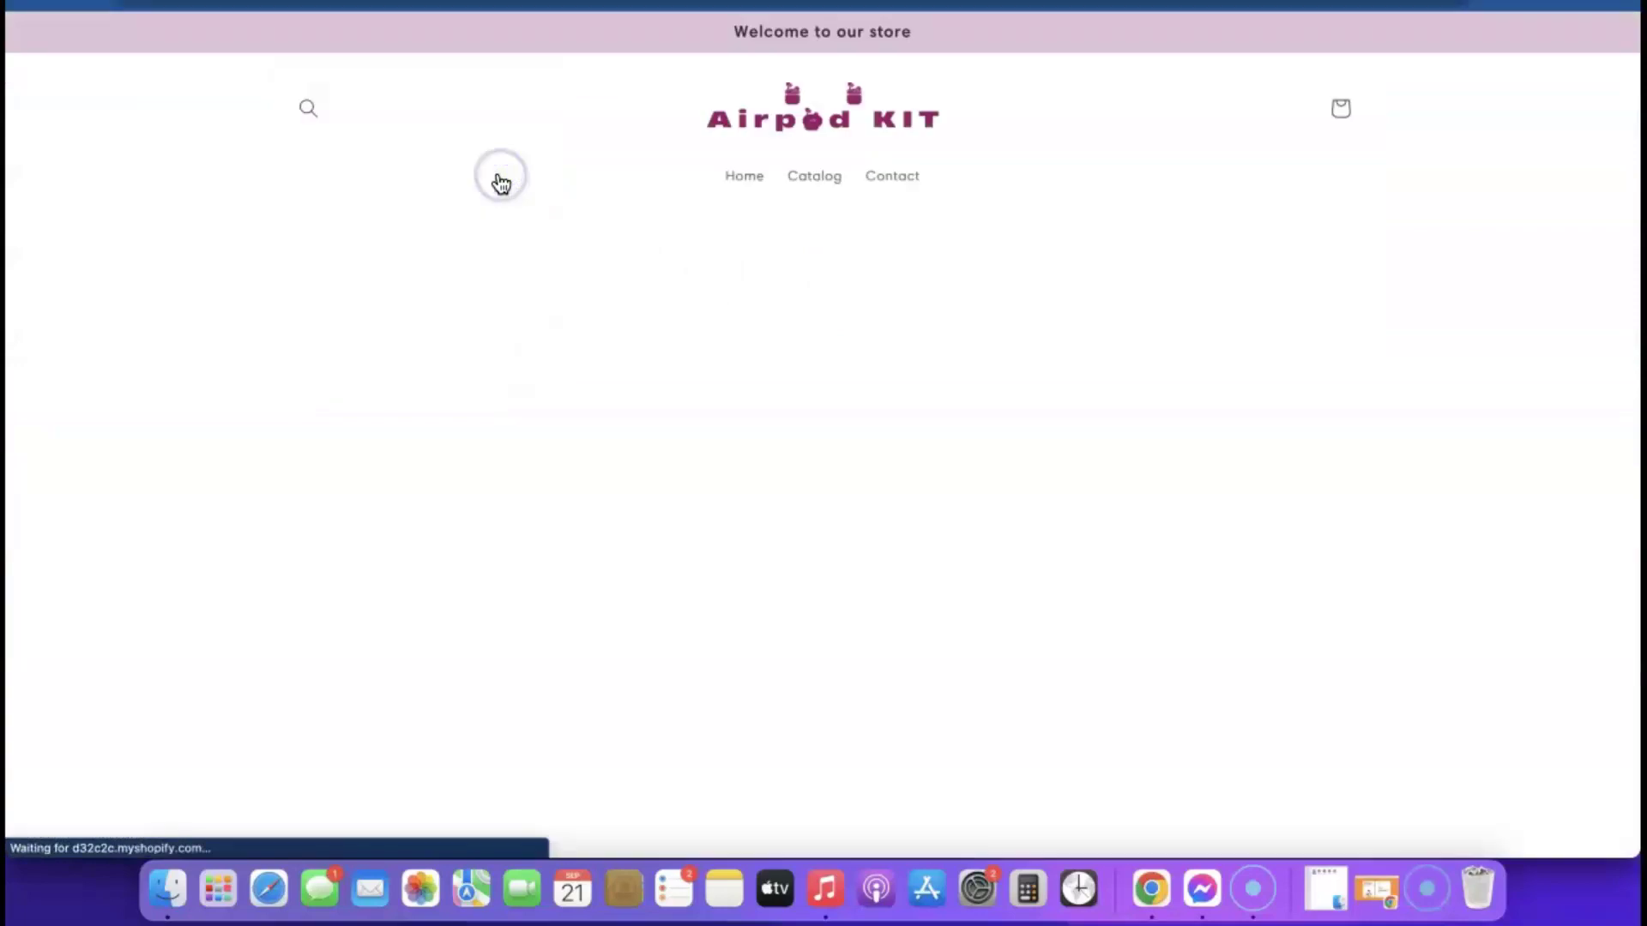
pyautogui.scroll(-1, 1076, 278)
pyautogui.scroll(-3, 1076, 278)
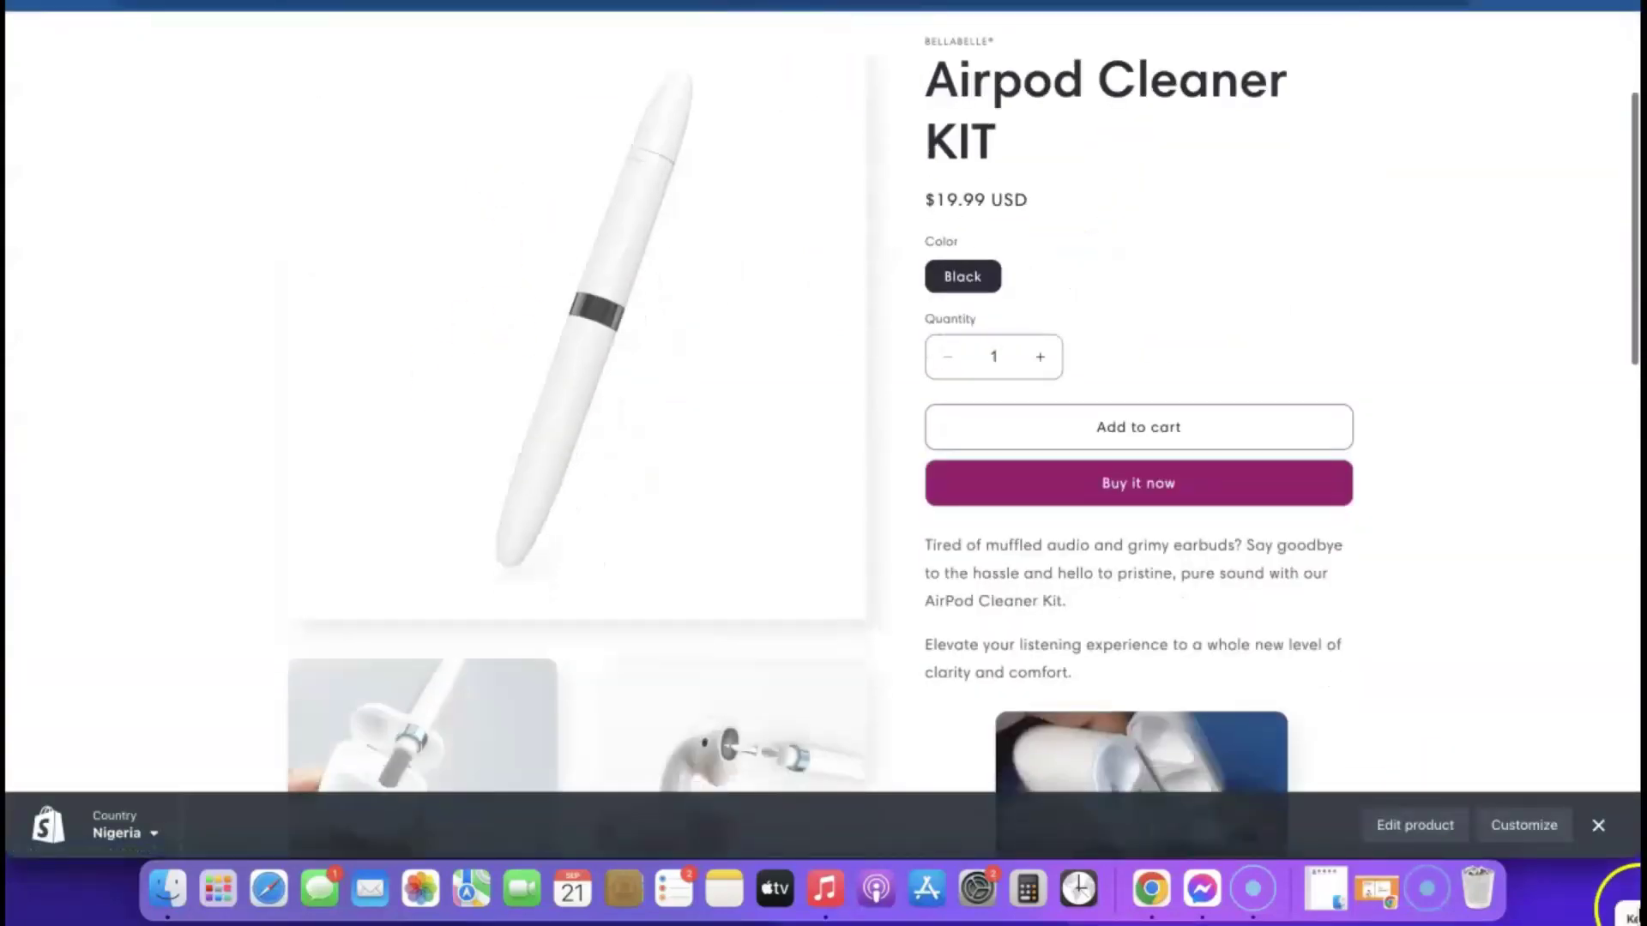
pyautogui.click(1598, 826)
pyautogui.scroll(-4, 1001, 515)
pyautogui.scroll(-10, 1002, 513)
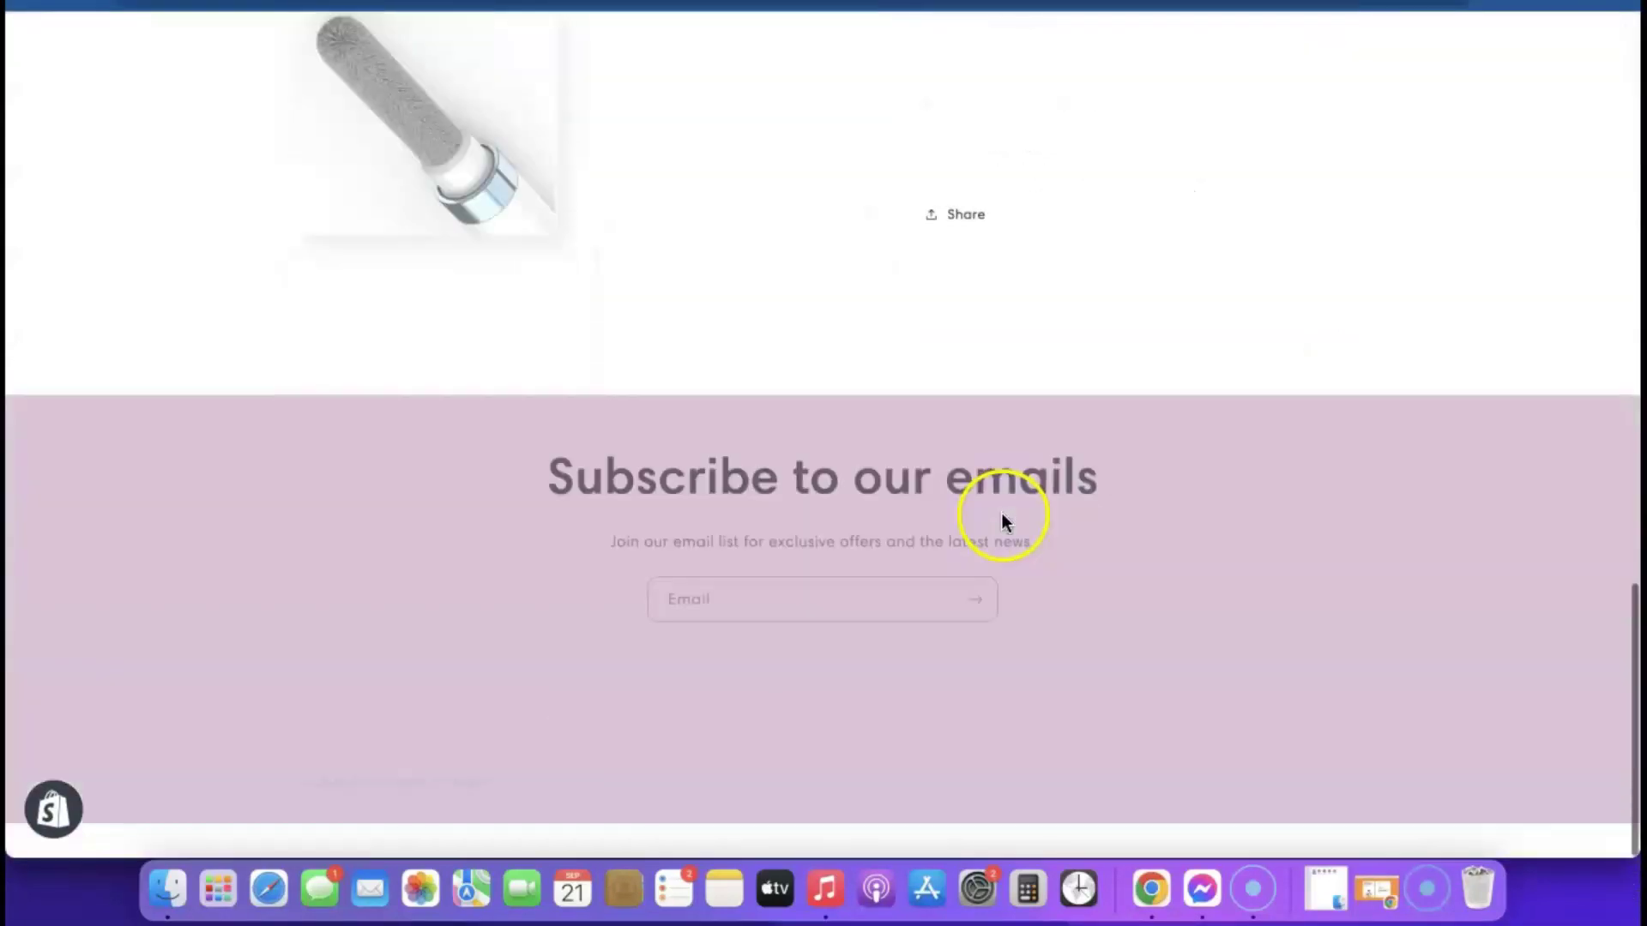
pyautogui.scroll(15, 1002, 513)
pyautogui.scroll(-1, 1002, 513)
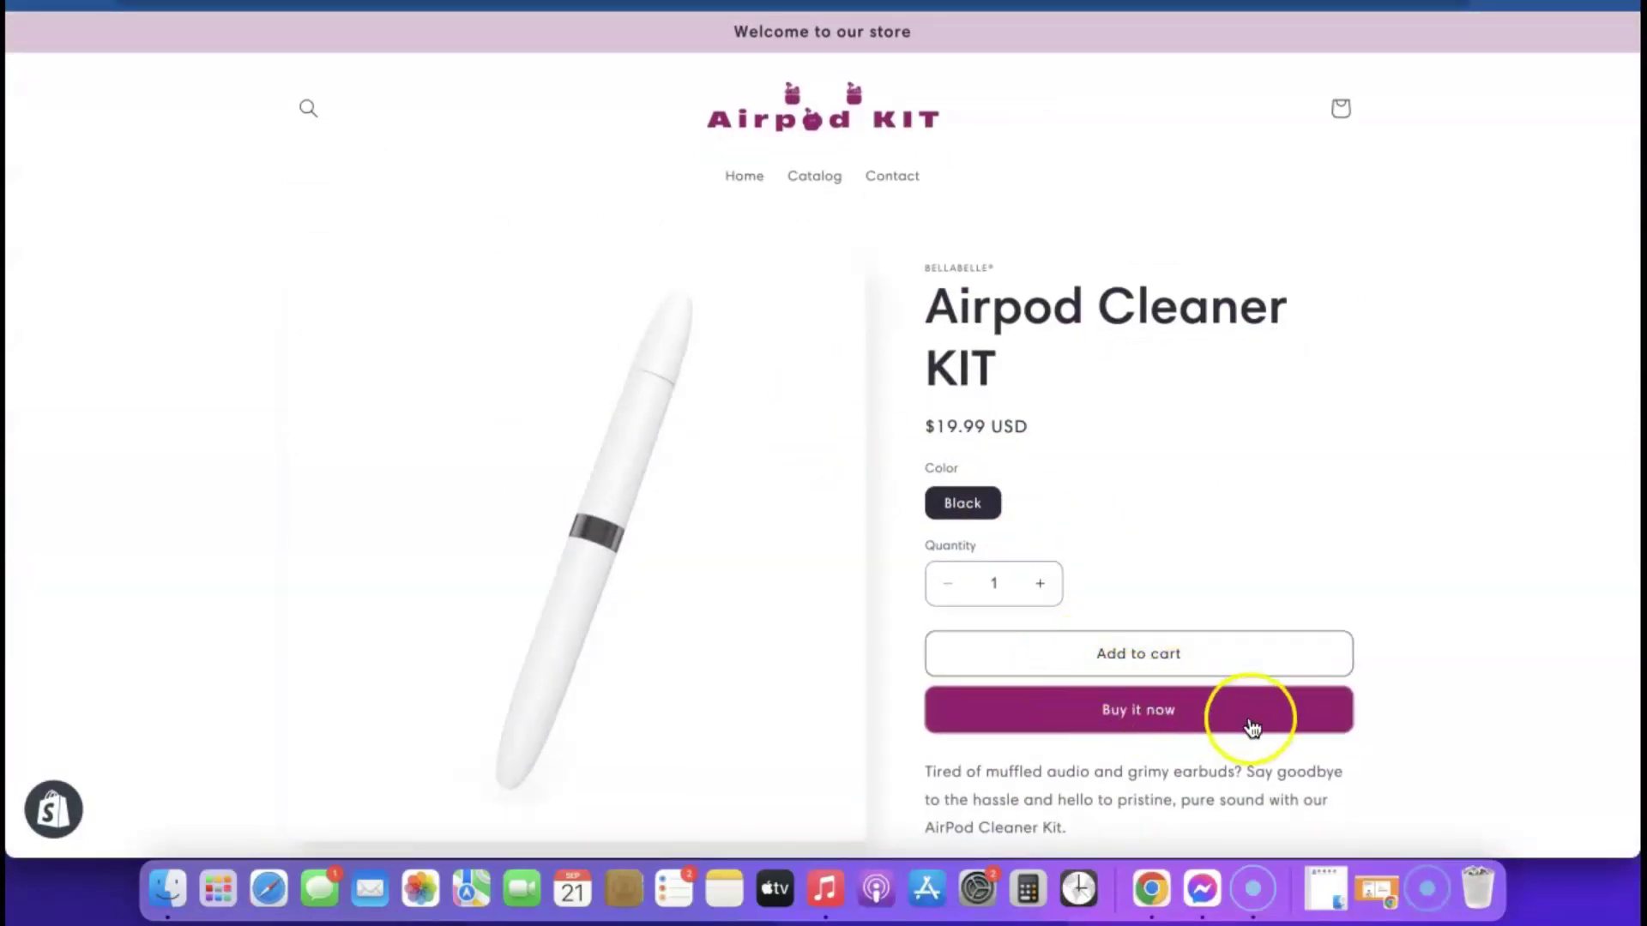
# Turn off Show dynamic checkout buttons in the product's Buy buttons block.
pyautogui.click(705, 3)
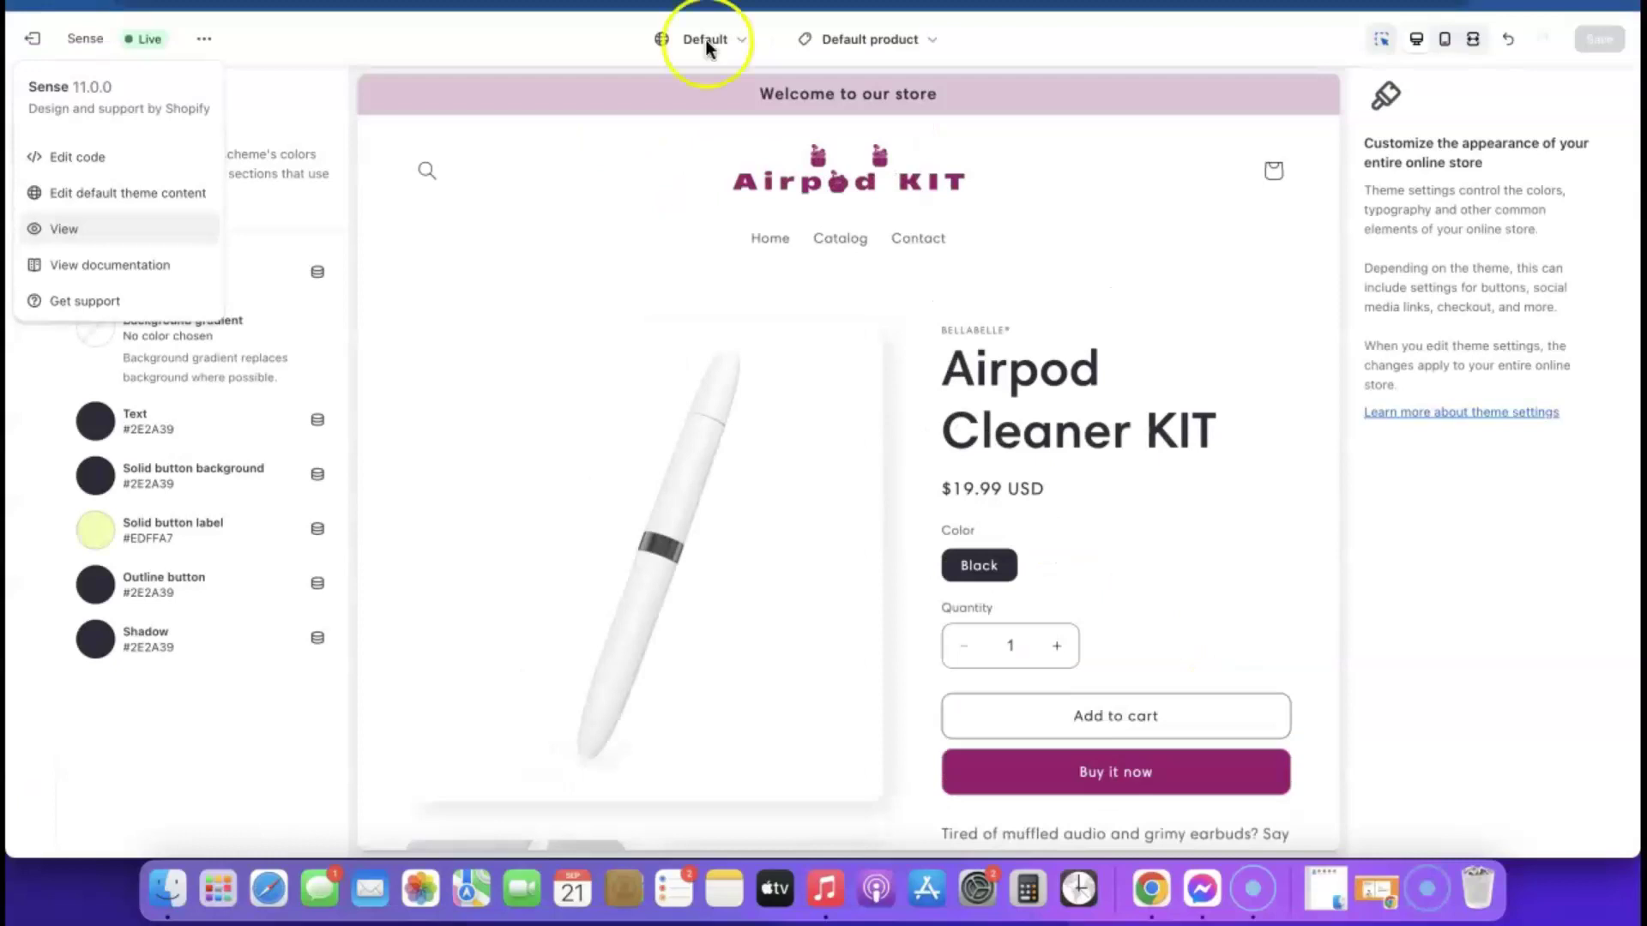
pyautogui.scroll(-3, 1062, 404)
pyautogui.click(1110, 563)
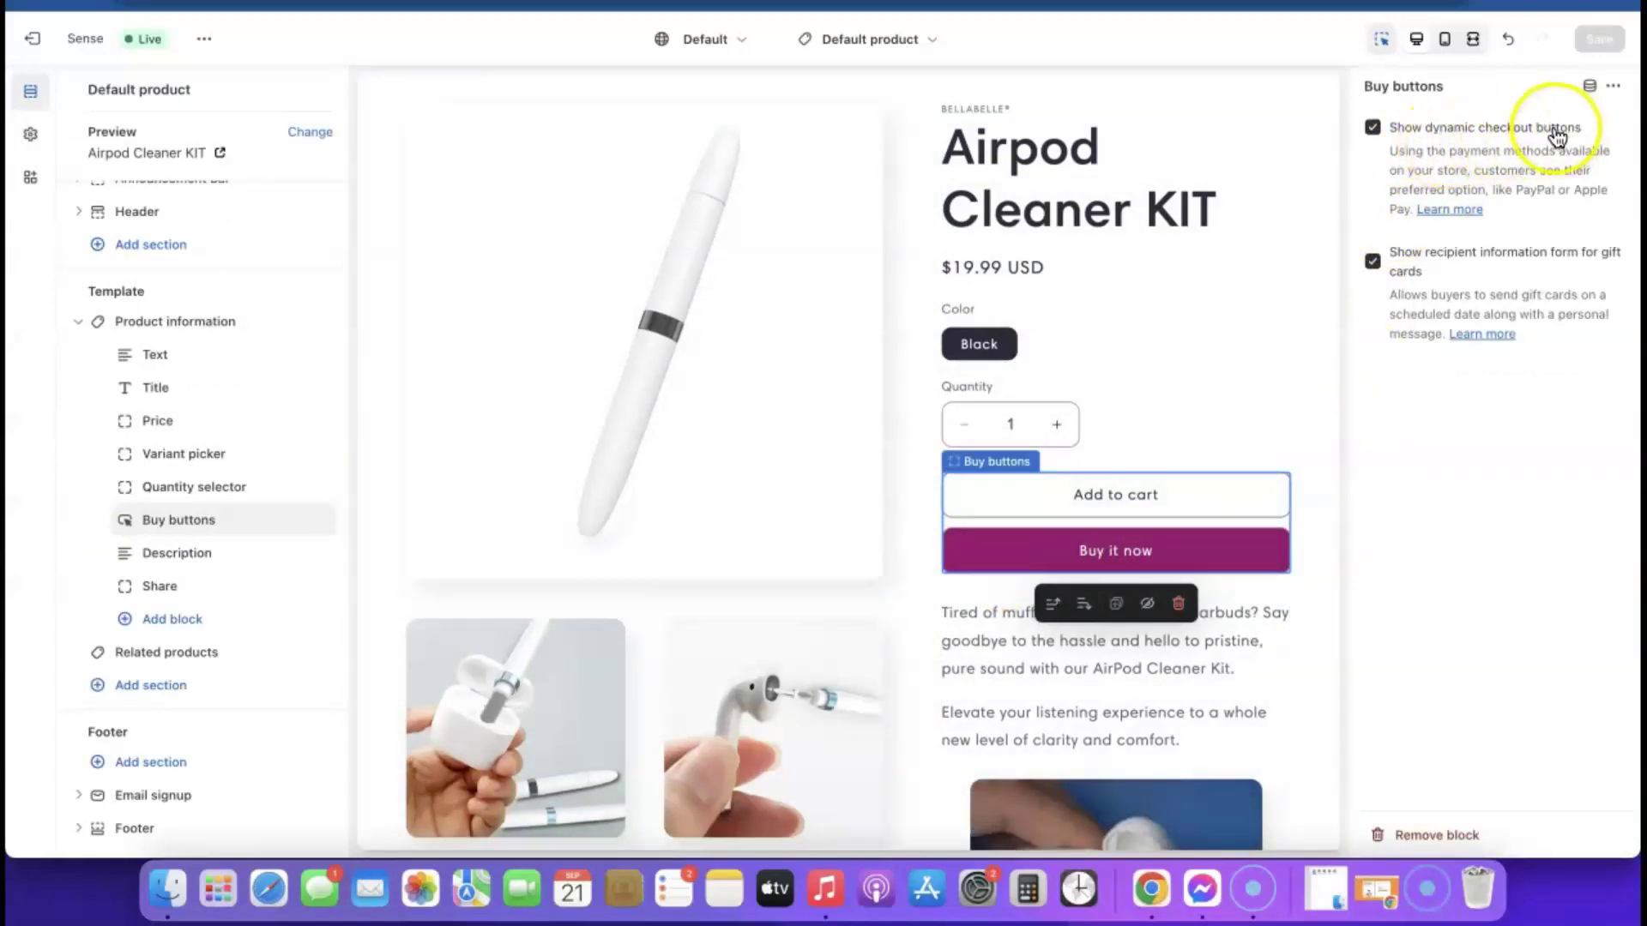
pyautogui.click(1373, 127)
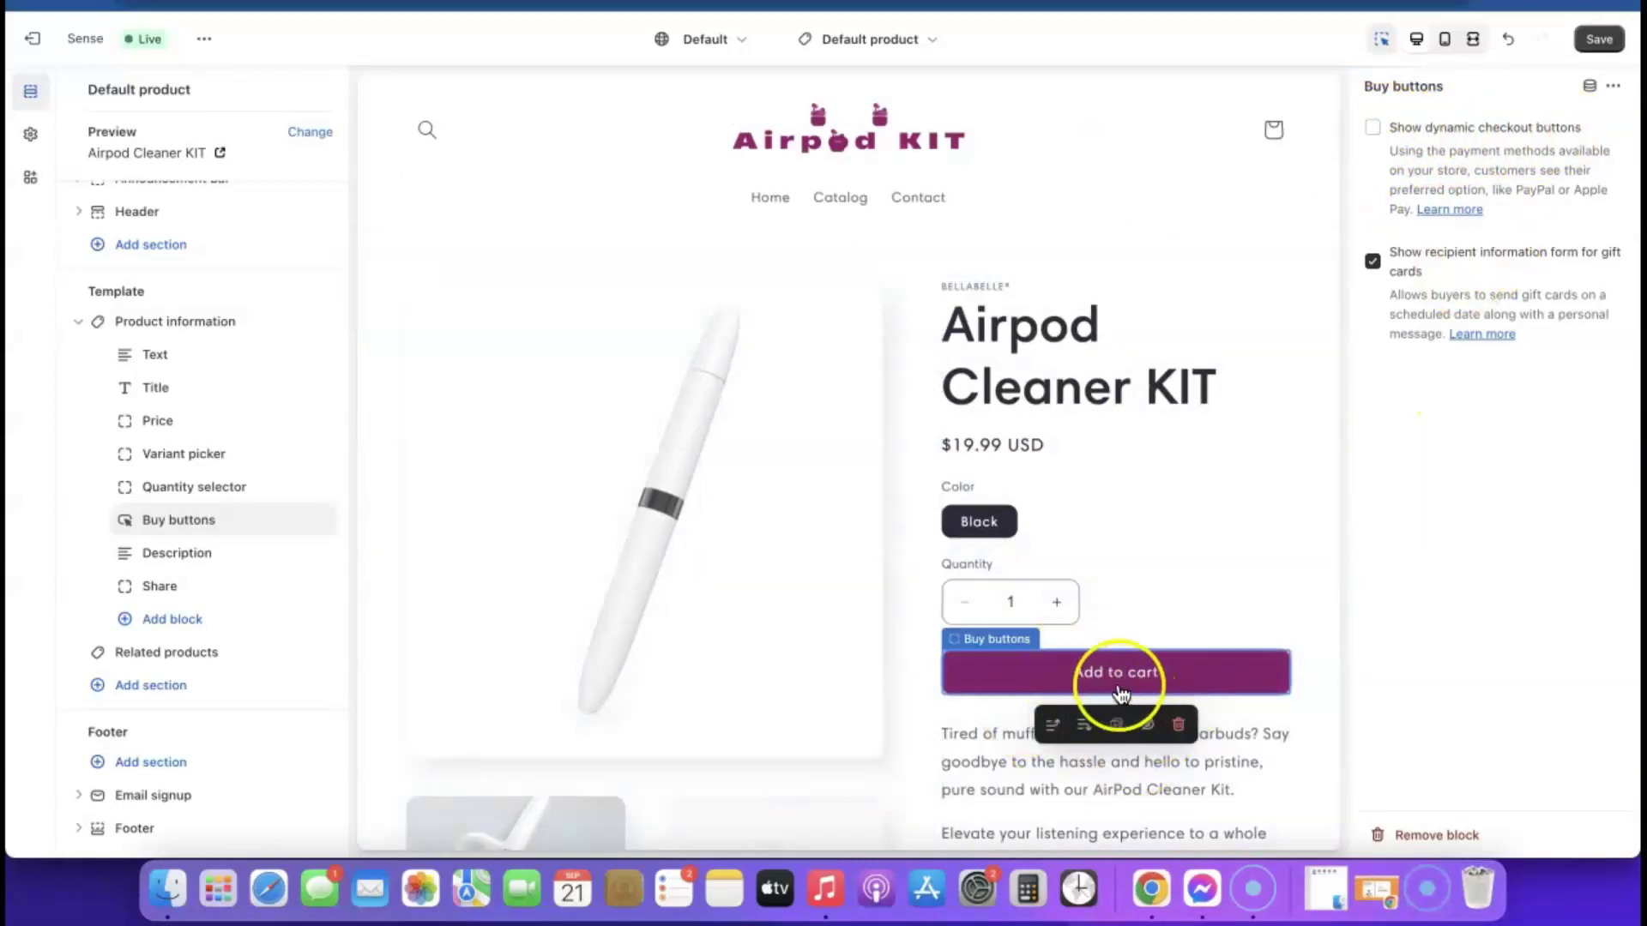
# Save the Buy buttons change and review the updated product page.
pyautogui.click(1601, 40)
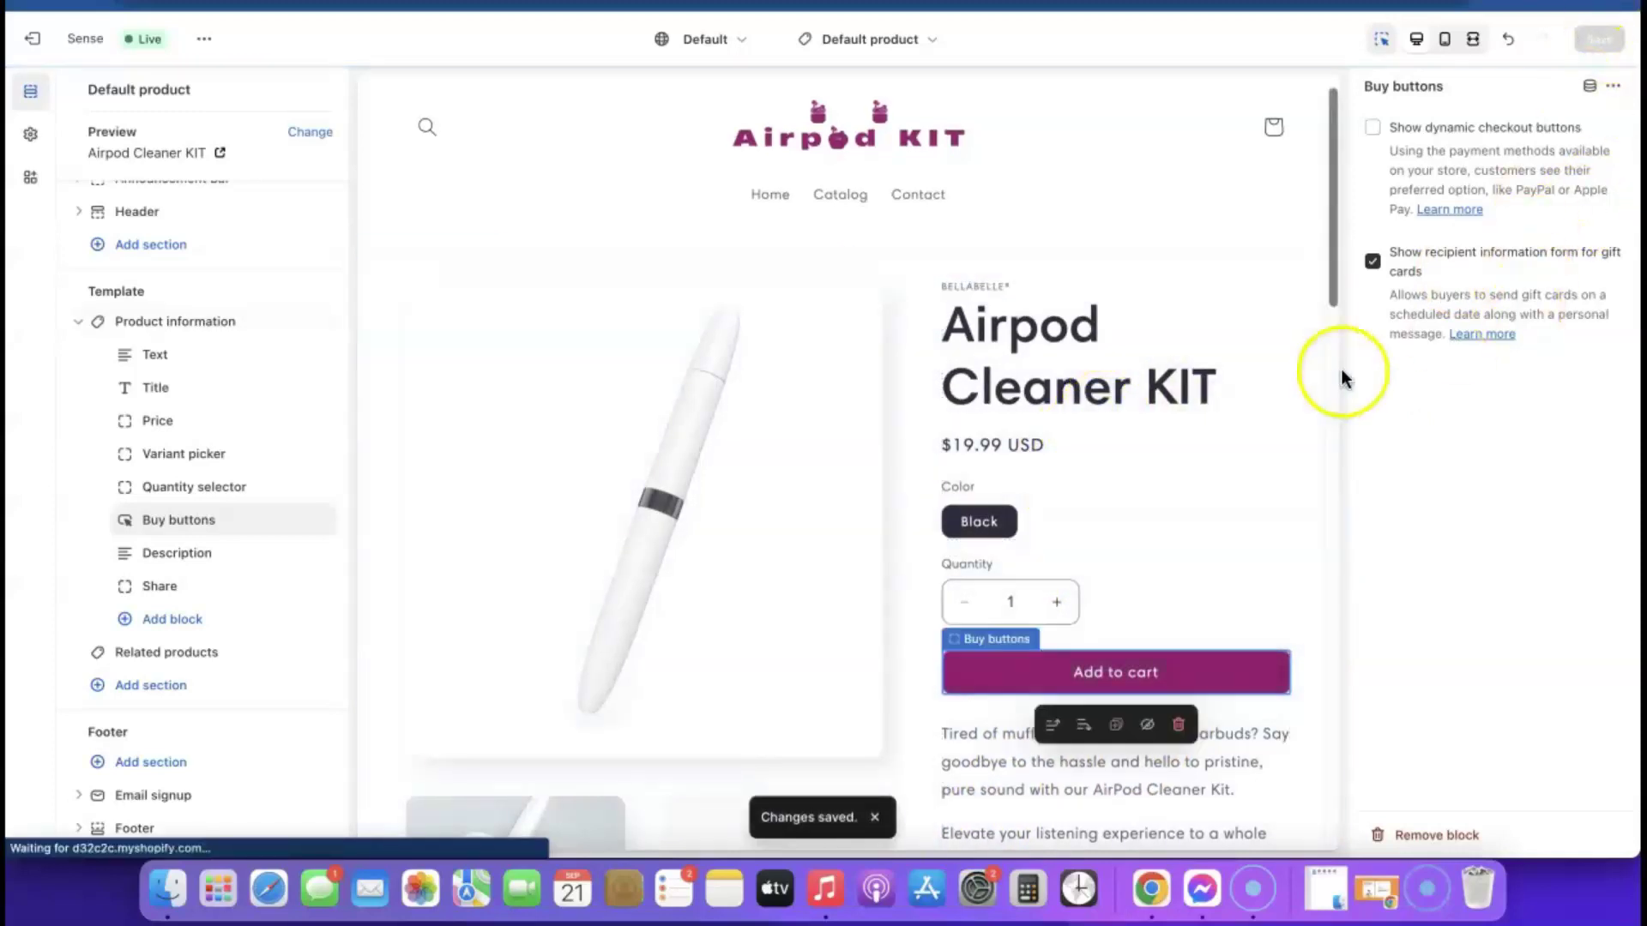
pyautogui.scroll(-15, 698, 378)
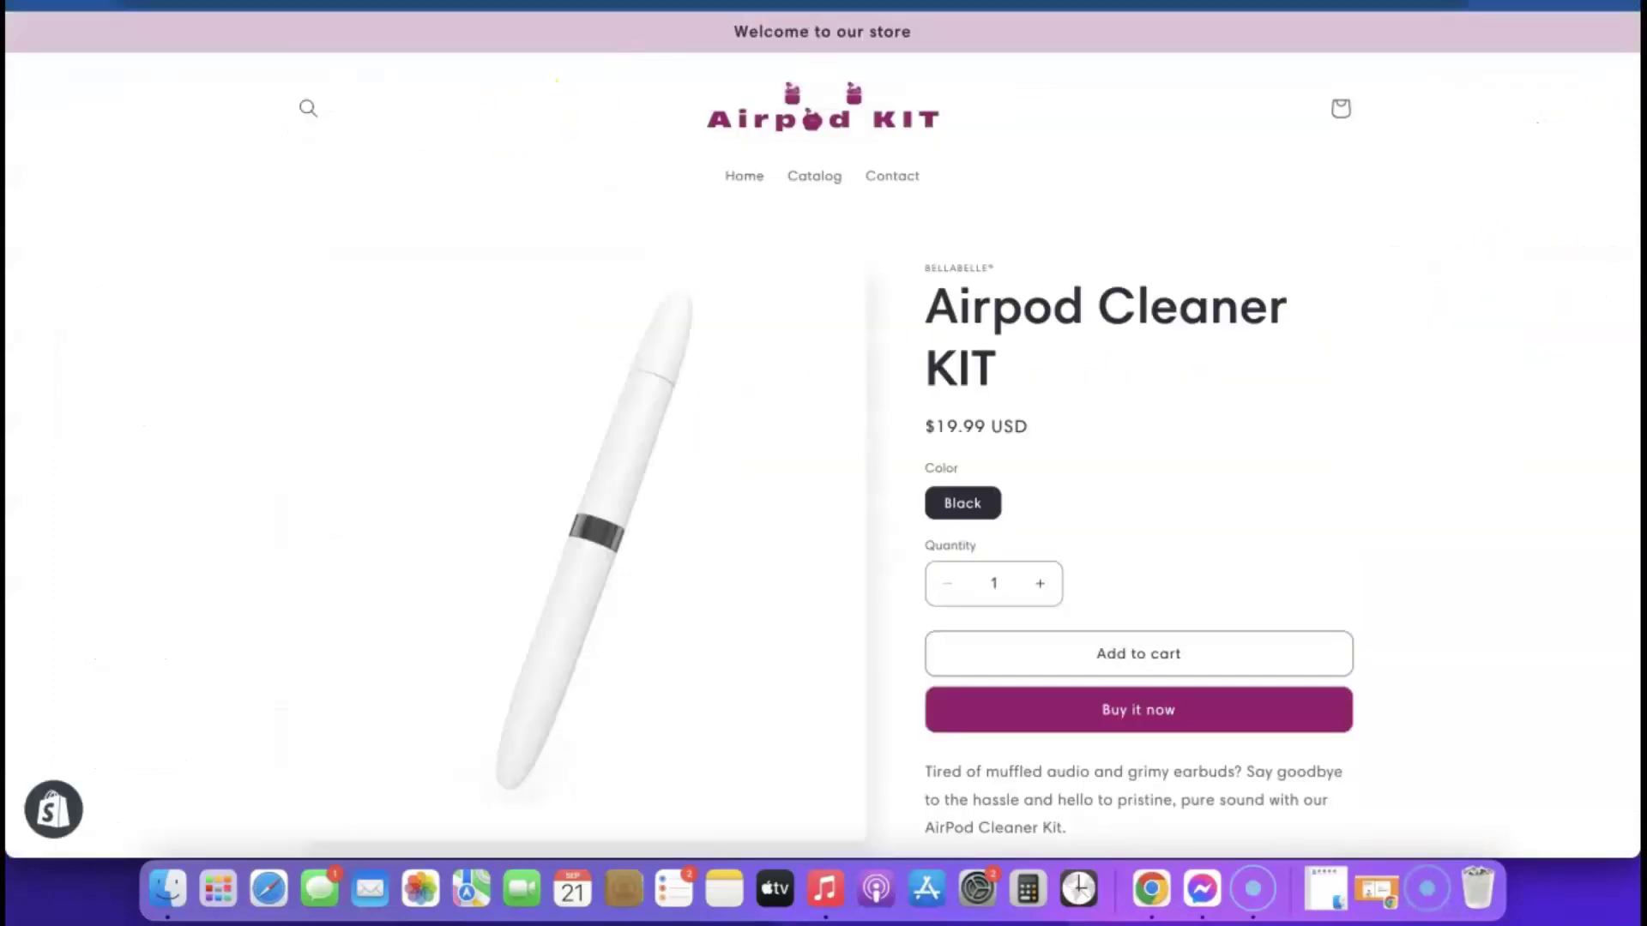
pyautogui.scroll(-5, 1069, 173)
pyautogui.scroll(5, 1048, 393)
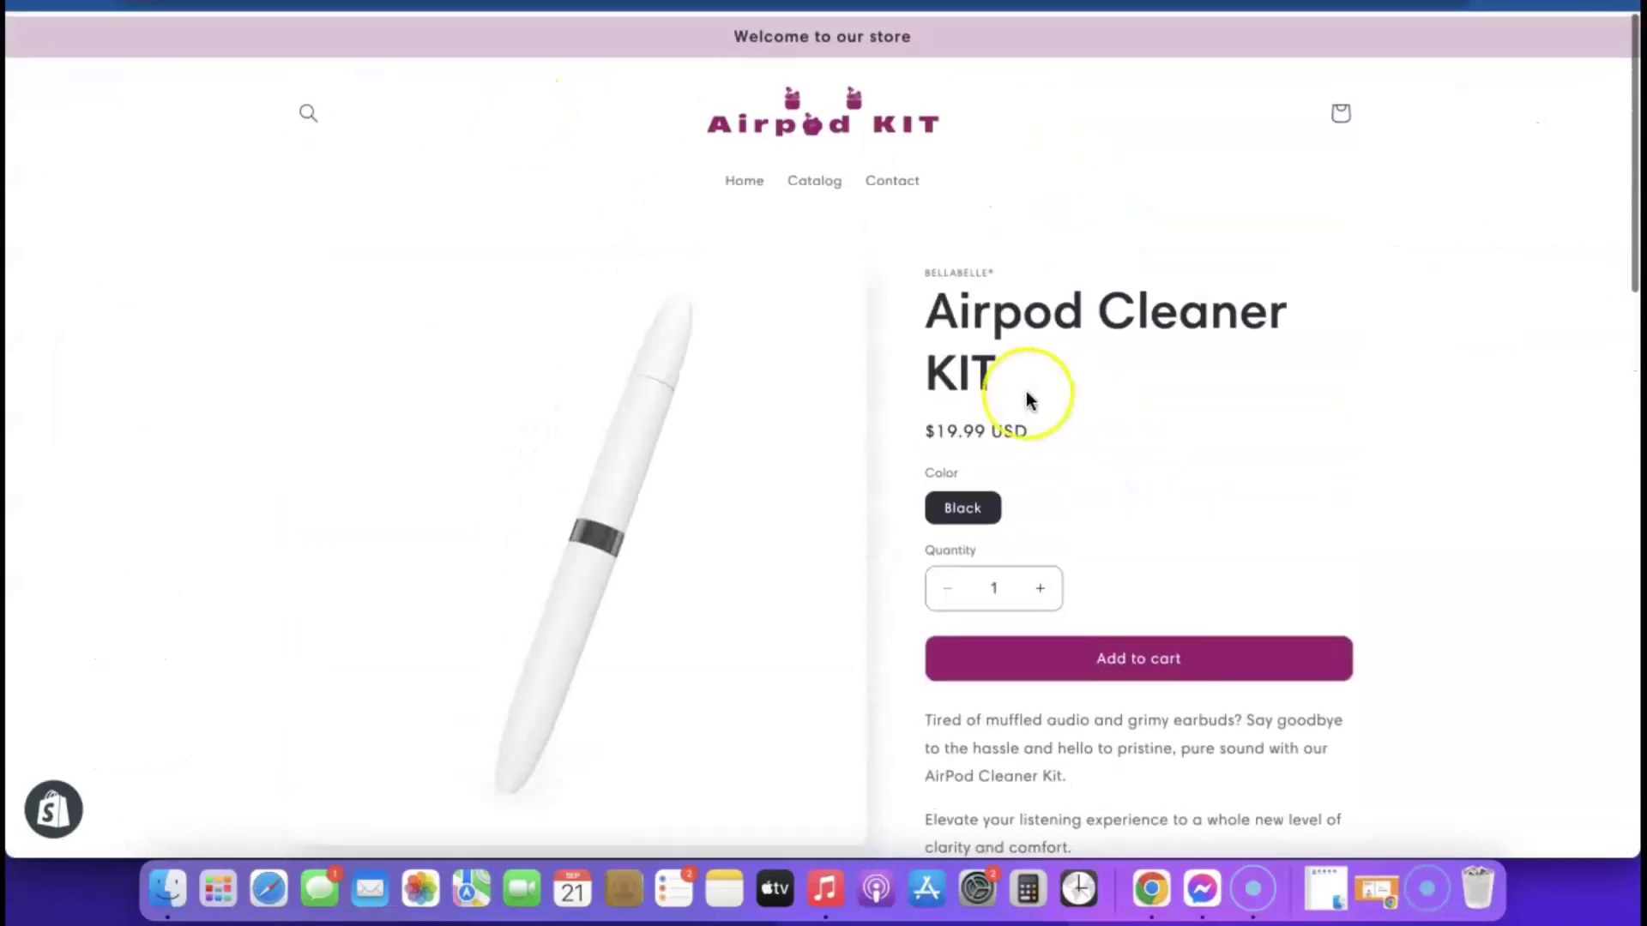
pyautogui.scroll(-15, 1028, 397)
pyautogui.scroll(15, 1027, 397)
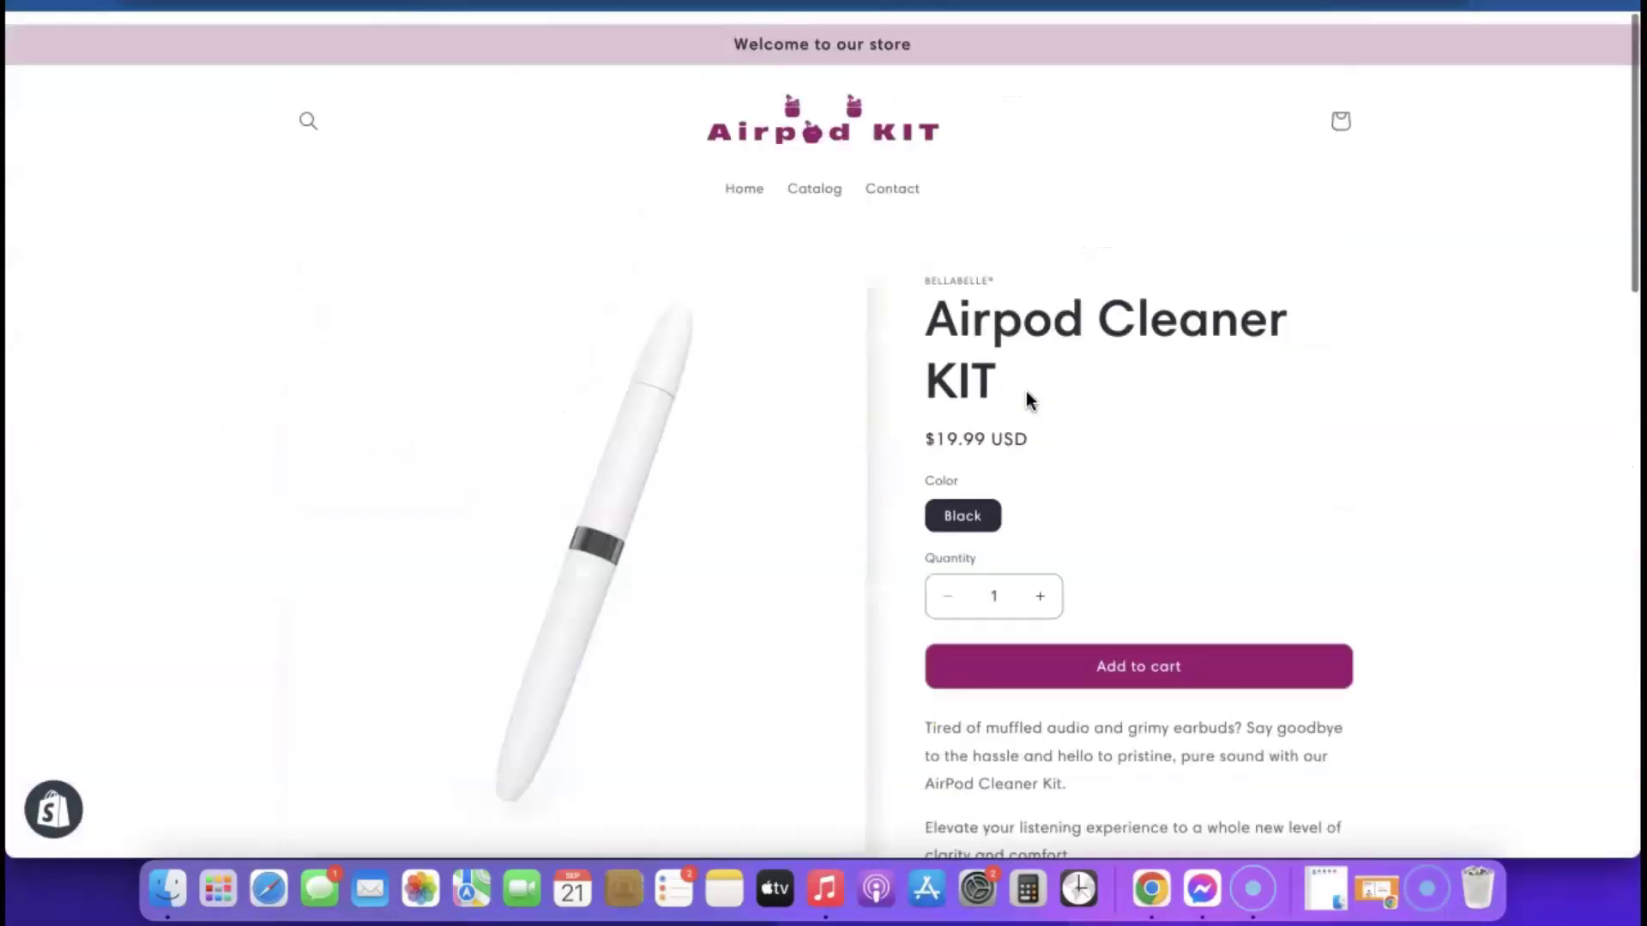
# Compare the product page with GoodsCastle's, then return to the Default product template editor.
pyautogui.click(884, 122)
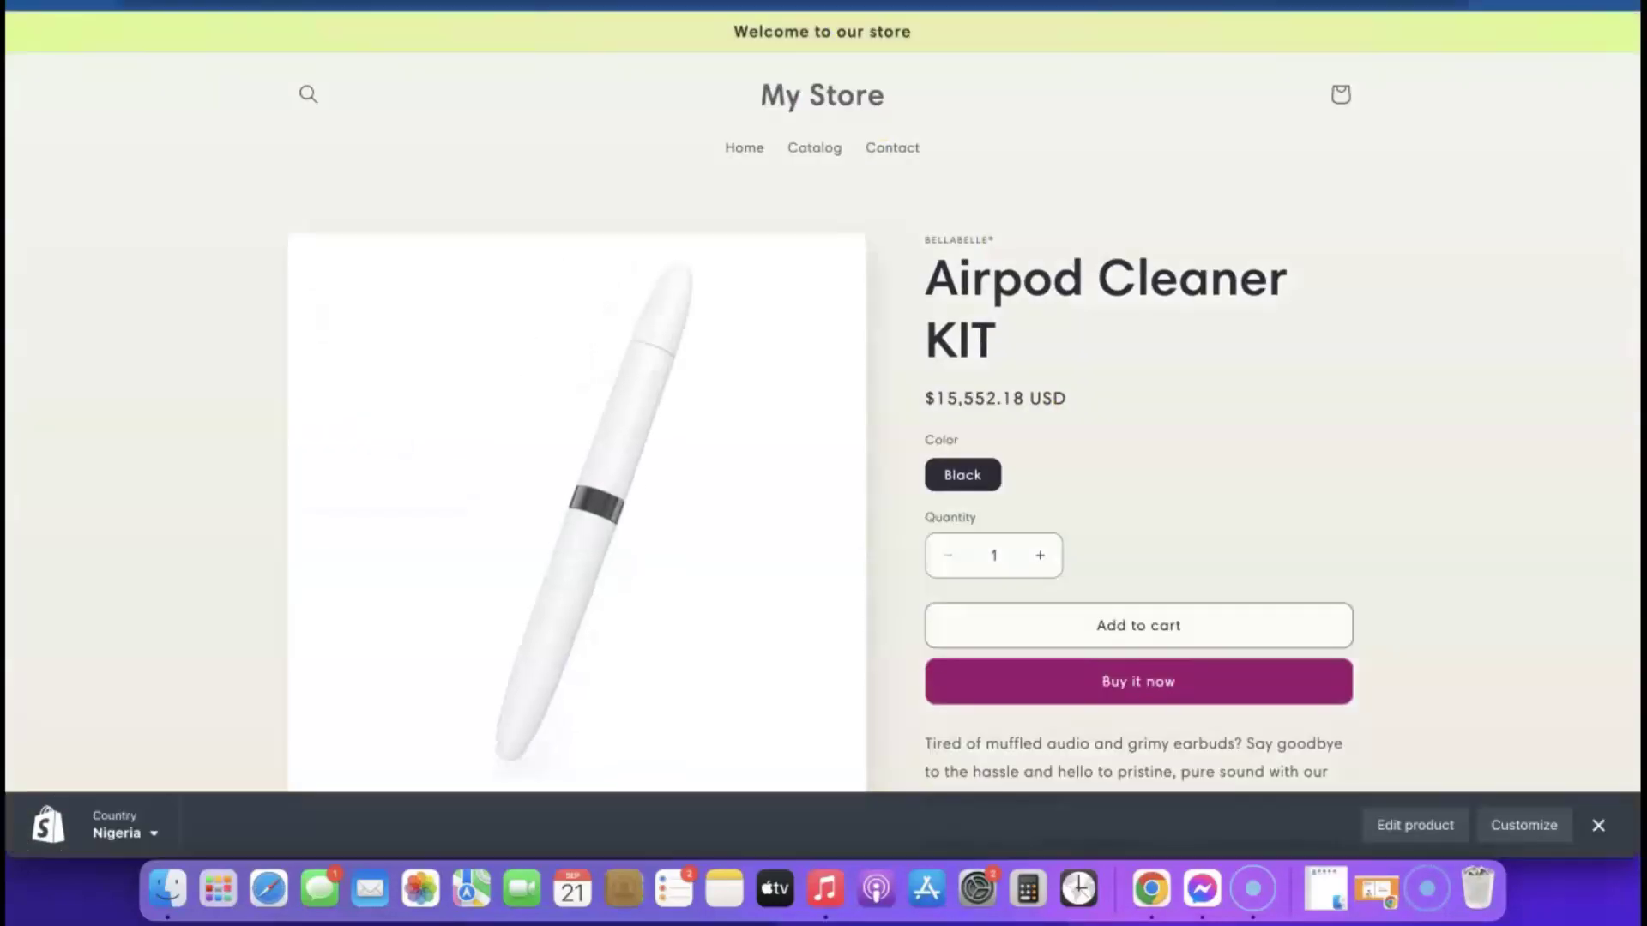
pyautogui.scroll(-1, 1104, 248)
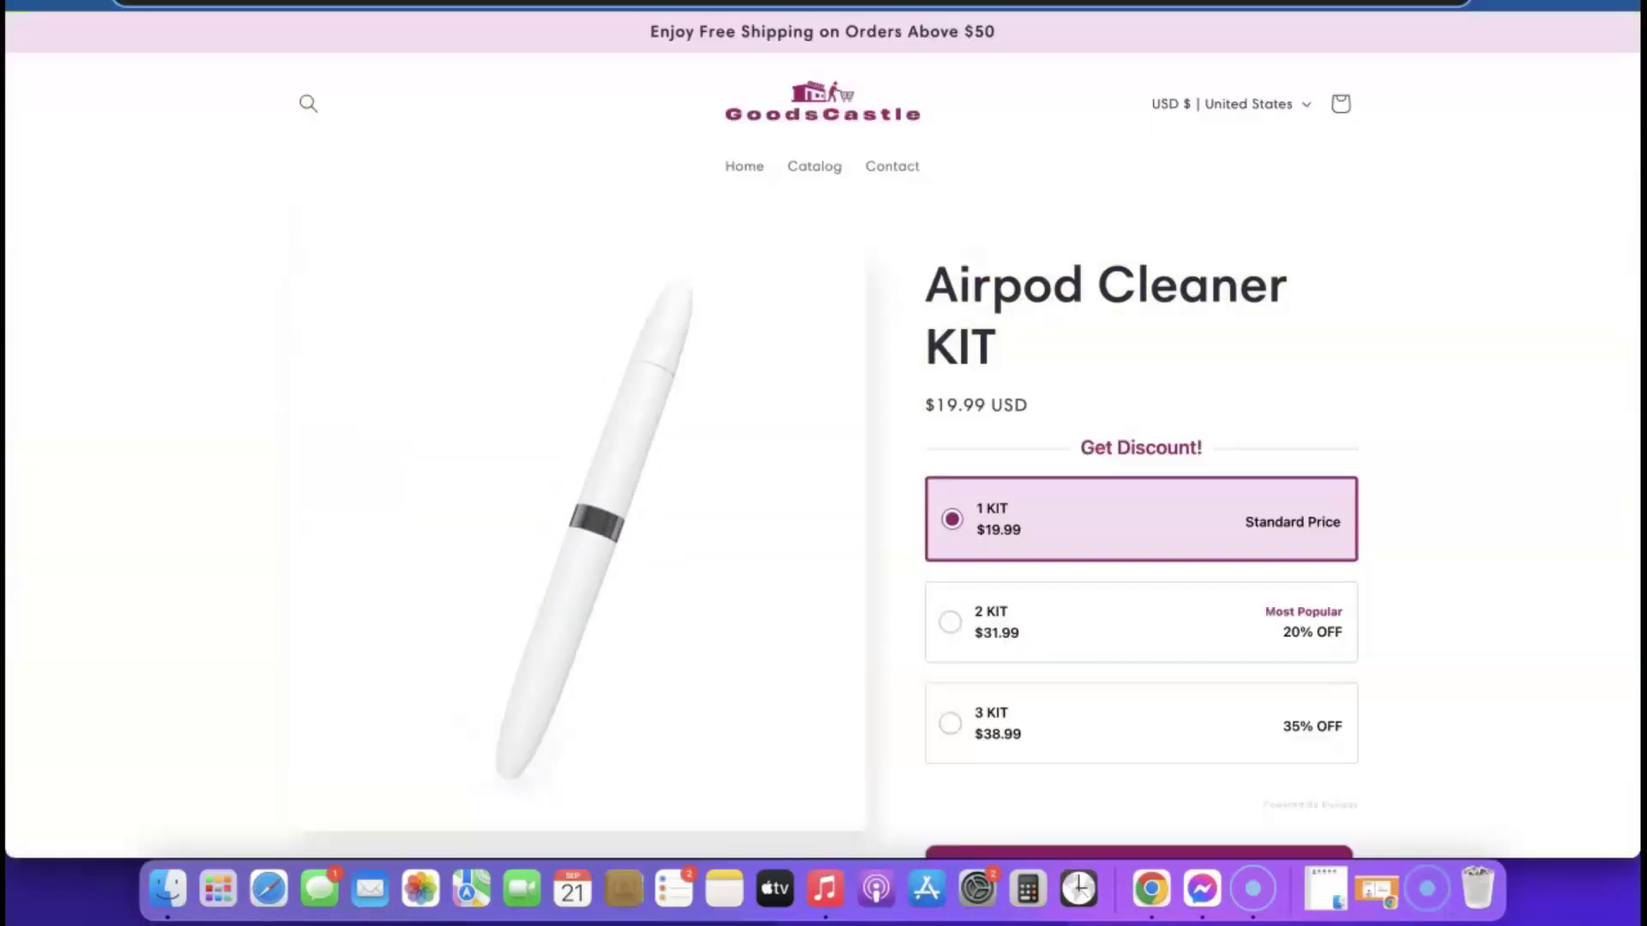
pyautogui.scroll(-2, 1126, 370)
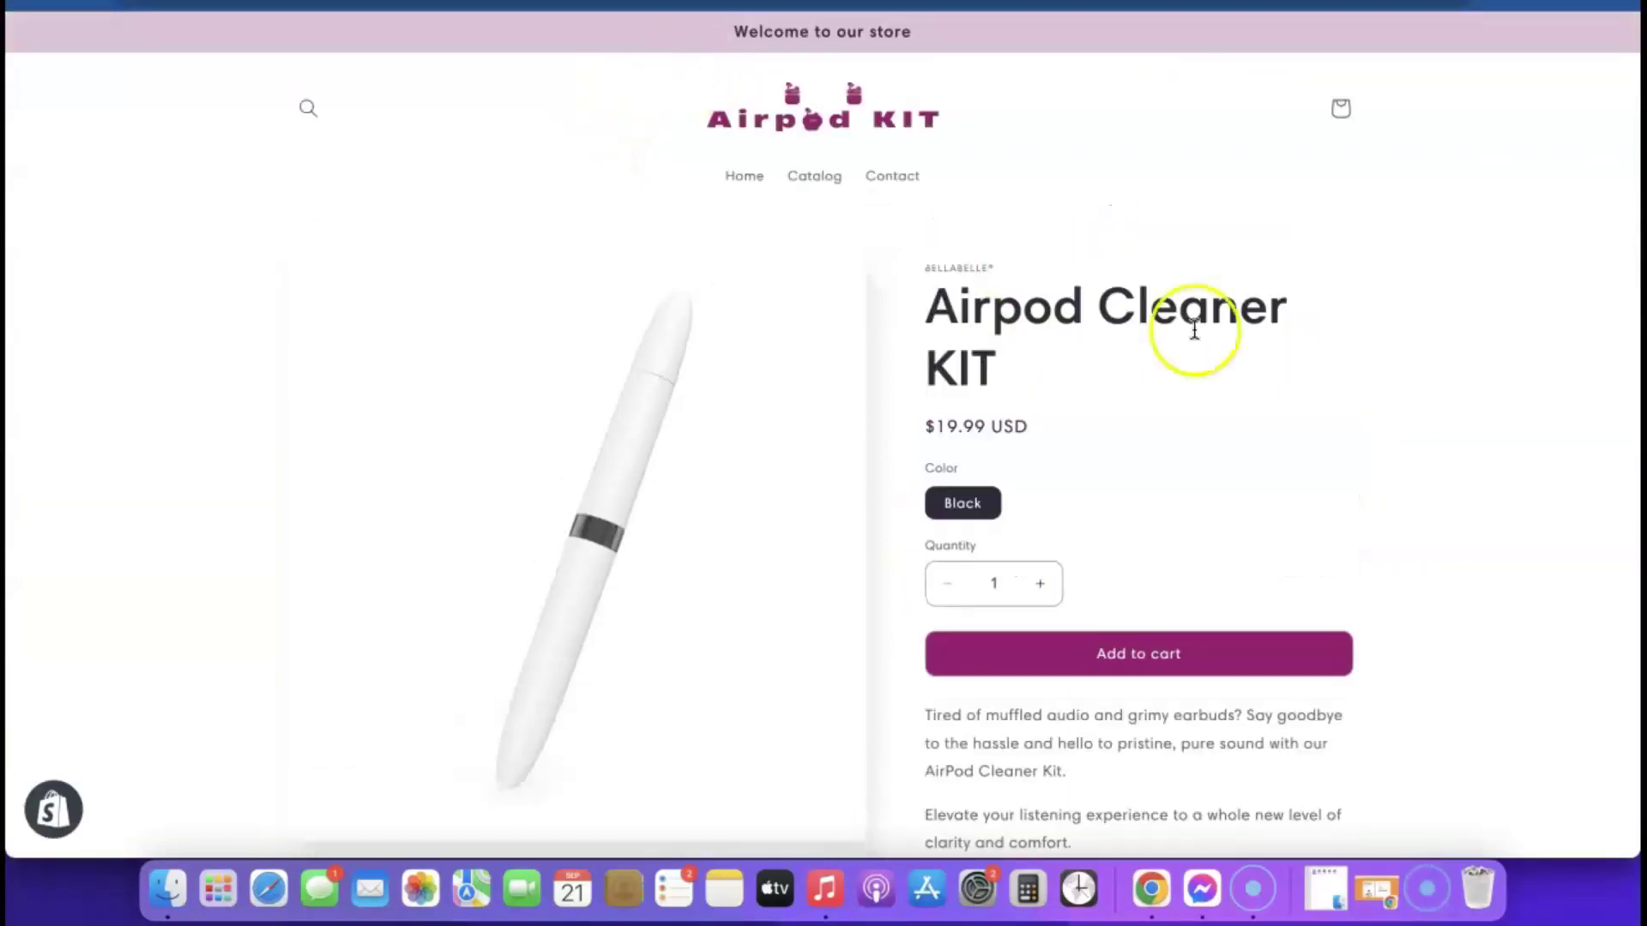
pyautogui.scroll(-4, 1249, 349)
pyautogui.scroll(4, 1074, 568)
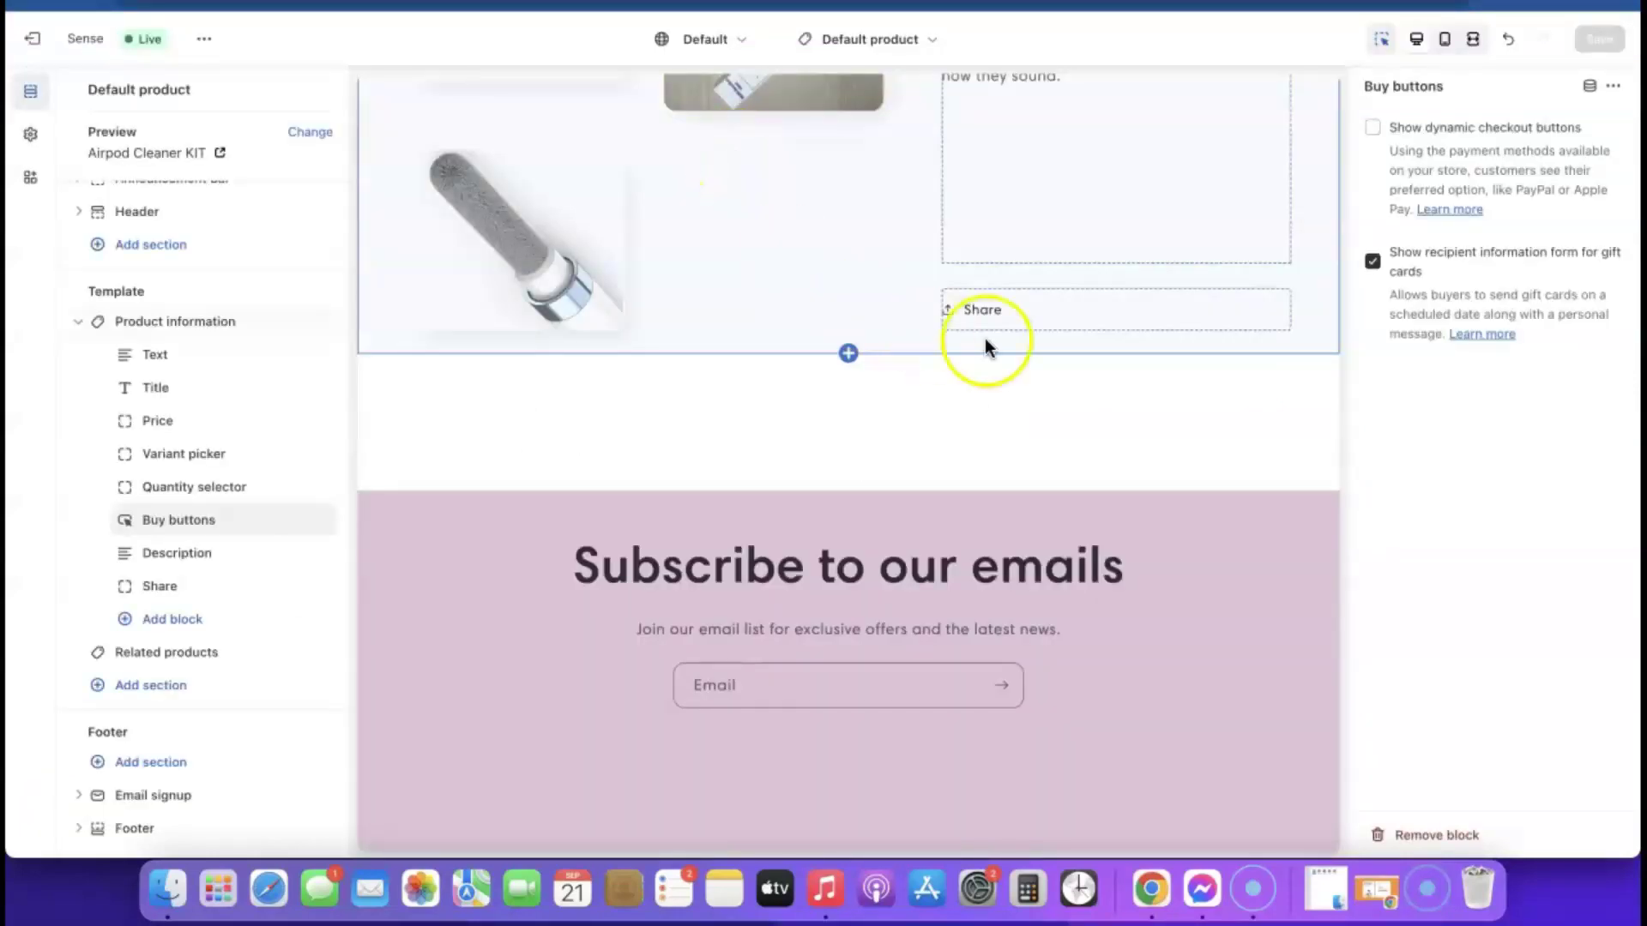
pyautogui.scroll(10, 984, 338)
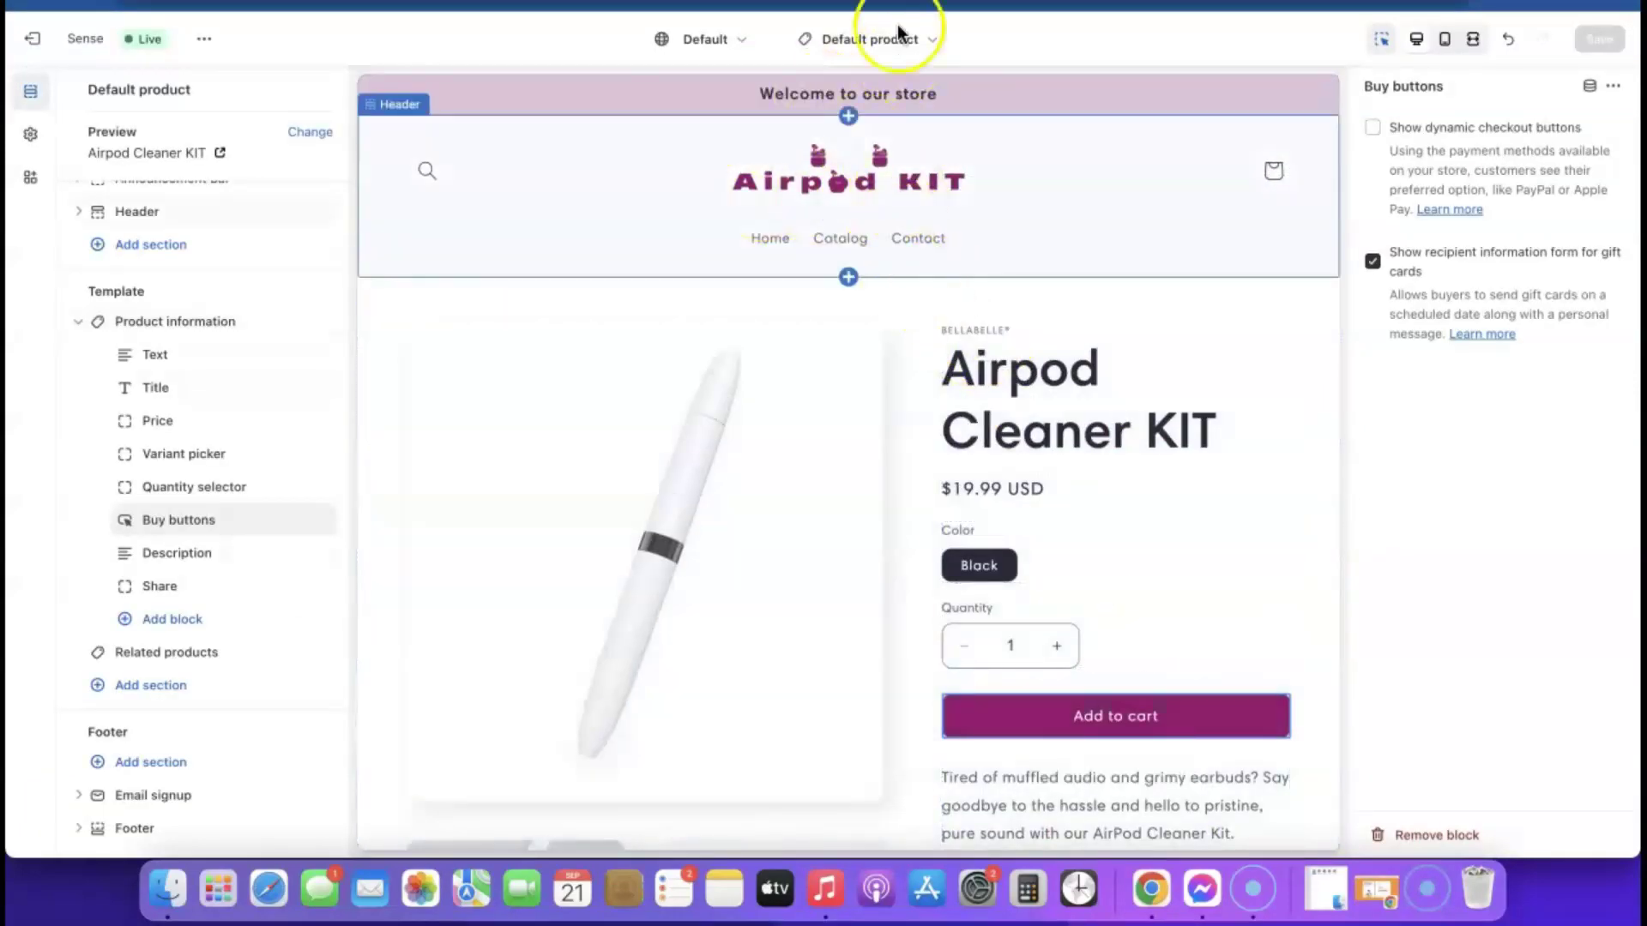
# Switch the theme editor to the Home page template.
pyautogui.click(929, 41)
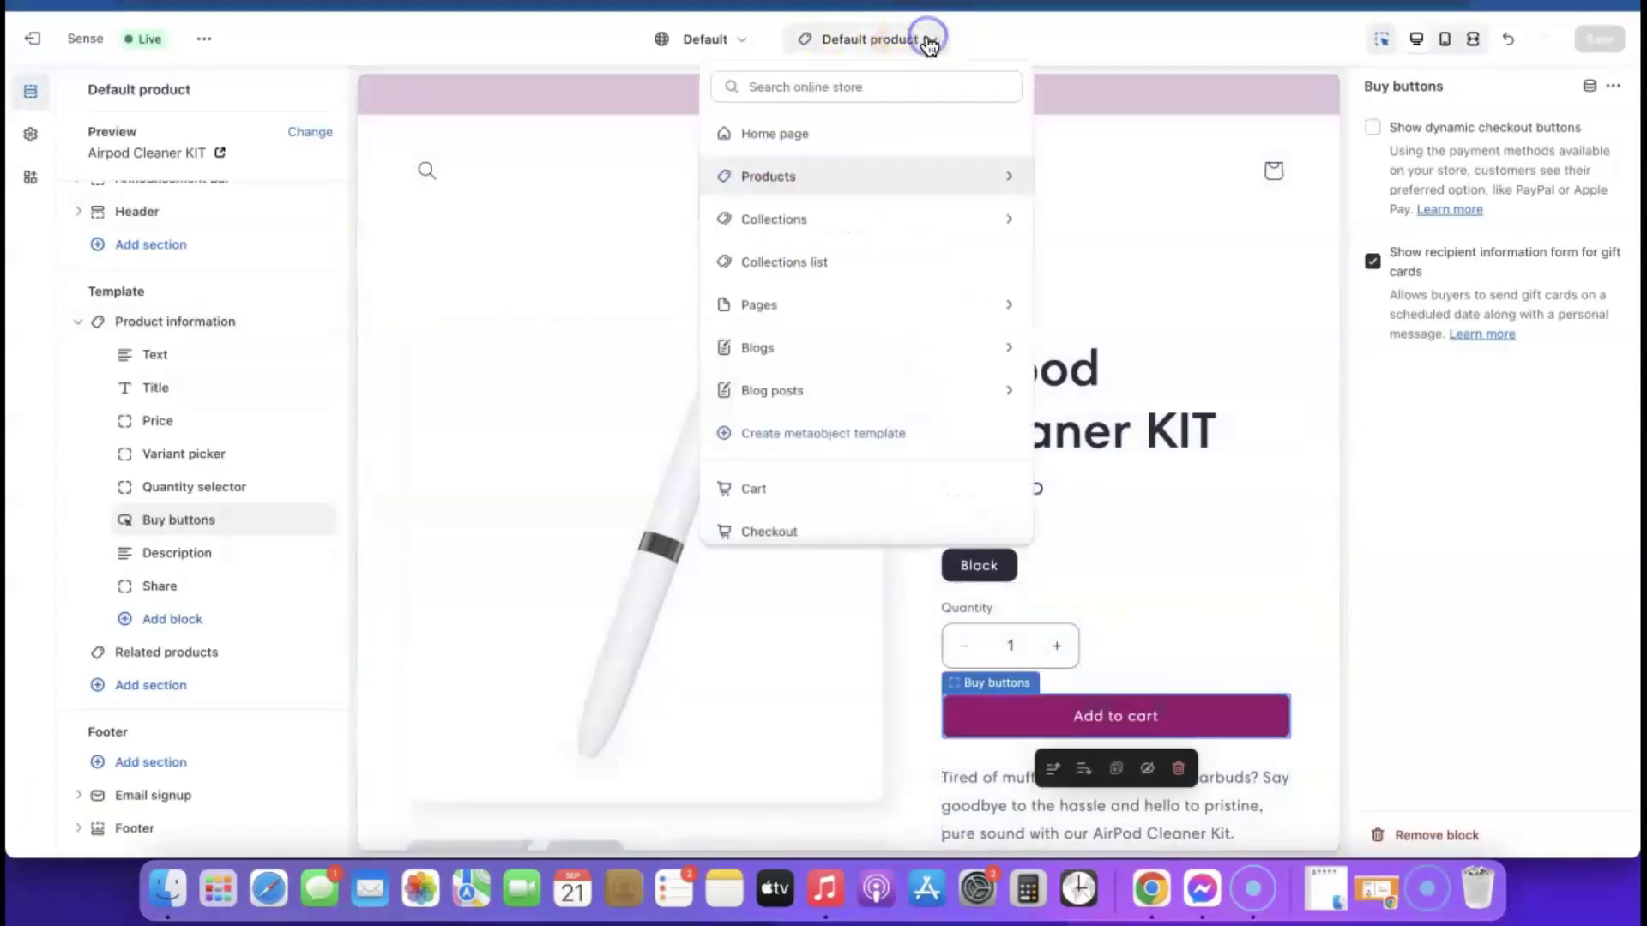
pyautogui.click(792, 135)
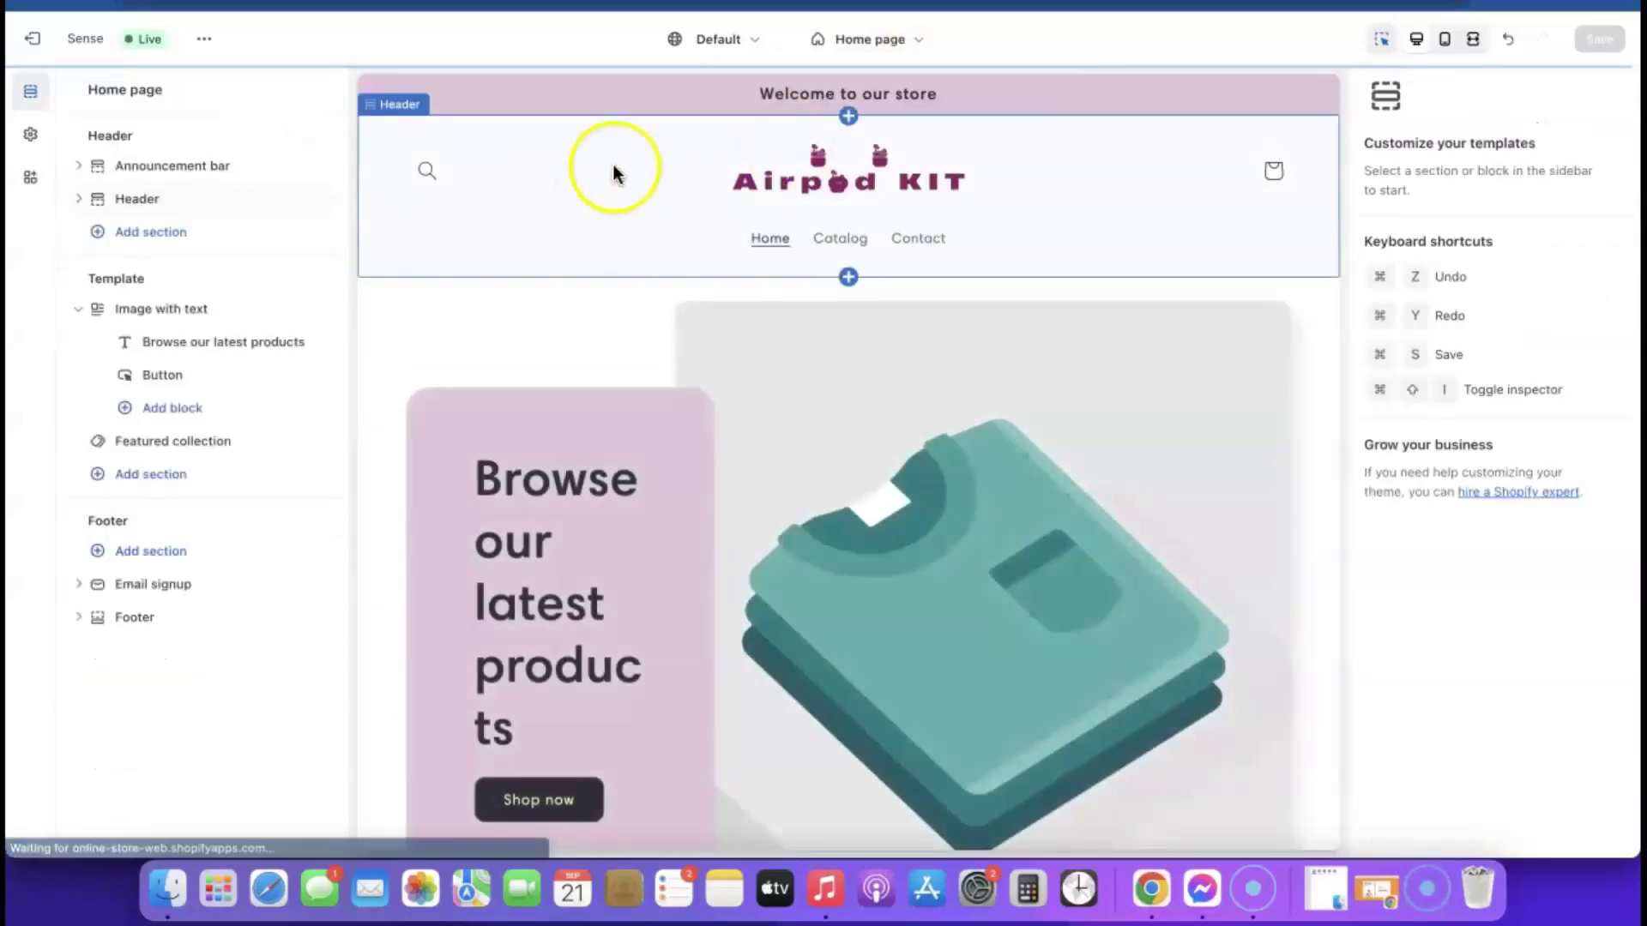
pyautogui.scroll(-10, 1049, 369)
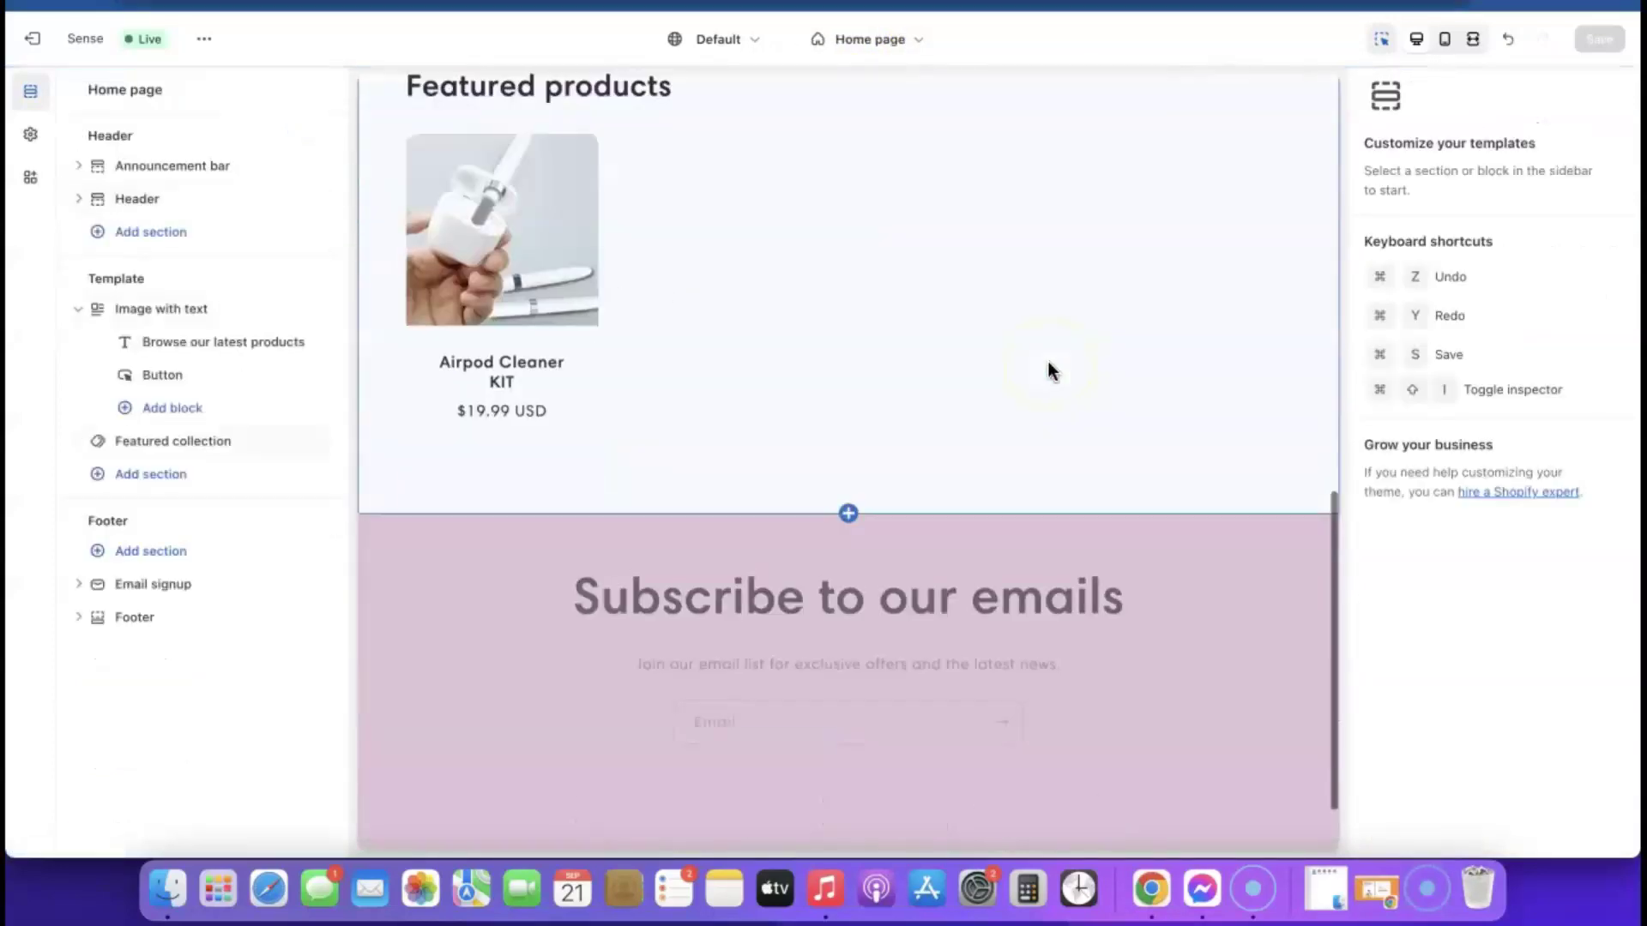
pyautogui.scroll(10, 1048, 369)
# Select the t-shirt banner's Image with text section settings.
pyautogui.click(1030, 496)
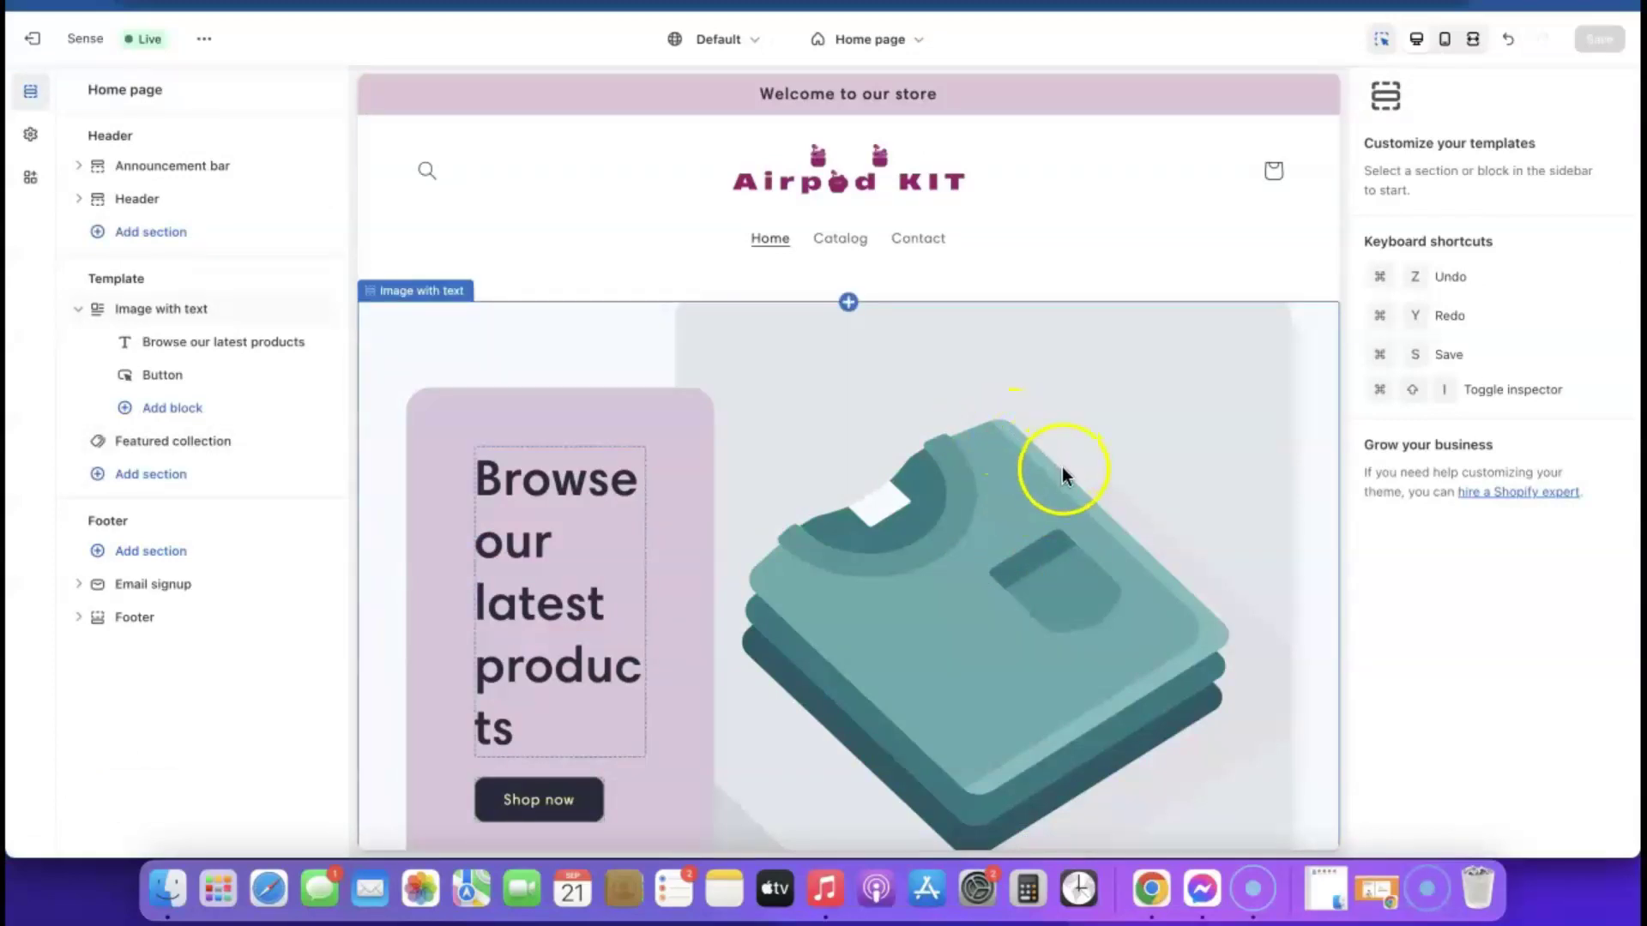
pyautogui.scroll(-3, 1066, 493)
pyautogui.click(980, 380)
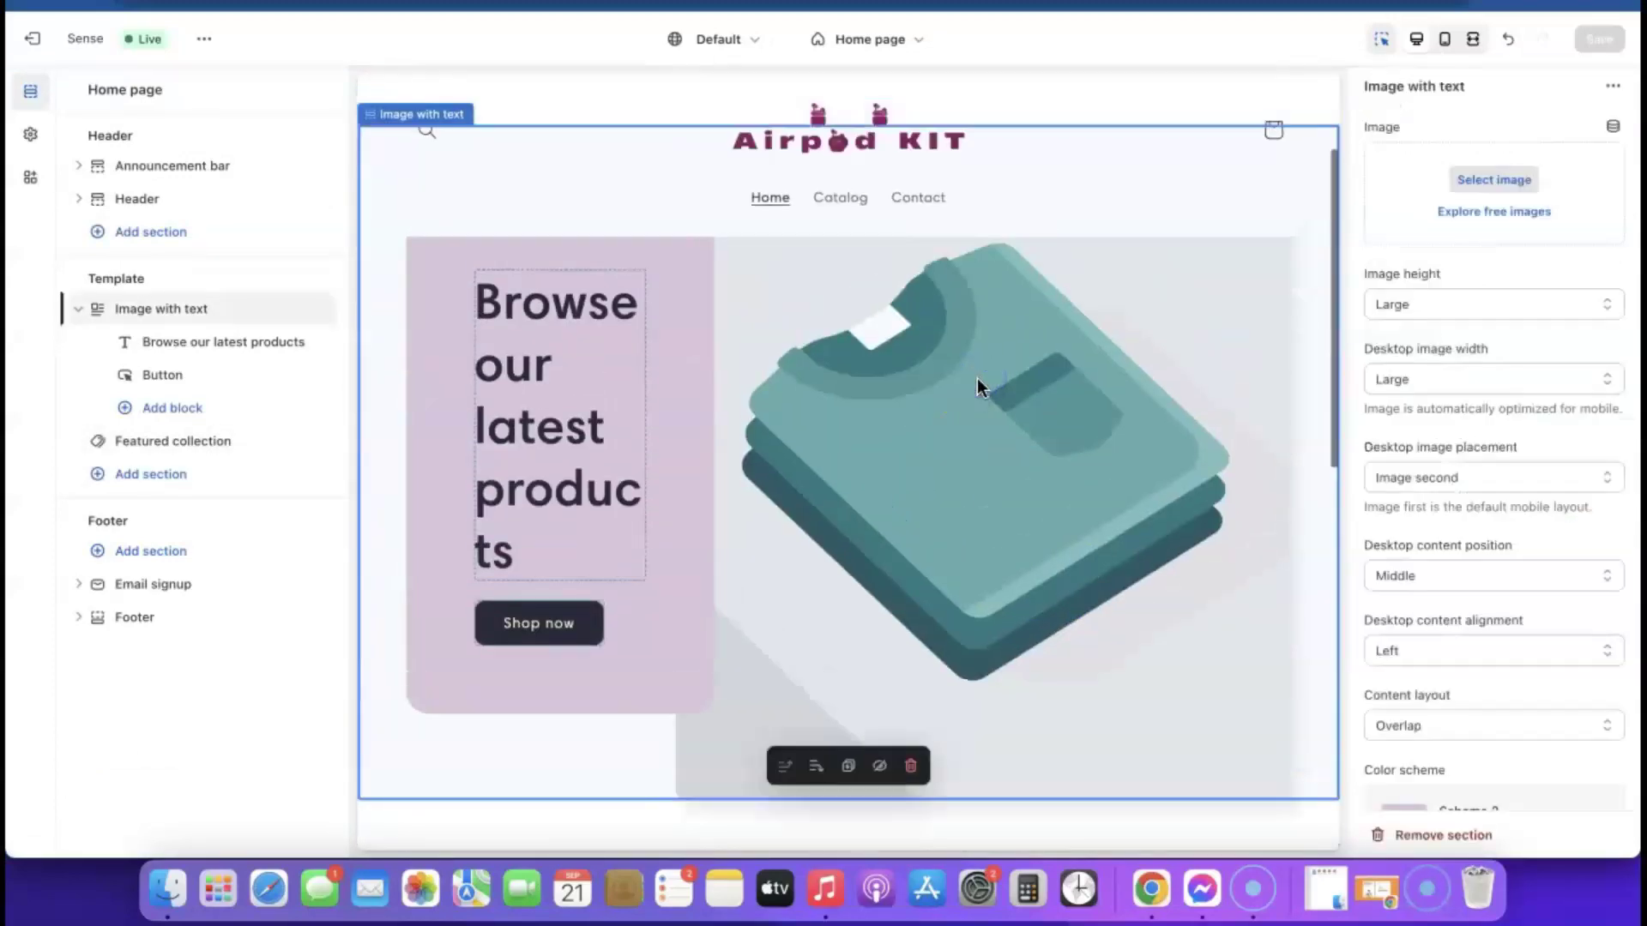
pyautogui.click(1472, 248)
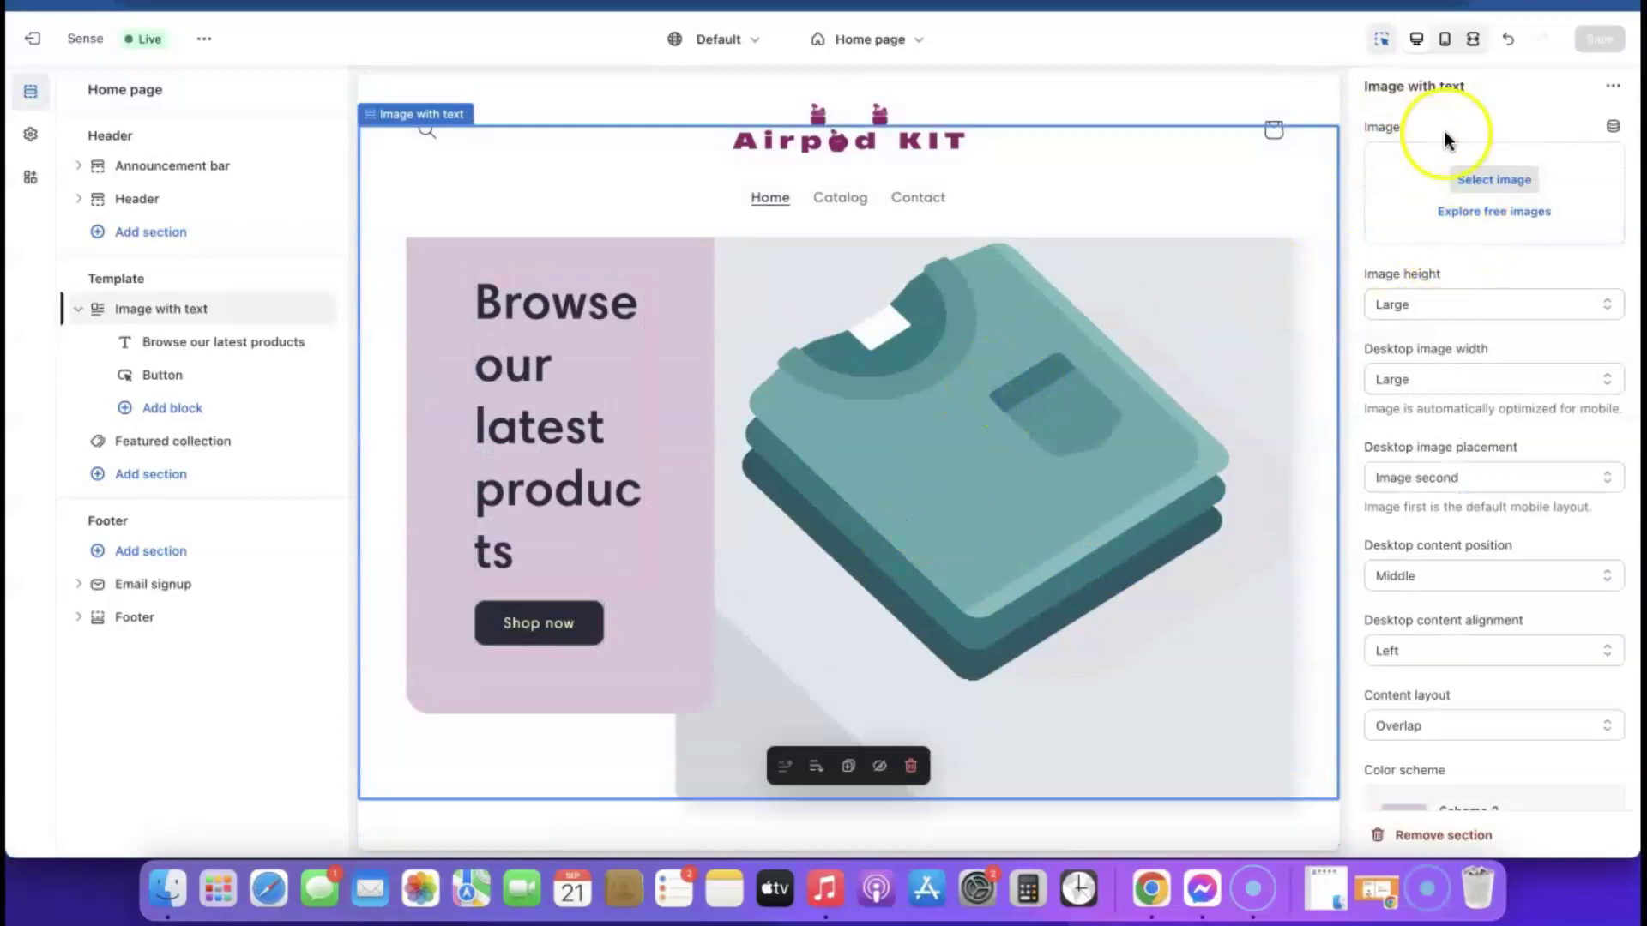
# Use the free stock photo woman-checking-phone-and-relaxing as the banner image and save.
pyautogui.click(1499, 213)
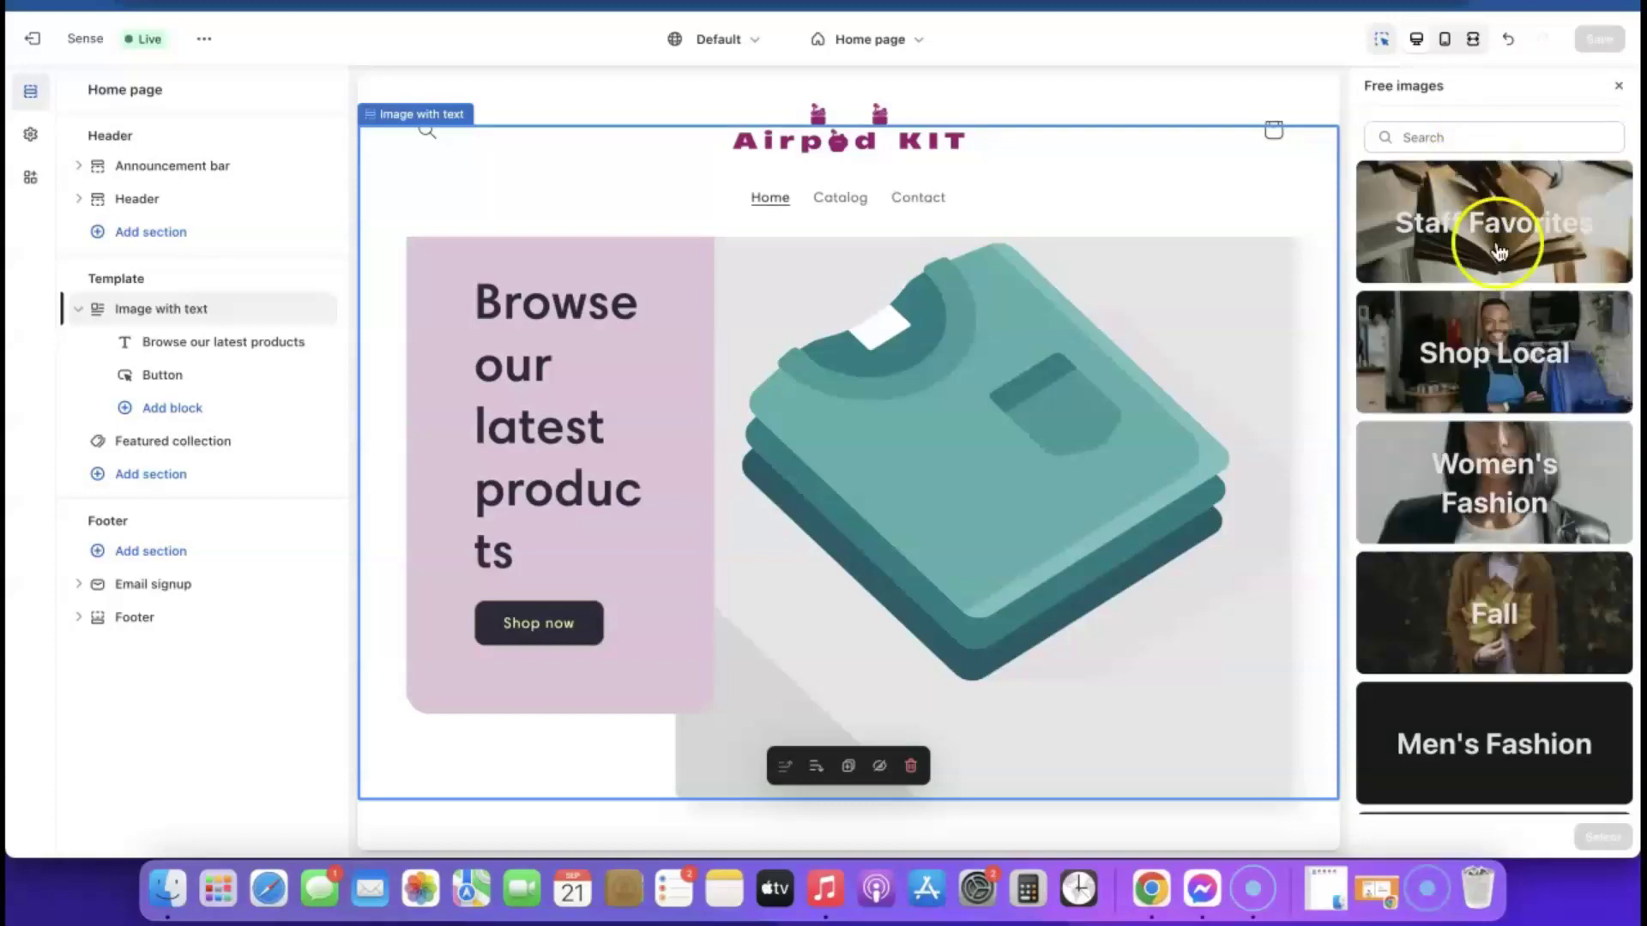
pyautogui.scroll(-10, 1520, 337)
pyautogui.scroll(-10, 1520, 337)
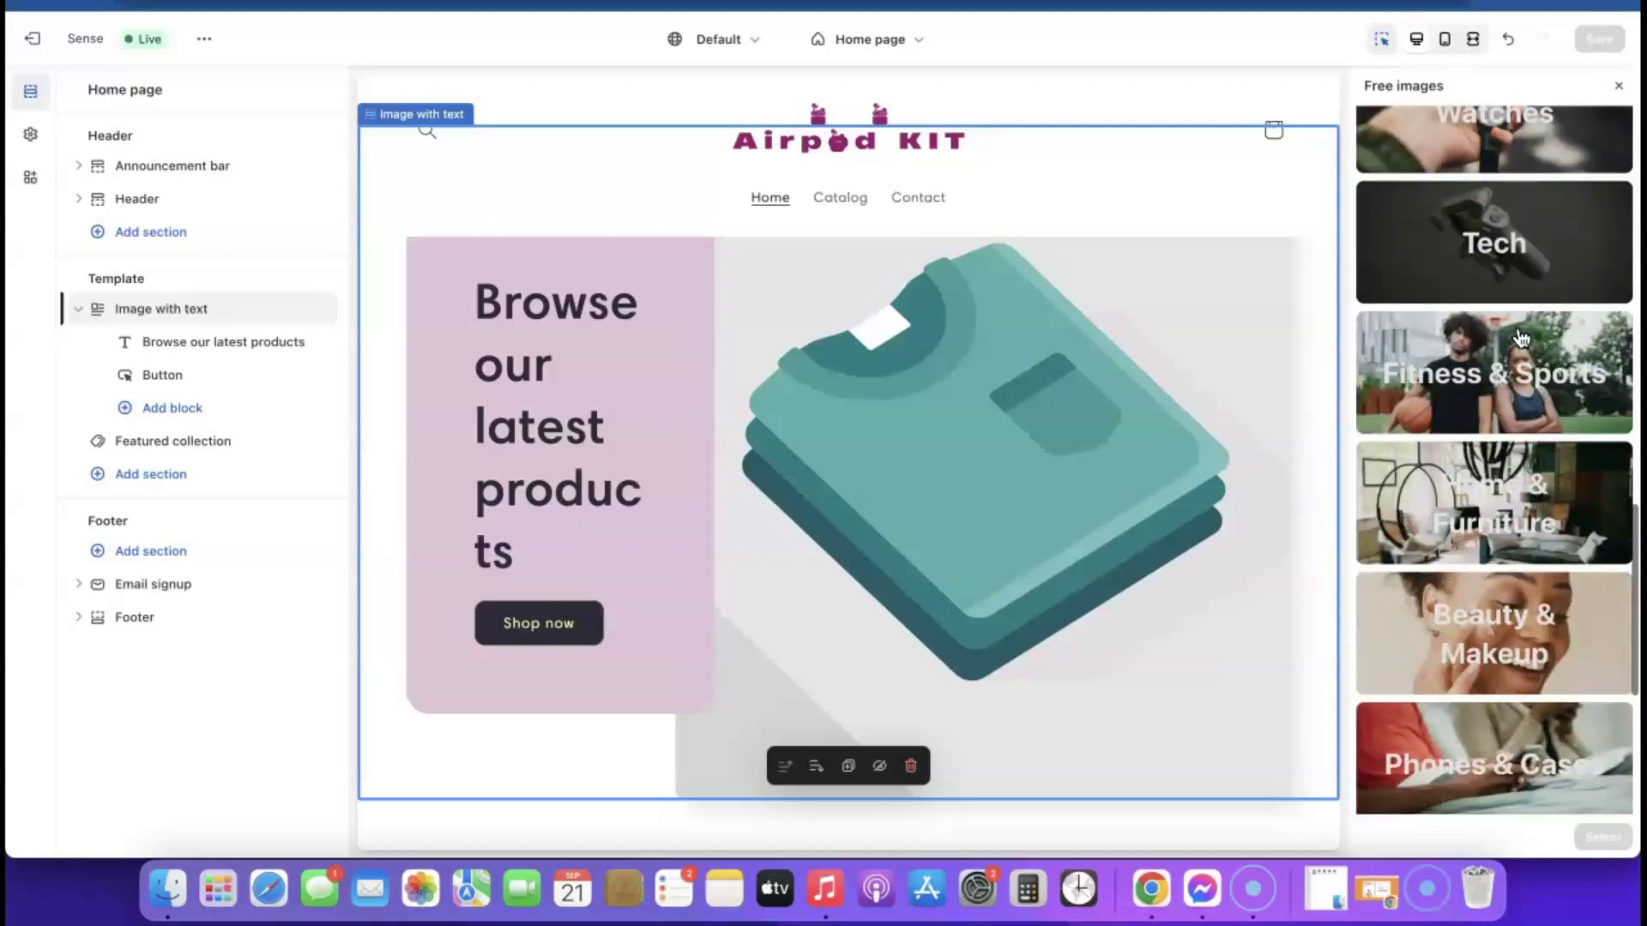
pyautogui.scroll(-5, 1520, 338)
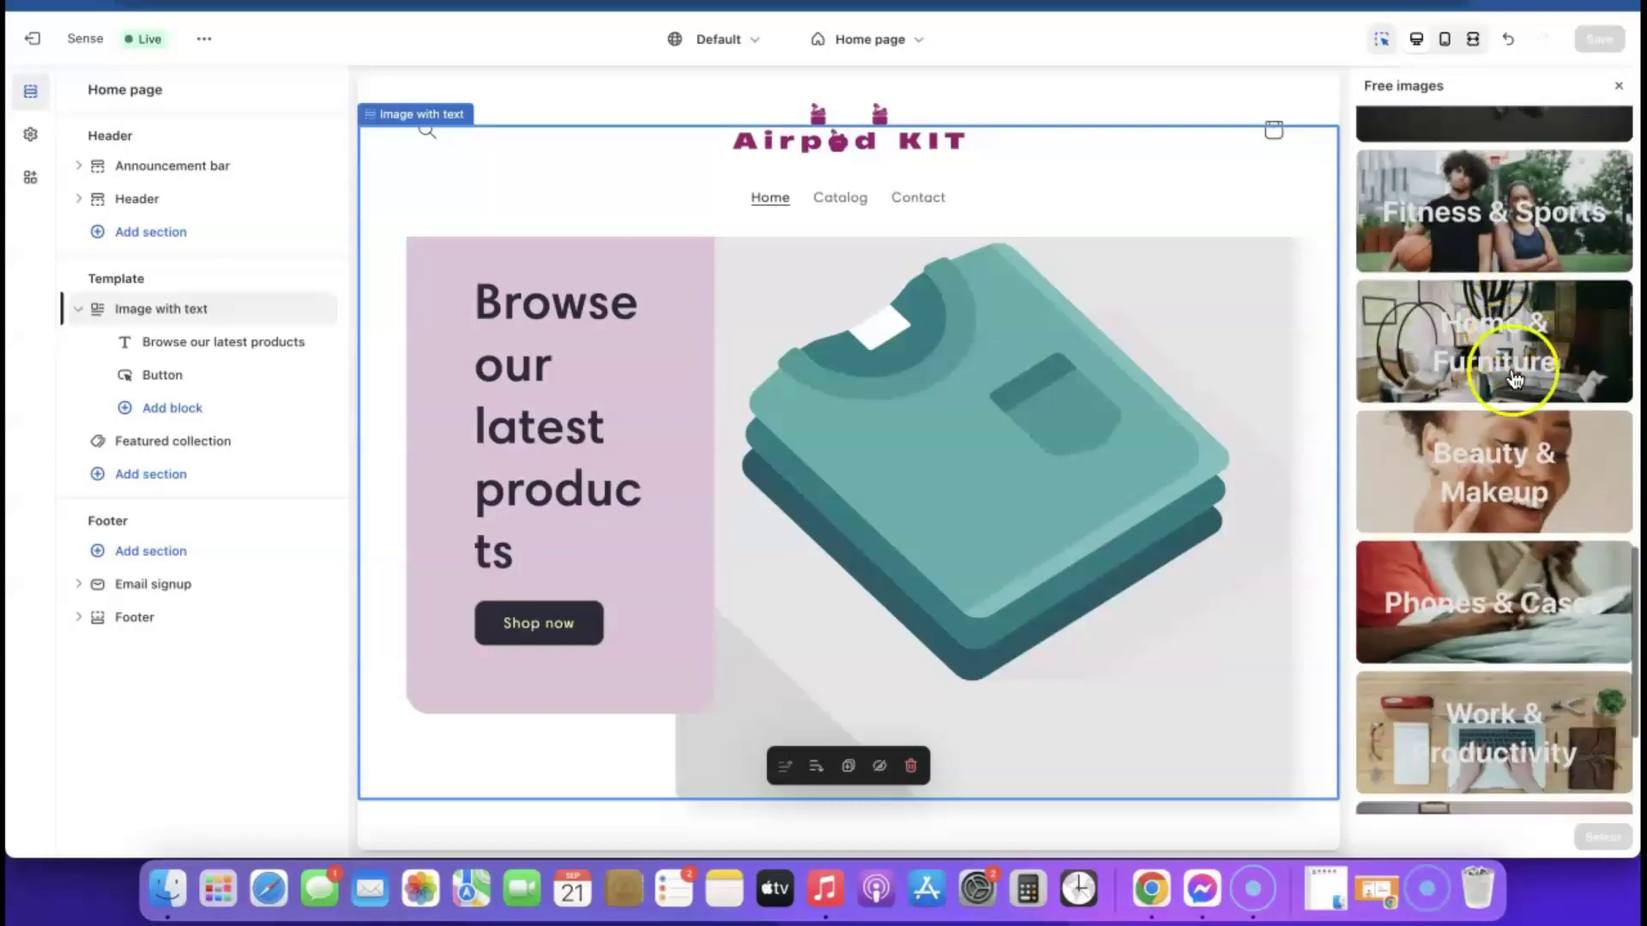
pyautogui.click(1398, 261)
pyautogui.click(1398, 262)
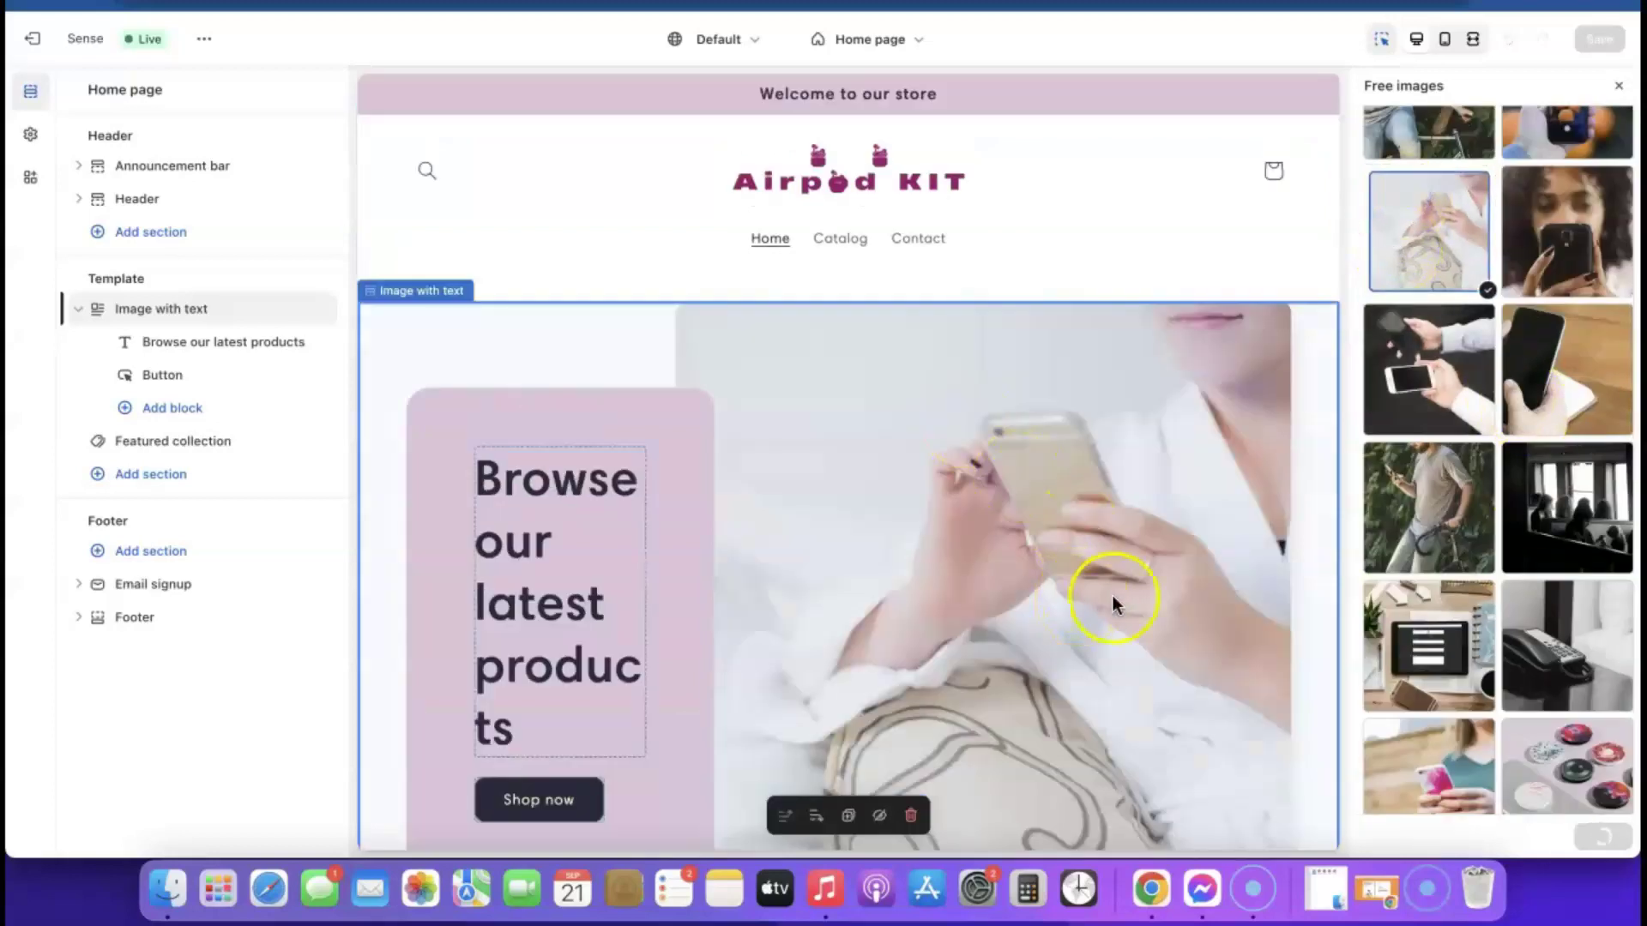
pyautogui.scroll(-5, 978, 549)
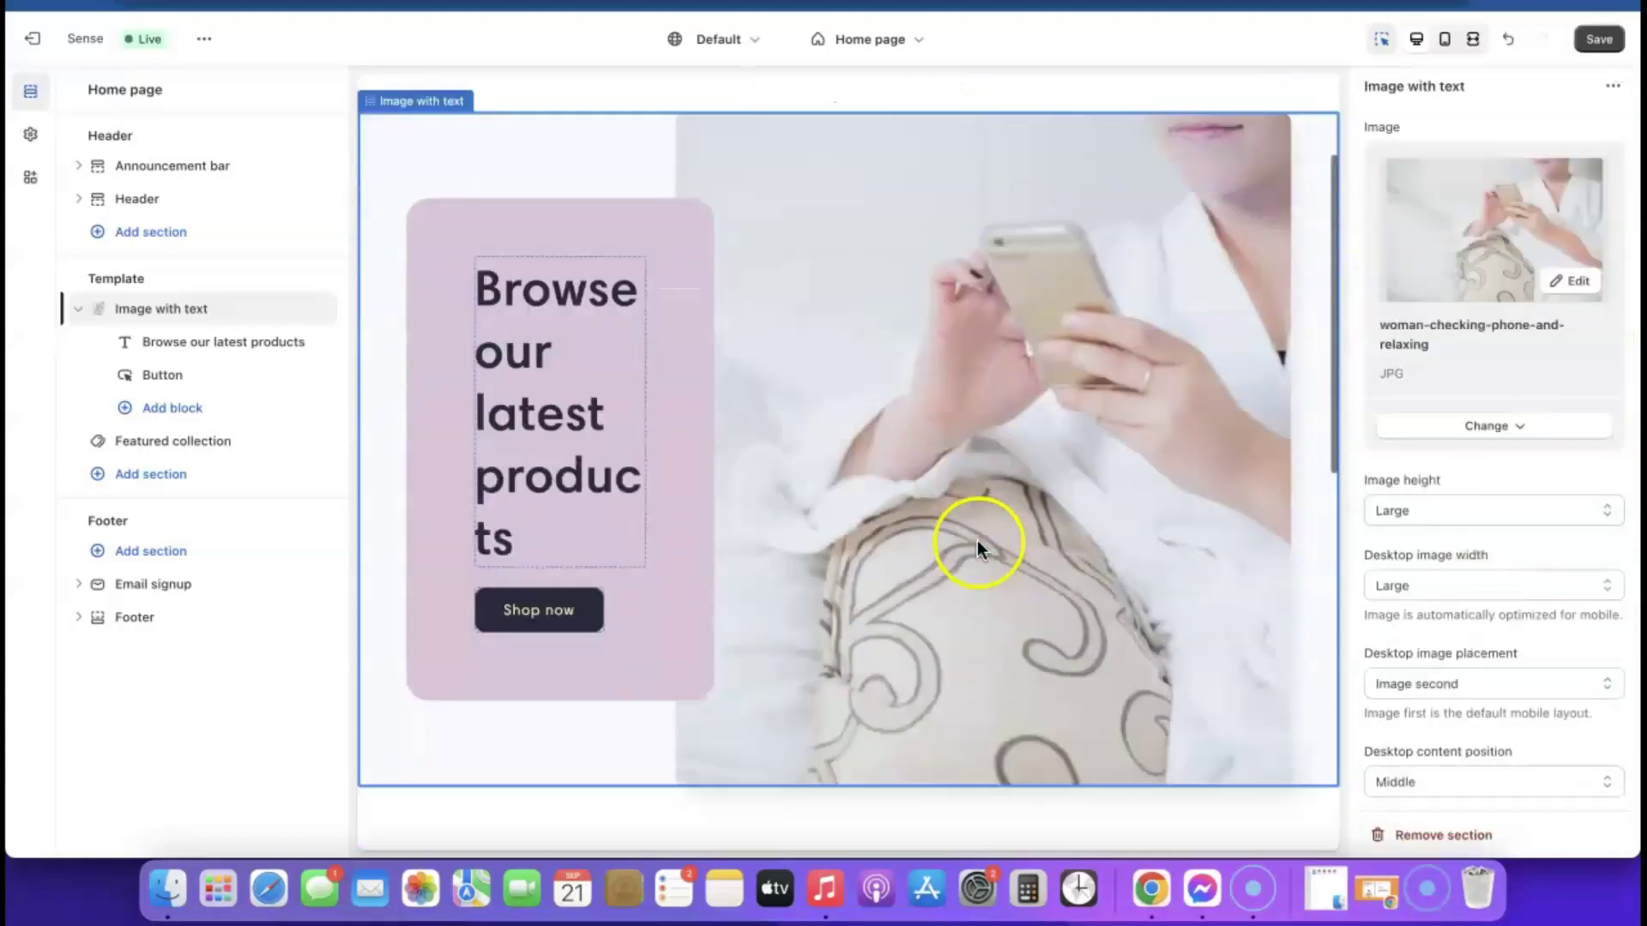
pyautogui.scroll(5, 978, 549)
pyautogui.click(1600, 39)
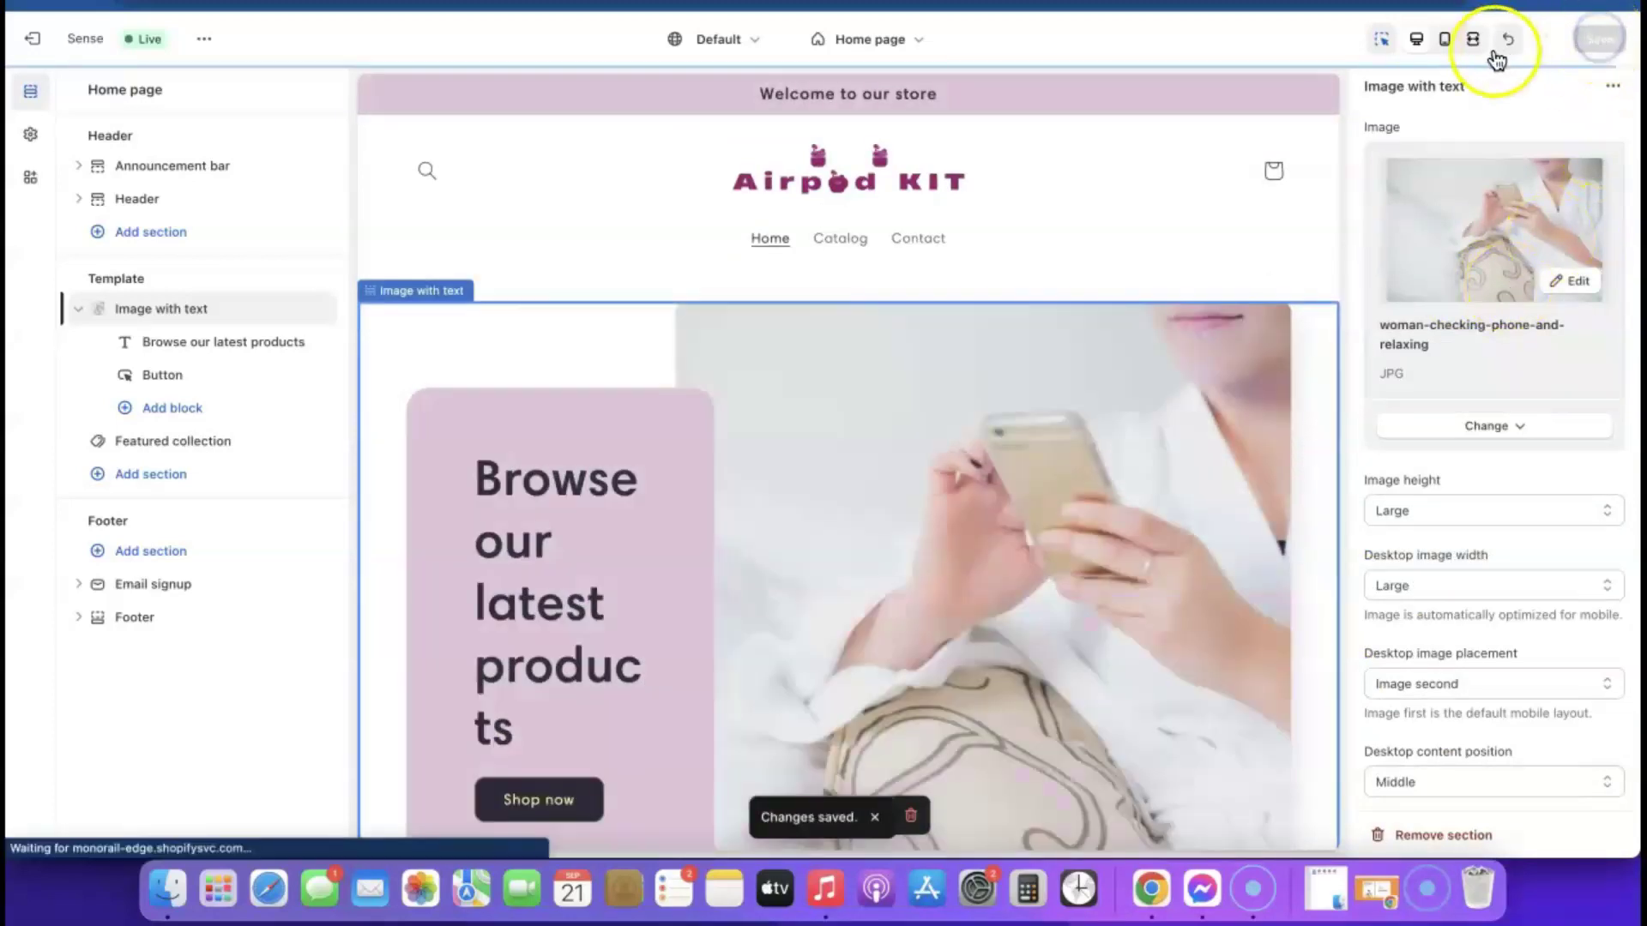
# Preview the saved home page in the mobile layout.
pyautogui.click(1444, 40)
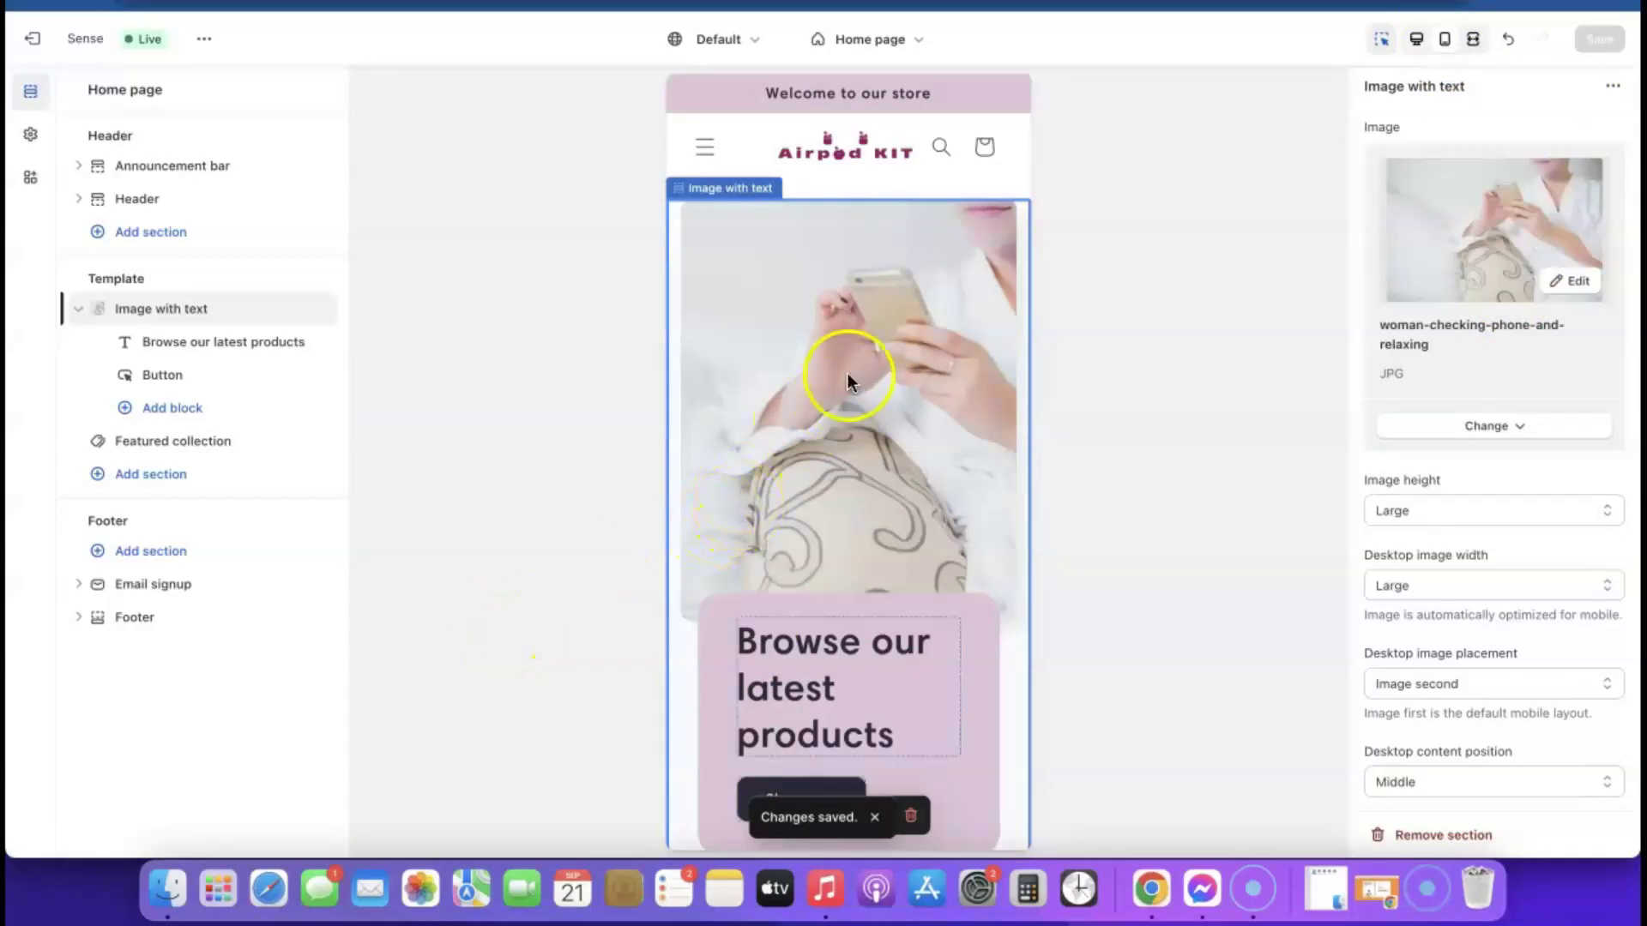
pyautogui.scroll(-3, 847, 373)
pyautogui.scroll(3, 799, 513)
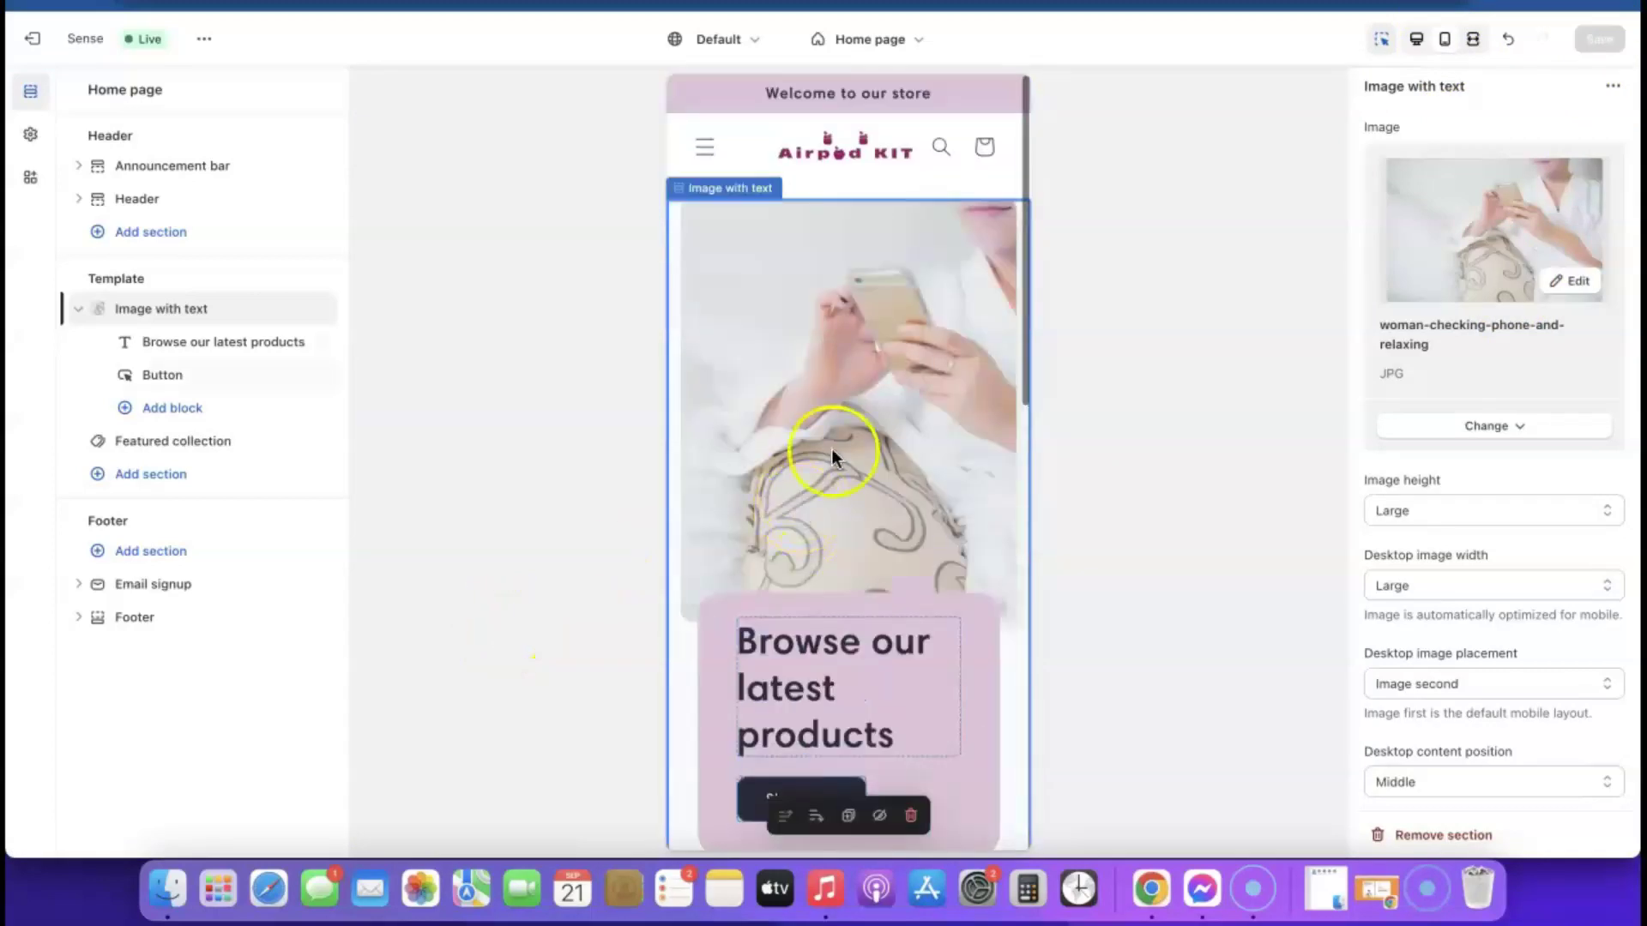
pyautogui.scroll(-2, 839, 403)
pyautogui.scroll(-8, 841, 400)
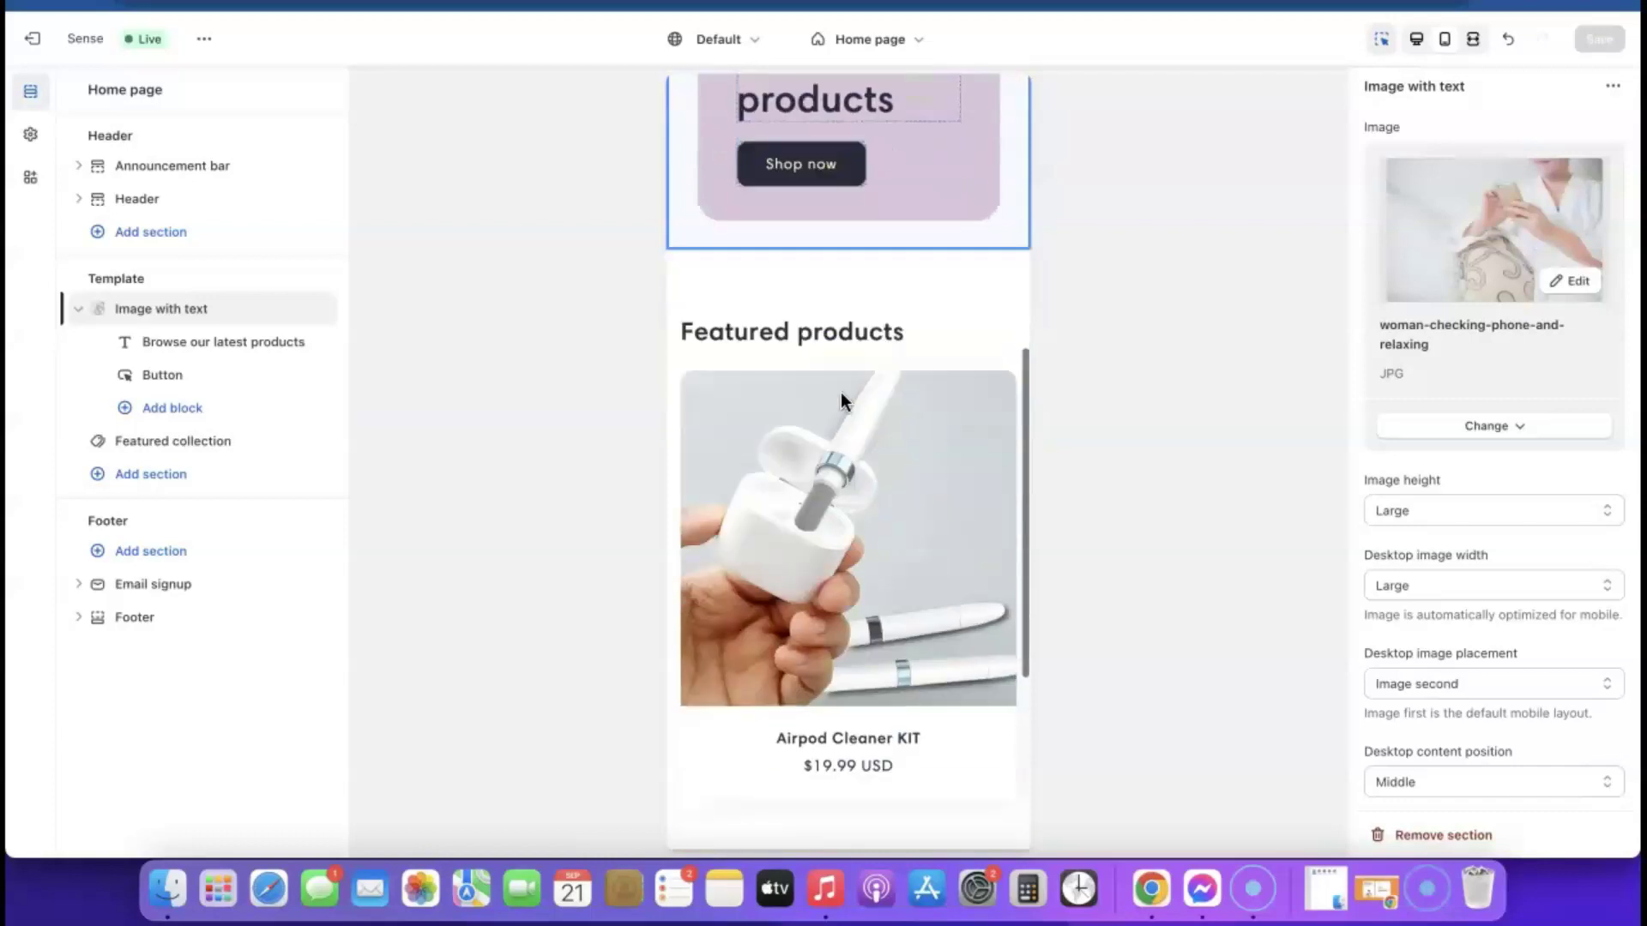
pyautogui.scroll(10, 840, 400)
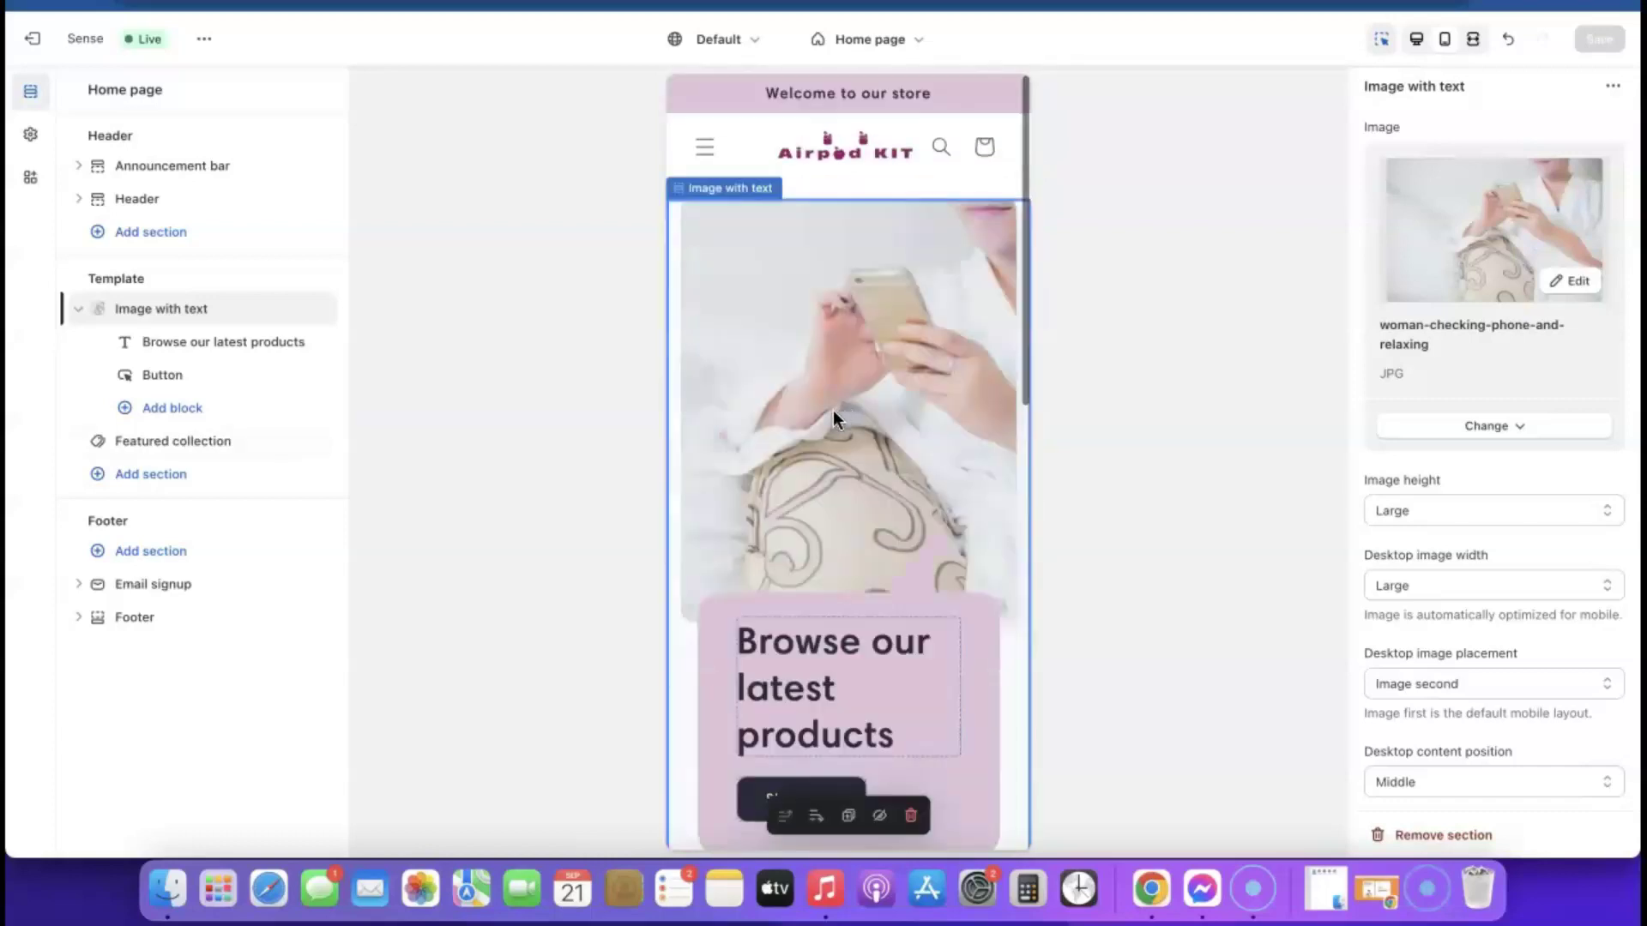
# Return to desktop preview and select the Featured collection section.
pyautogui.click(1424, 45)
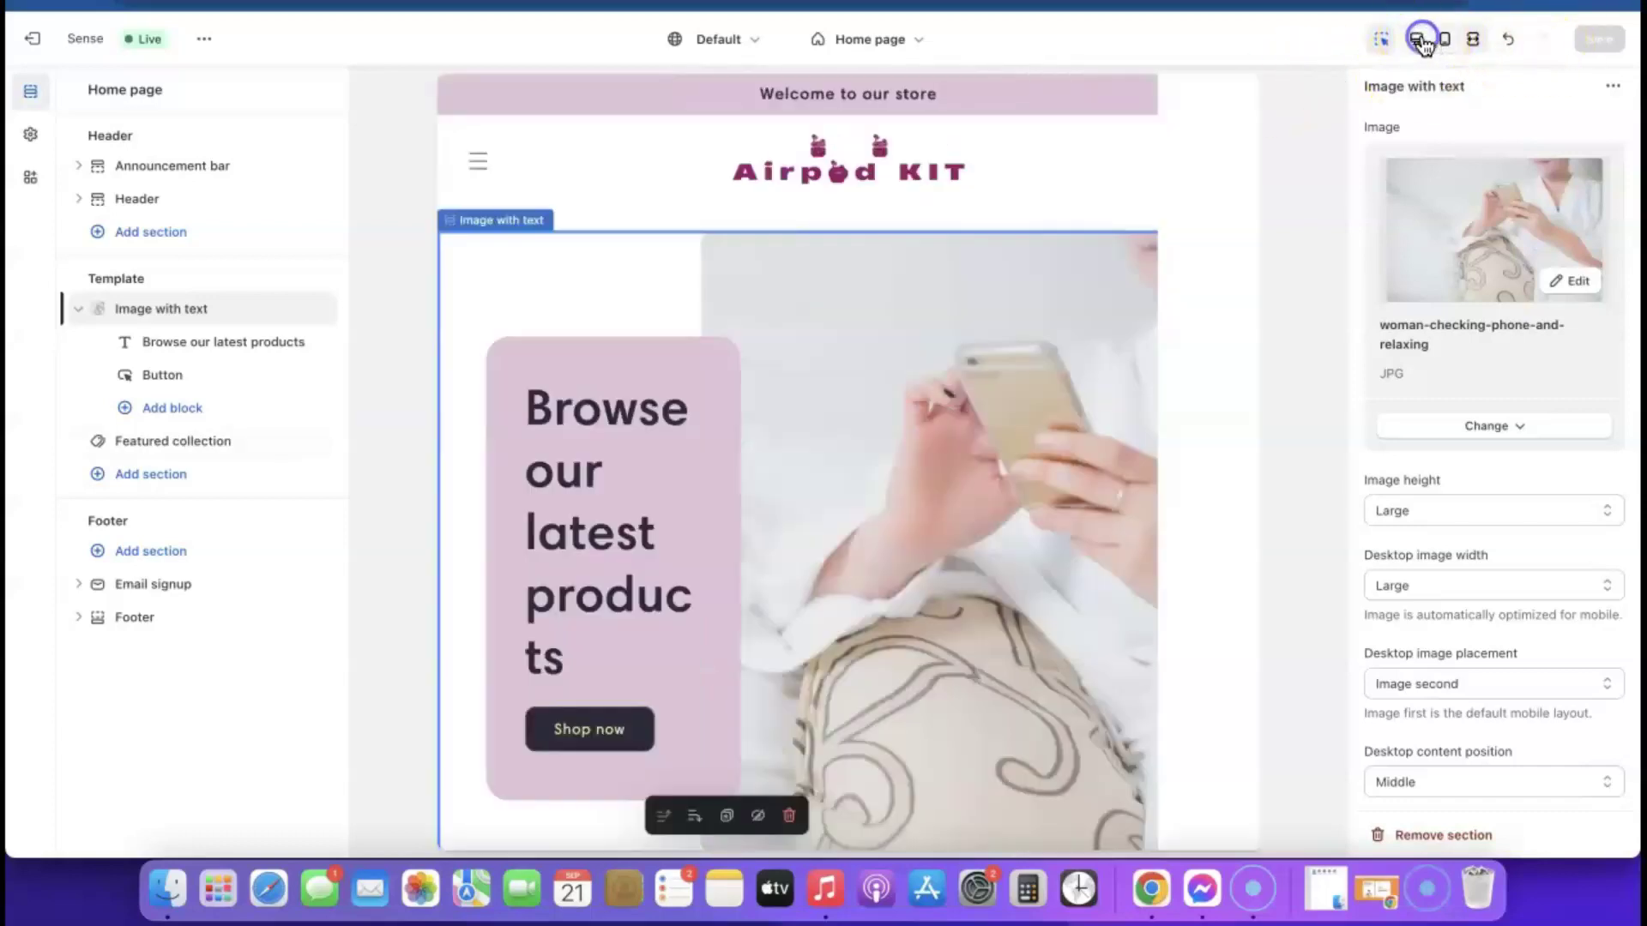
pyautogui.scroll(-4, 678, 425)
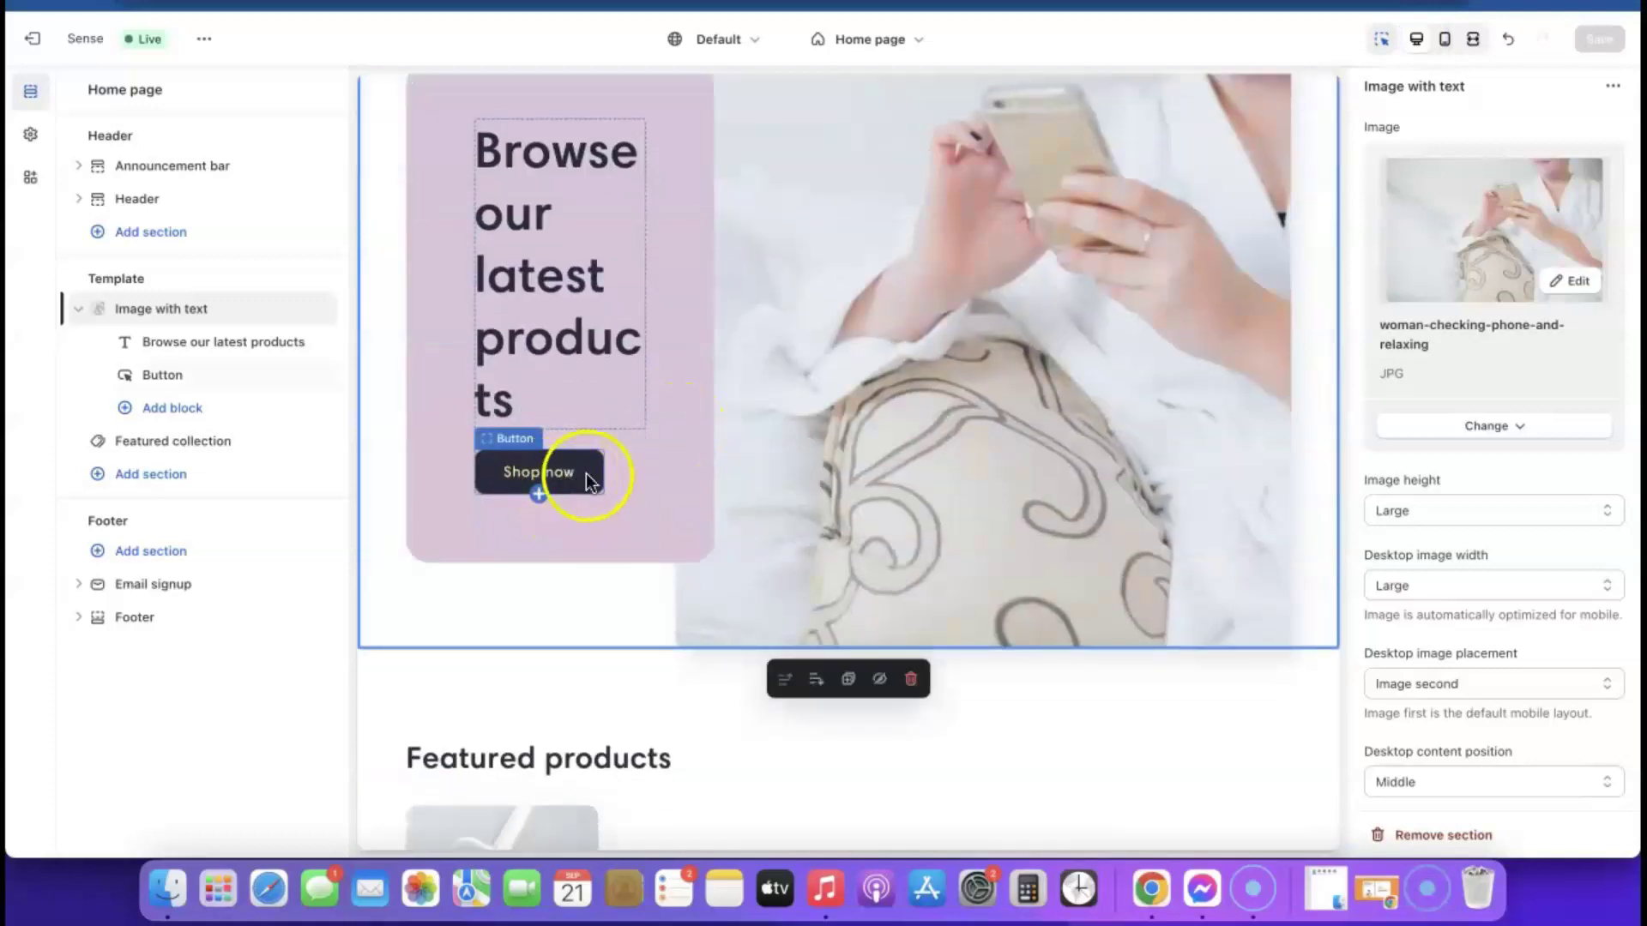
pyautogui.scroll(-10, 741, 487)
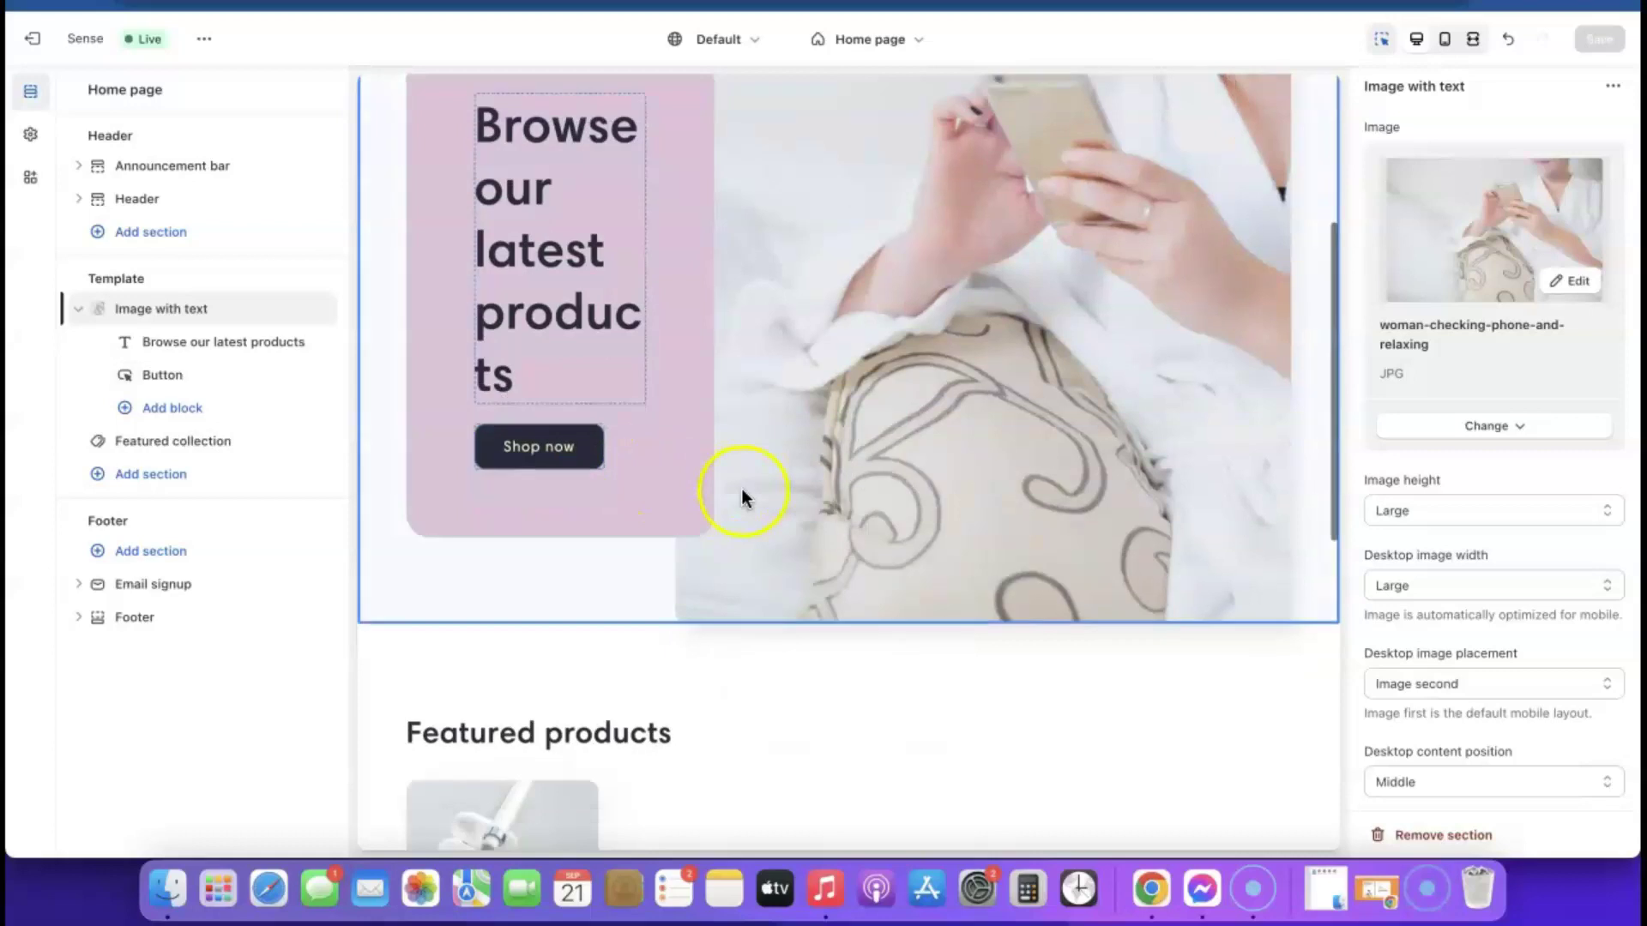
pyautogui.scroll(12, 741, 487)
pyautogui.scroll(-4, 738, 500)
pyautogui.click(552, 448)
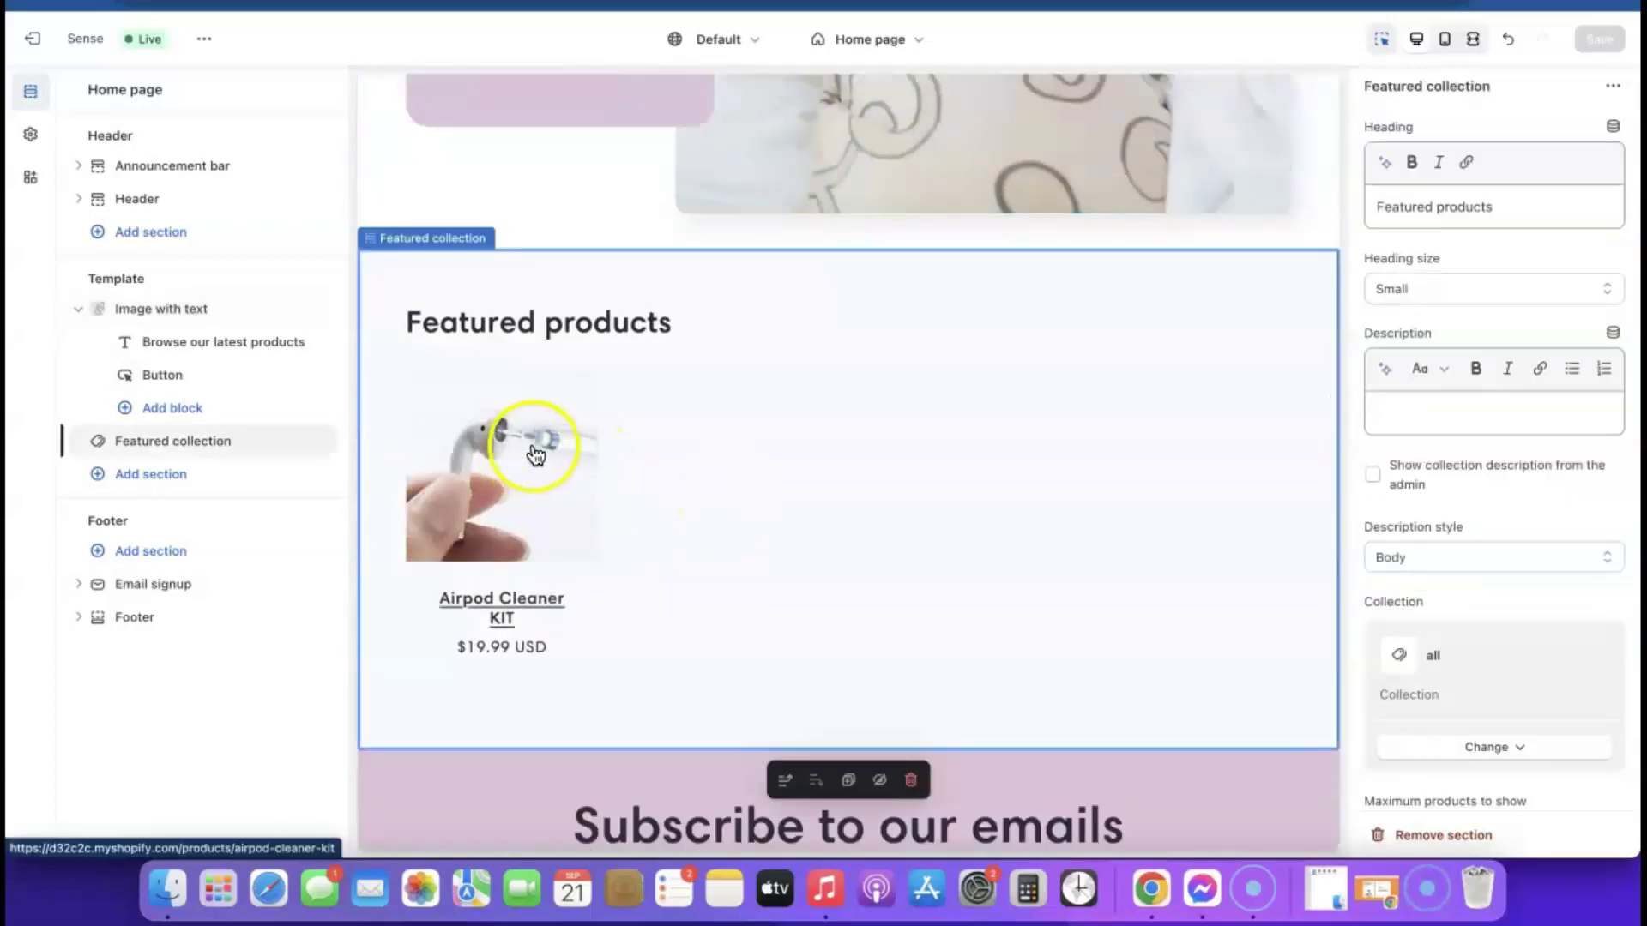
pyautogui.click(529, 450)
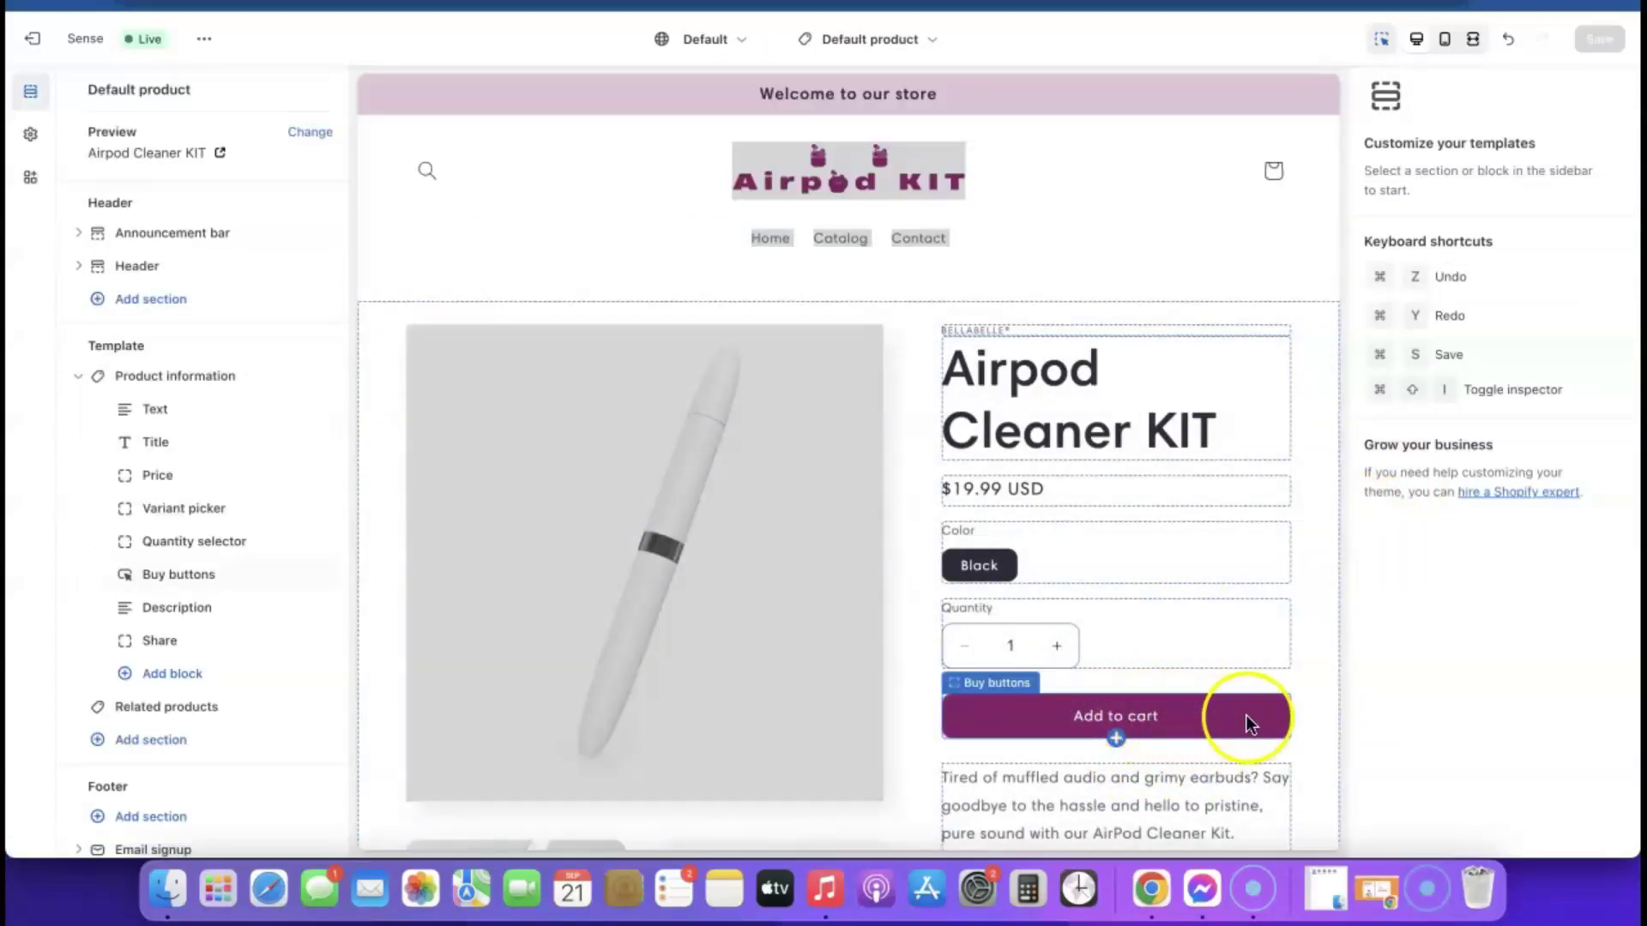
pyautogui.click(913, 34)
pyautogui.click(762, 133)
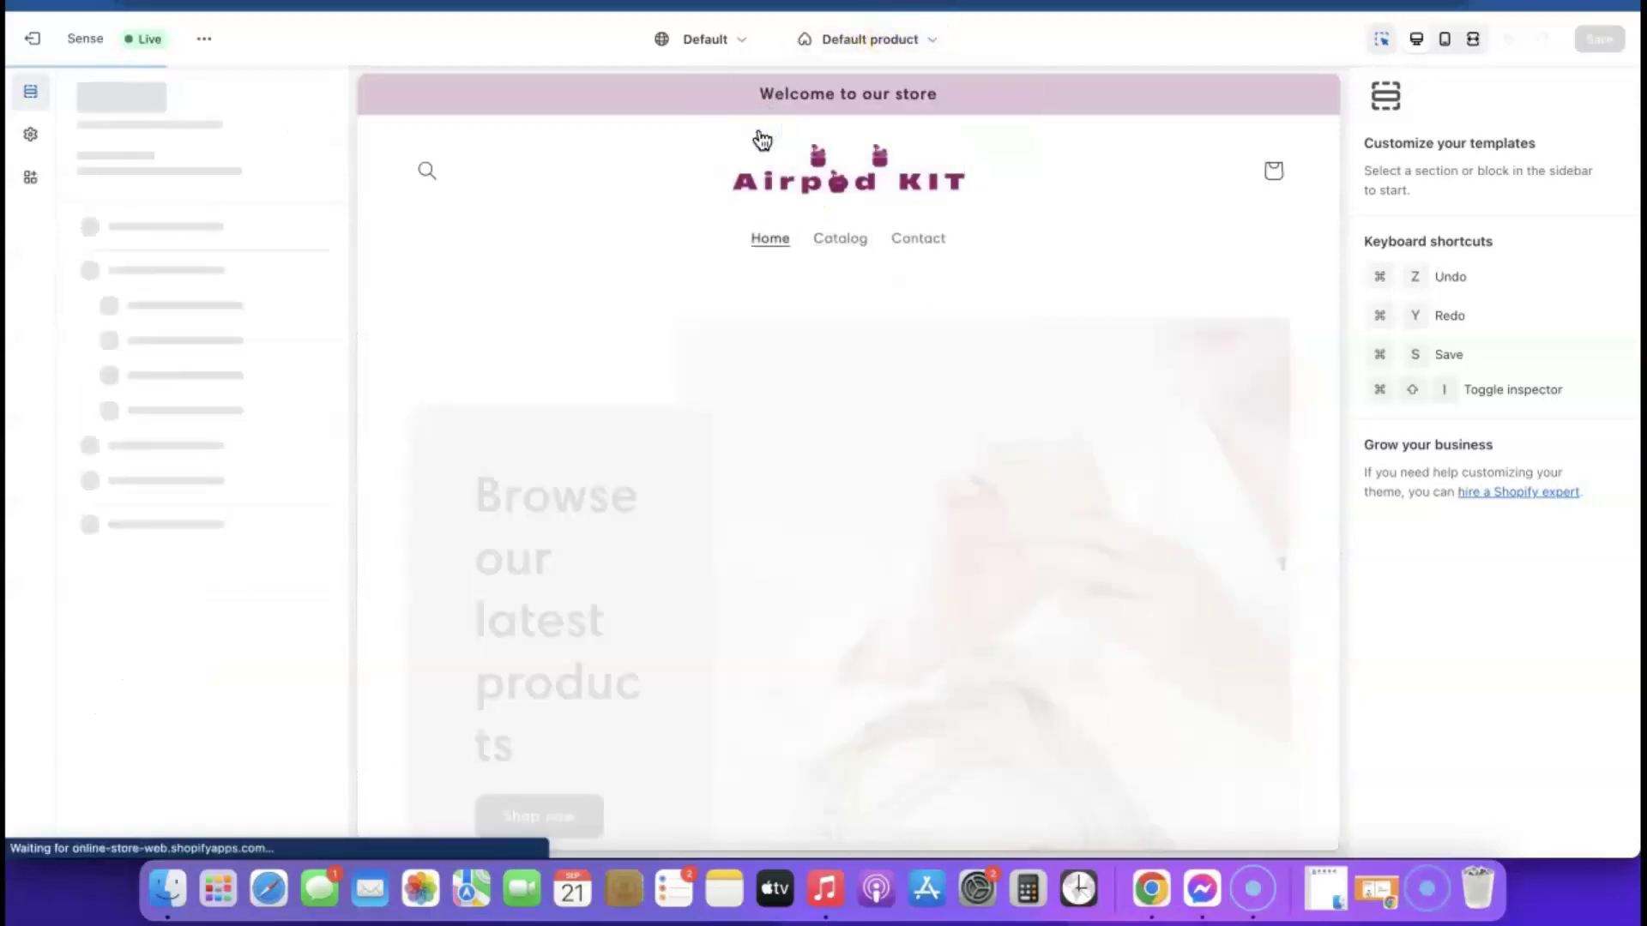
pyautogui.scroll(-5, 699, 411)
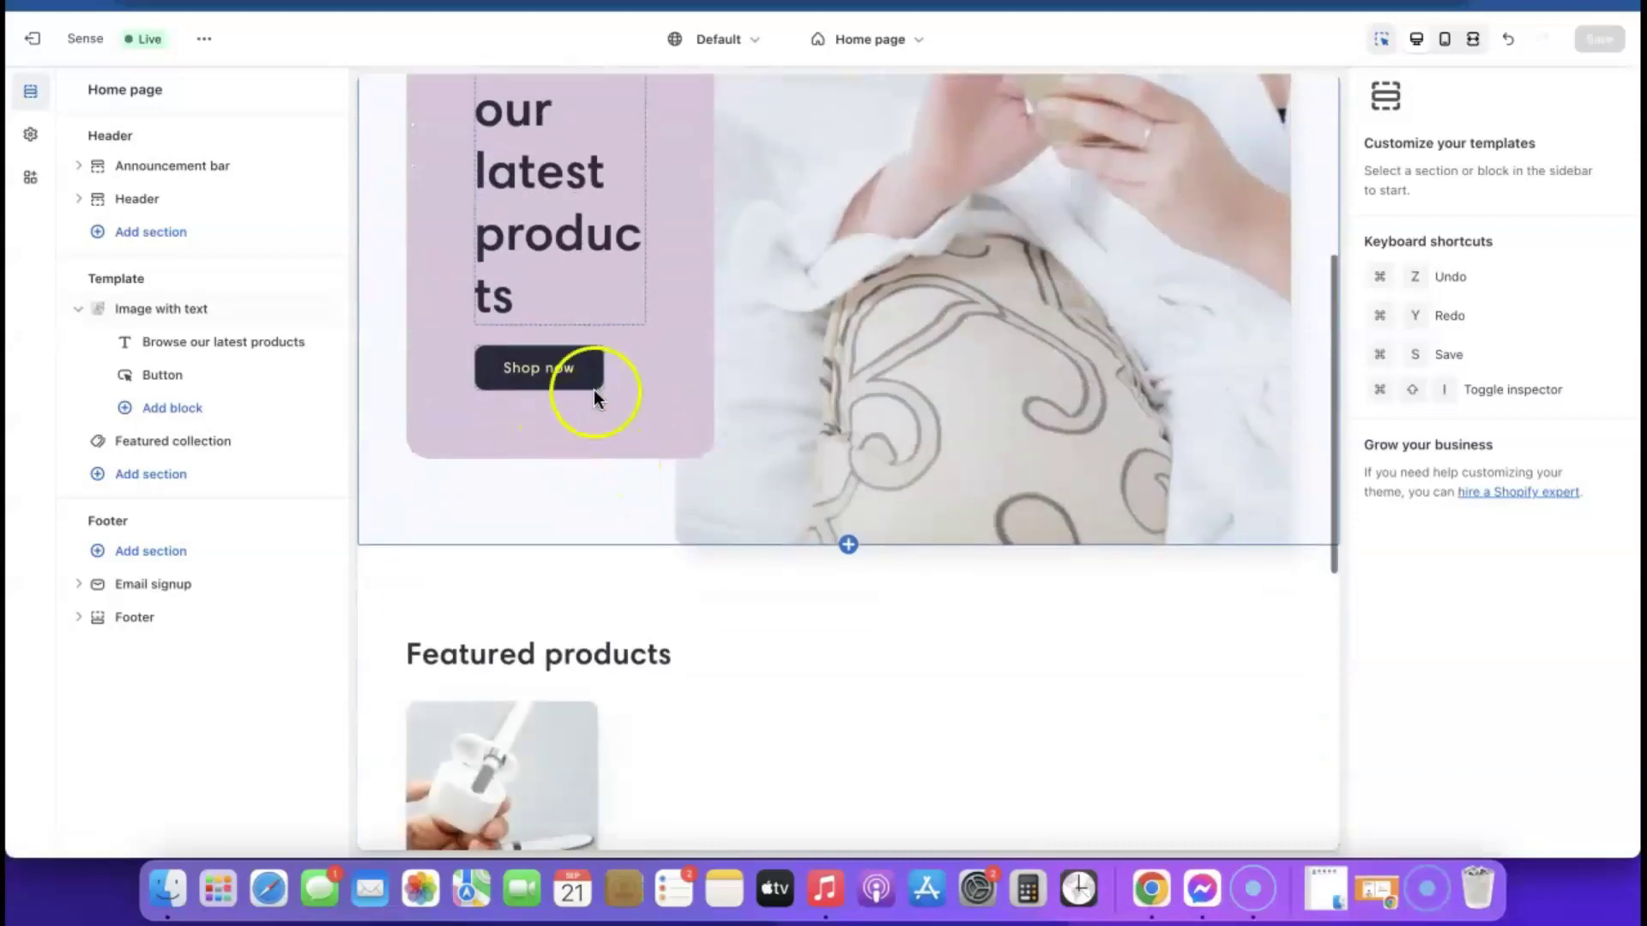
pyautogui.scroll(5, 542, 369)
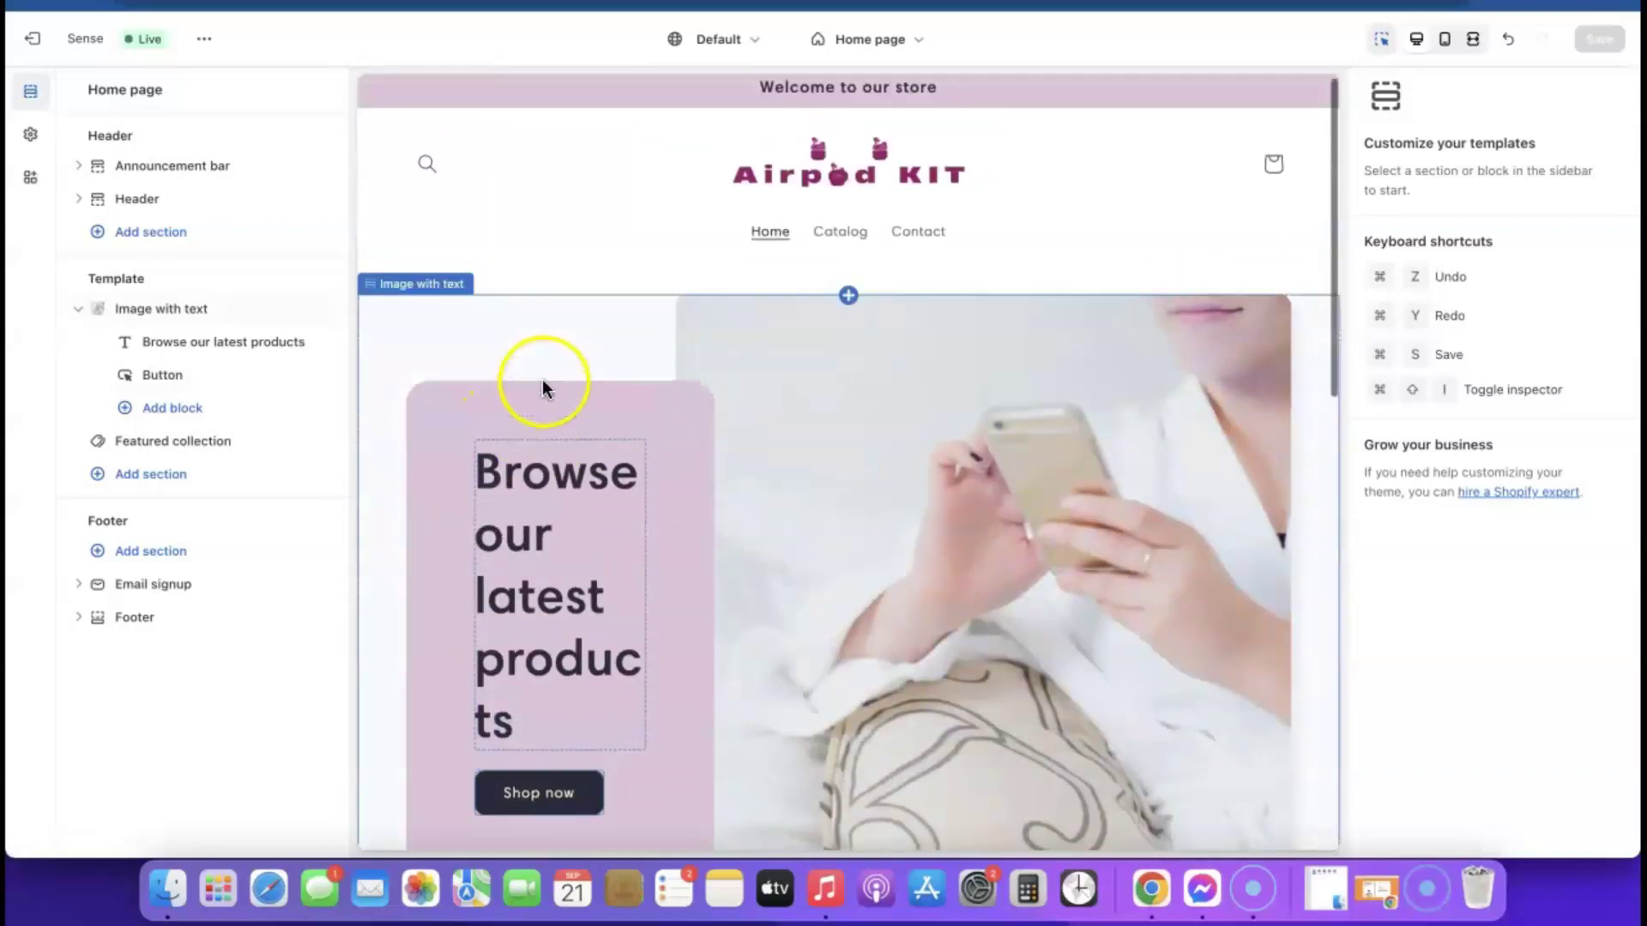
# Set colour scheme 2's solid button background to magenta #9B046F and save the theme.
pyautogui.click(29, 136)
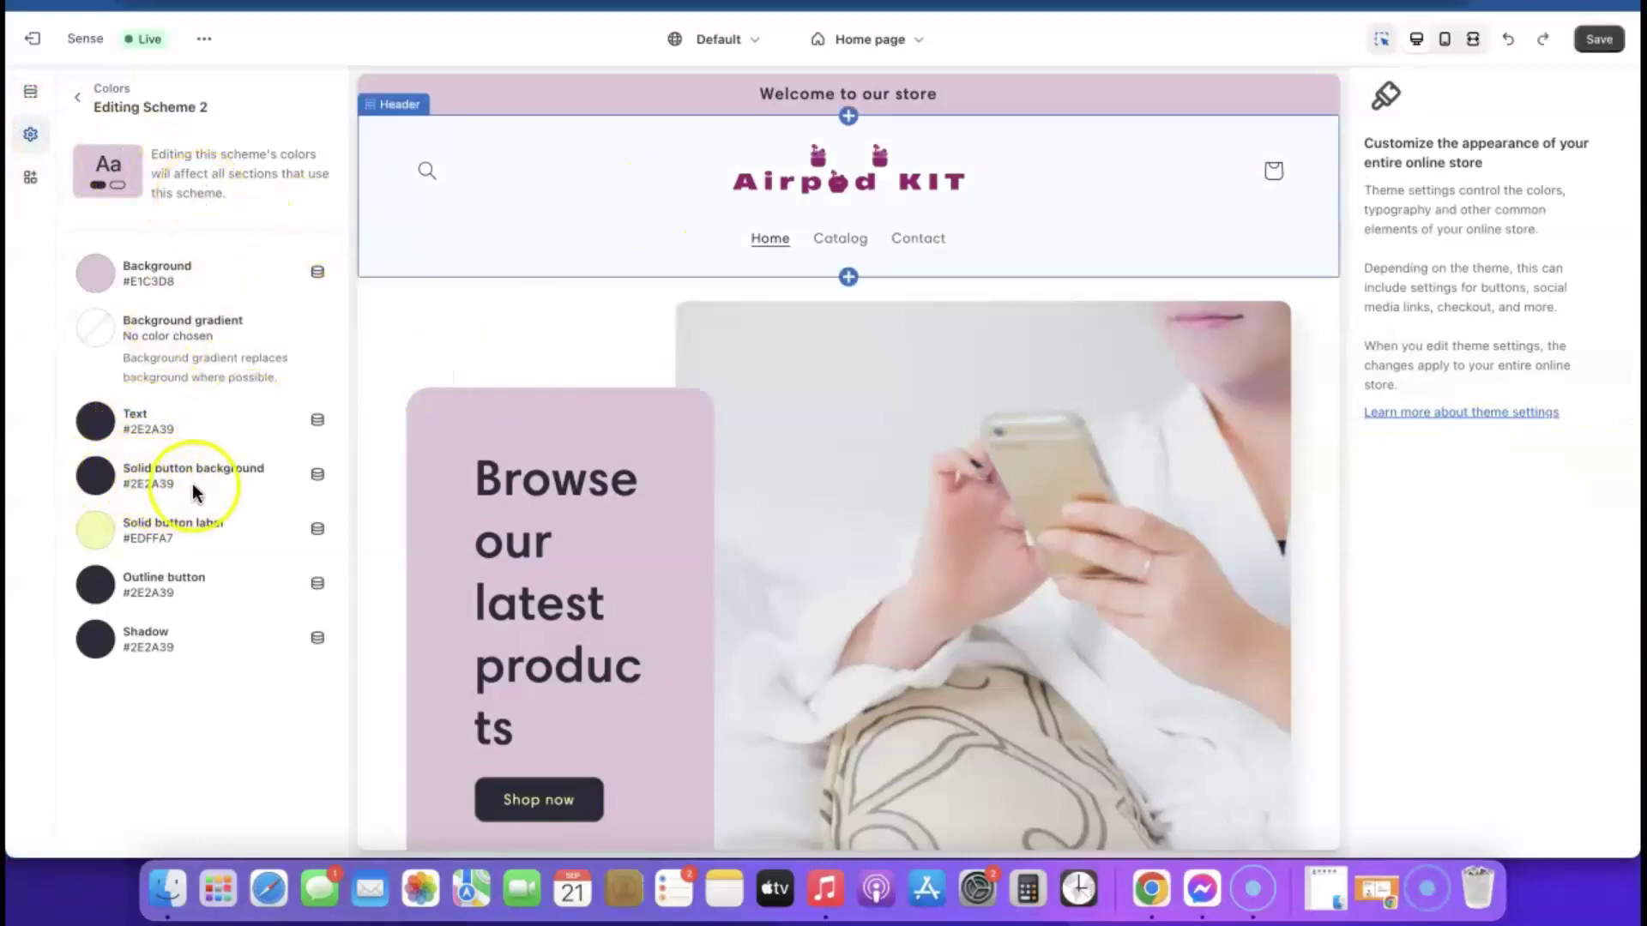
pyautogui.click(103, 483)
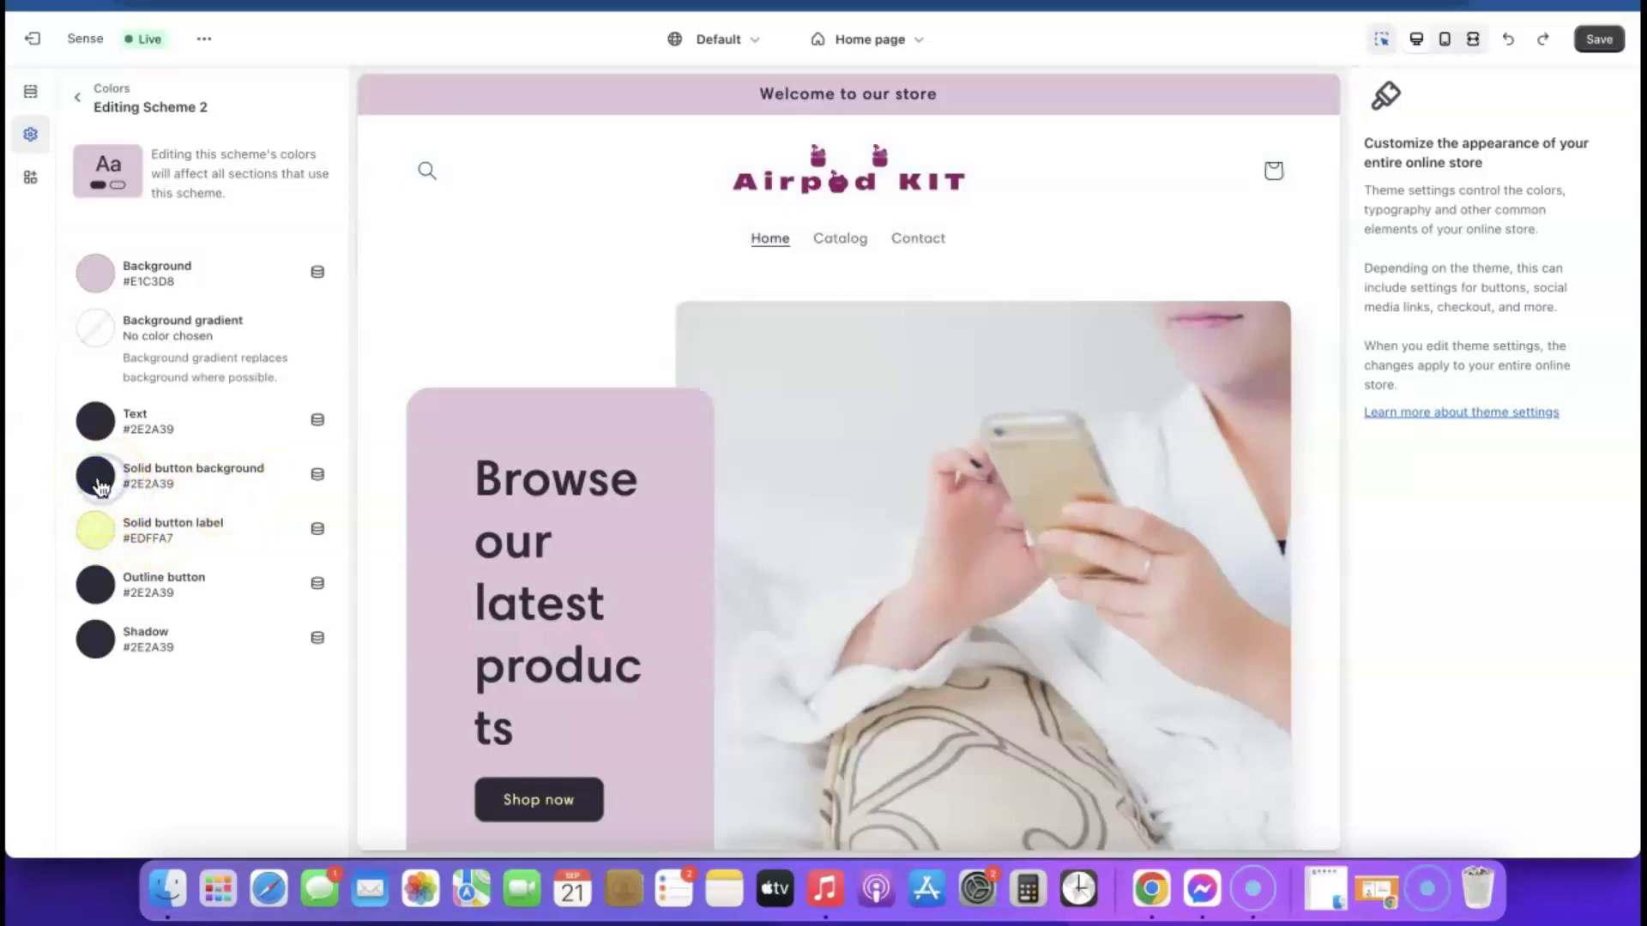
pyautogui.click(101, 486)
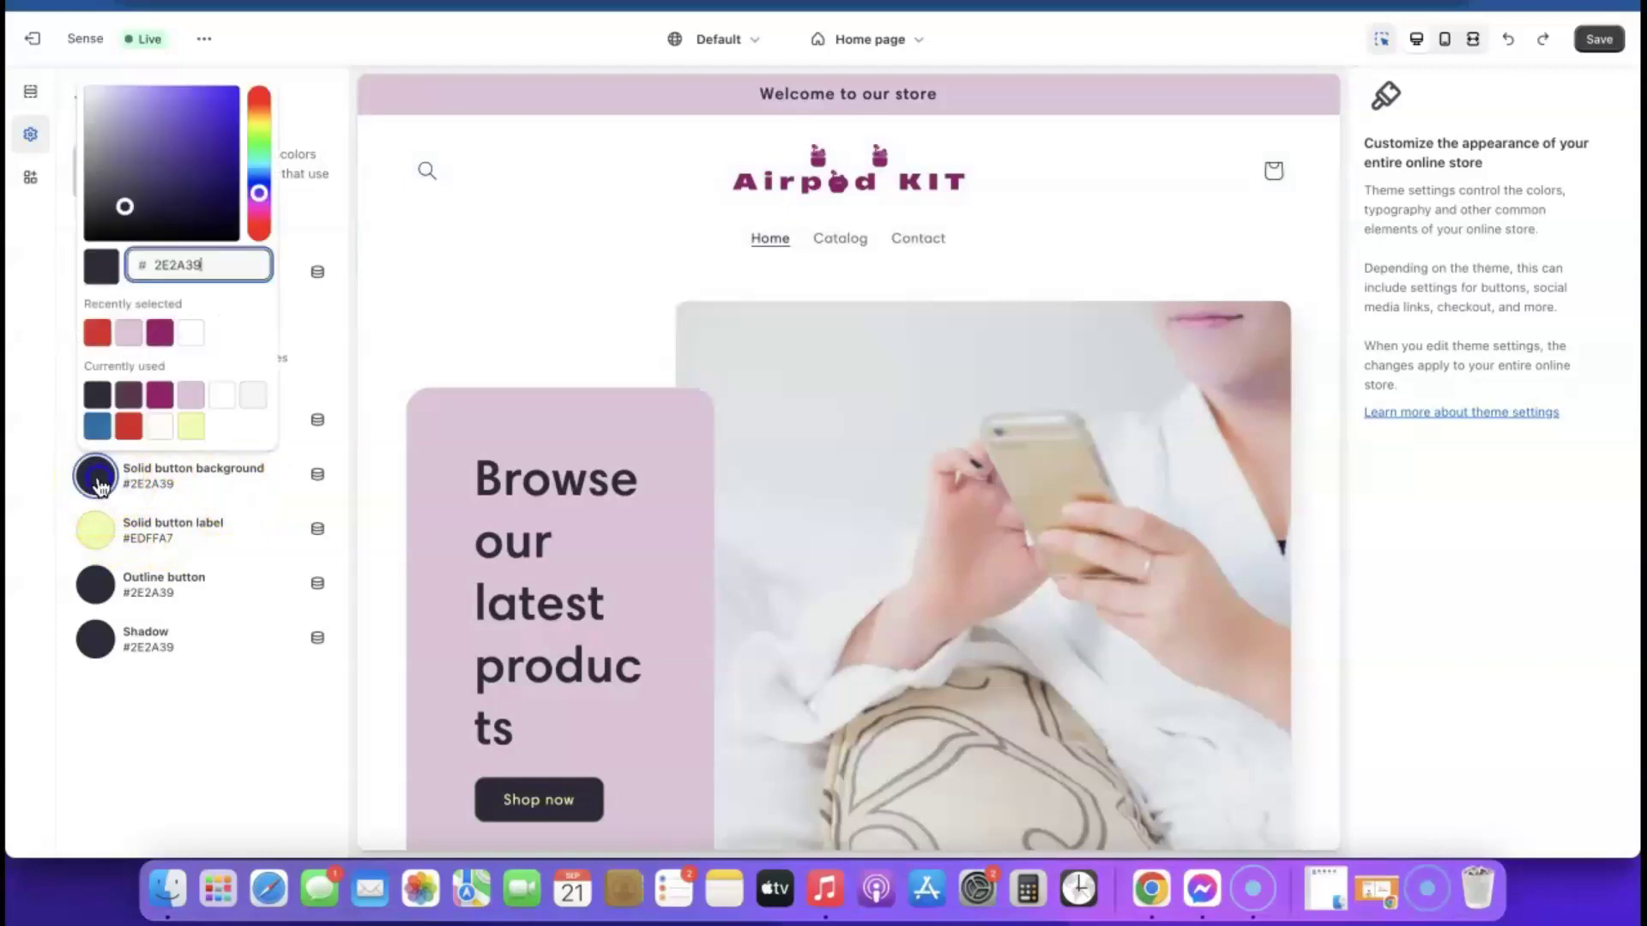
pyautogui.click(162, 335)
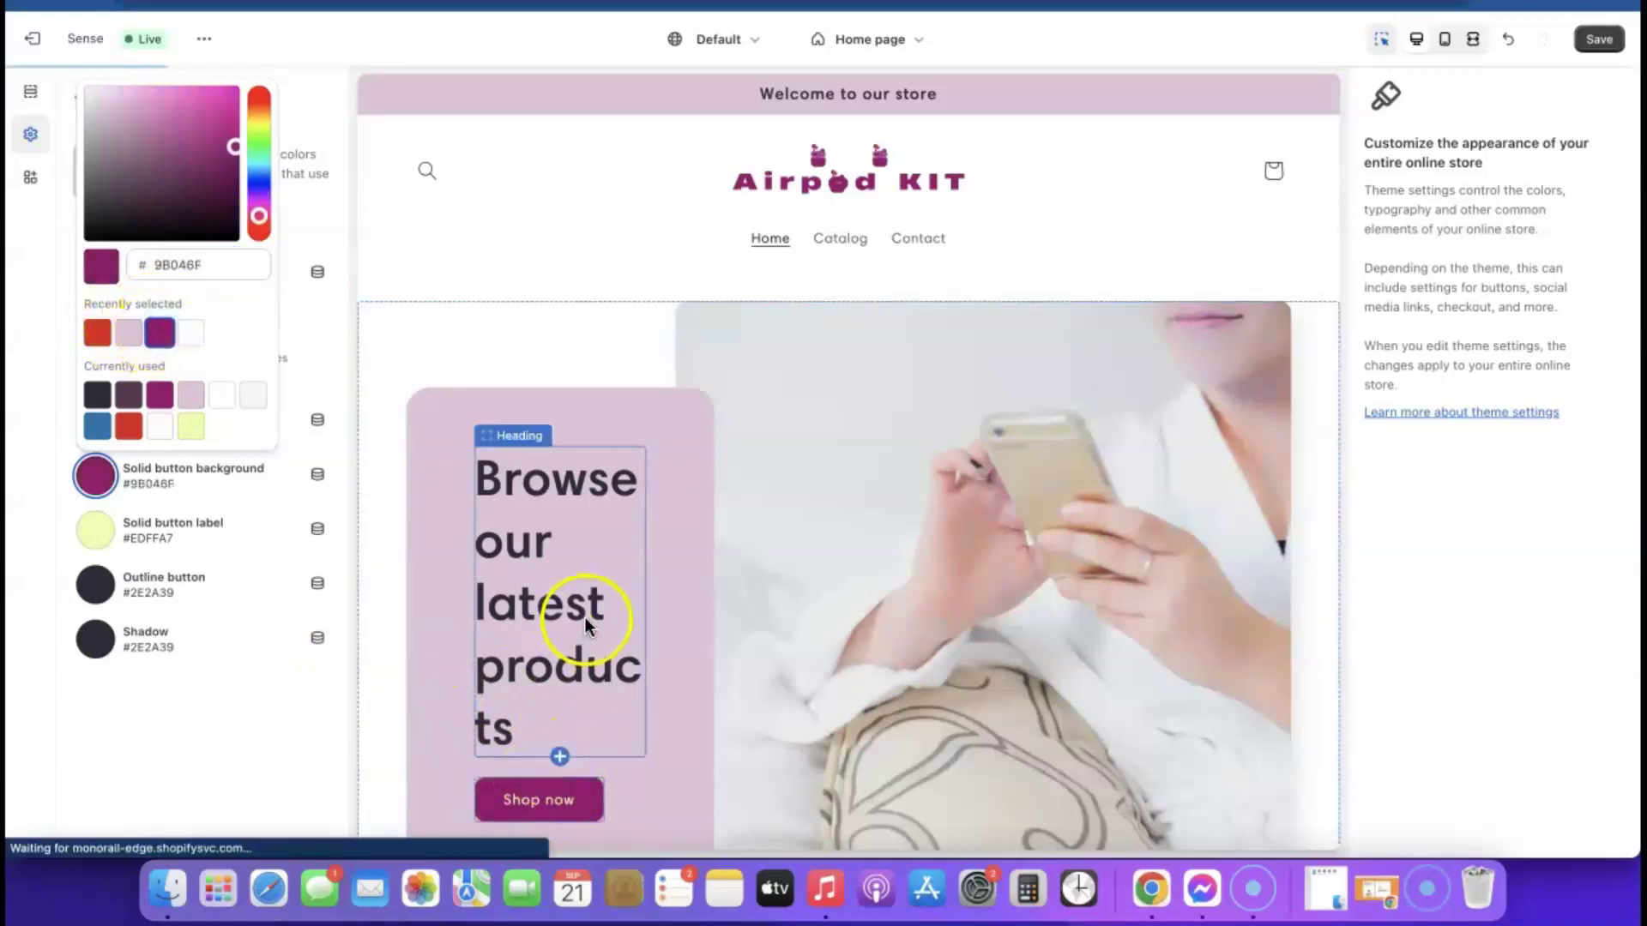
pyautogui.scroll(-3, 748, 611)
pyautogui.scroll(3, 748, 610)
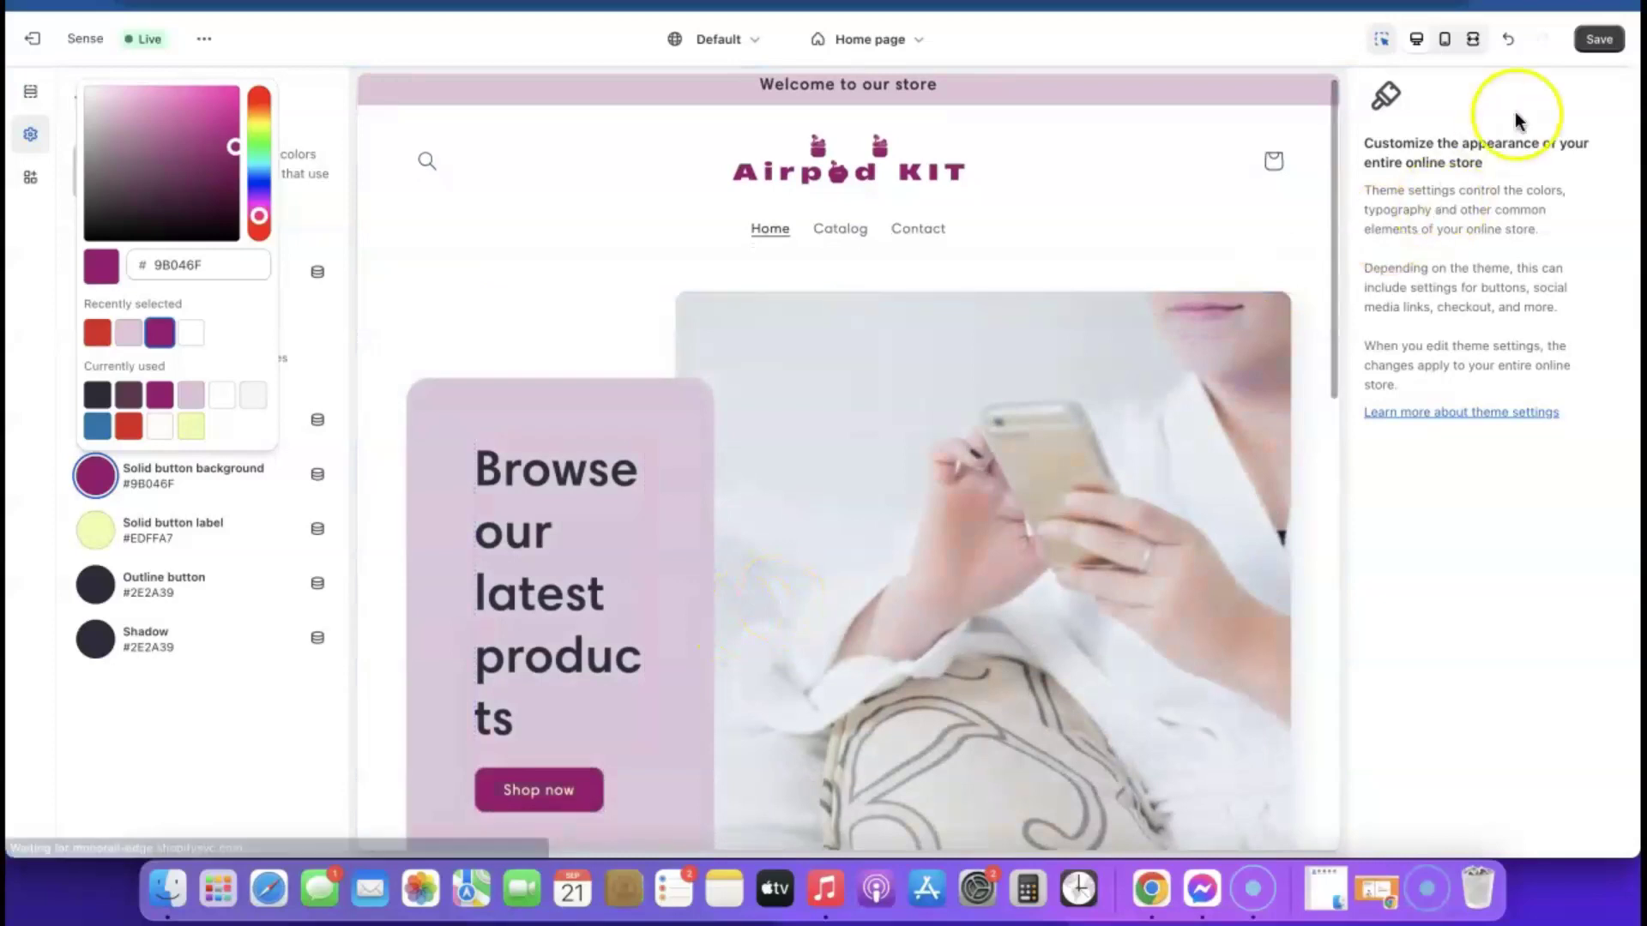
pyautogui.click(1600, 41)
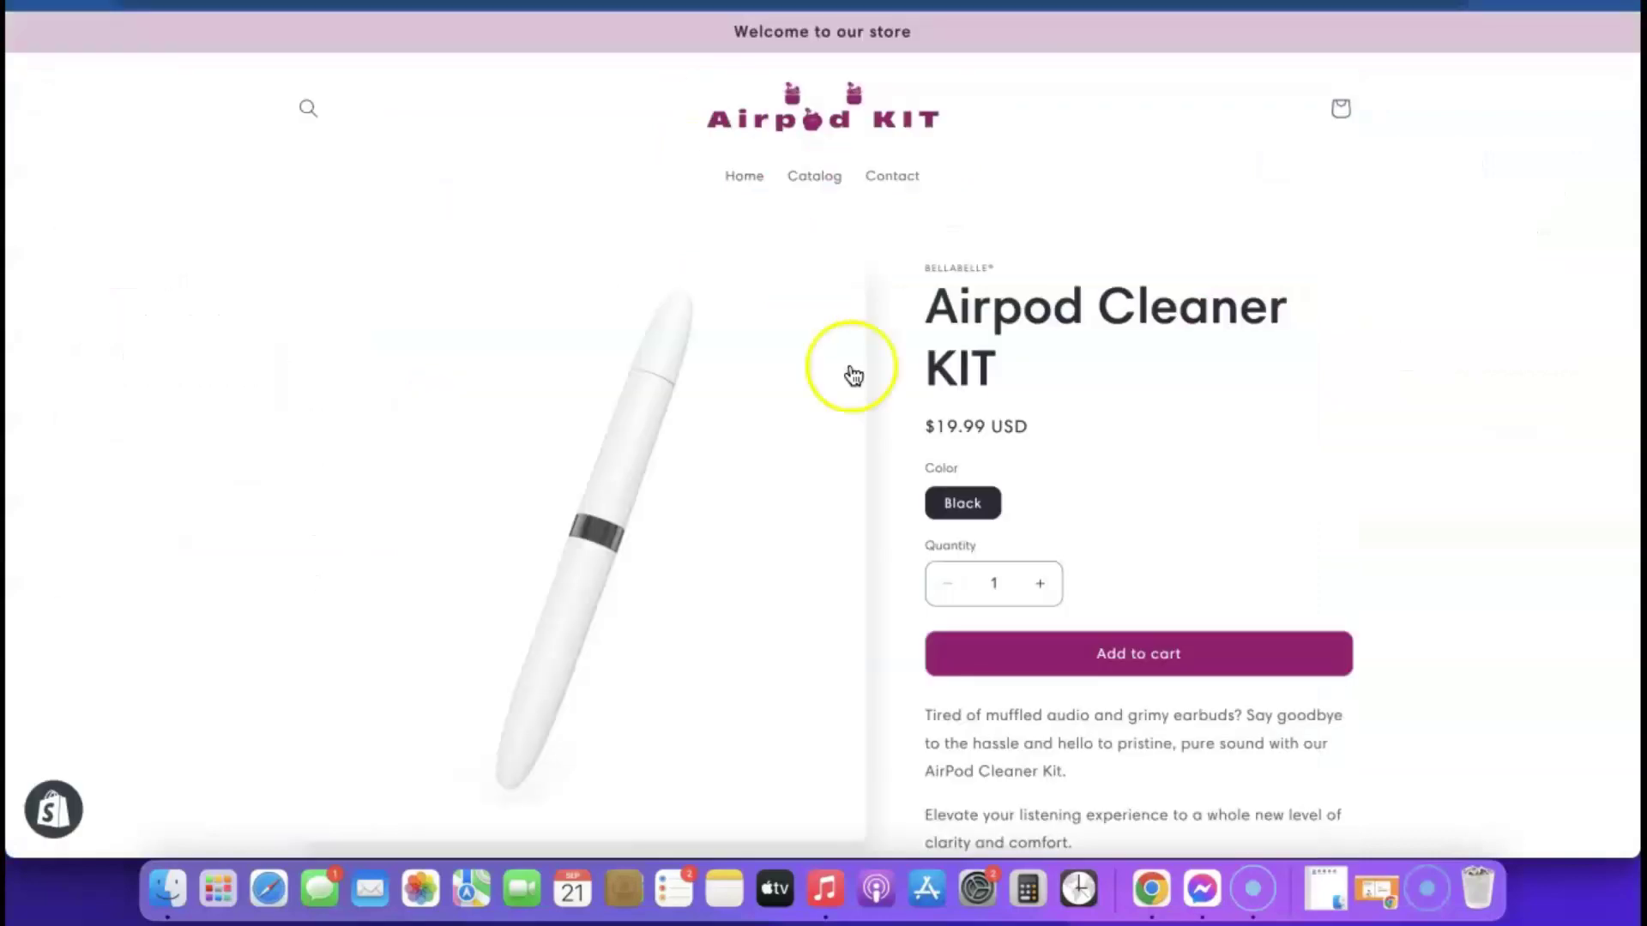
# Scroll the store home page to check the magenta Shop now button, then exit to Themes.
pyautogui.click(798, 127)
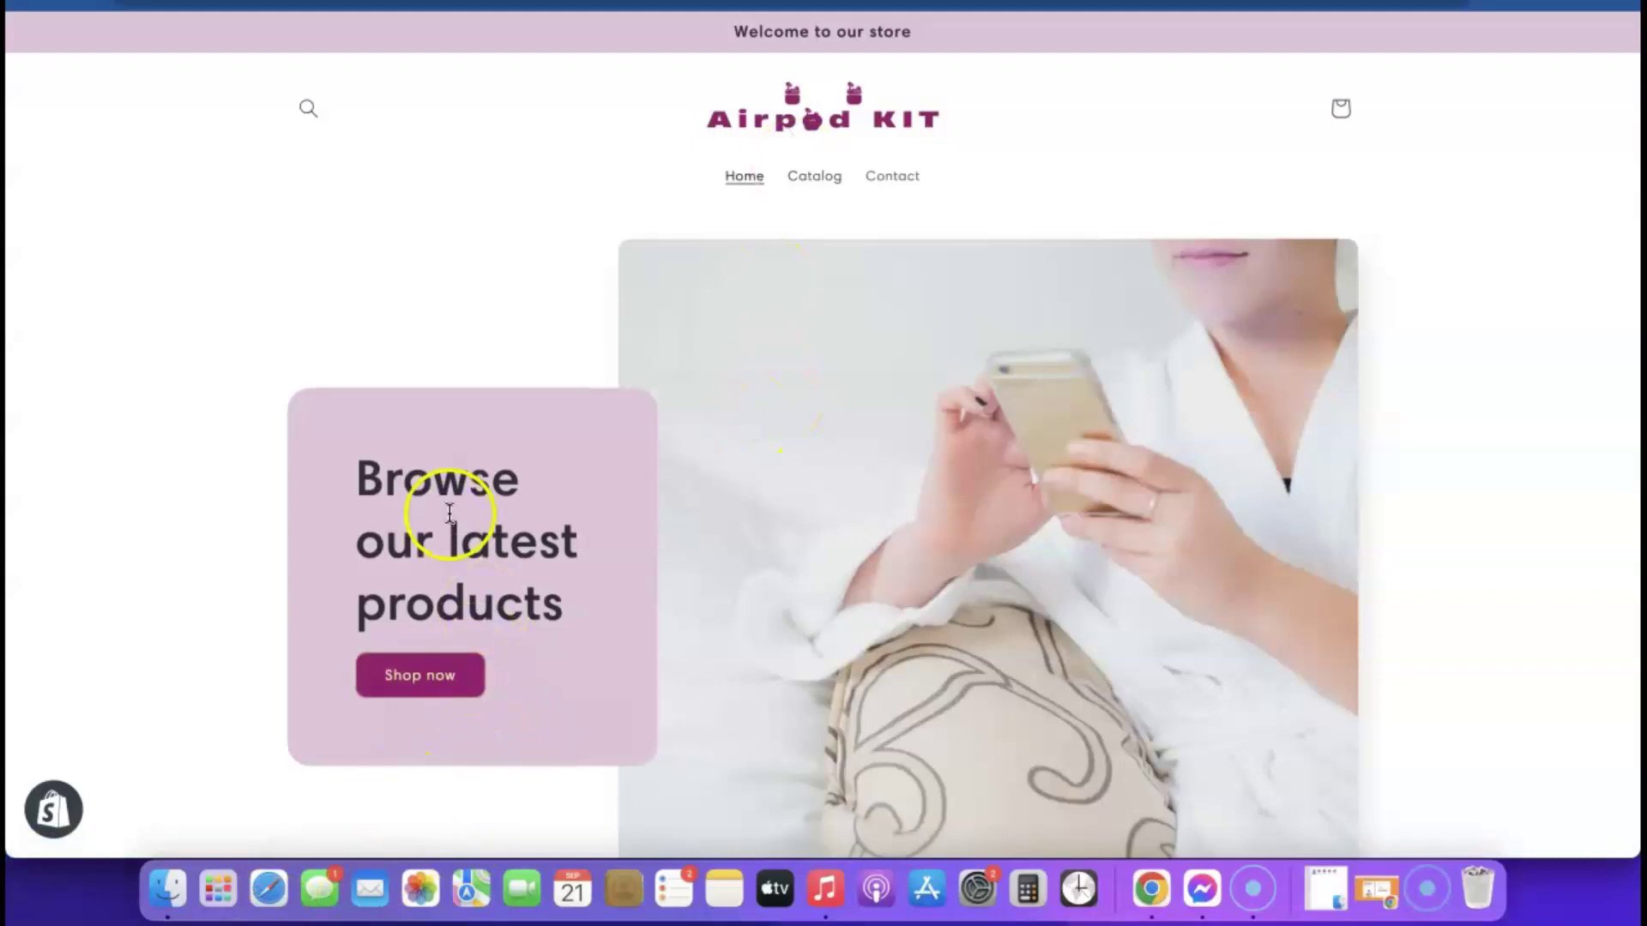
pyautogui.scroll(-1, 584, 657)
pyautogui.scroll(-15, 1010, 552)
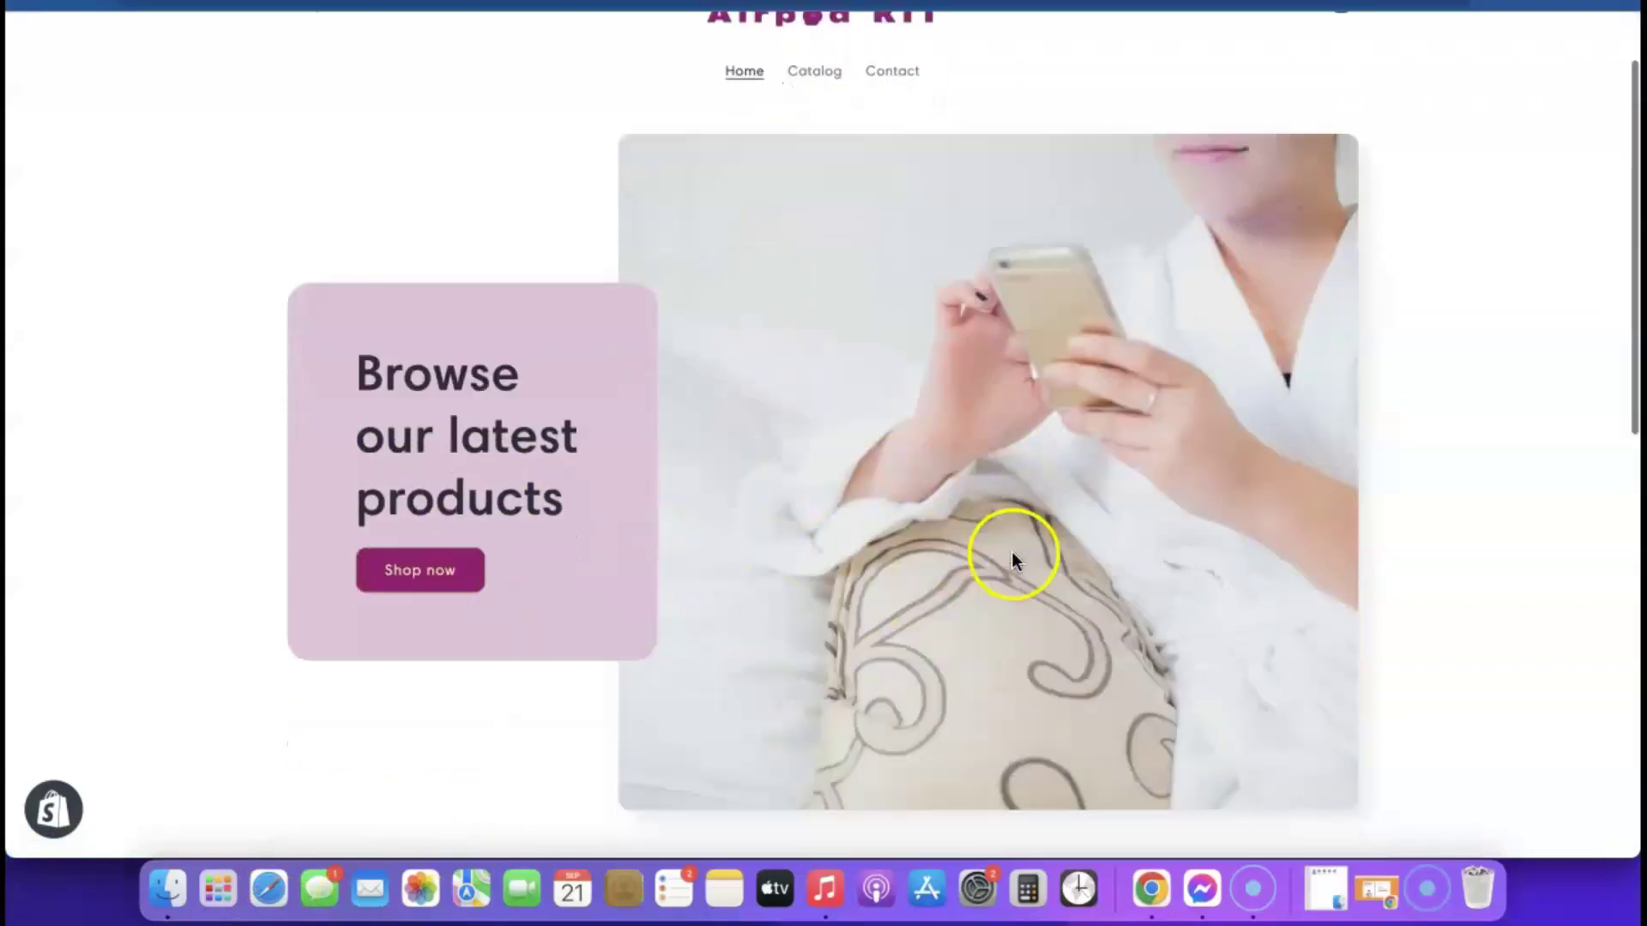
pyautogui.scroll(12, 1015, 604)
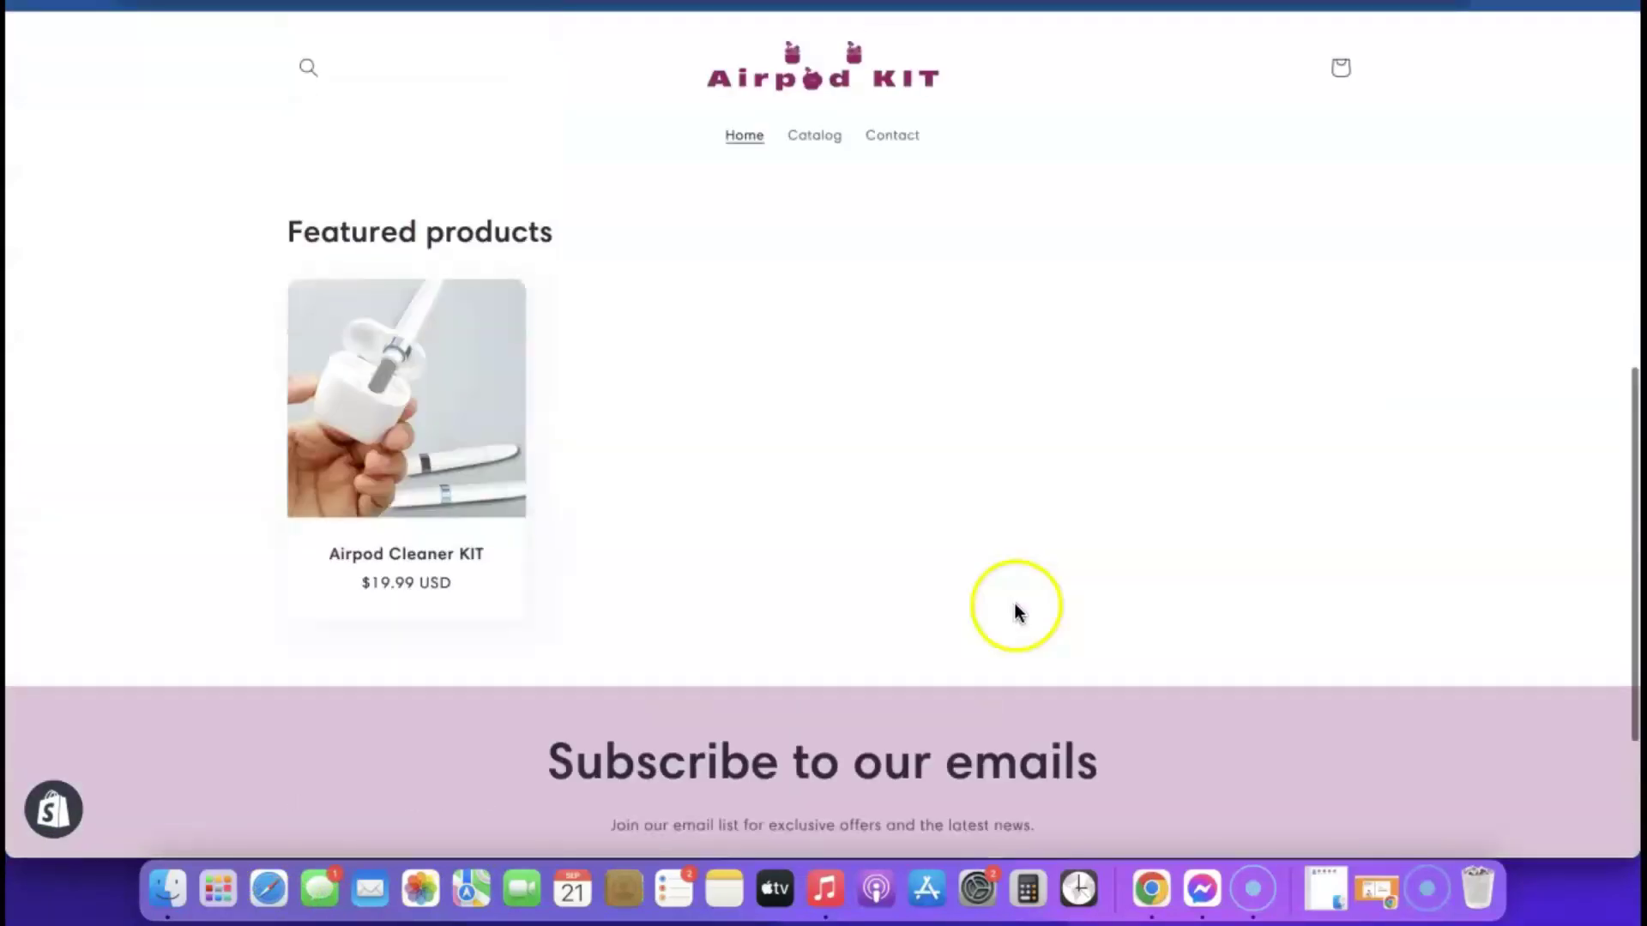
pyautogui.scroll(-12, 1015, 604)
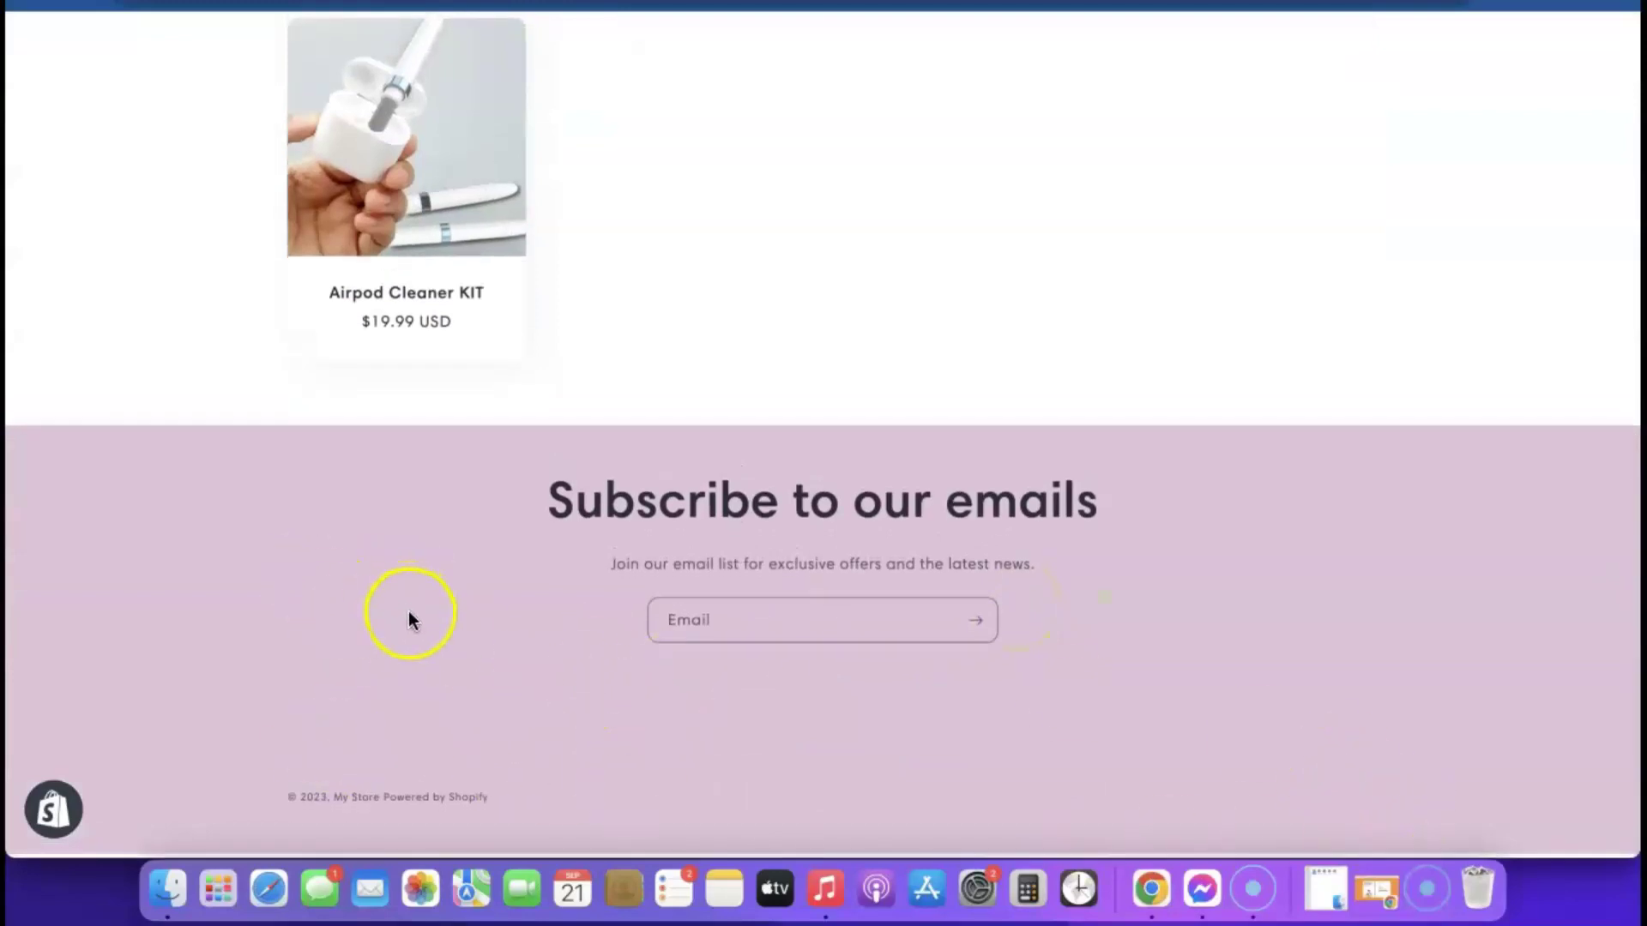
pyautogui.scroll(12, 412, 614)
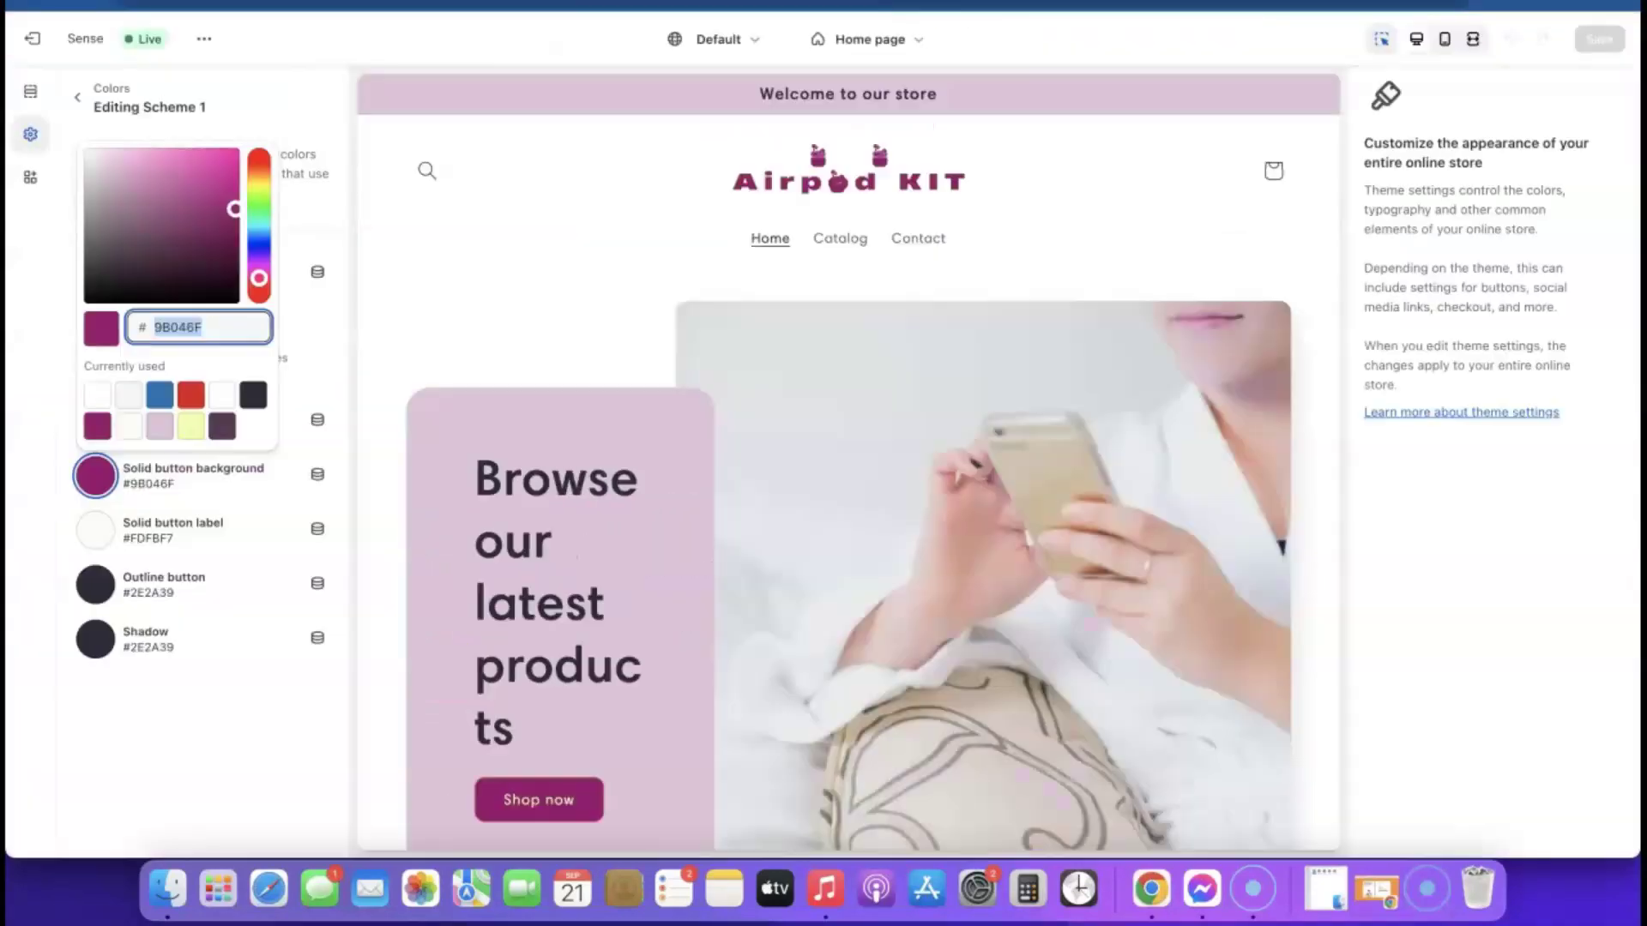
pyautogui.click(48, 49)
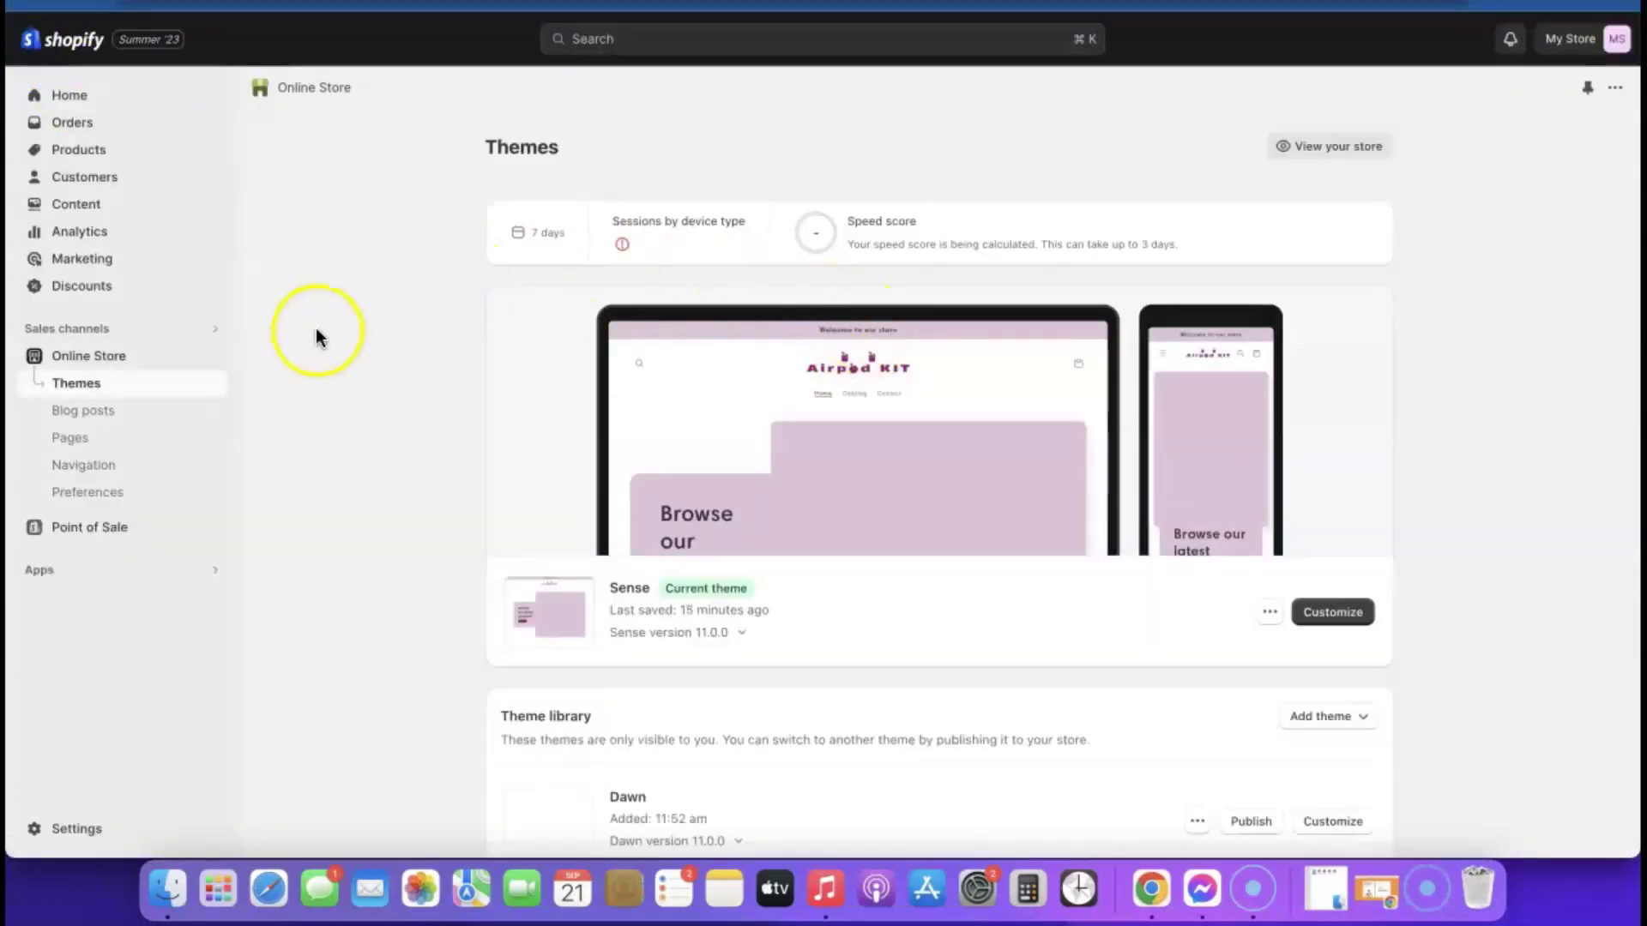
# Go to the admin Settings and bring up the Policies page with its return and refund options.
pyautogui.click(60, 489)
pyautogui.click(64, 827)
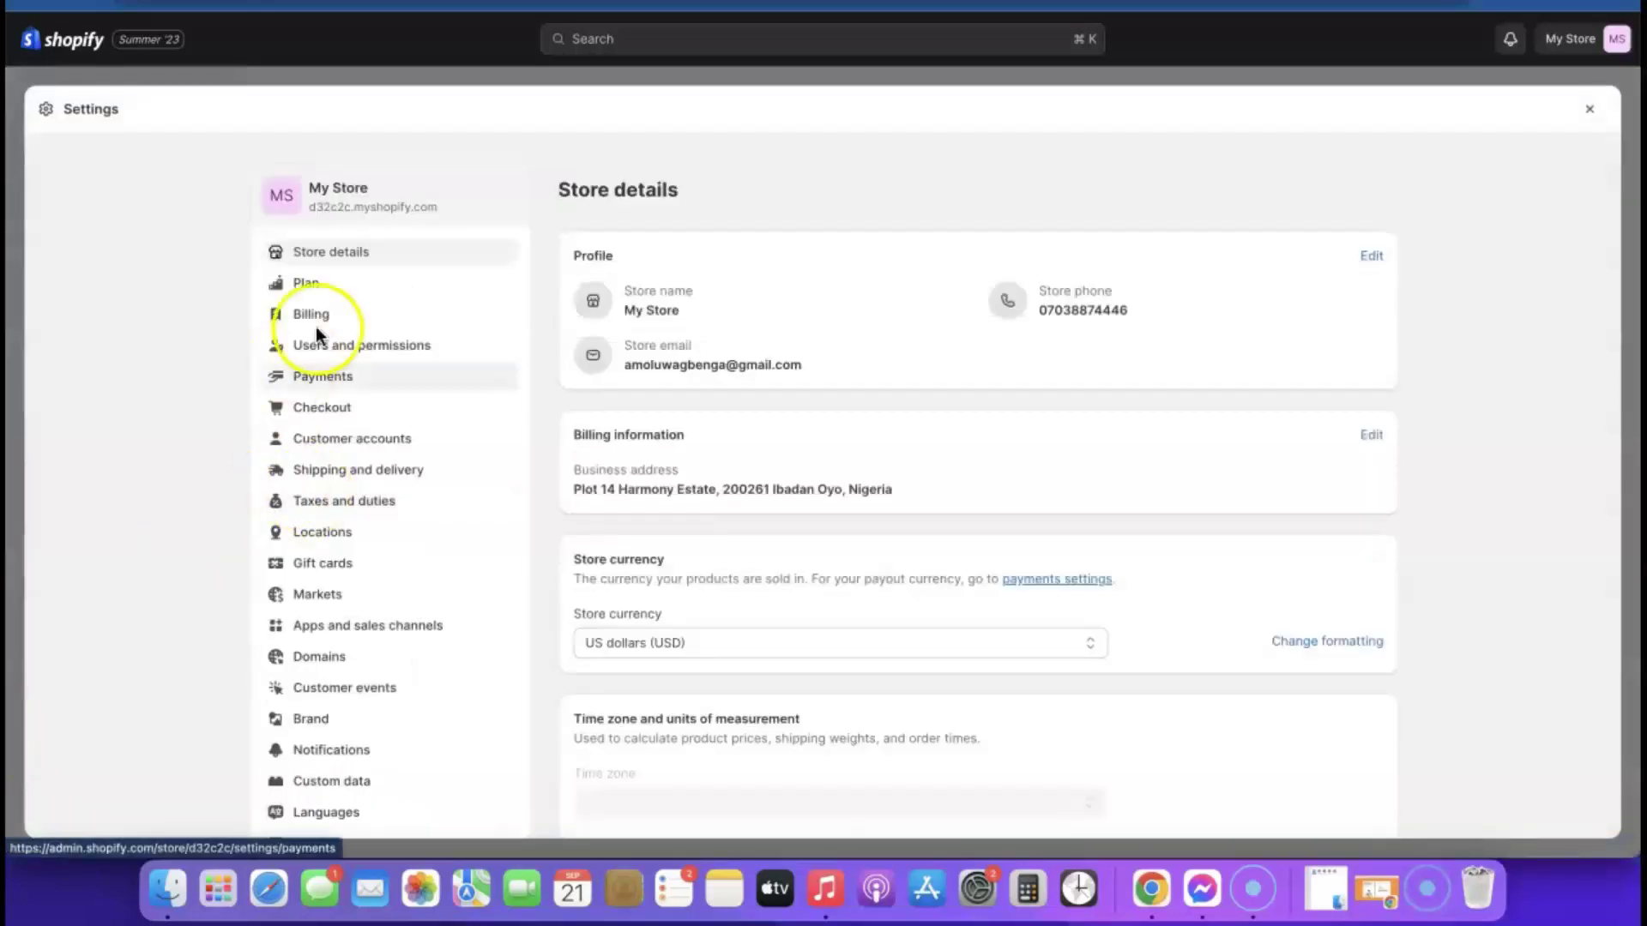
pyautogui.scroll(-1, 390, 347)
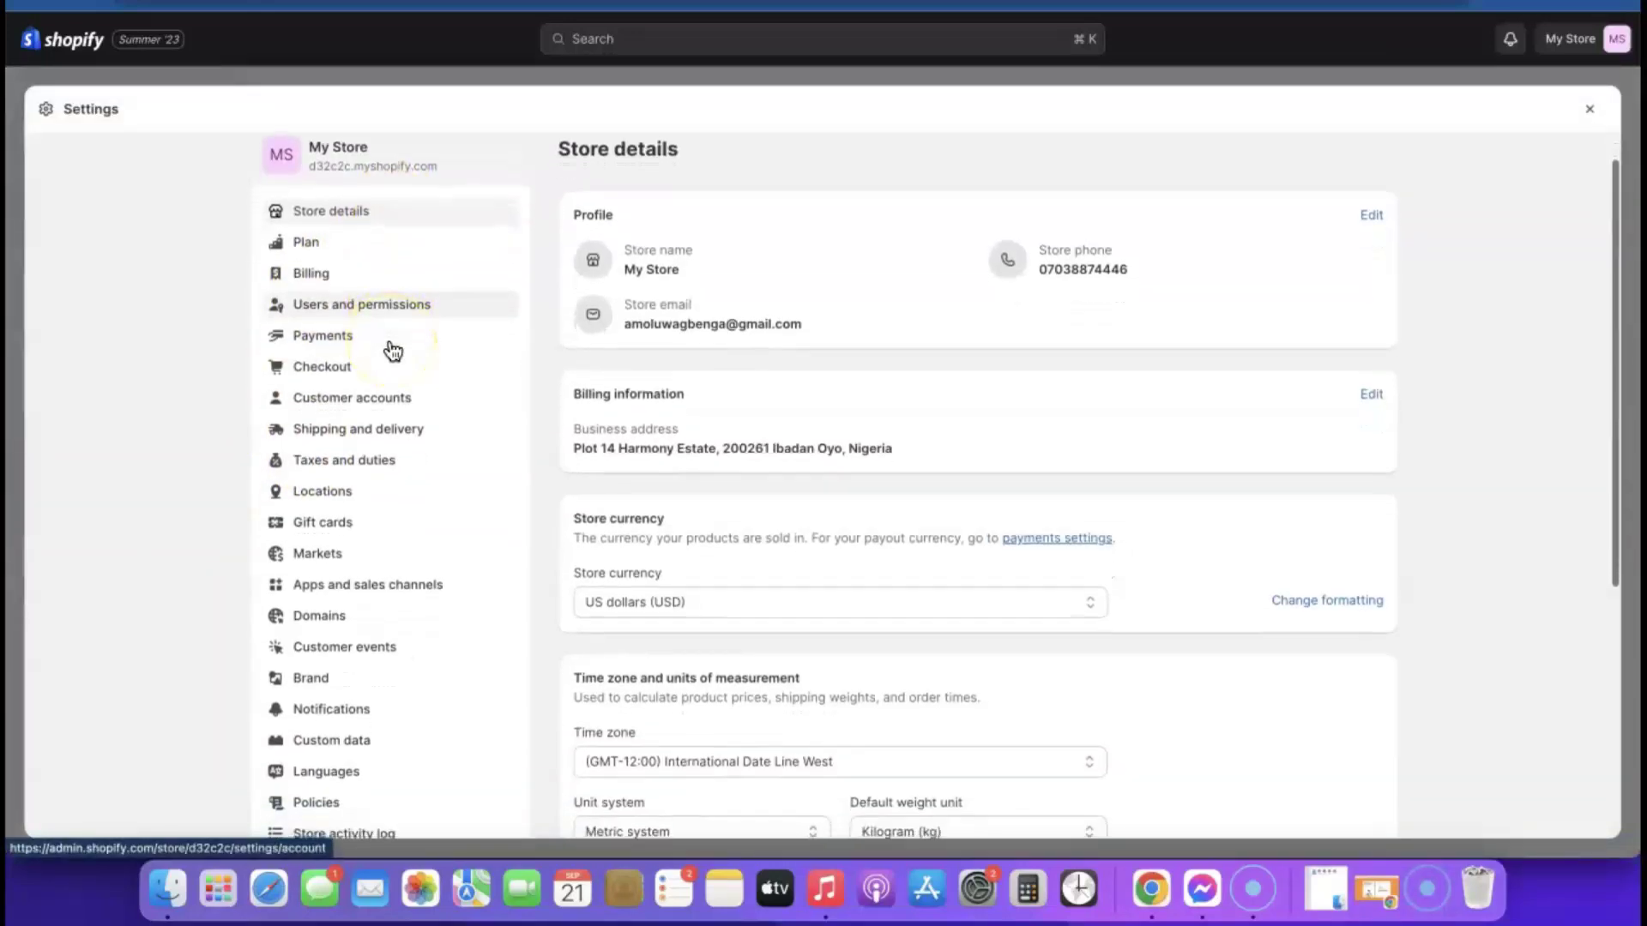
pyautogui.scroll(-2, 362, 309)
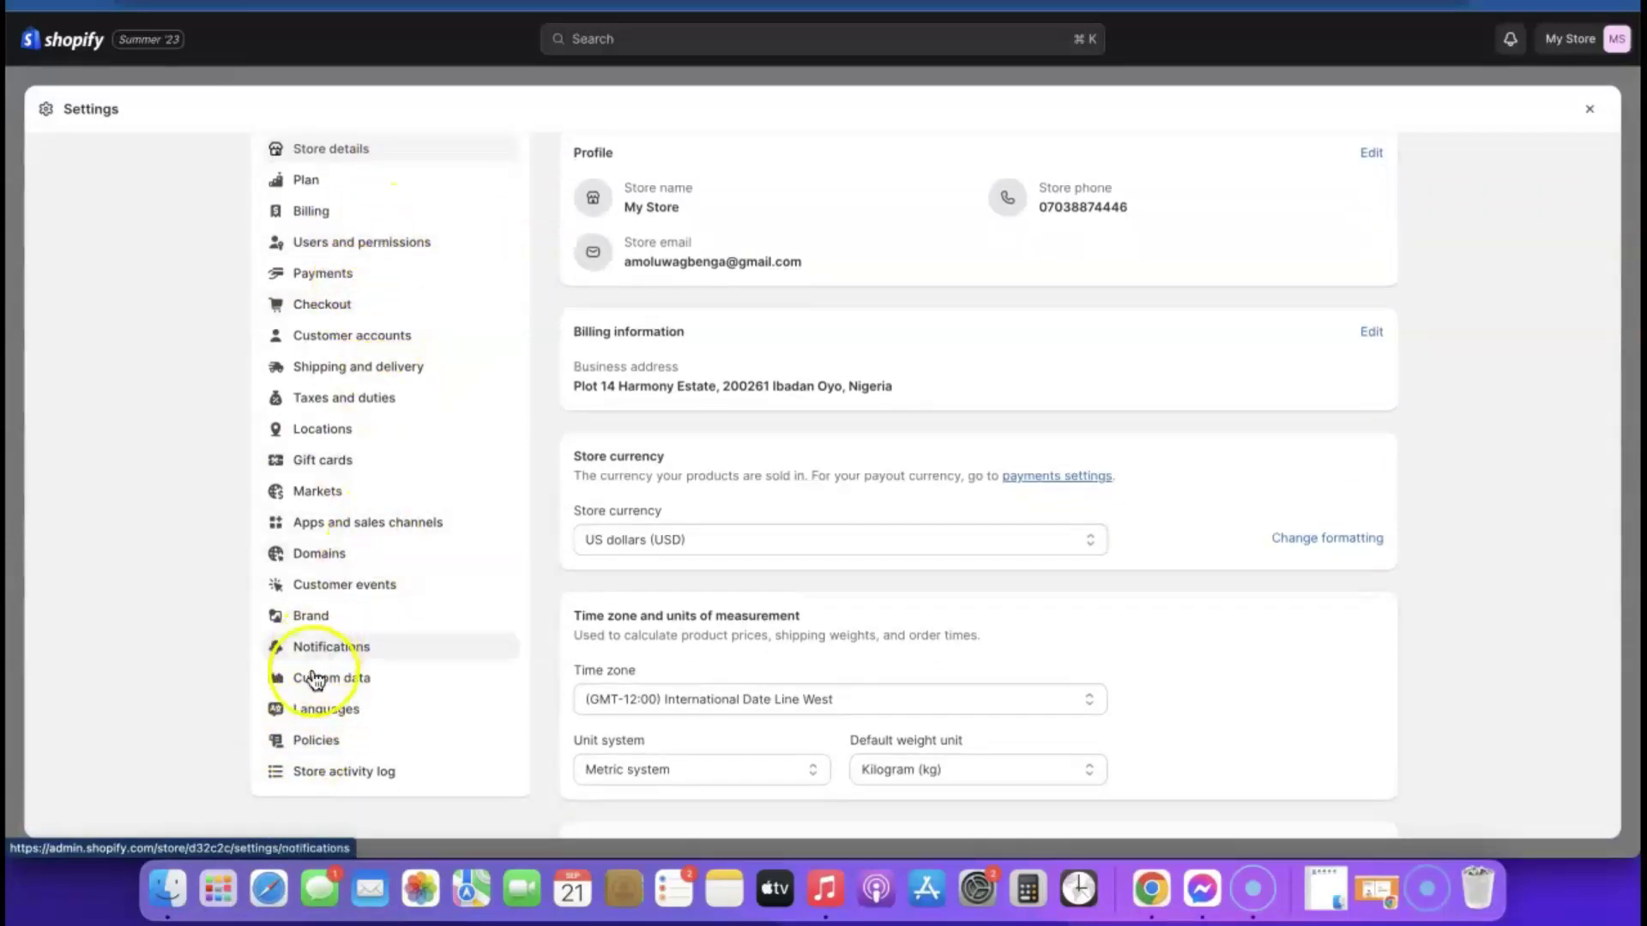
pyautogui.click(309, 742)
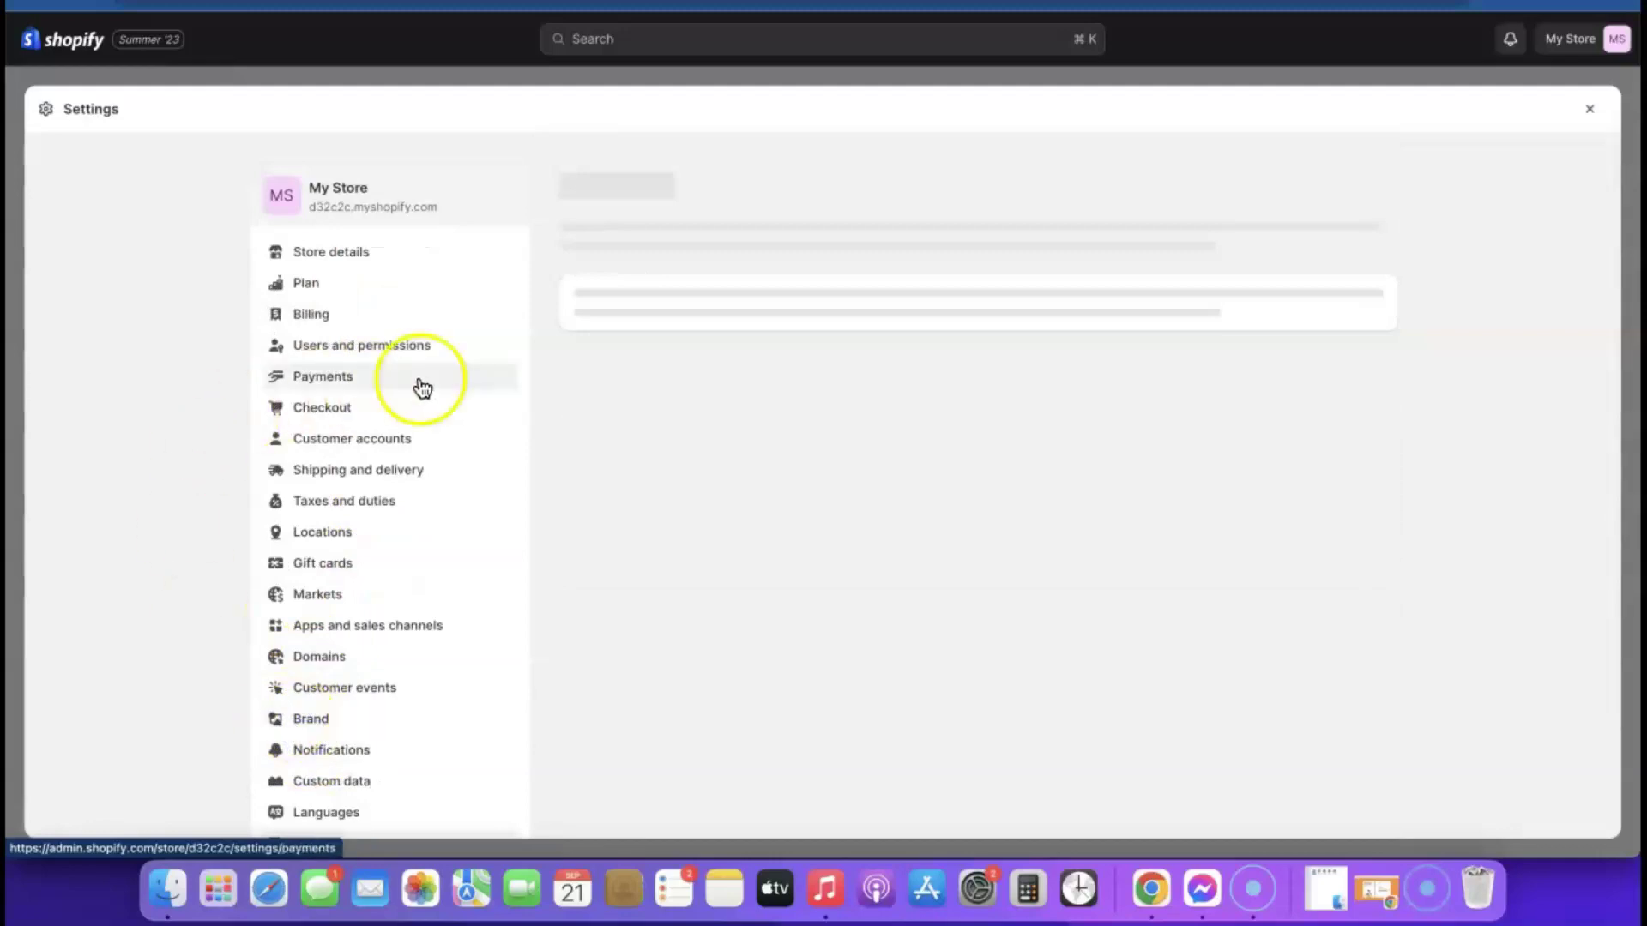
pyautogui.scroll(-5, 737, 309)
pyautogui.scroll(3, 741, 343)
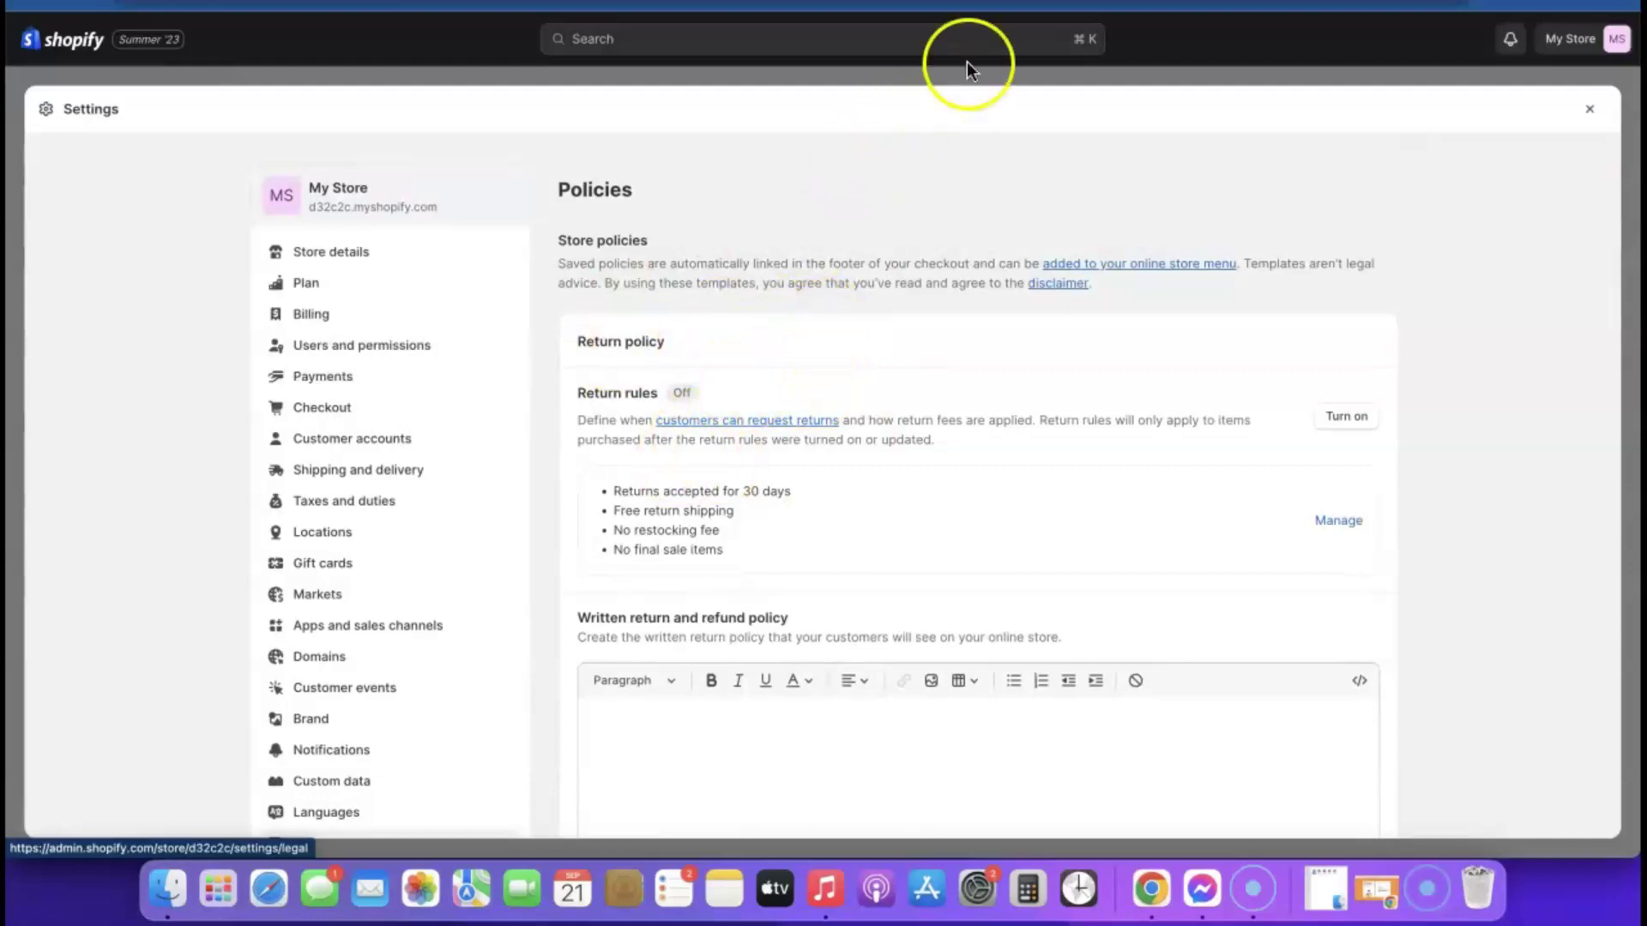
# Fill the return and refund policy with the 30-day template and locate the [INSERT RETURN ADDRESS] placeholder.
pyautogui.scroll(-3, 709, 570)
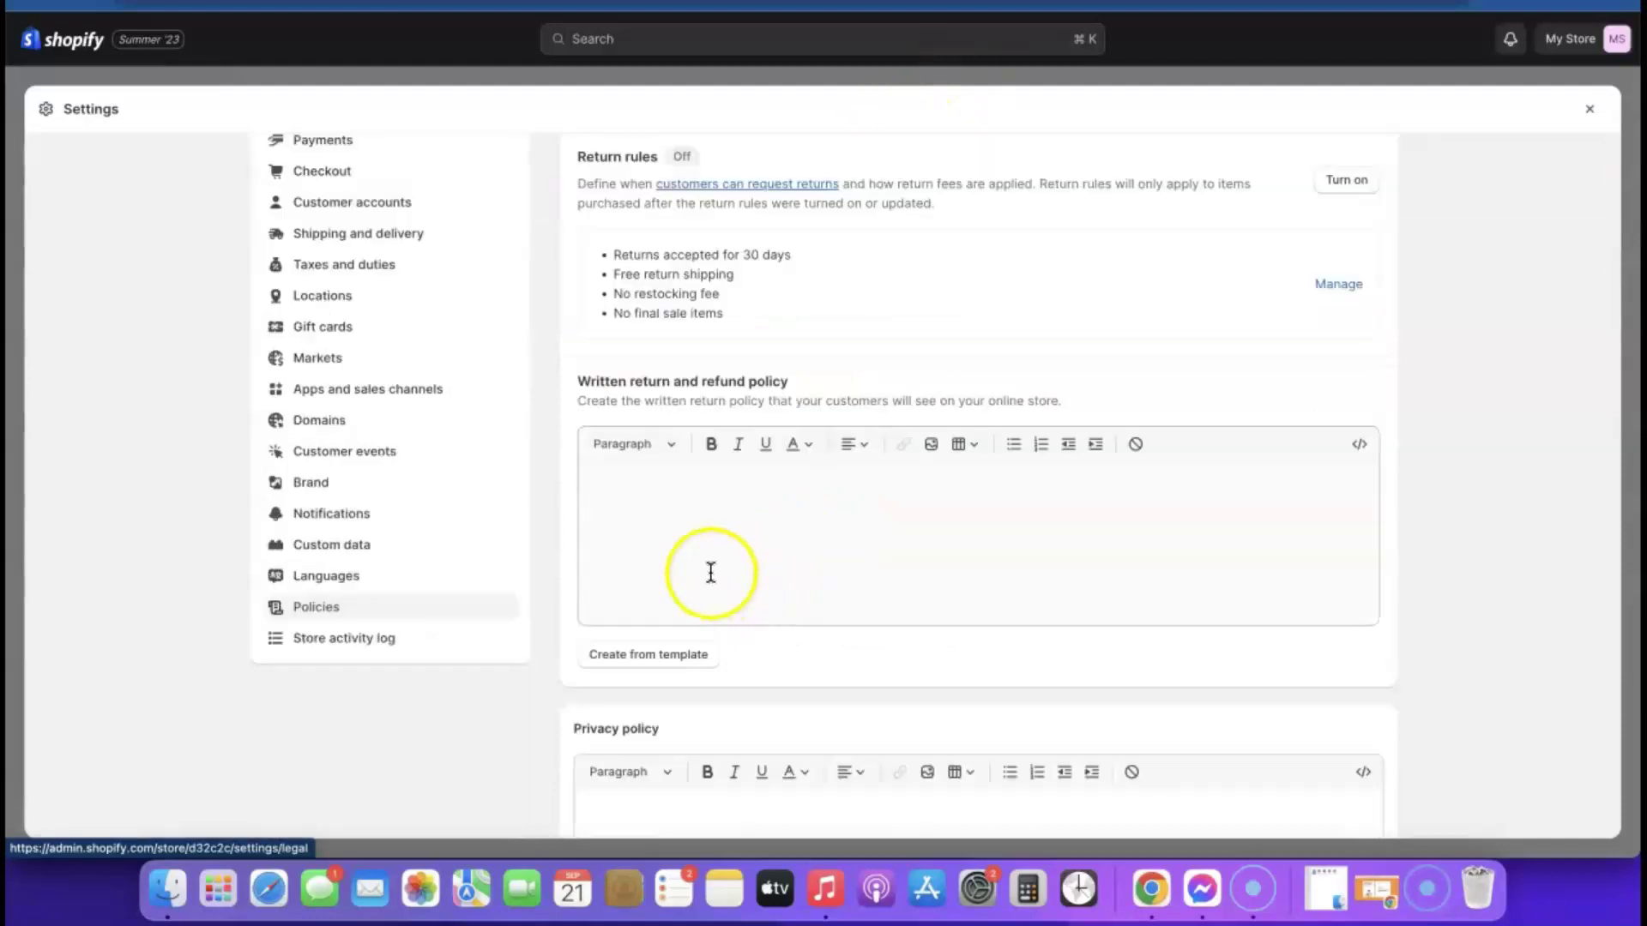
pyautogui.click(639, 657)
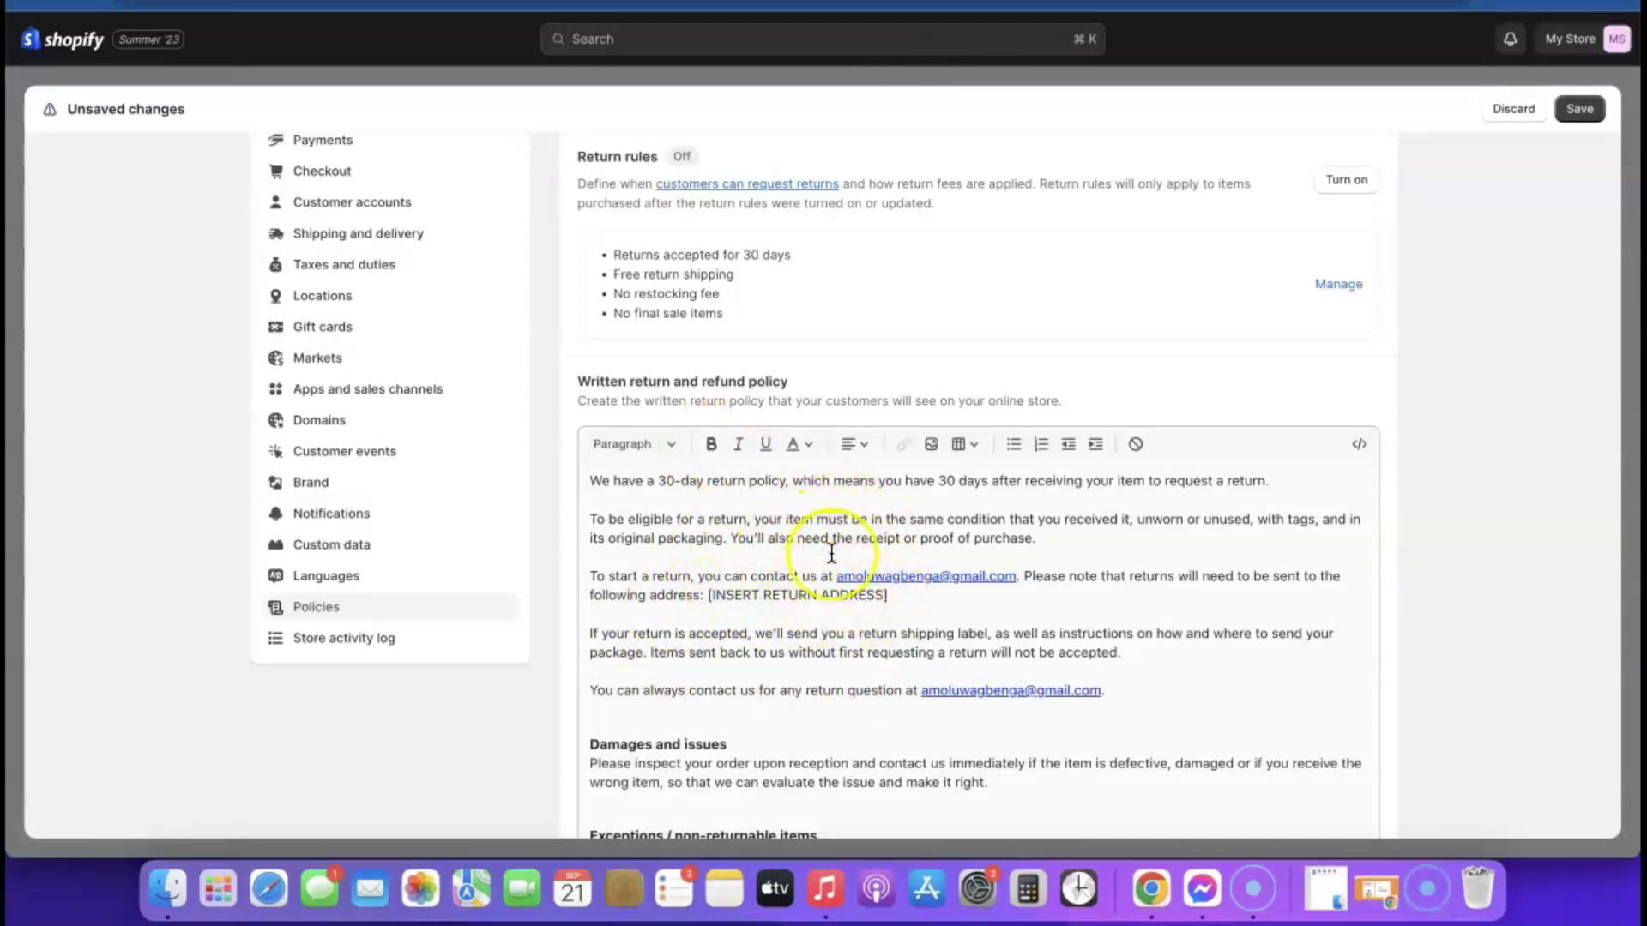
pyautogui.scroll(-15, 831, 553)
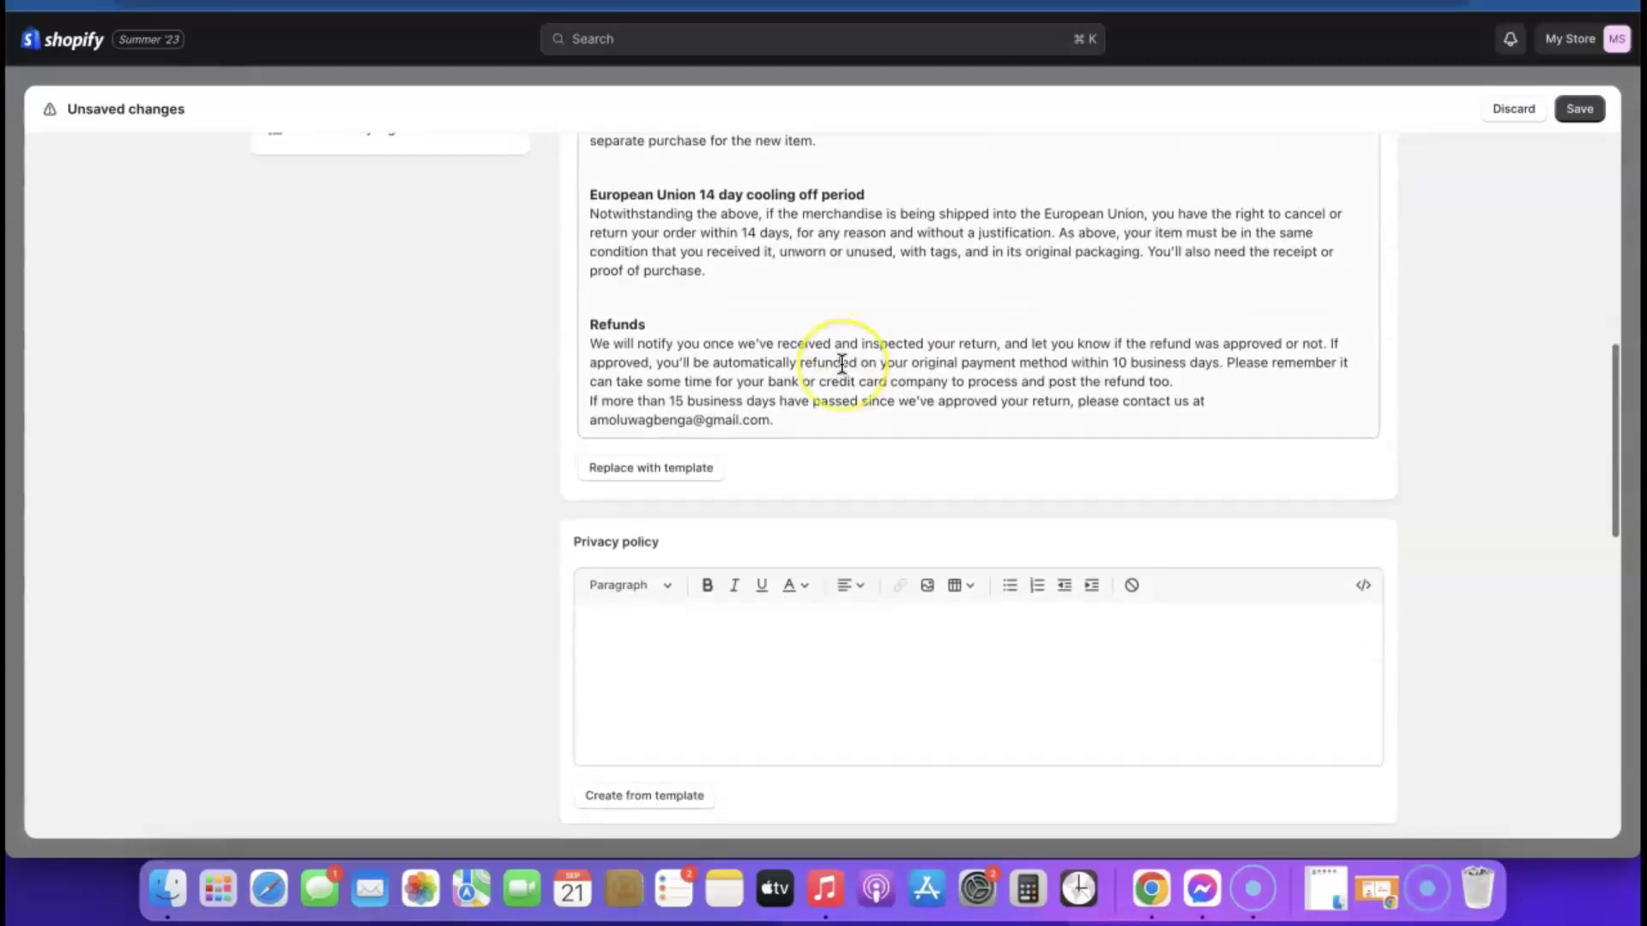
pyautogui.scroll(15, 842, 364)
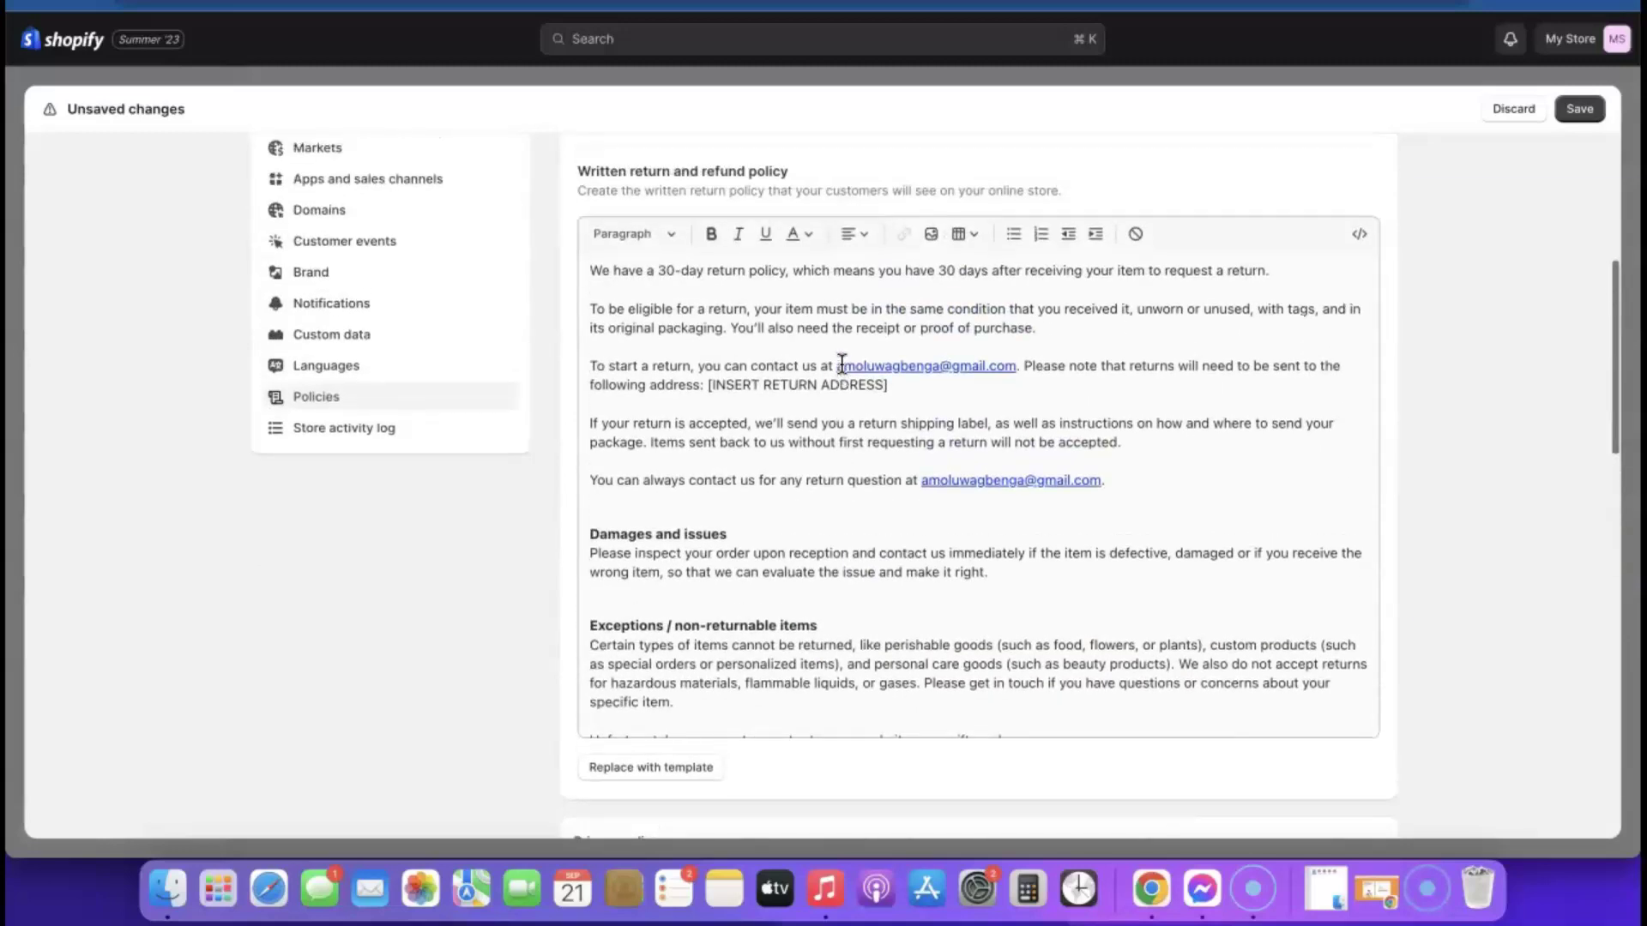
pyautogui.click(728, 393)
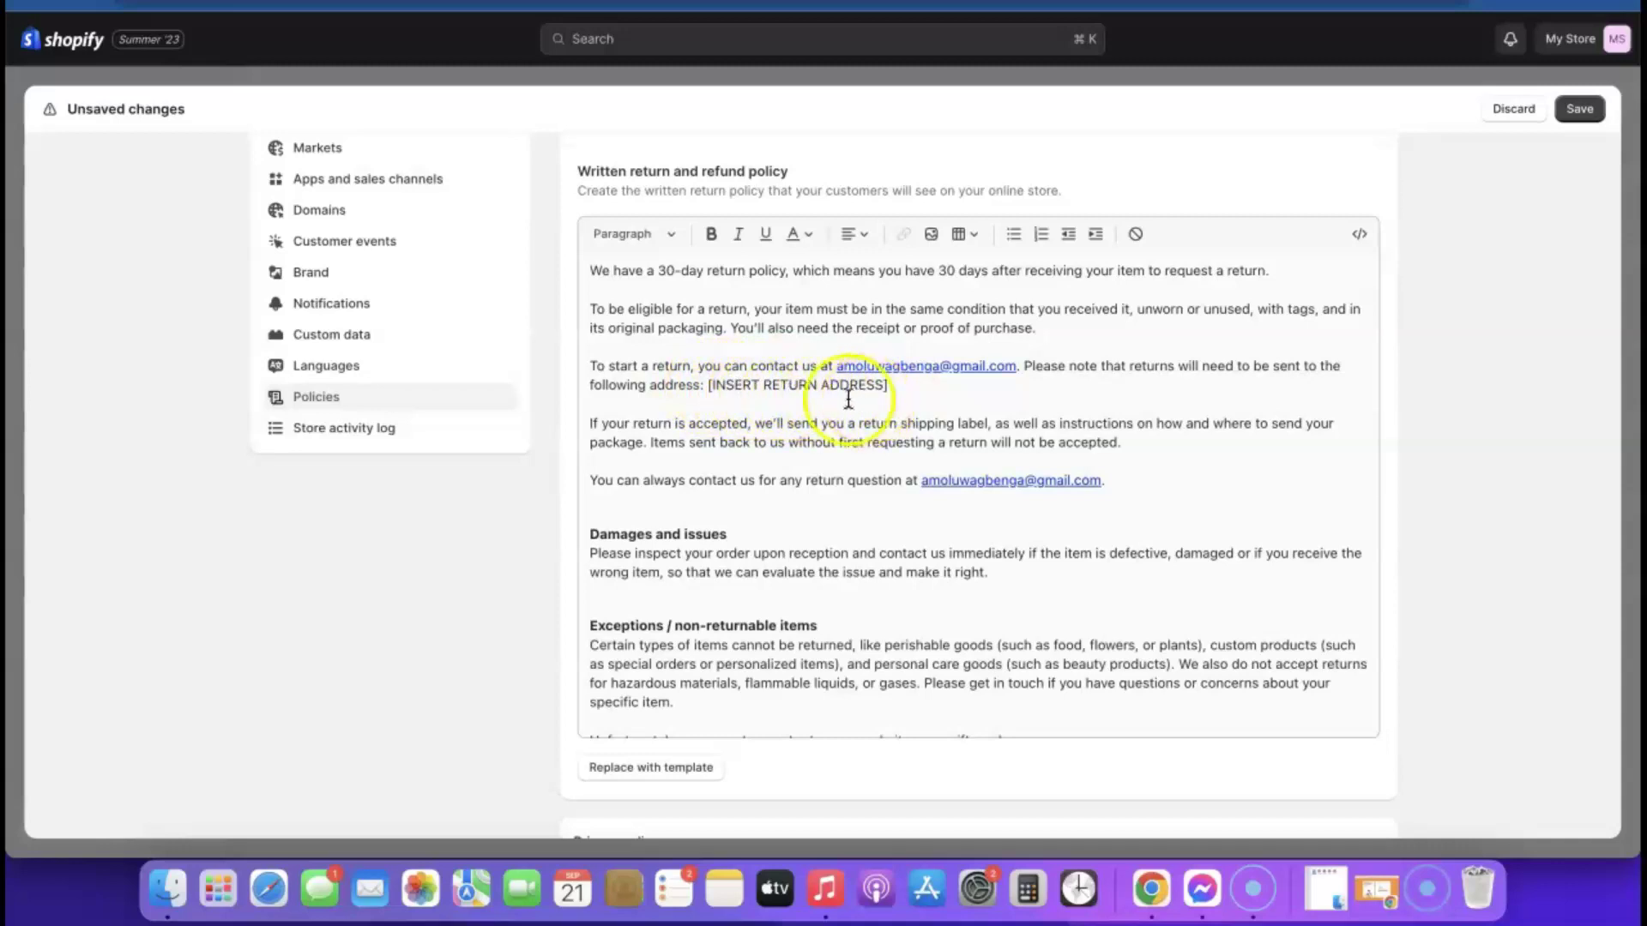
pyautogui.scroll(-4, 862, 416)
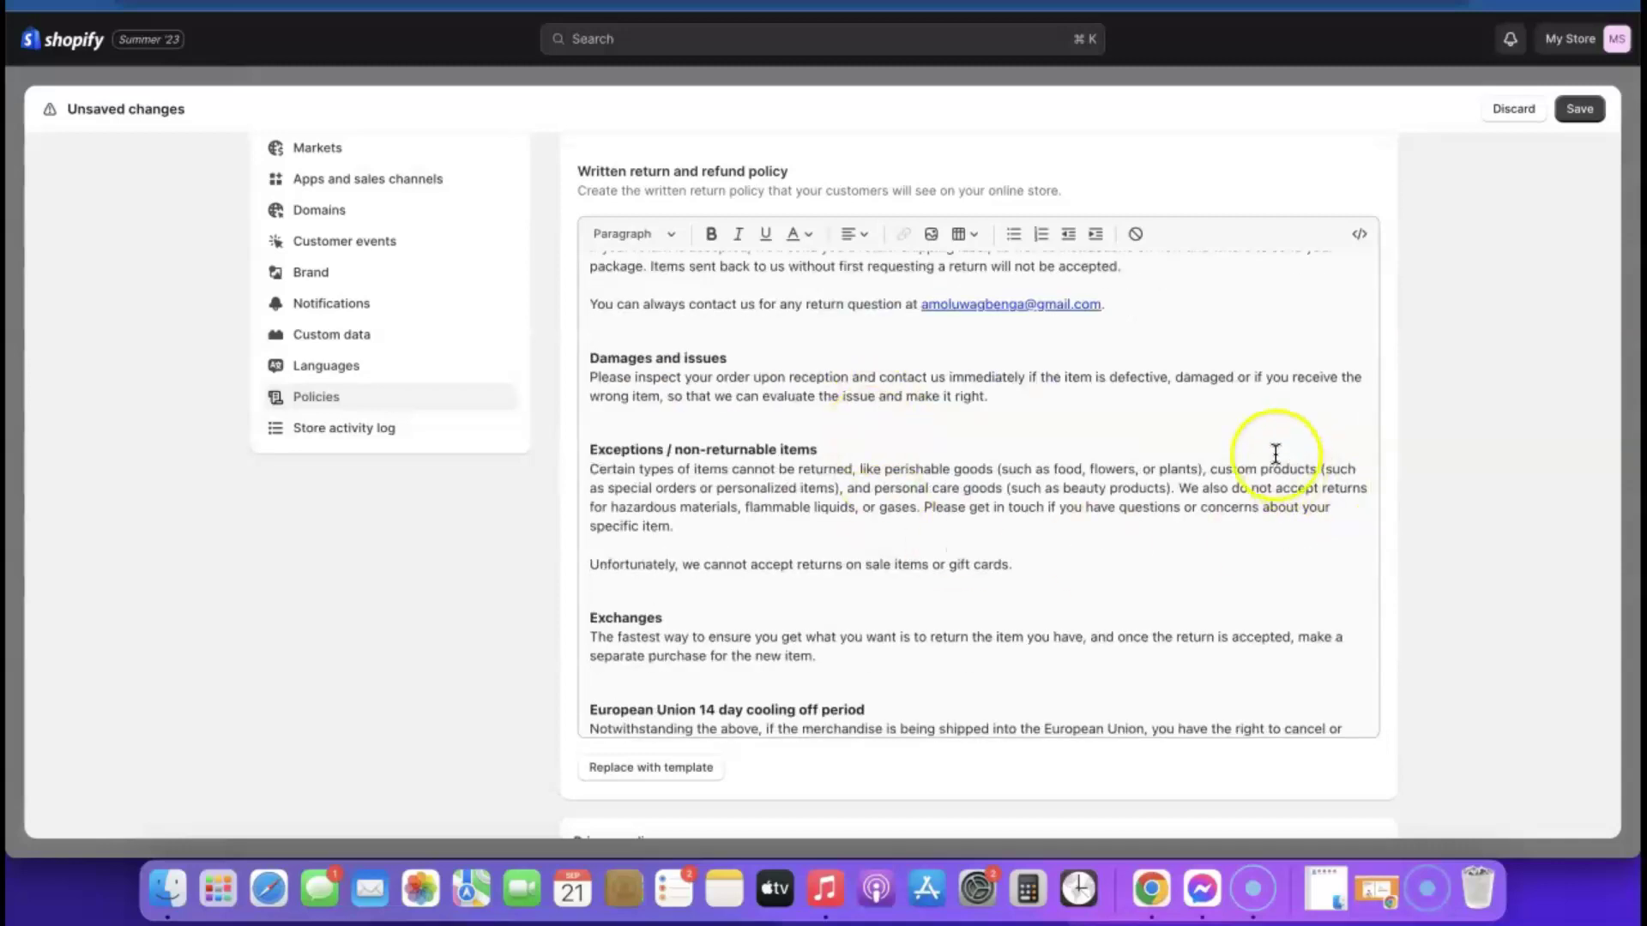
pyautogui.scroll(-5, 1274, 446)
pyautogui.scroll(-10, 1272, 452)
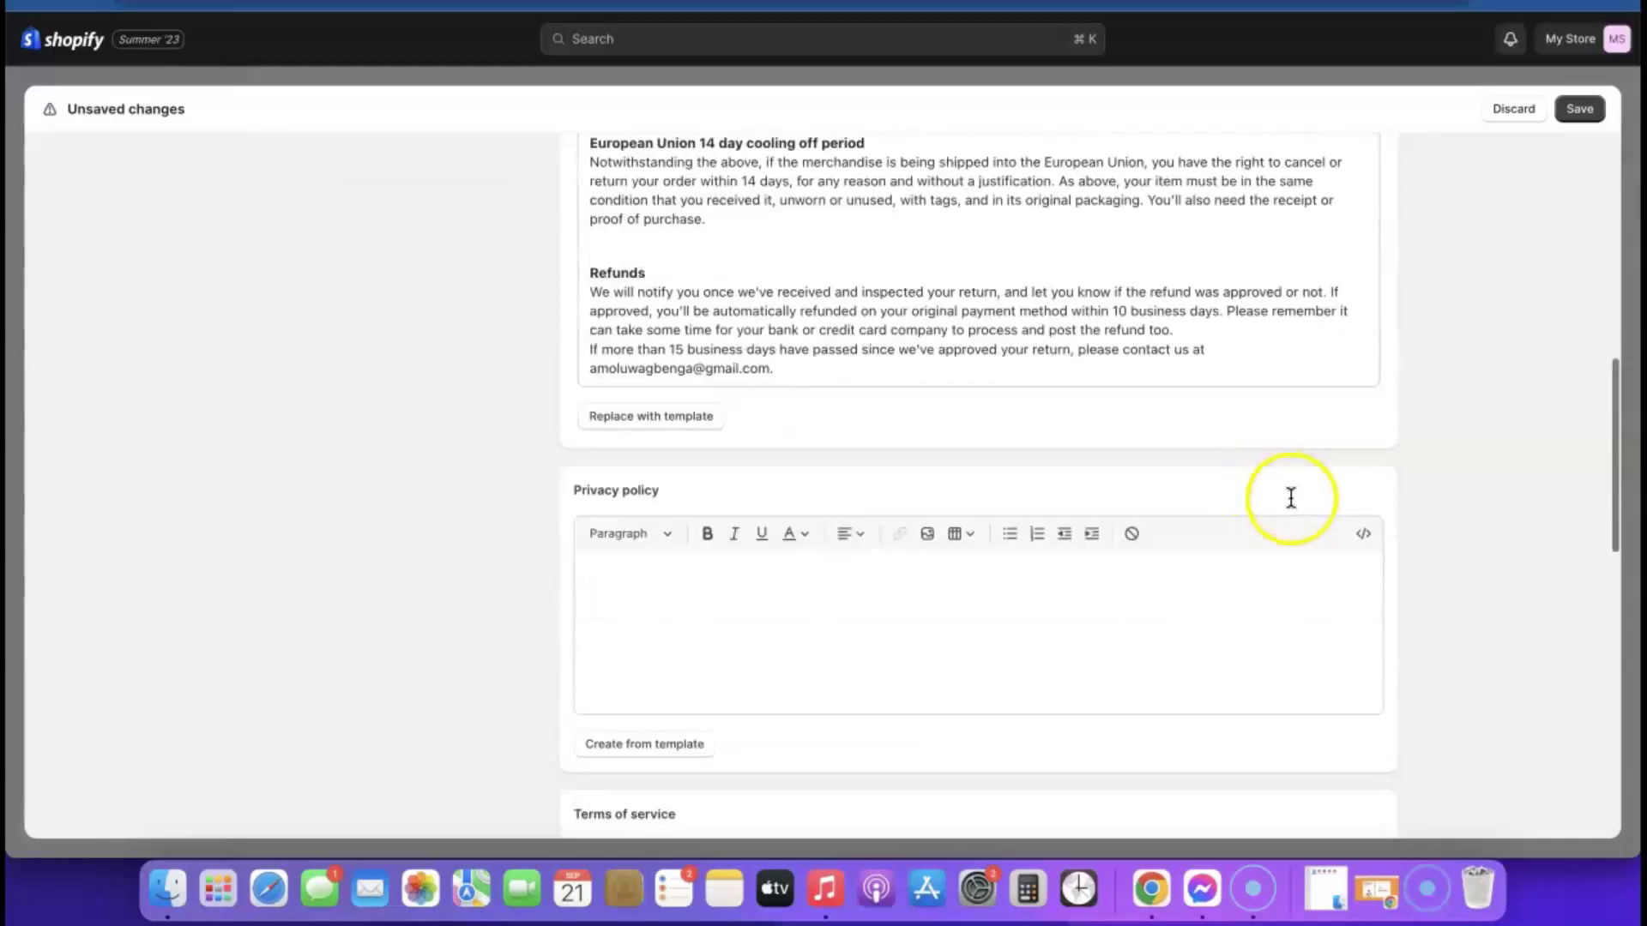
# Fill the privacy policy with Shopify's template text.
pyautogui.scroll(2, 841, 326)
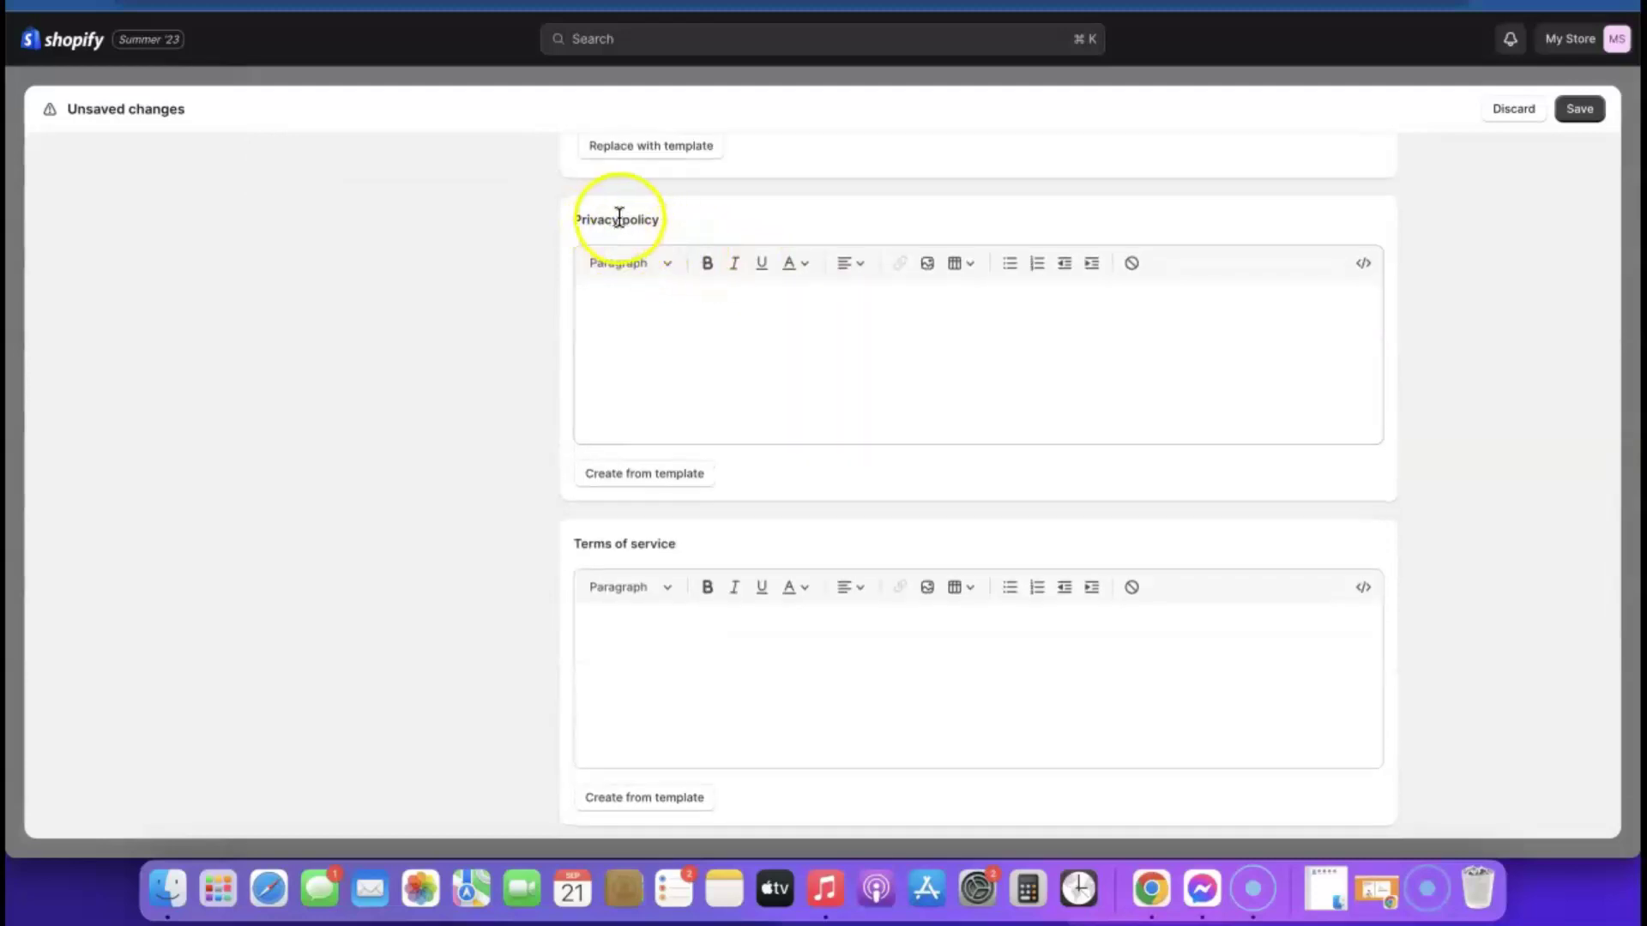
pyautogui.click(635, 475)
pyautogui.scroll(2, 1063, 454)
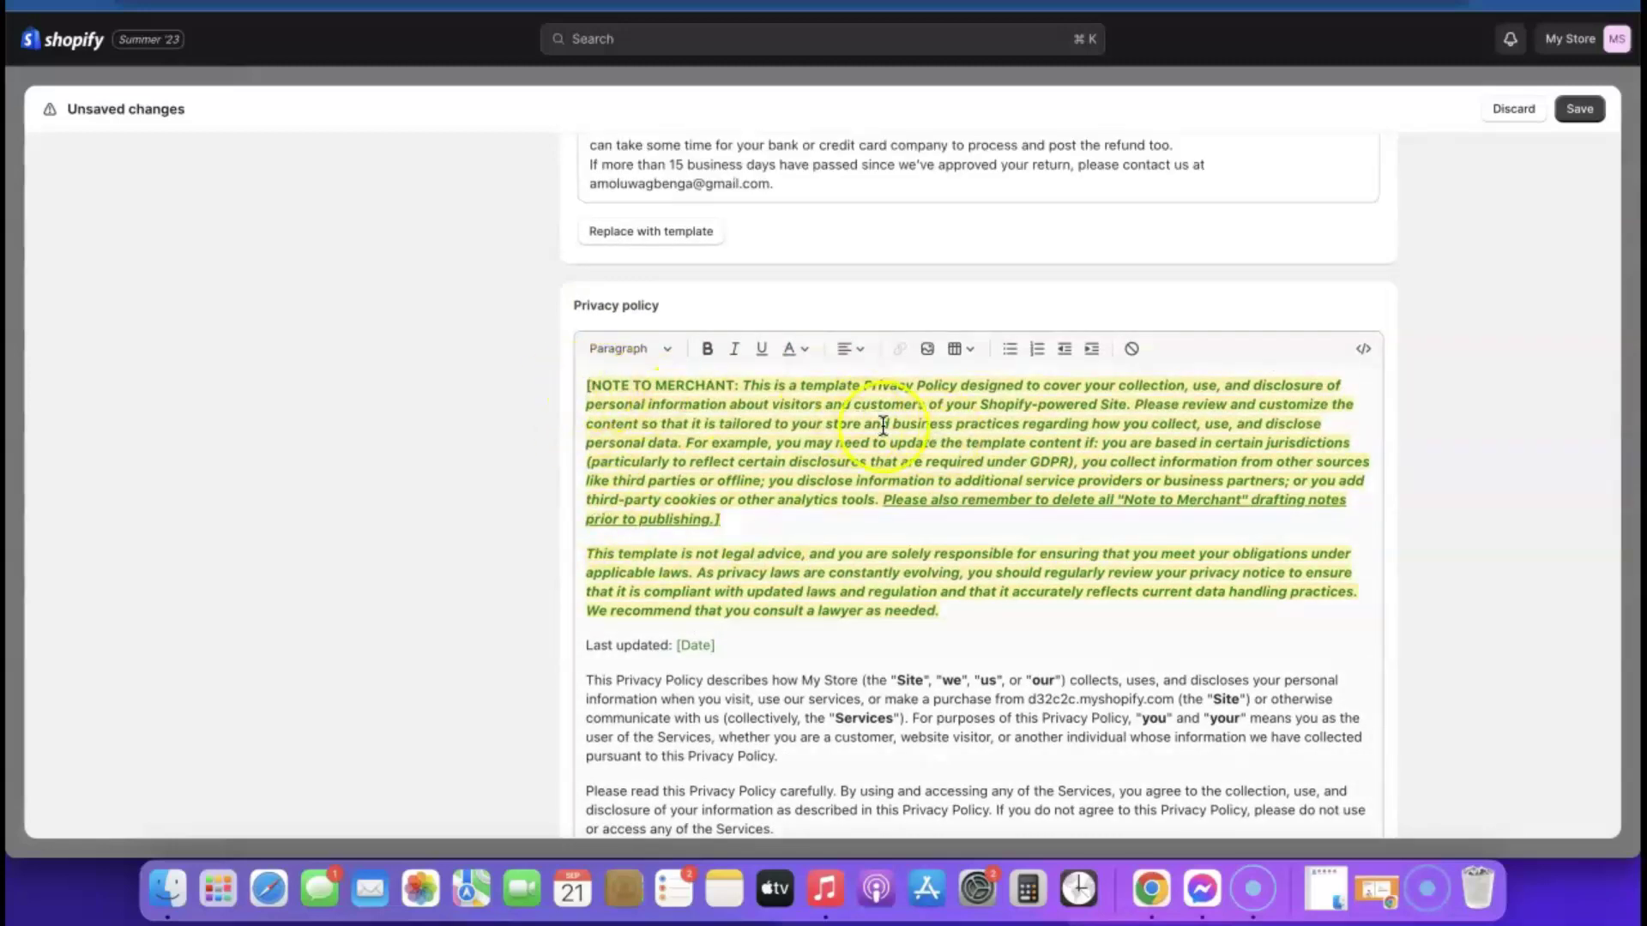
pyautogui.scroll(-10, 723, 479)
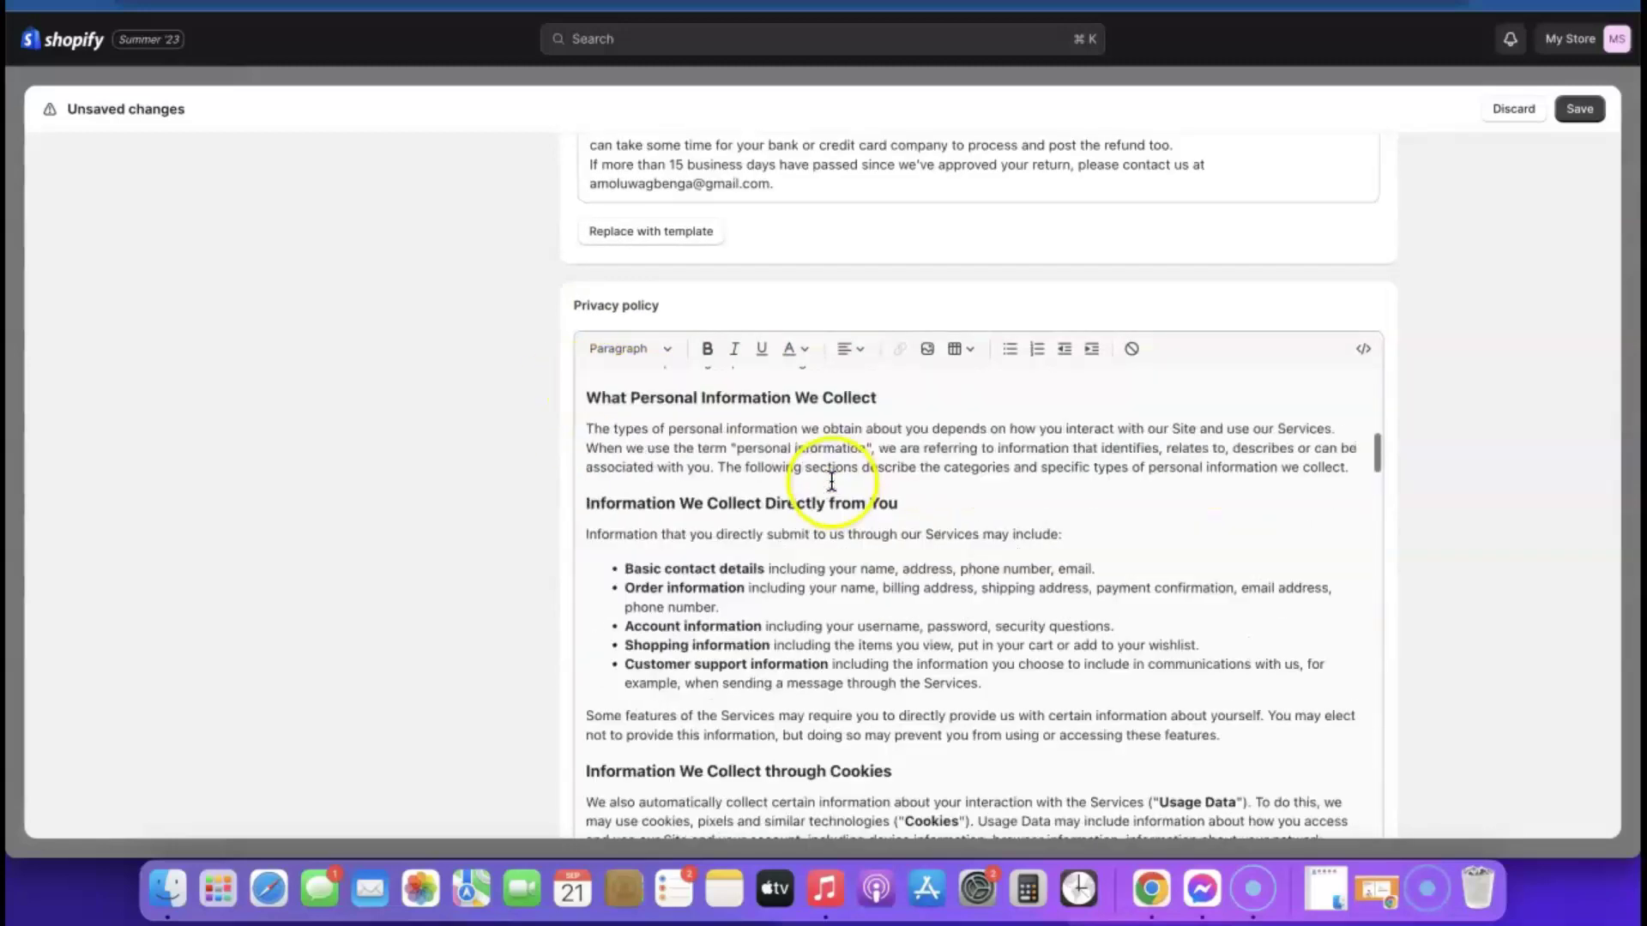
pyautogui.scroll(-3, 1400, 414)
pyautogui.scroll(-3, 1400, 414)
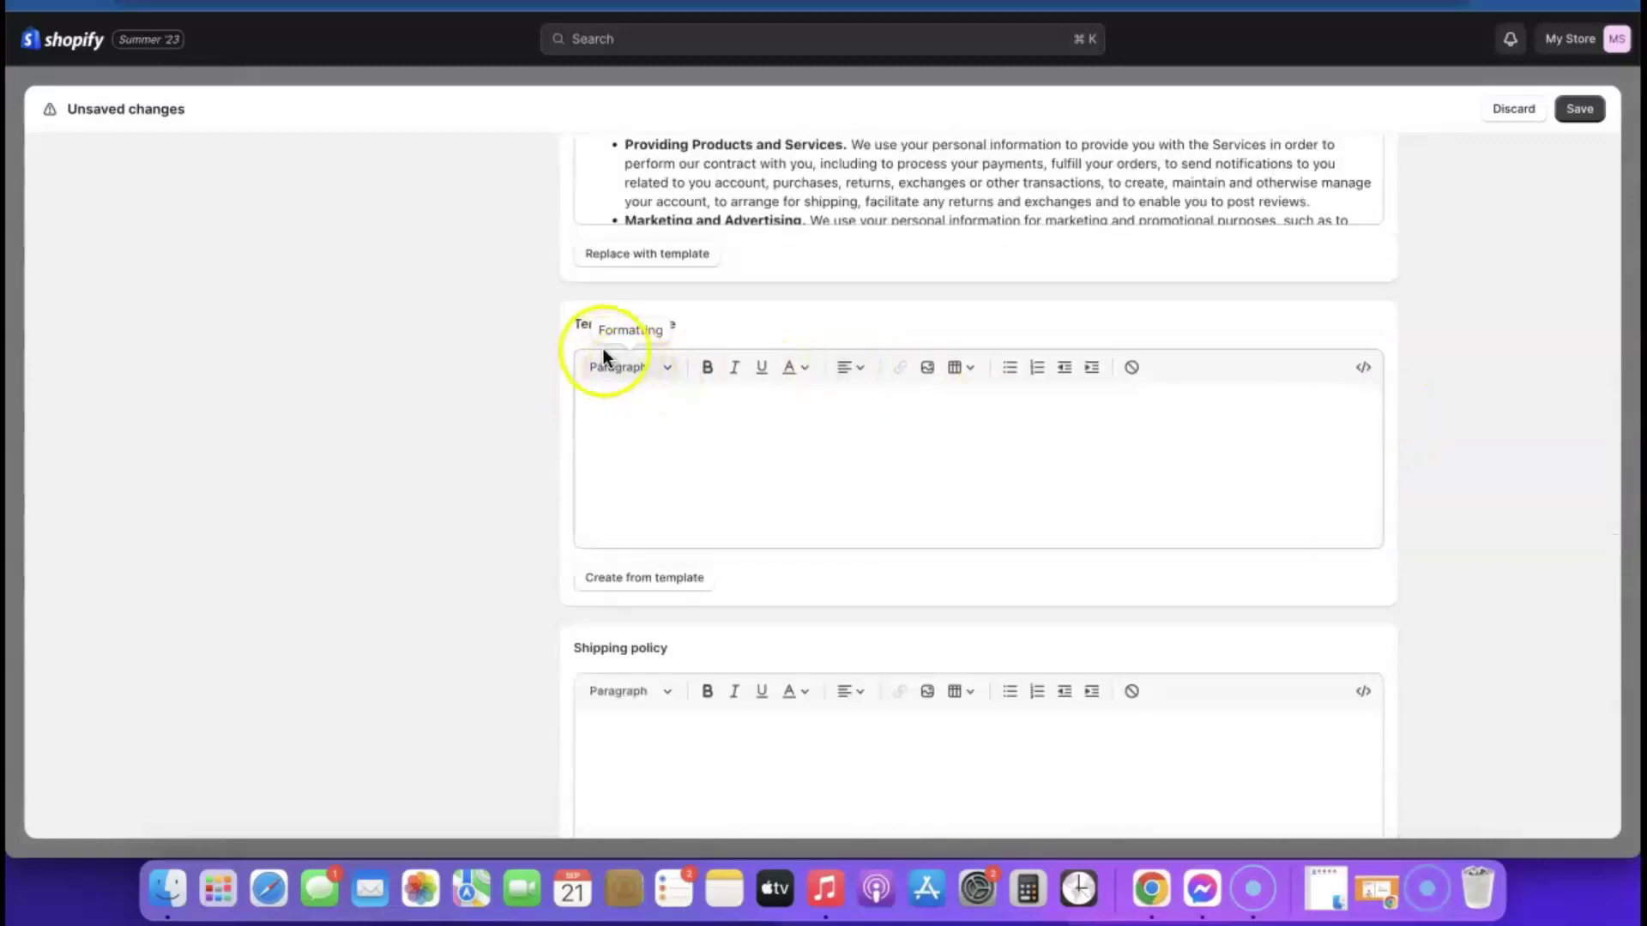
# Fill the terms of service with Shopify's template text.
pyautogui.click(635, 580)
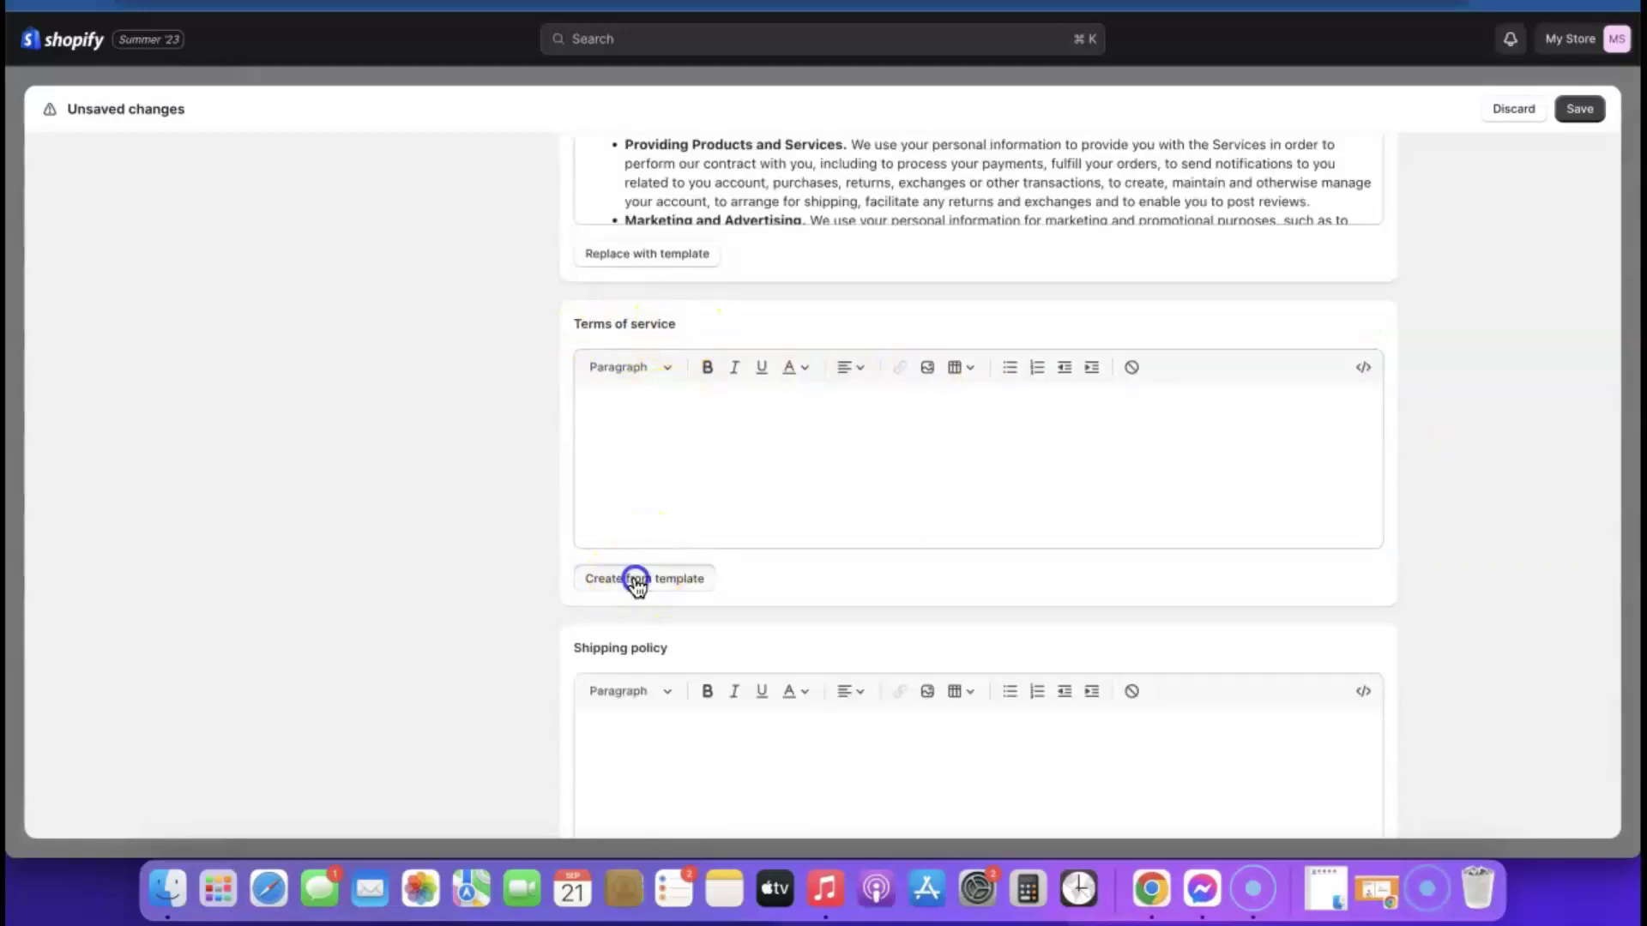
pyautogui.scroll(-15, 977, 553)
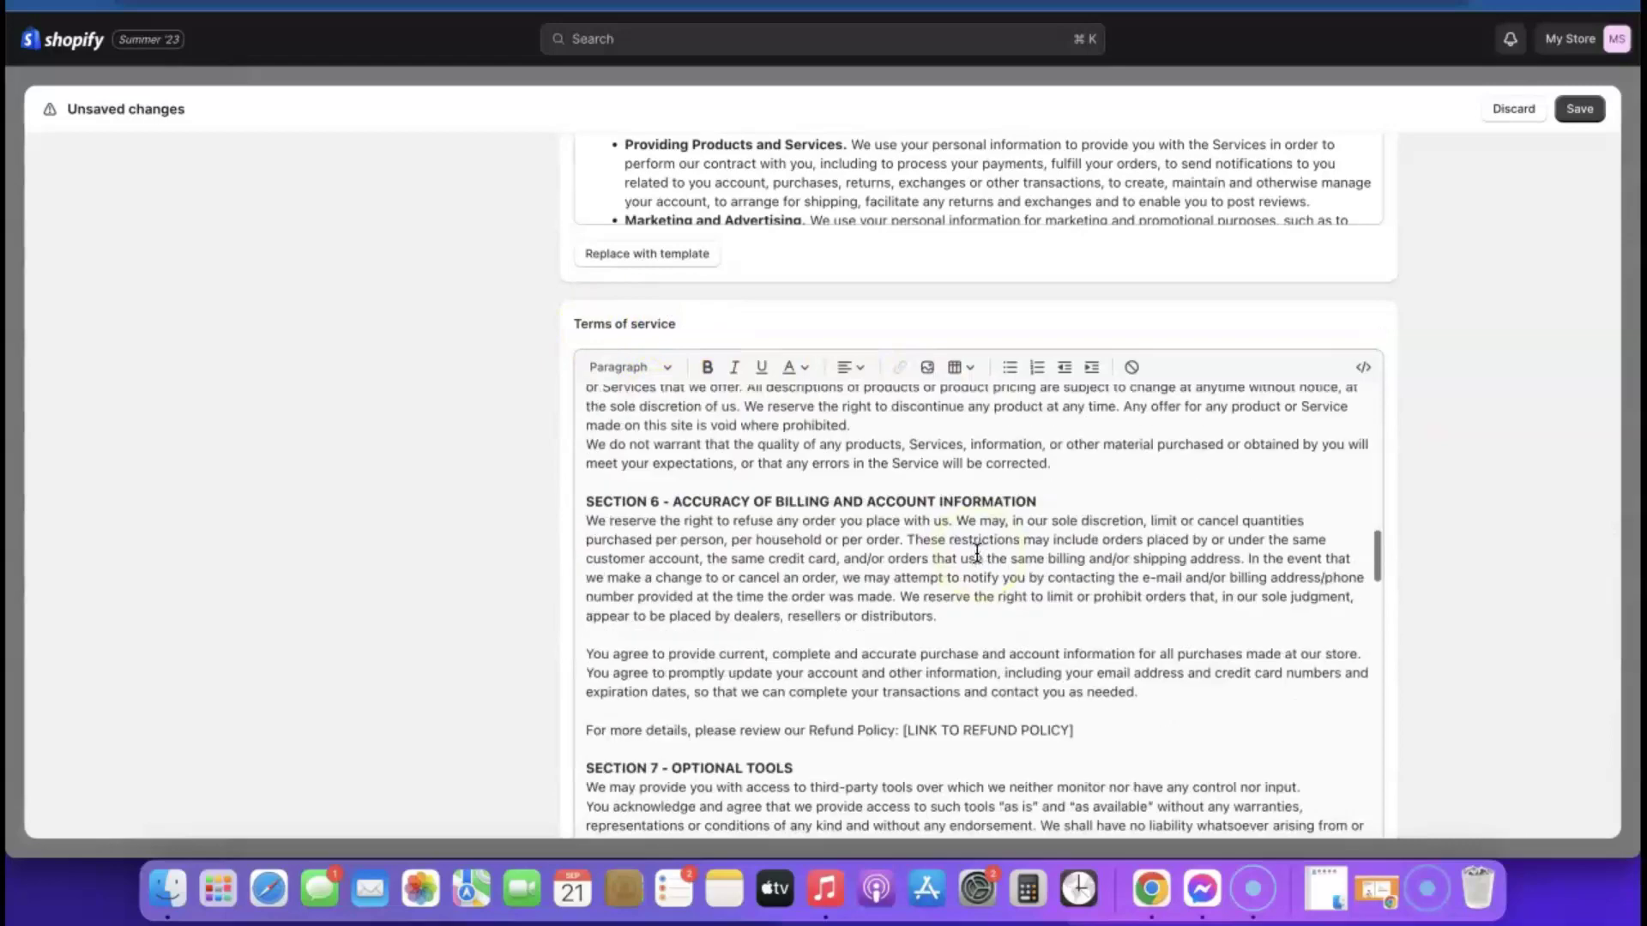
pyautogui.scroll(-15, 977, 554)
pyautogui.scroll(-5, 1430, 558)
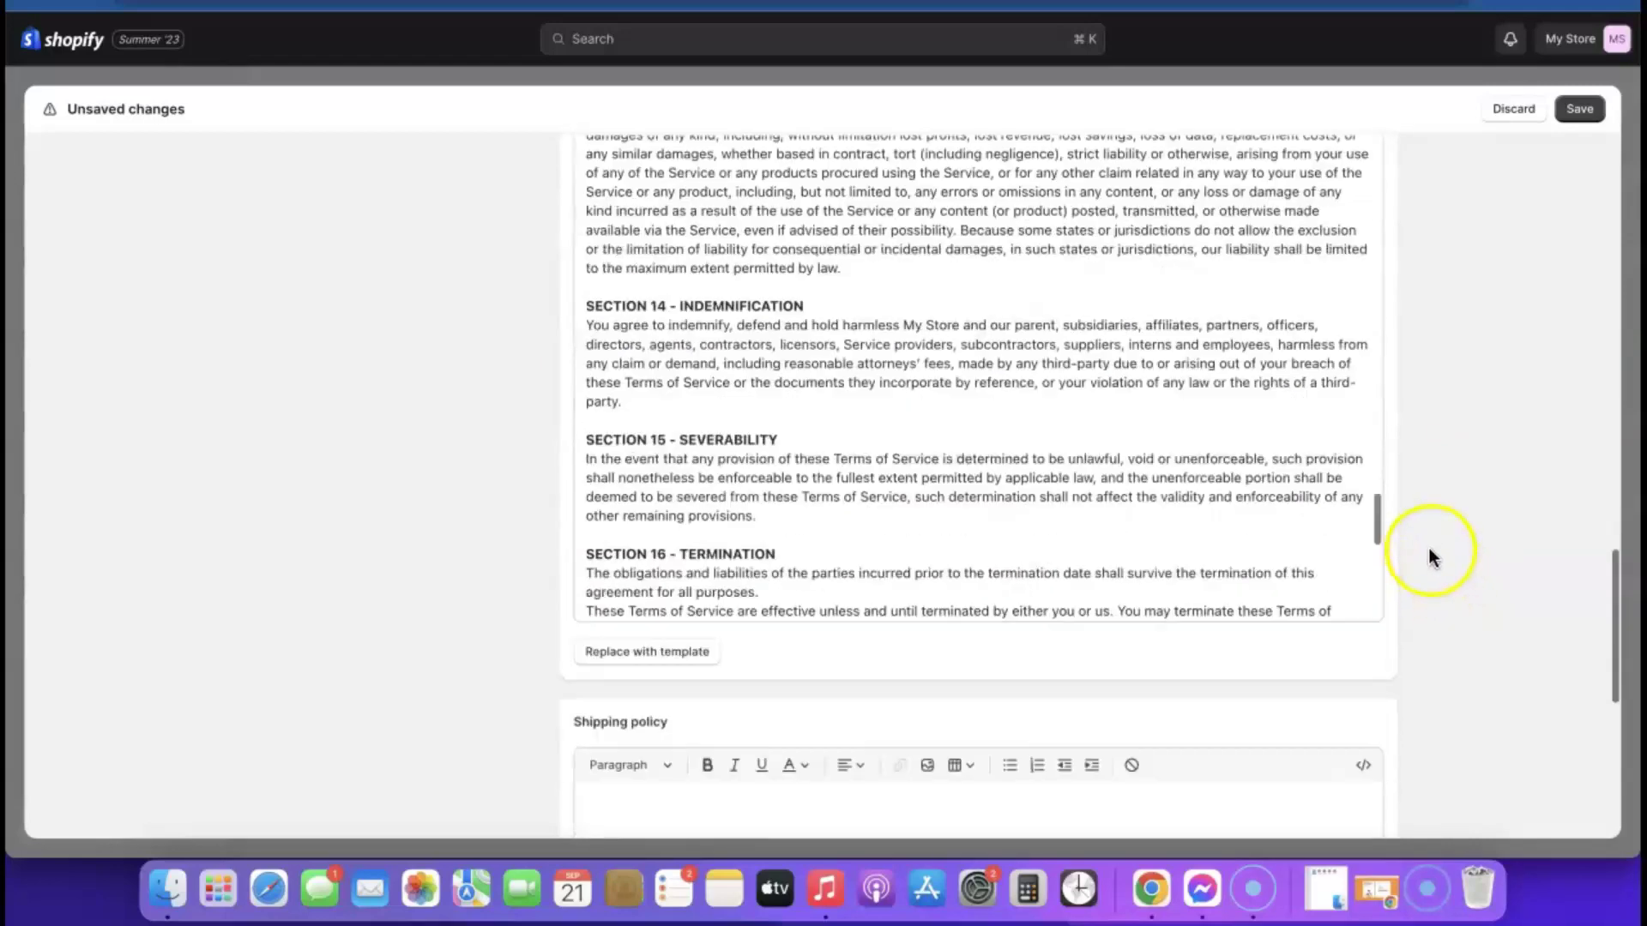
pyautogui.scroll(-10, 1222, 422)
pyautogui.scroll(3, 1222, 423)
pyautogui.scroll(2, 1223, 423)
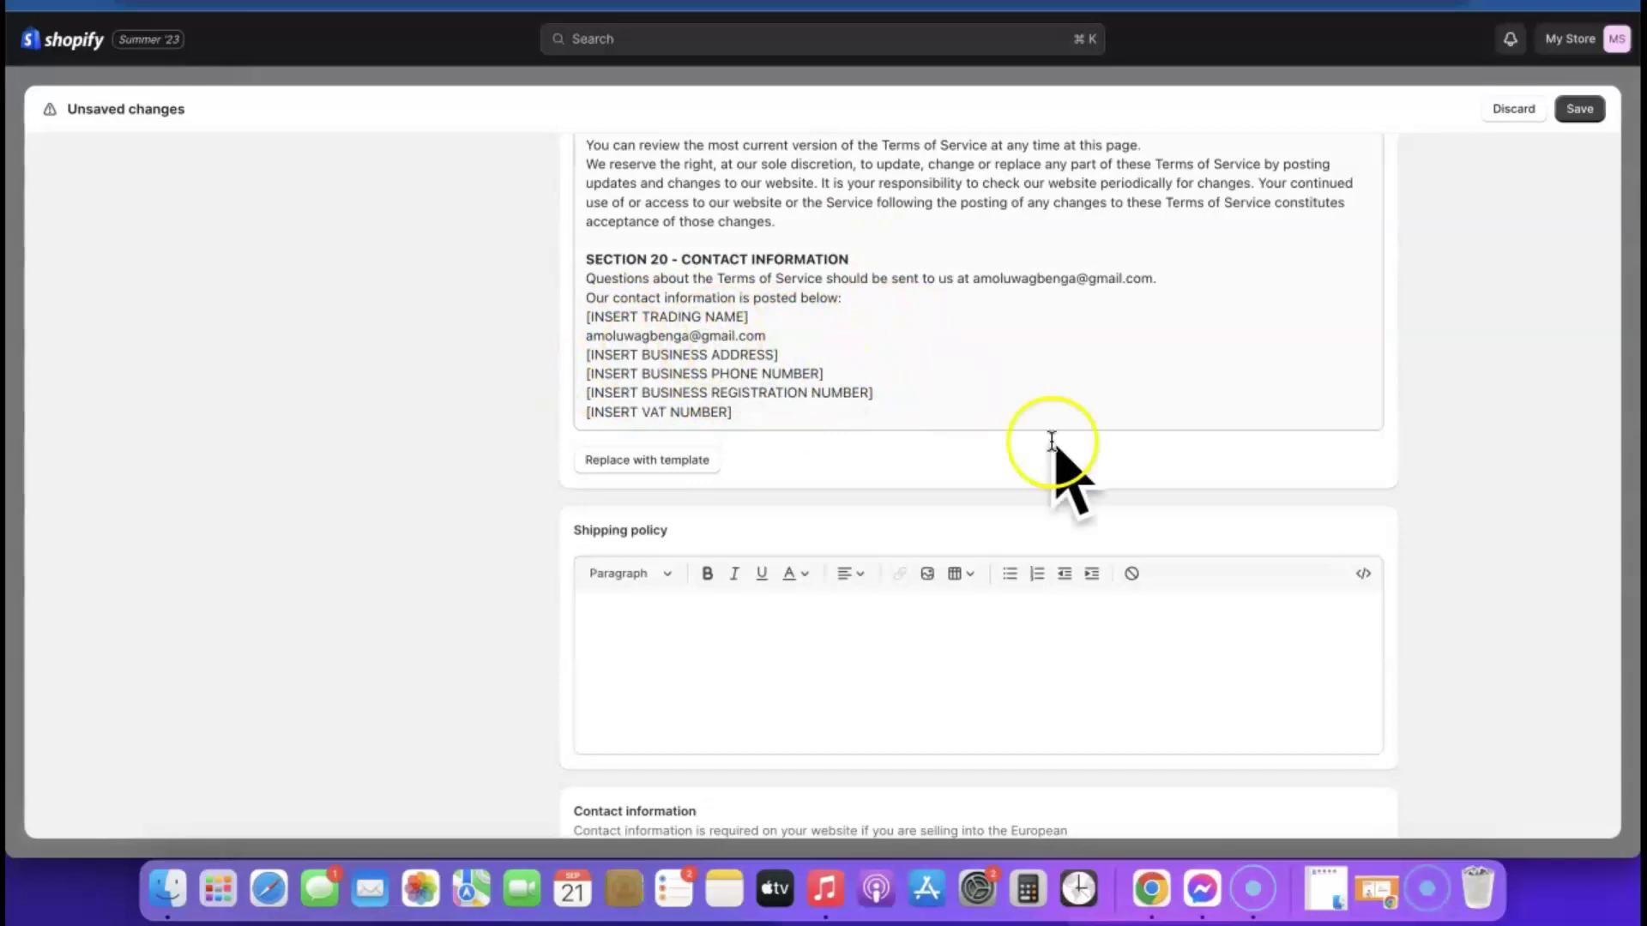
pyautogui.scroll(-2, 1107, 378)
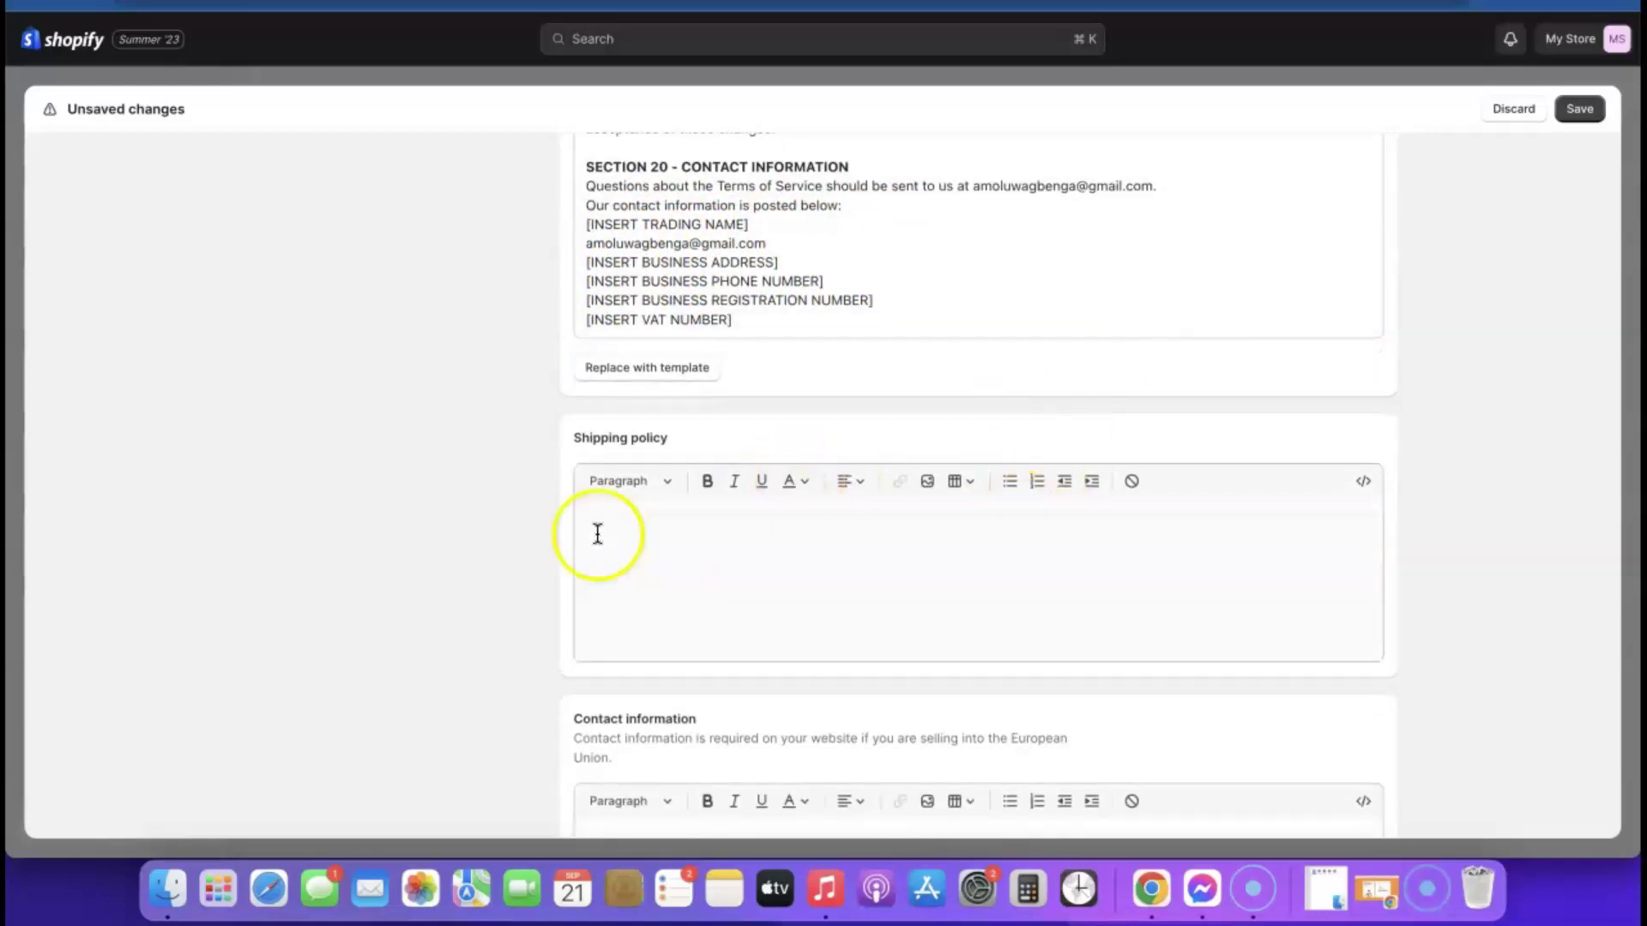
# Look at the empty shipping policy, then save the store policies and close Settings.
pyautogui.click(746, 559)
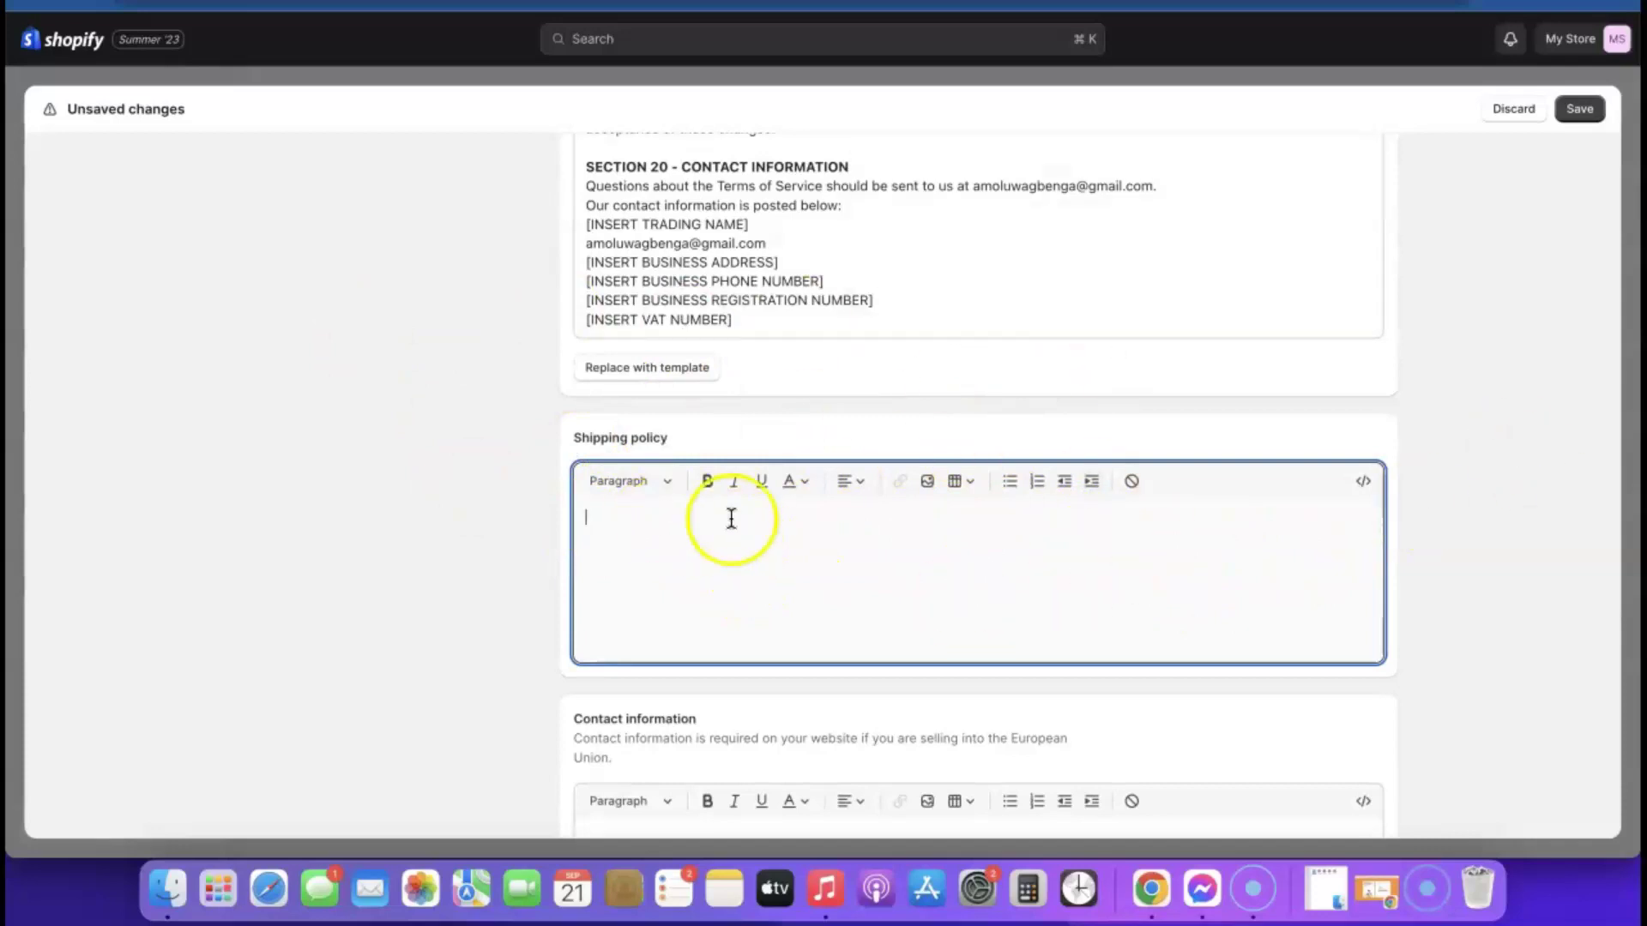
pyautogui.scroll(-2, 1240, 540)
pyautogui.scroll(-5, 1251, 535)
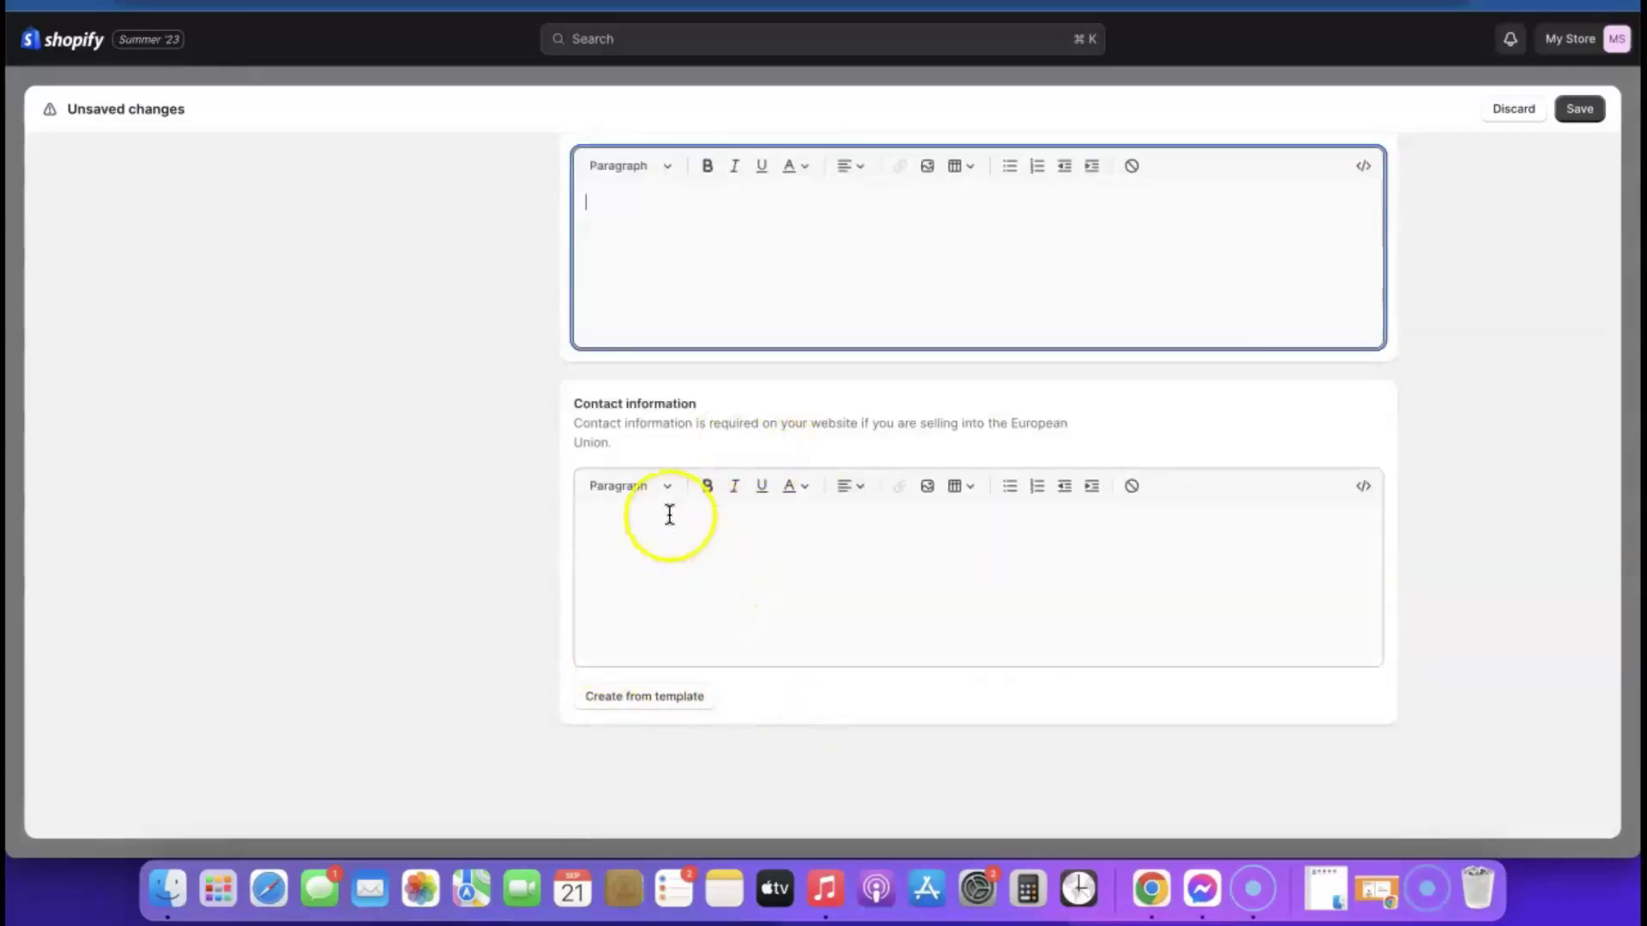
pyautogui.scroll(3, 1379, 614)
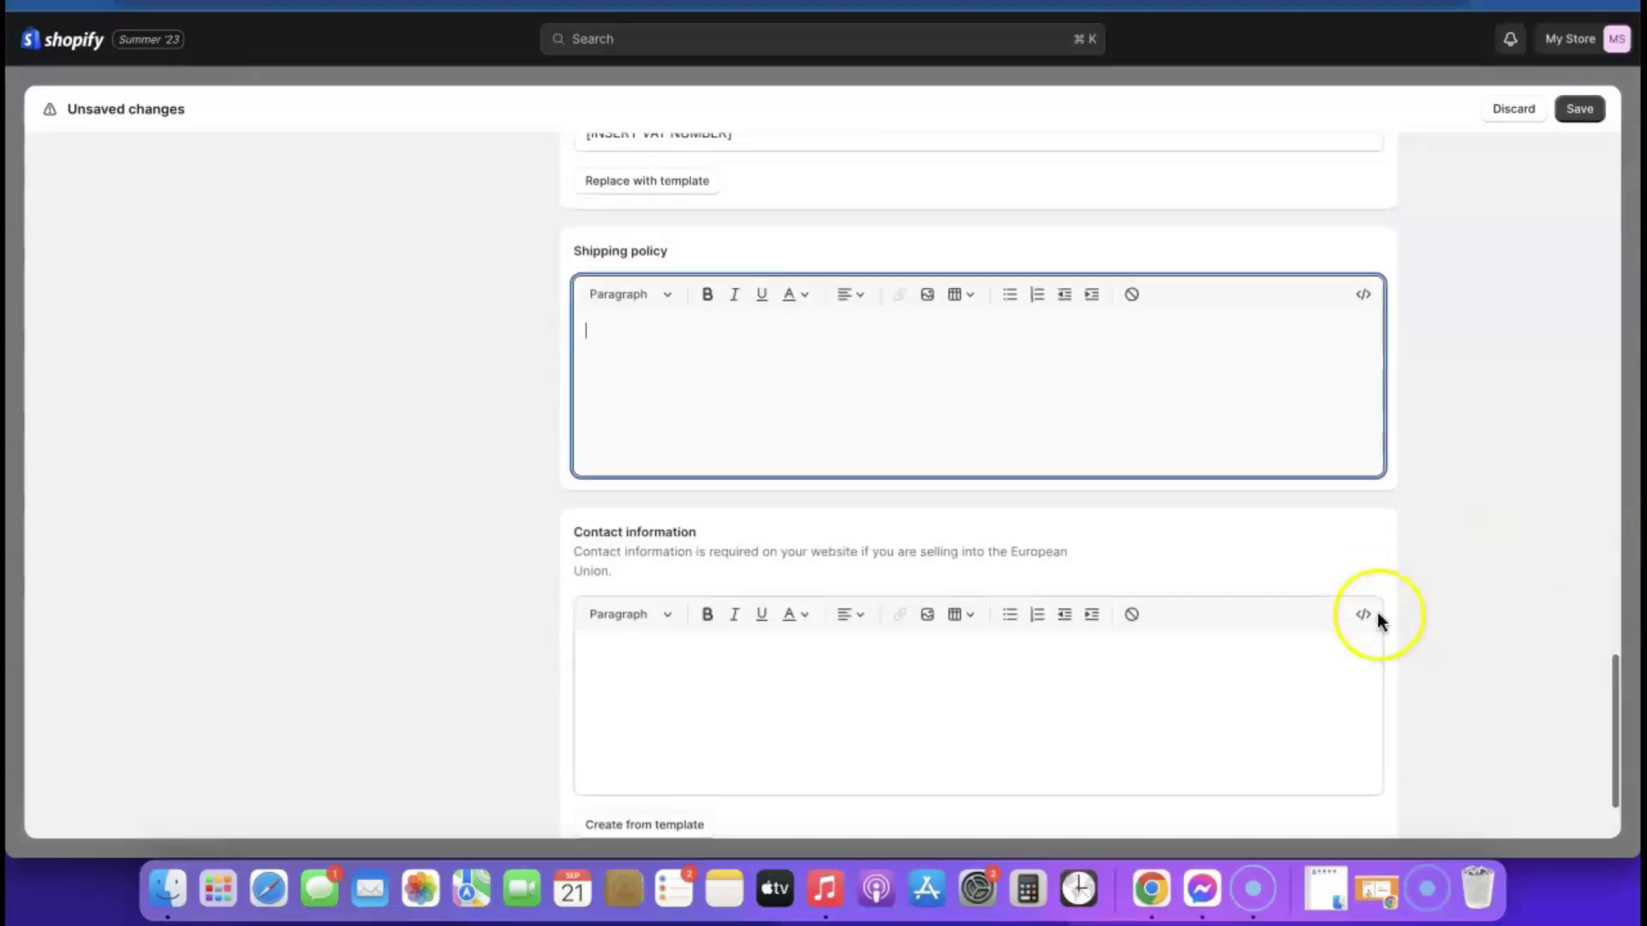
pyautogui.scroll(-3, 1379, 618)
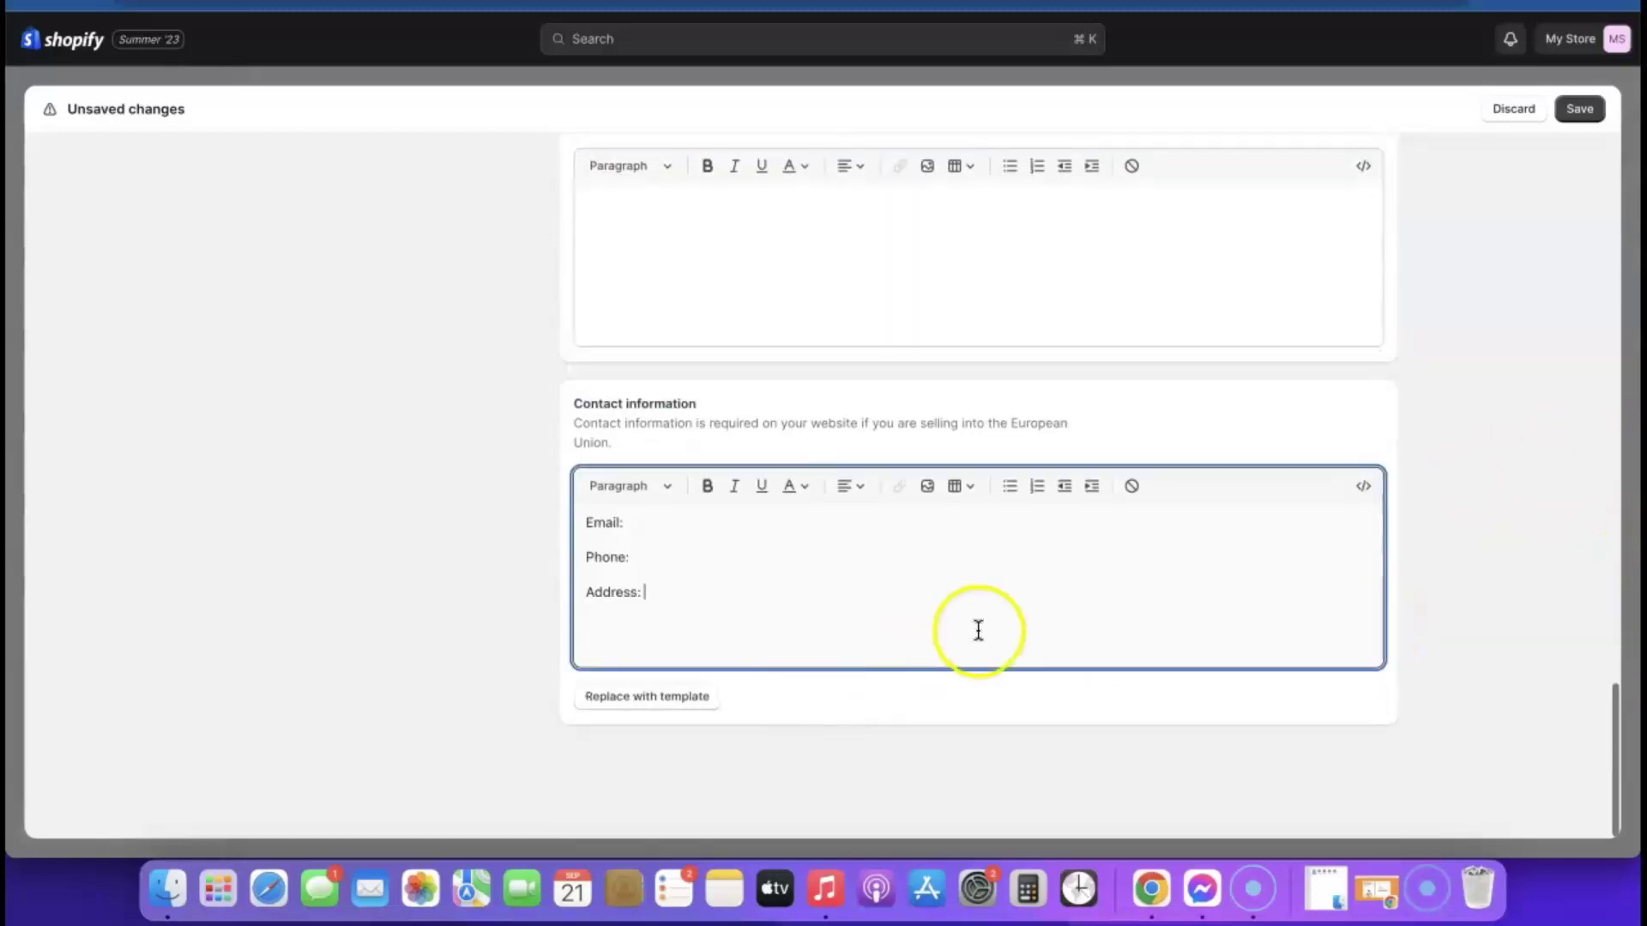
pyautogui.scroll(15, 978, 630)
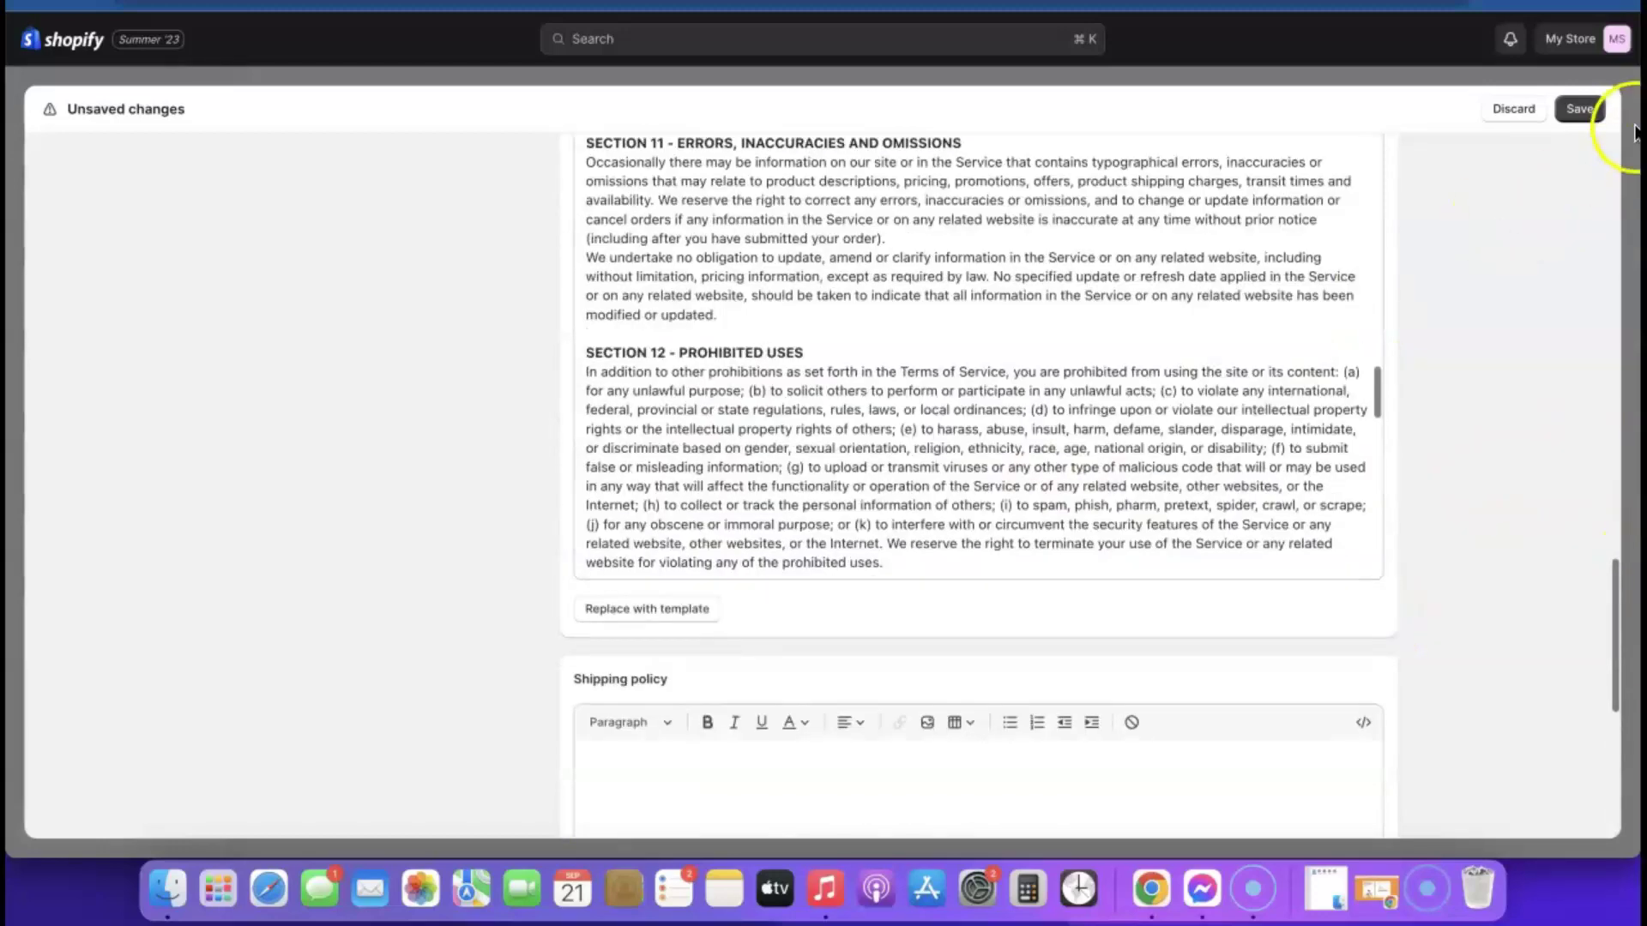
pyautogui.click(1579, 109)
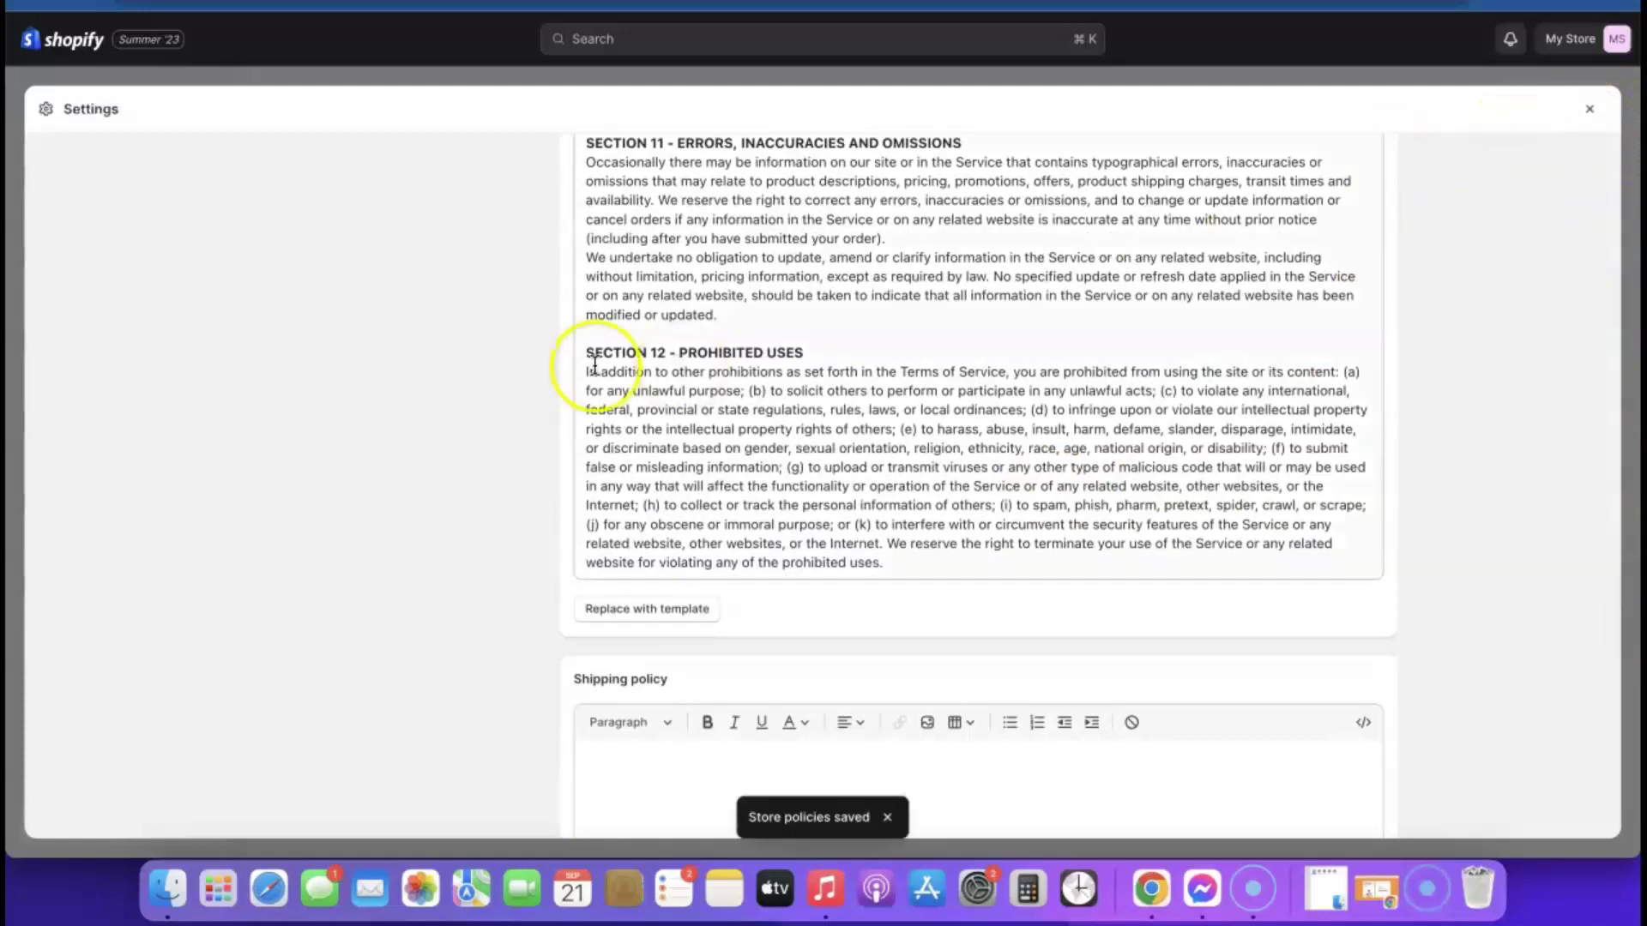
pyautogui.click(1590, 109)
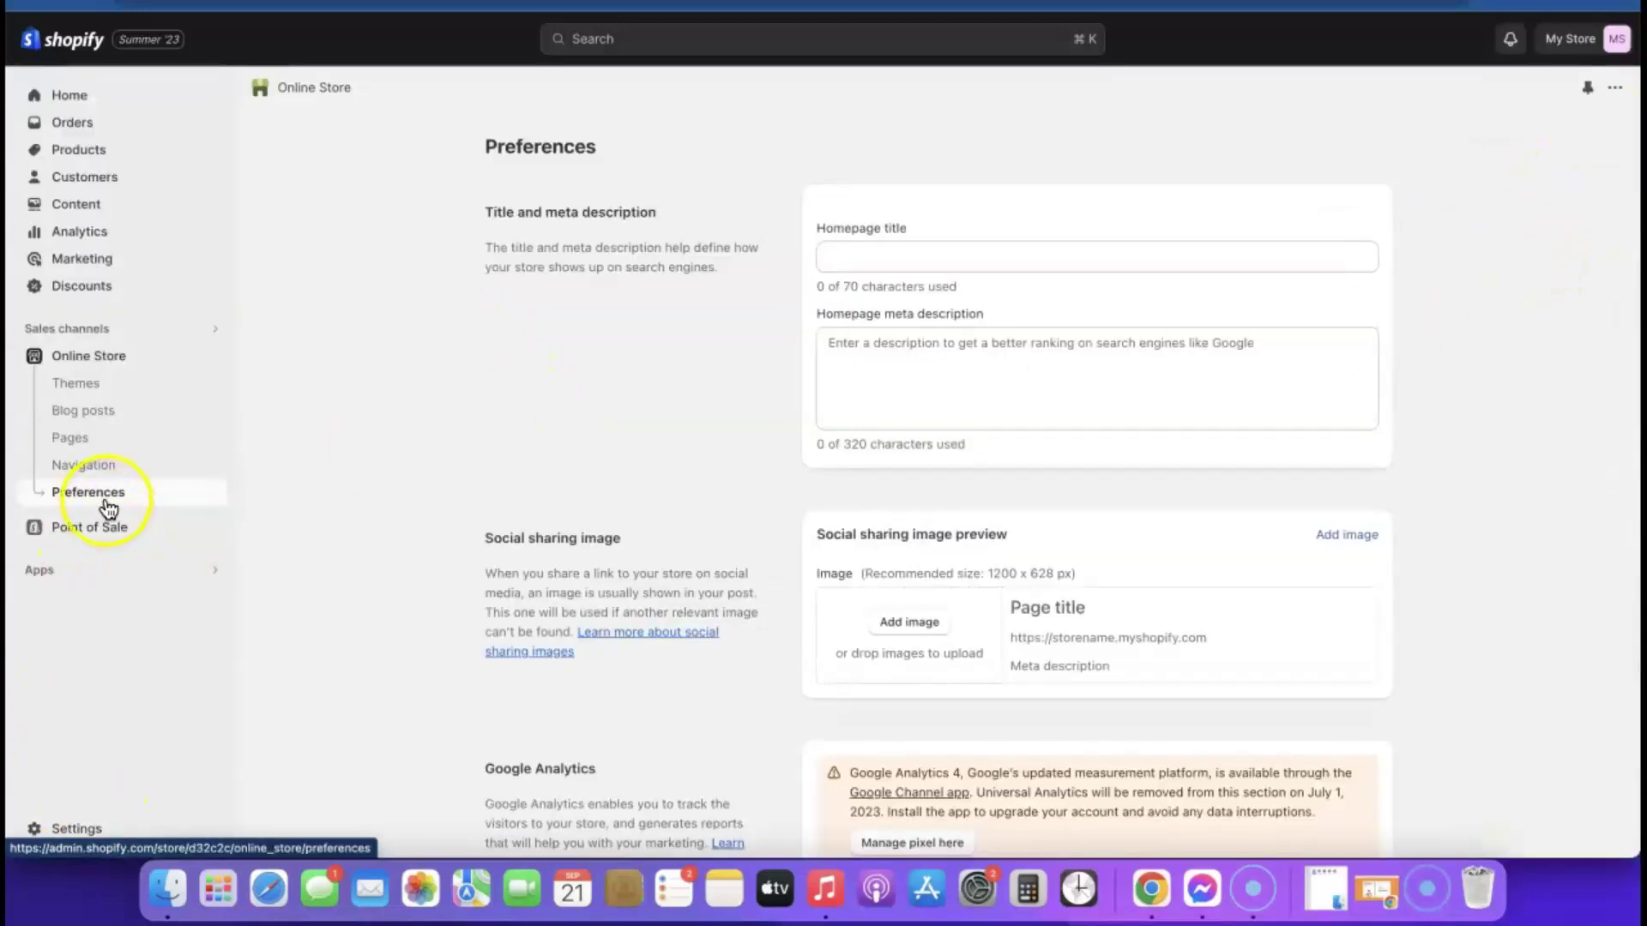
# Open the Footer menu and add Privacy Policy and Refund Policy links to it.
pyautogui.click(85, 468)
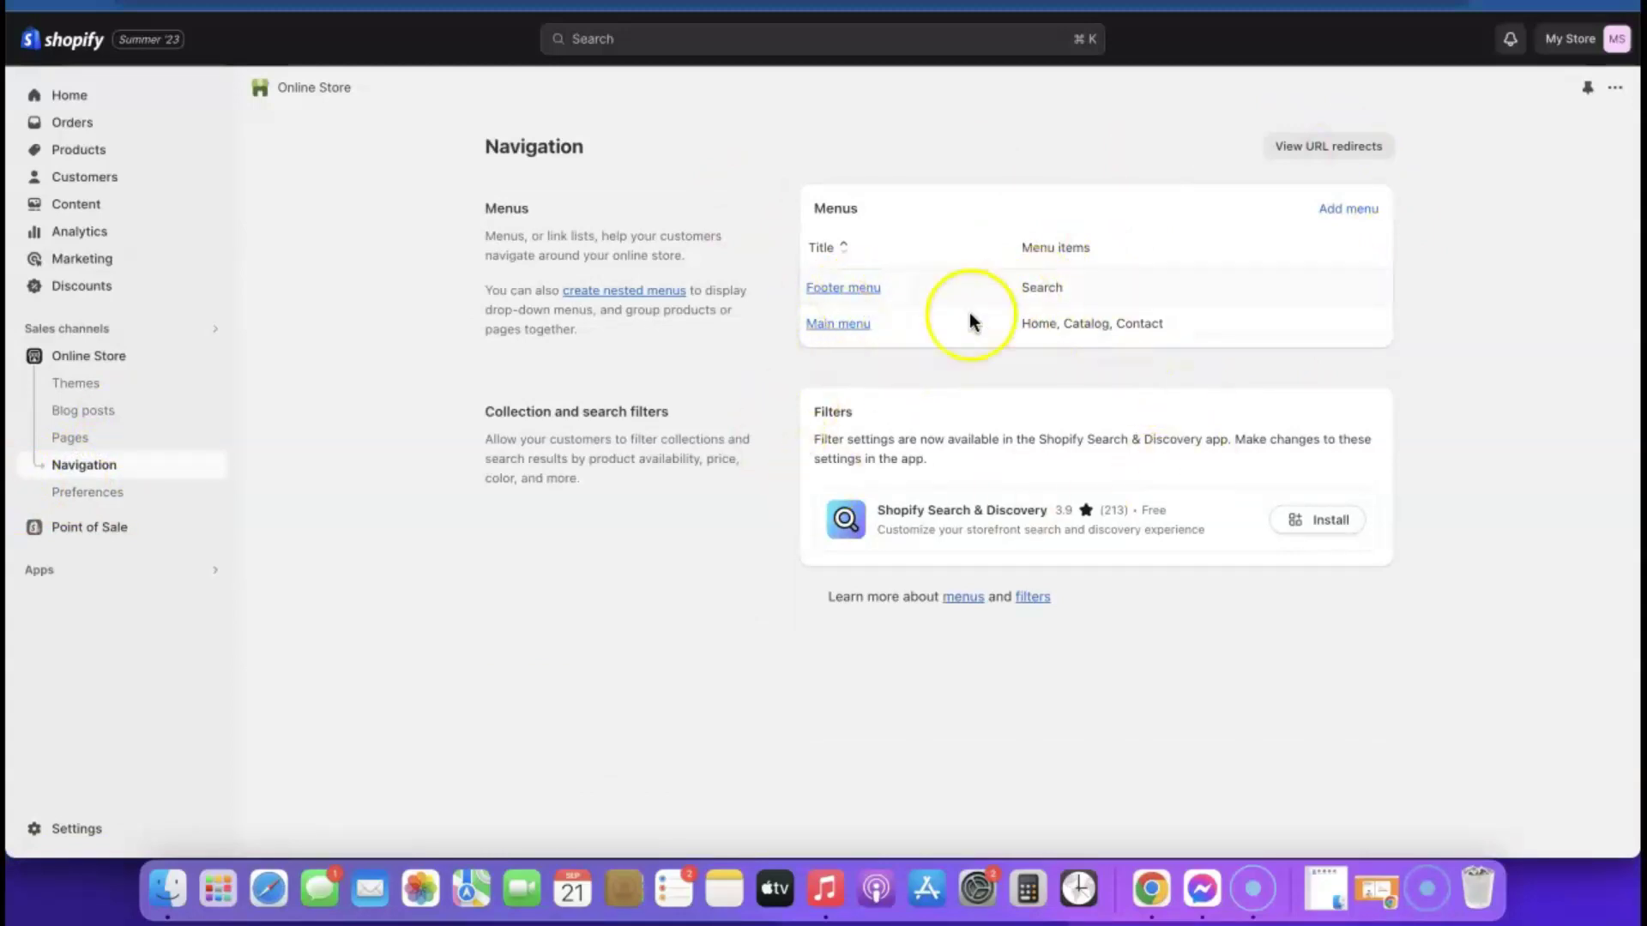
pyautogui.click(864, 292)
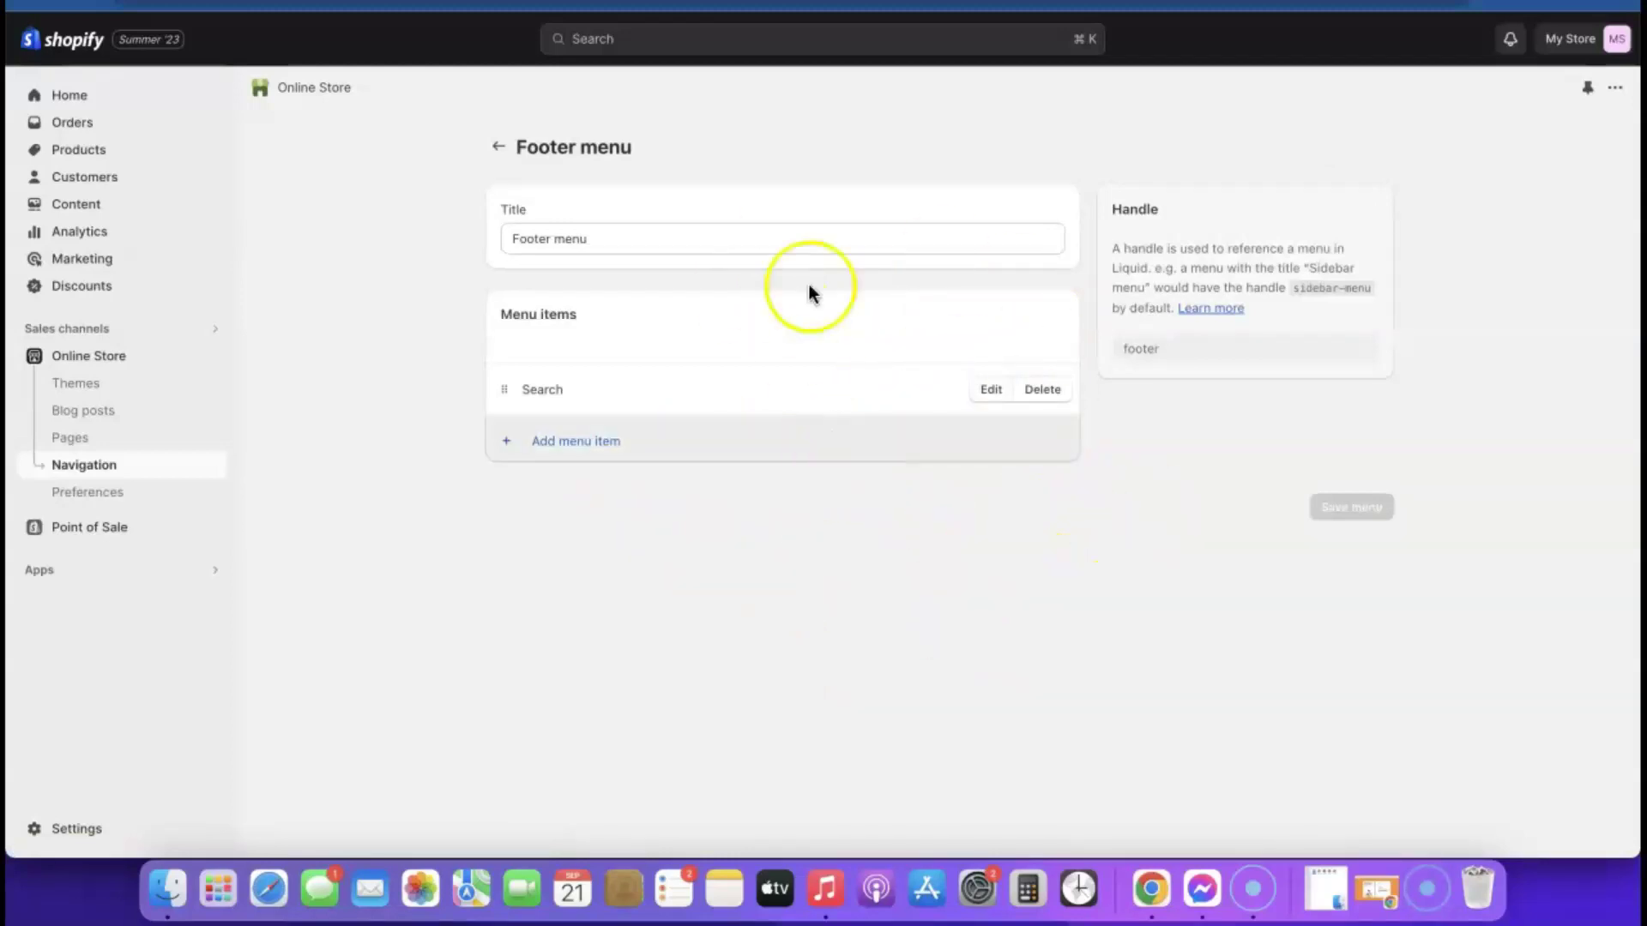
pyautogui.click(568, 442)
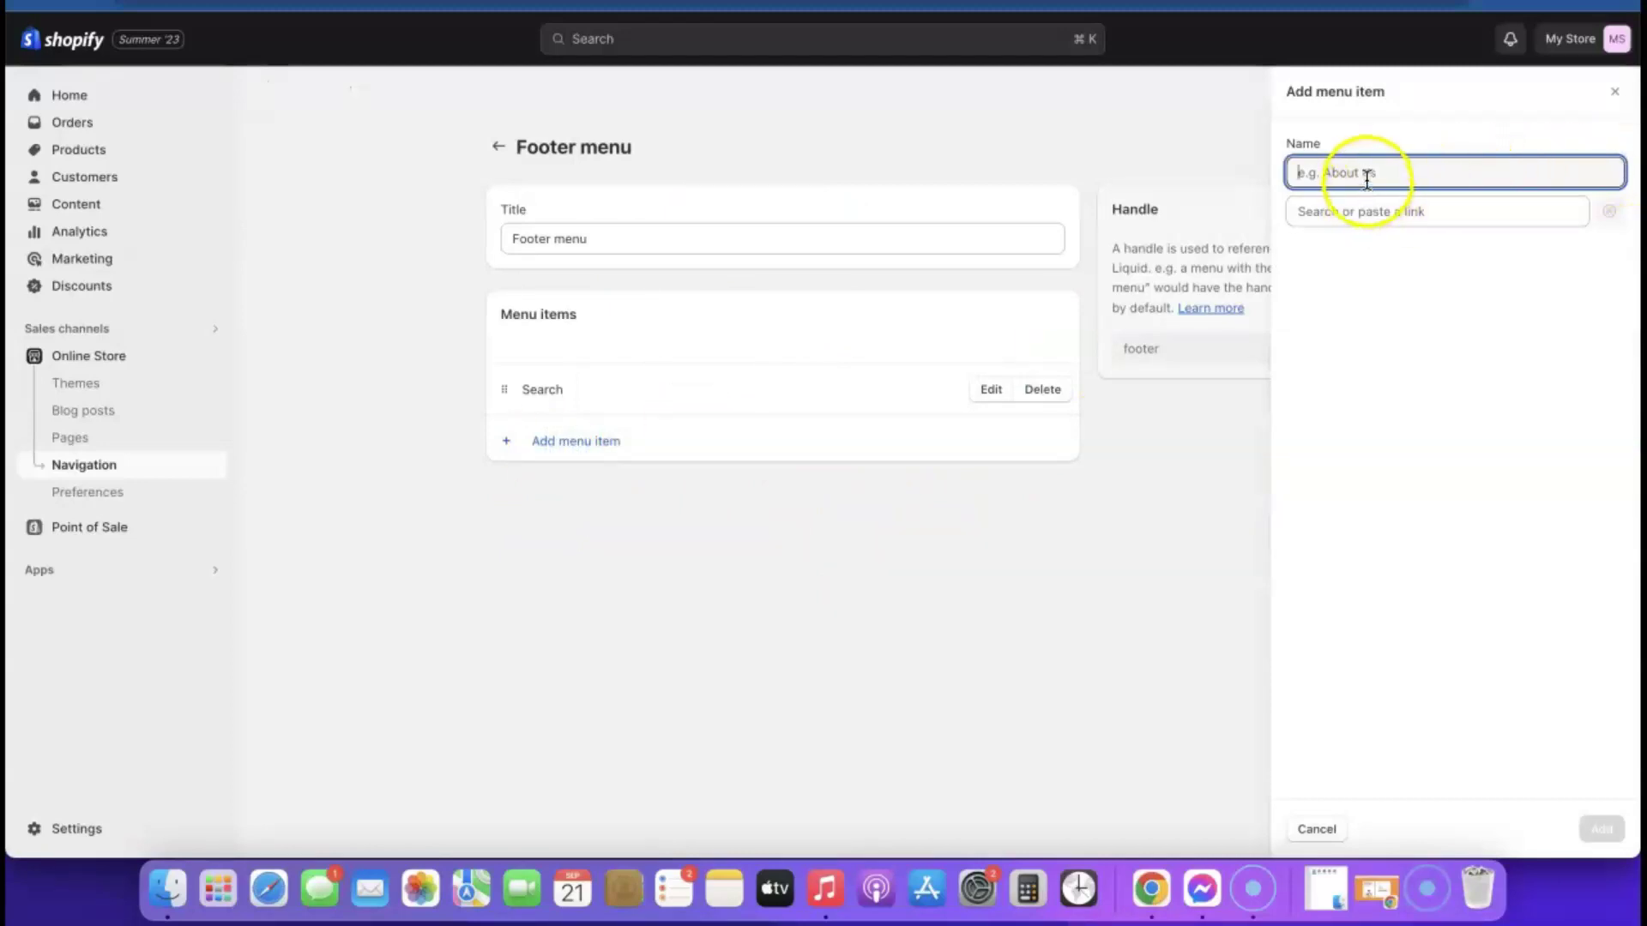
pyautogui.click(1376, 214)
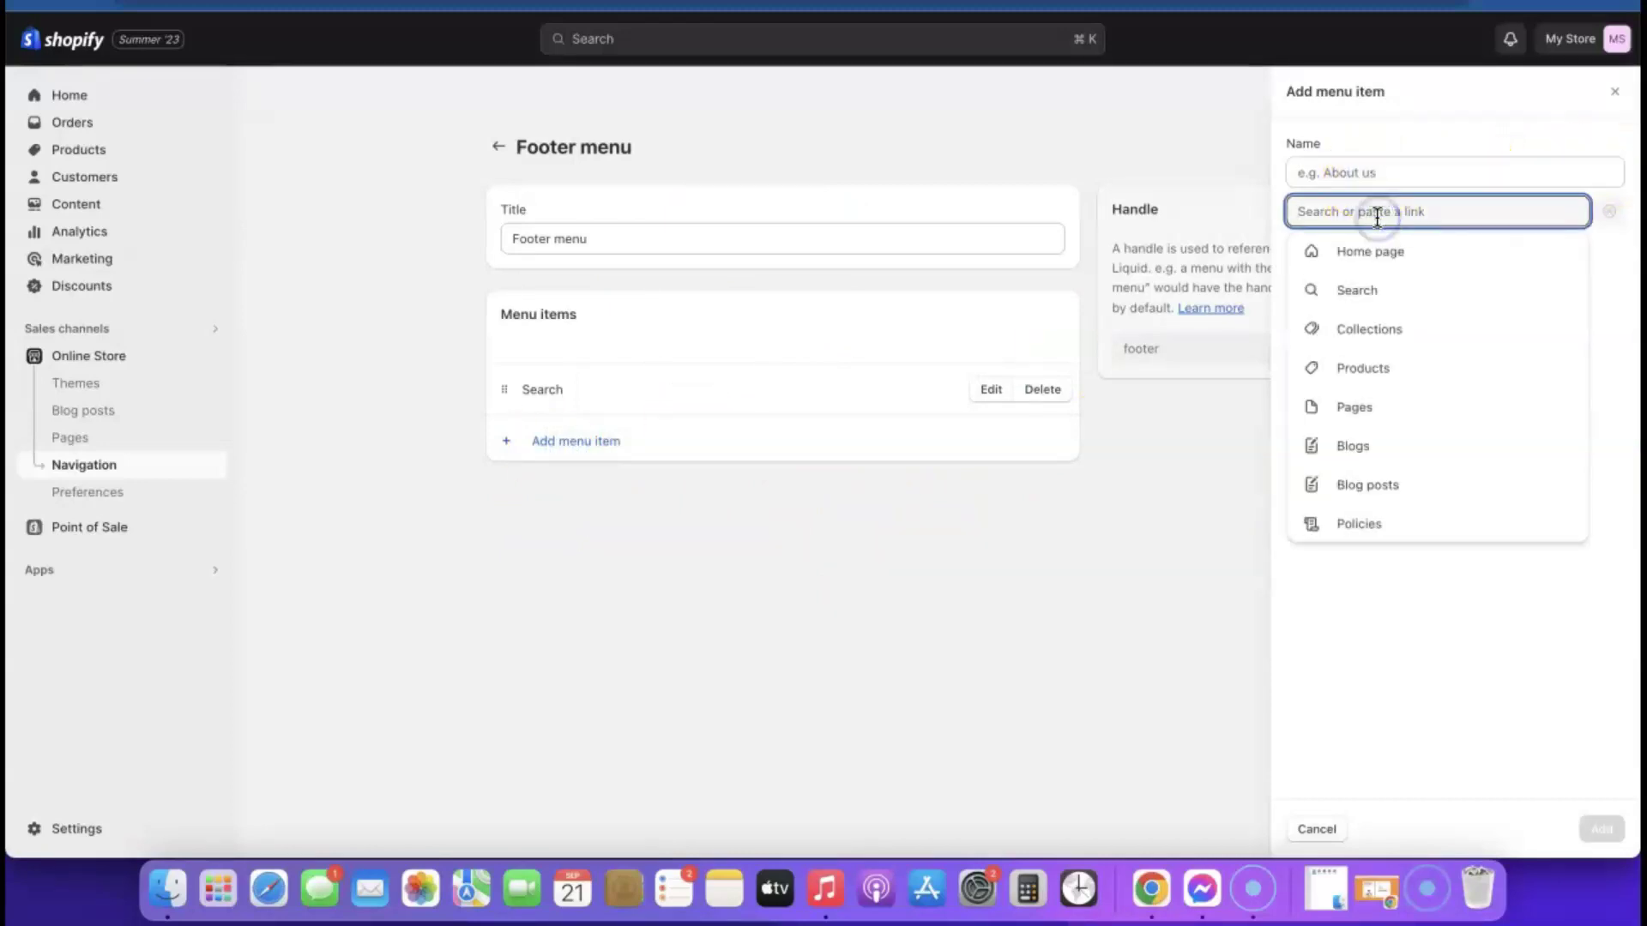
pyautogui.click(1368, 525)
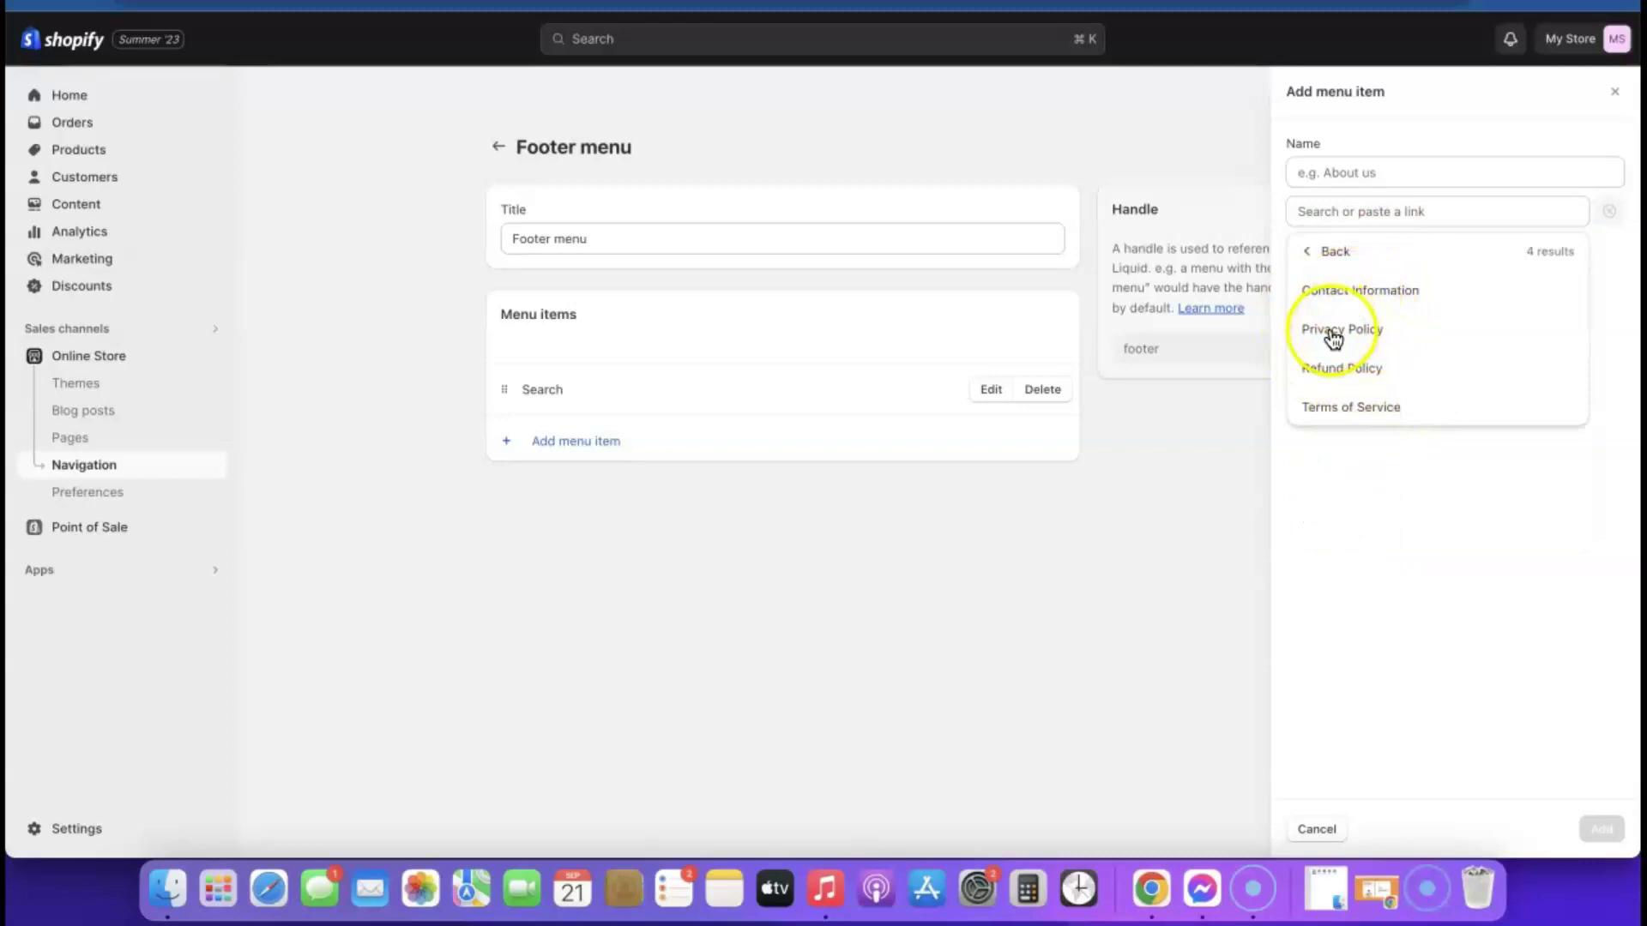
pyautogui.click(1335, 329)
pyautogui.click(1601, 829)
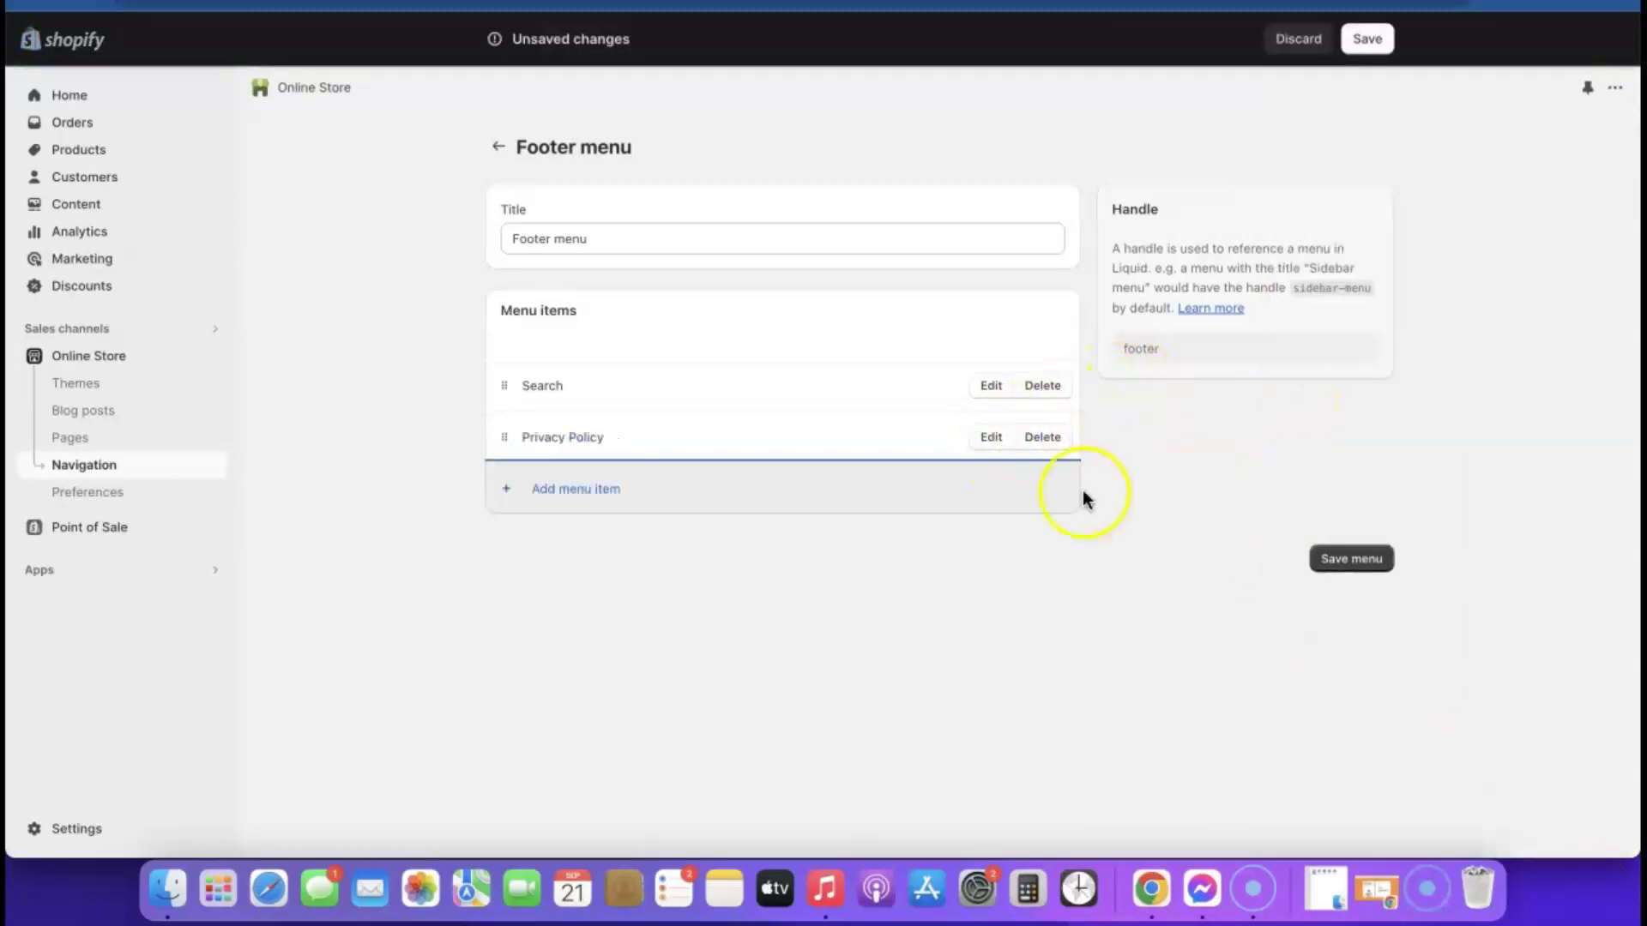
pyautogui.click(558, 496)
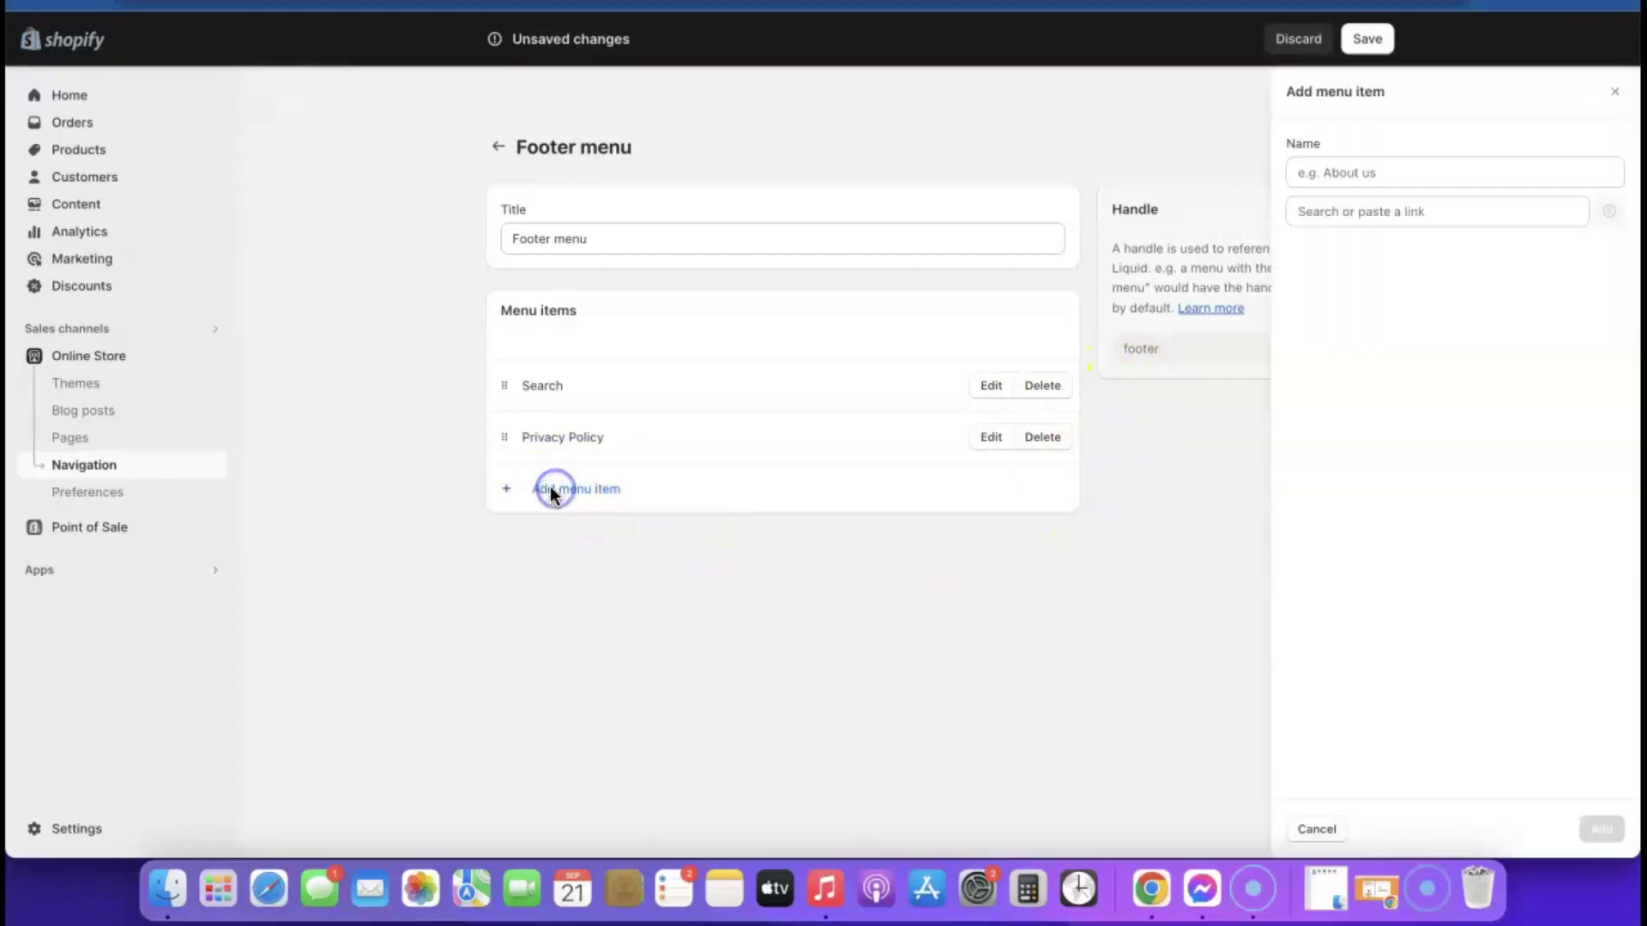
pyautogui.click(1343, 211)
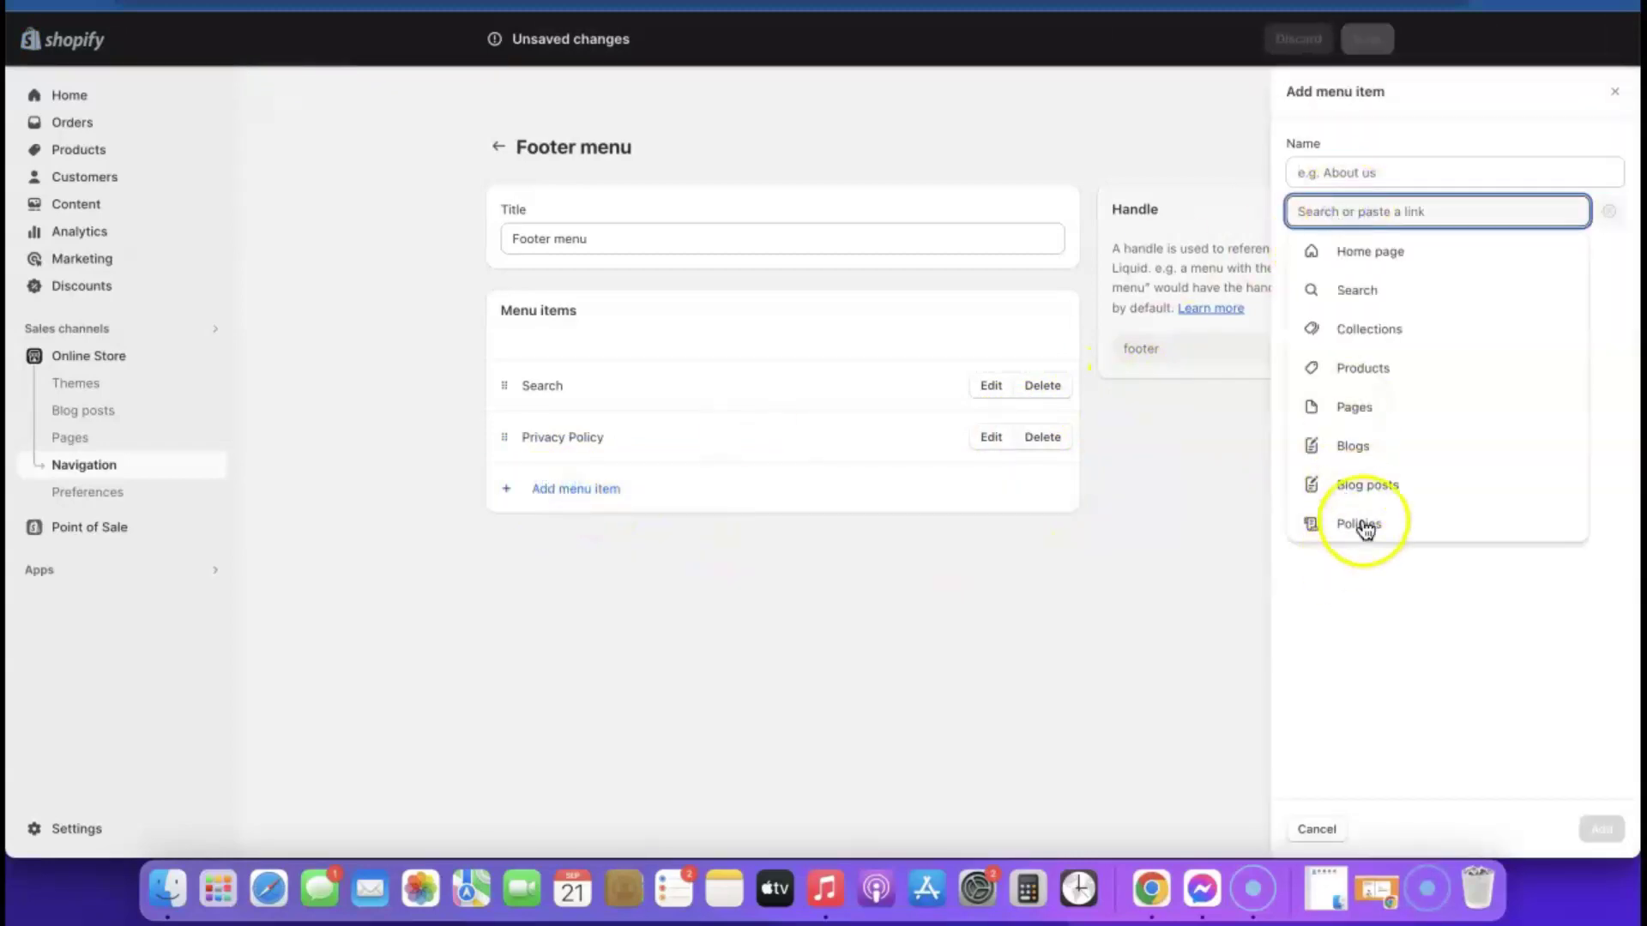
pyautogui.click(1360, 525)
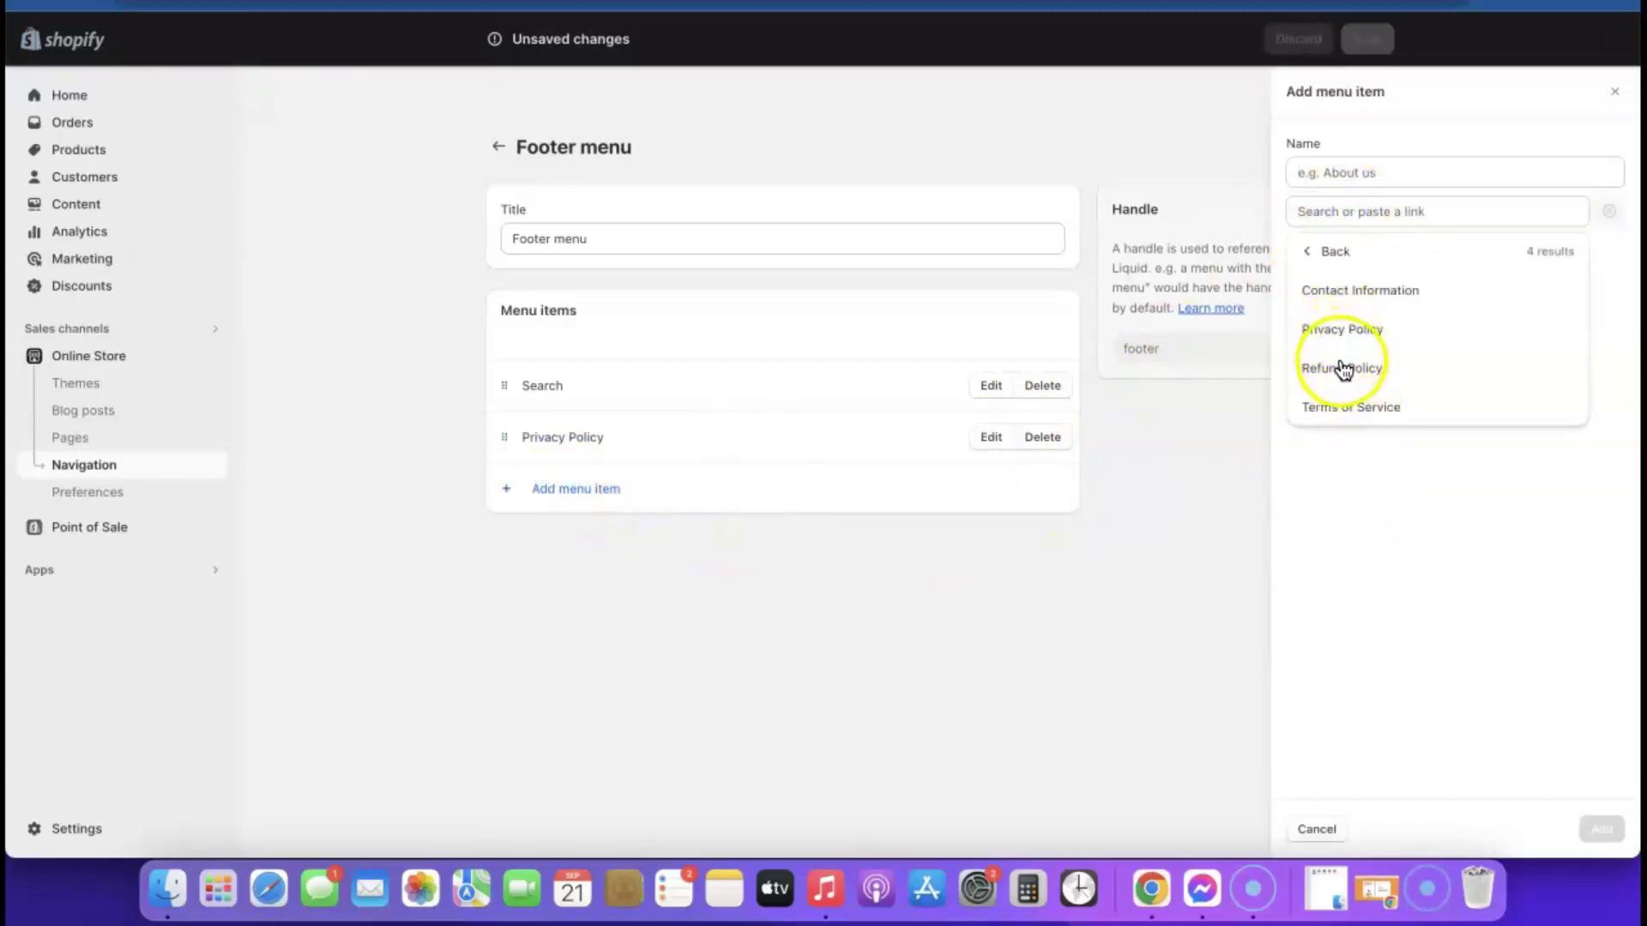
pyautogui.click(1342, 368)
pyautogui.click(1606, 828)
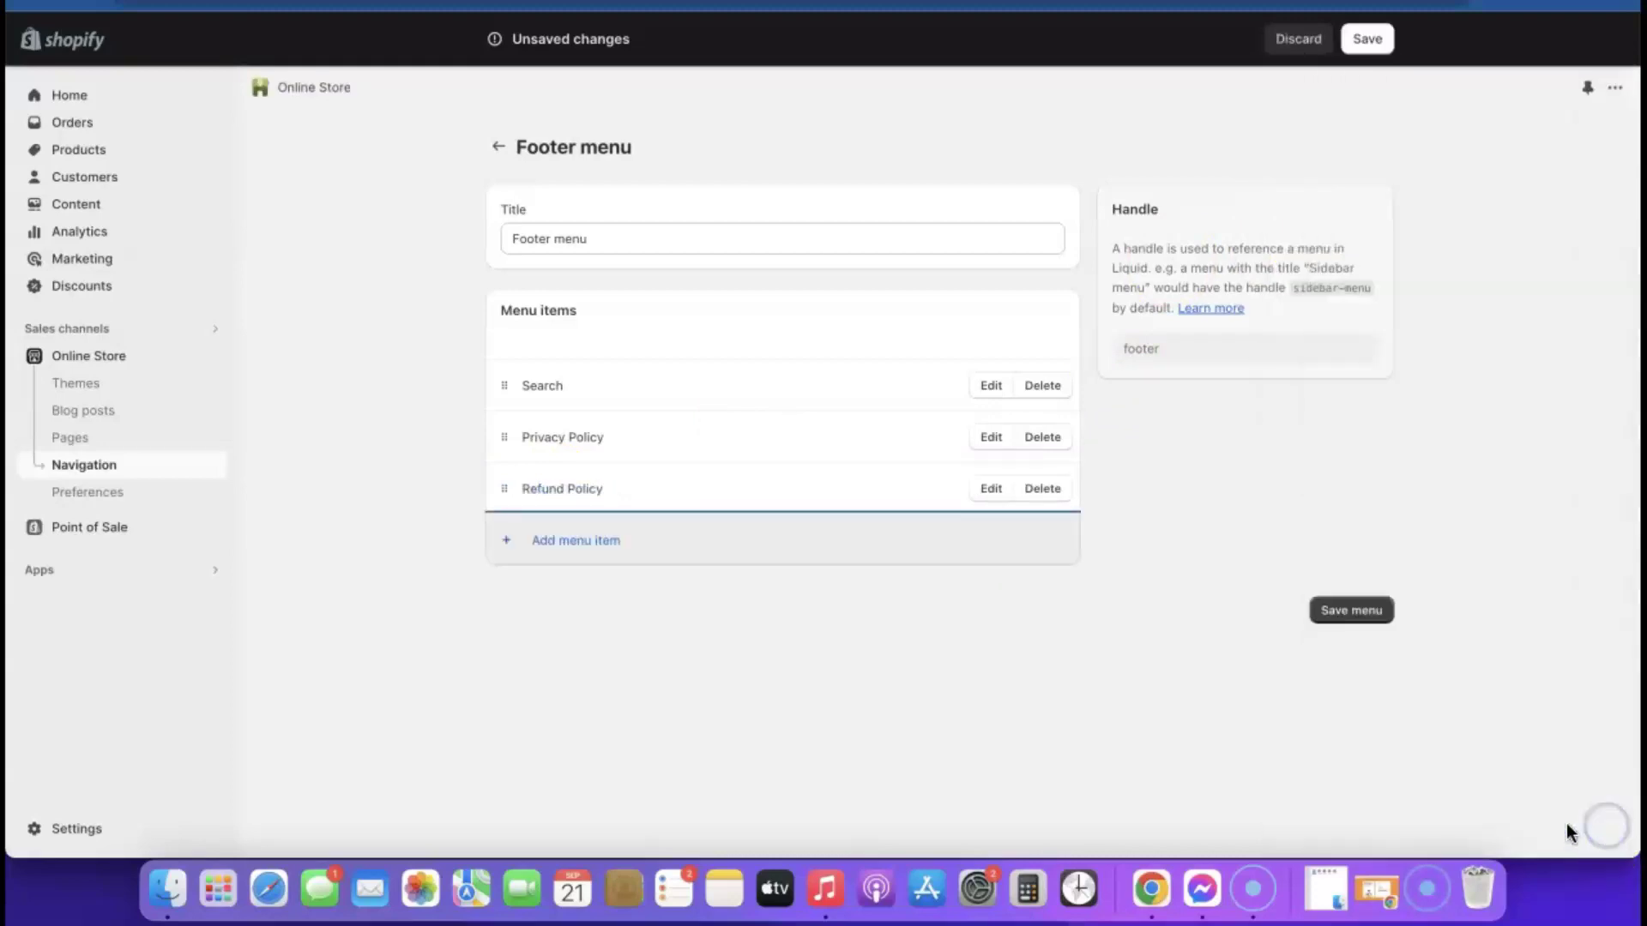
# Add Terms of Service and Contact Information links, then save the Footer menu.
pyautogui.click(529, 539)
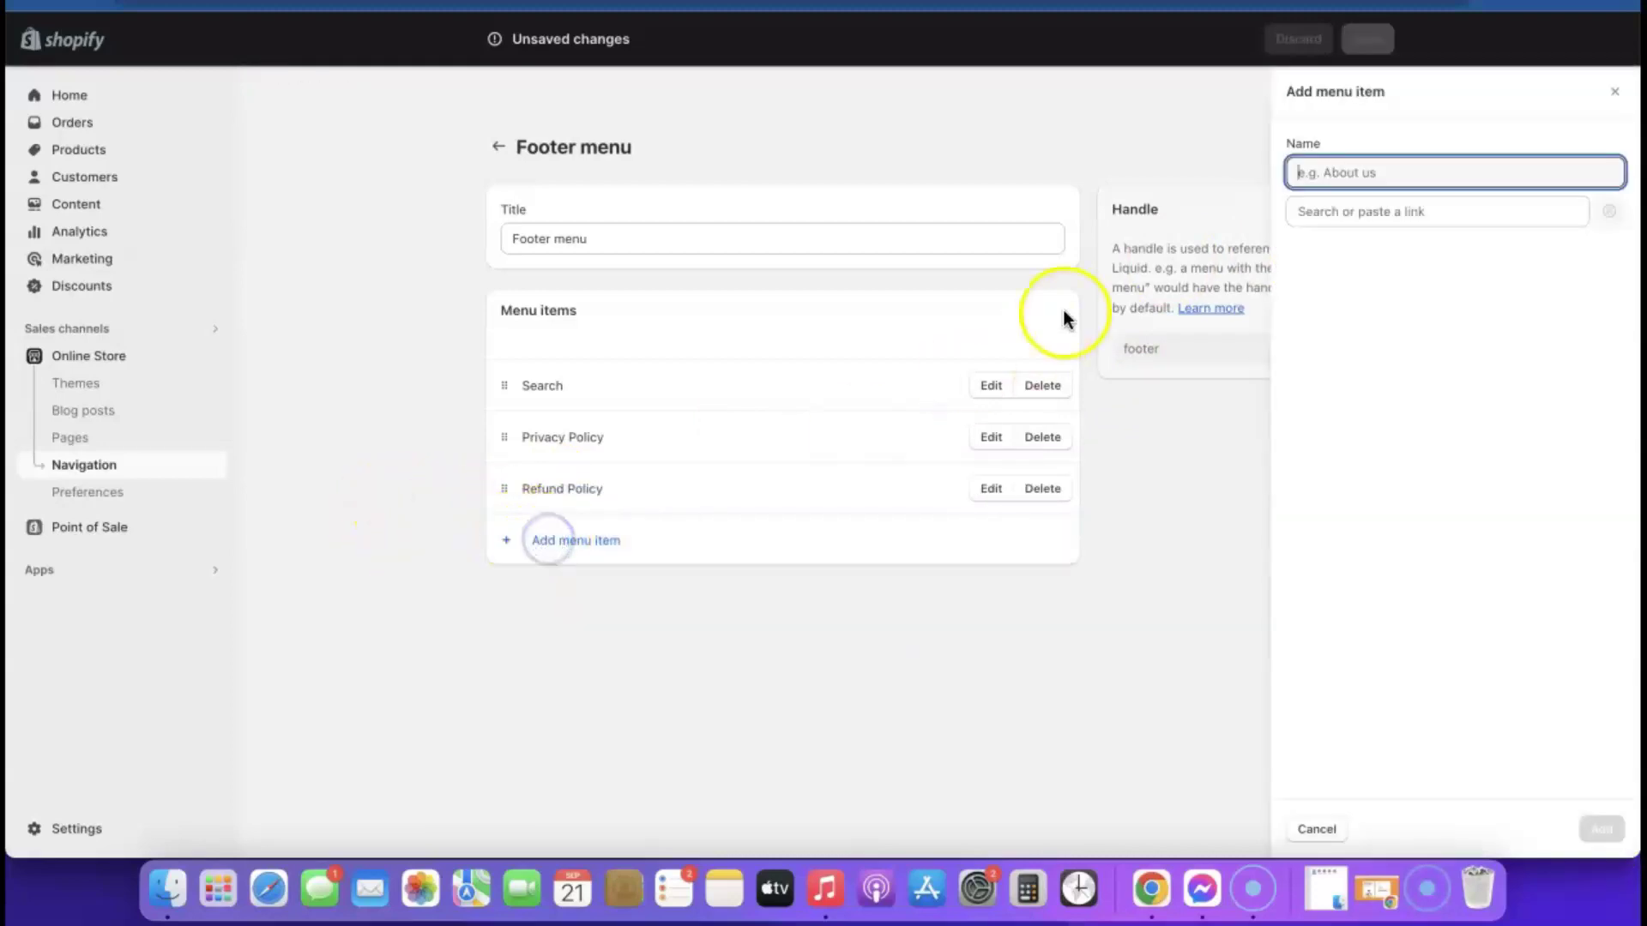
pyautogui.click(1310, 215)
pyautogui.click(1367, 528)
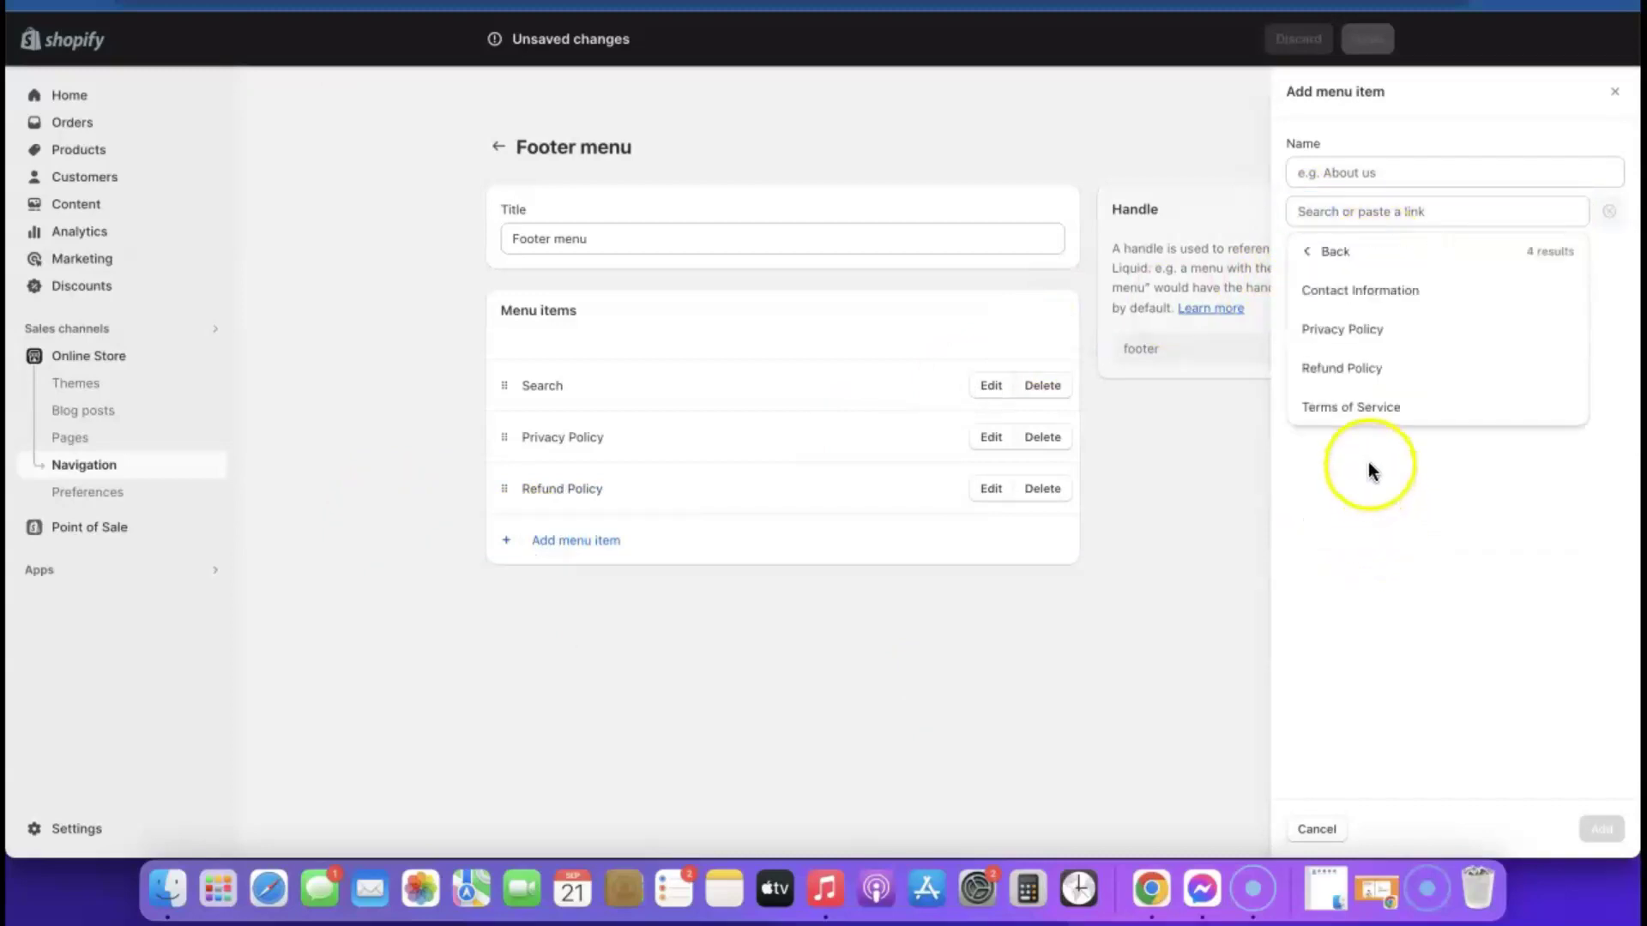
pyautogui.click(1361, 410)
pyautogui.click(1590, 820)
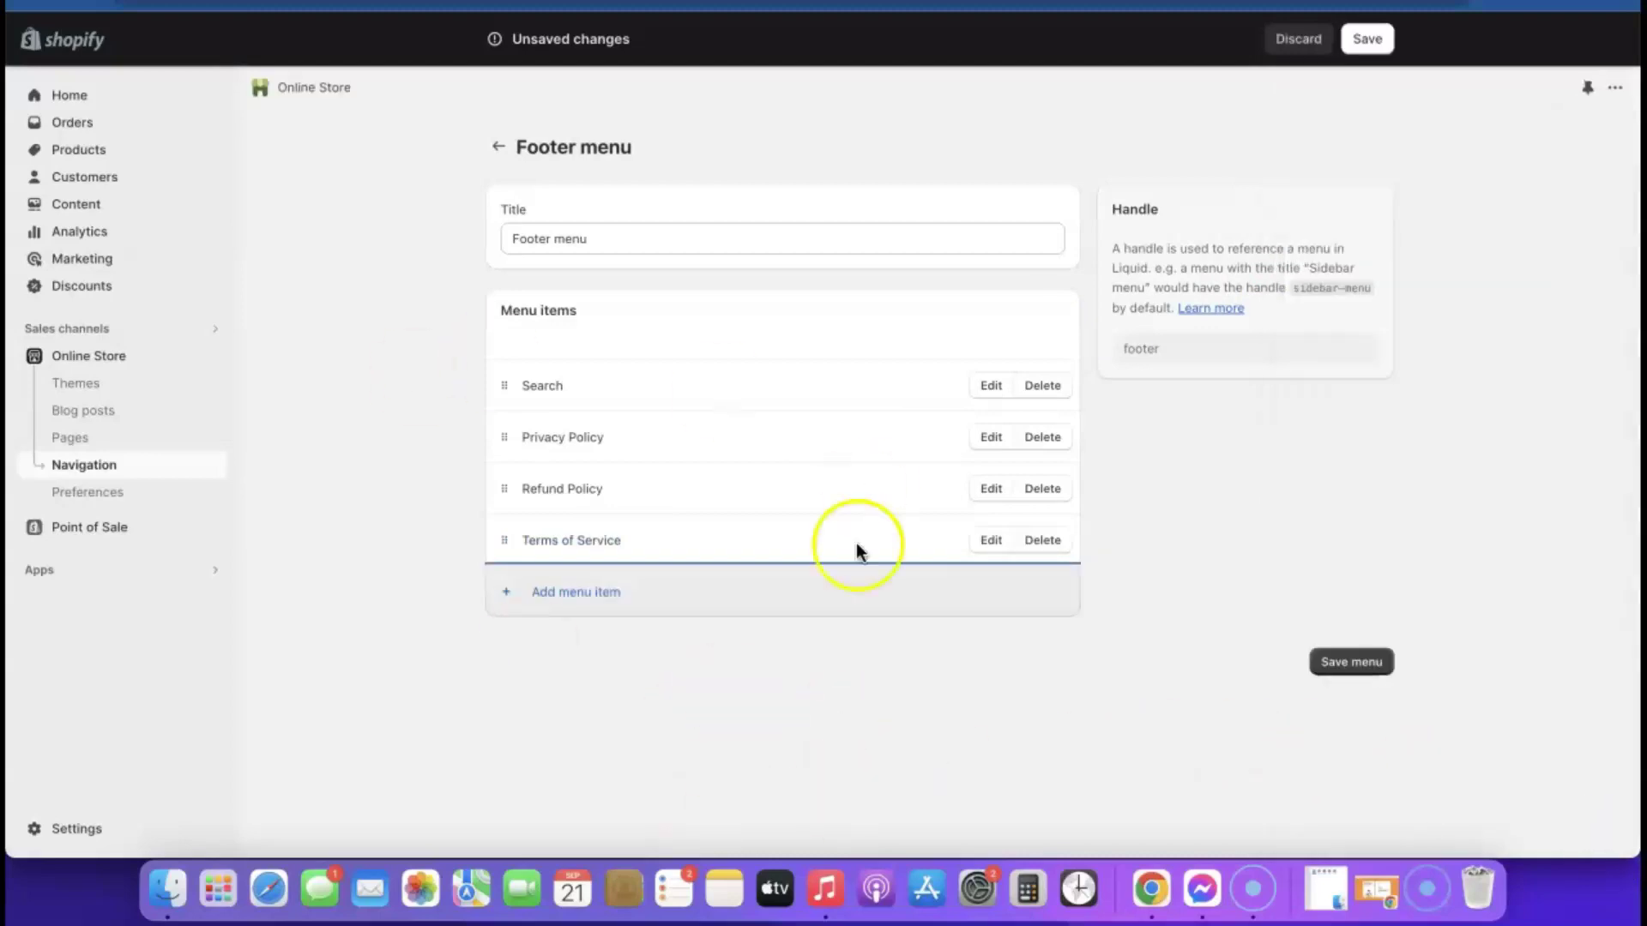
pyautogui.click(603, 607)
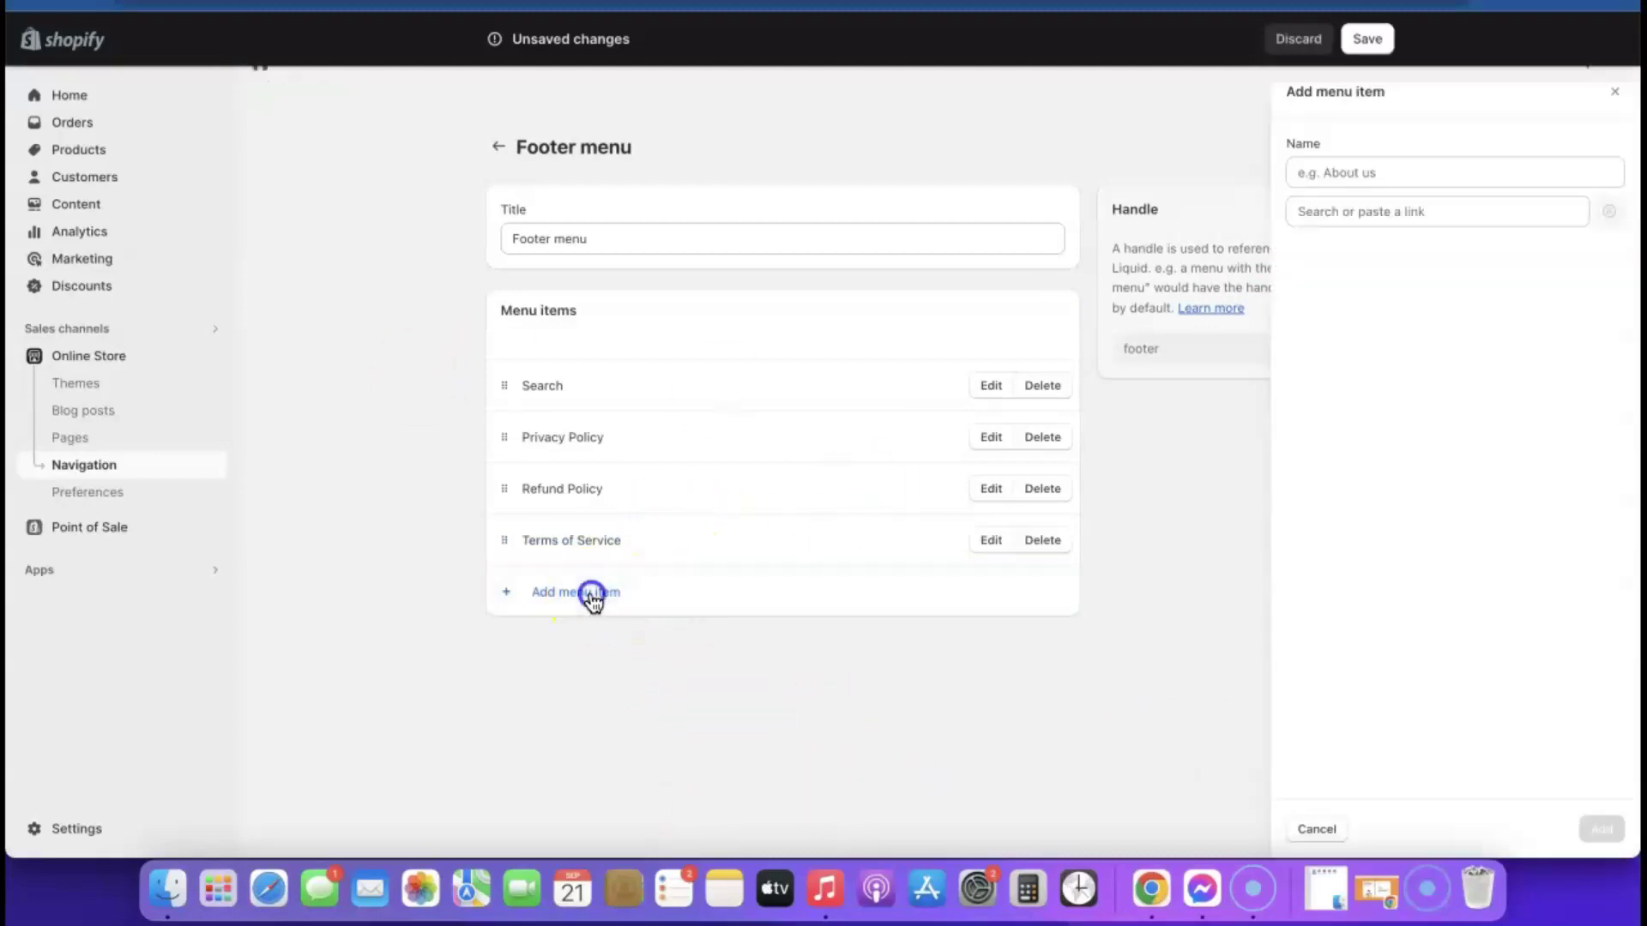
pyautogui.click(1360, 213)
pyautogui.click(1359, 524)
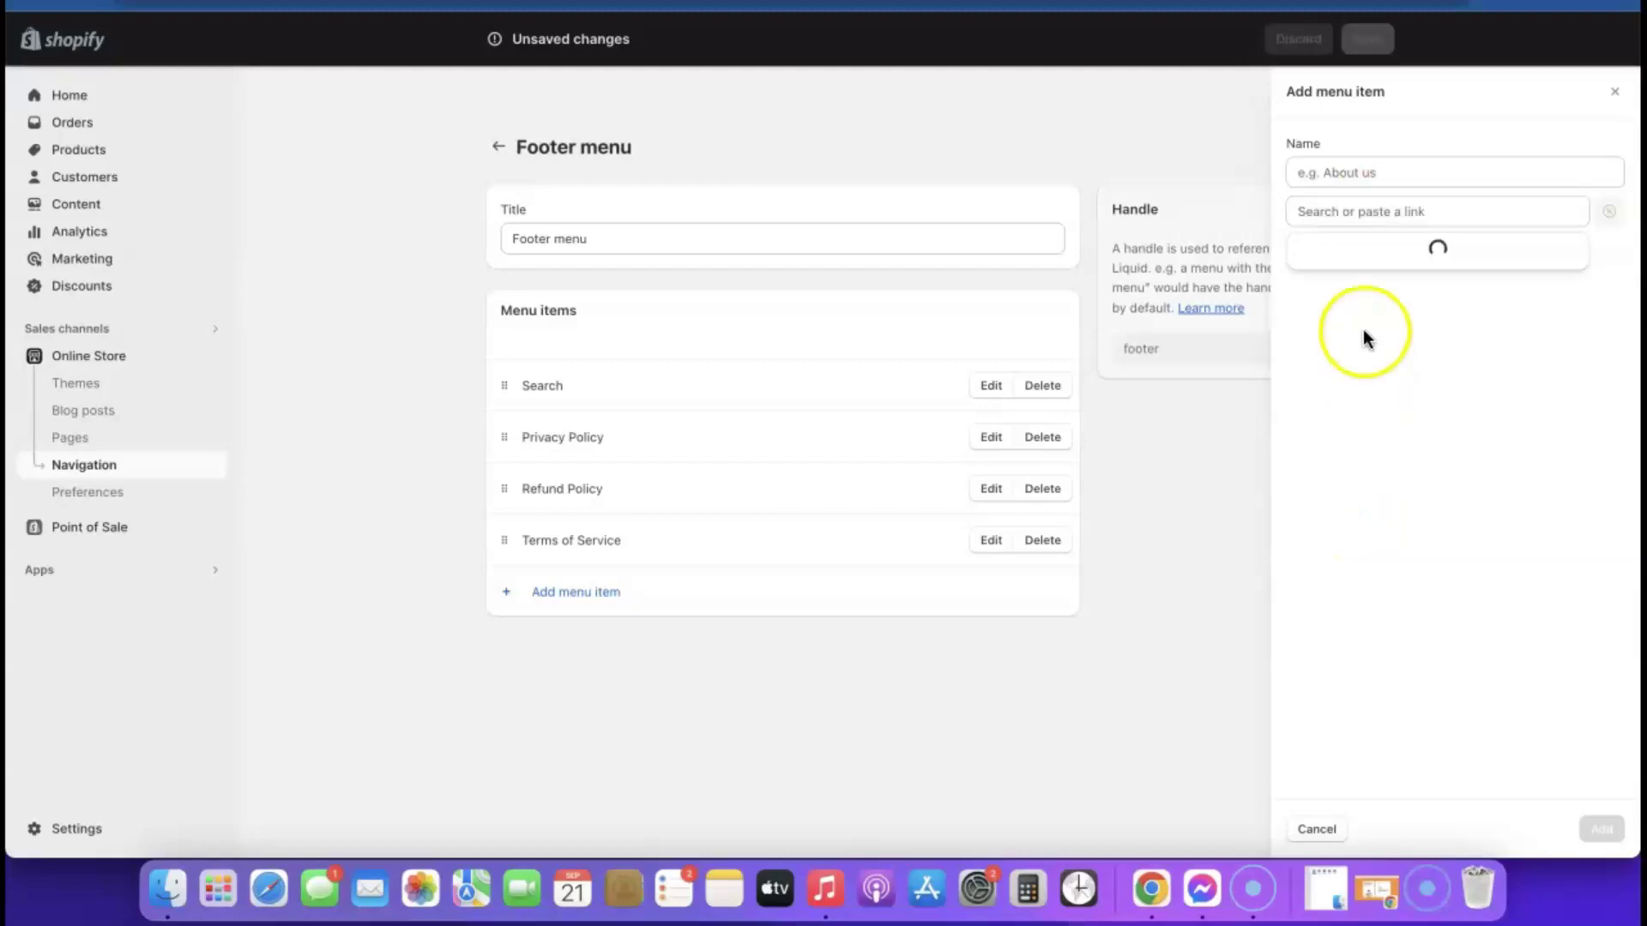
pyautogui.click(1384, 292)
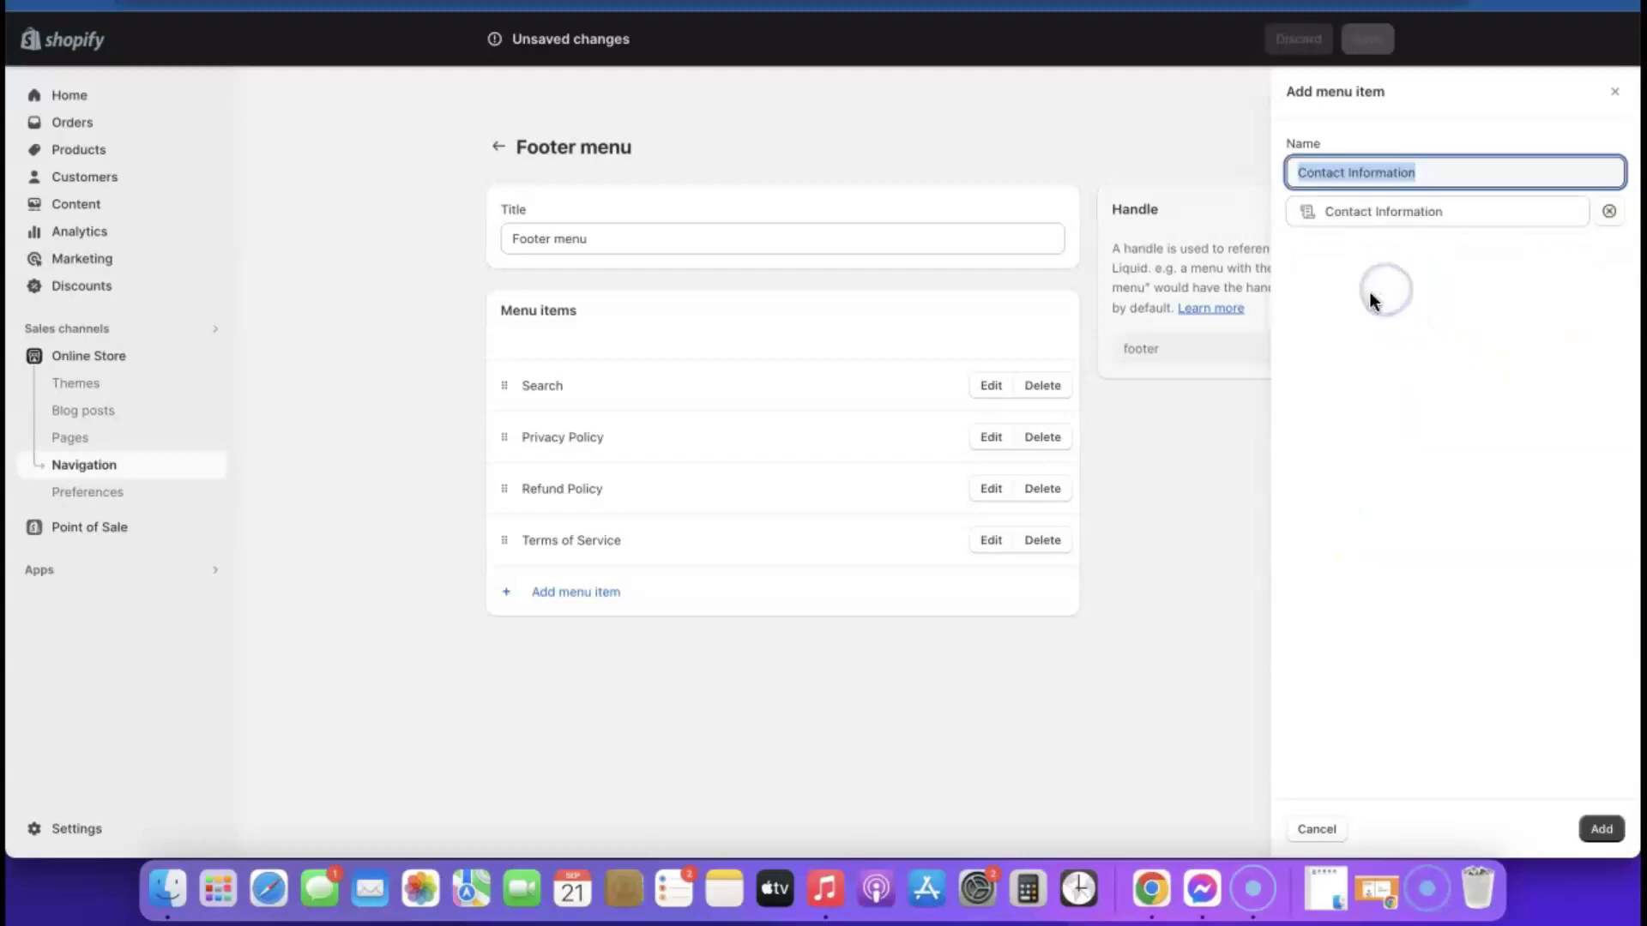
pyautogui.click(1601, 828)
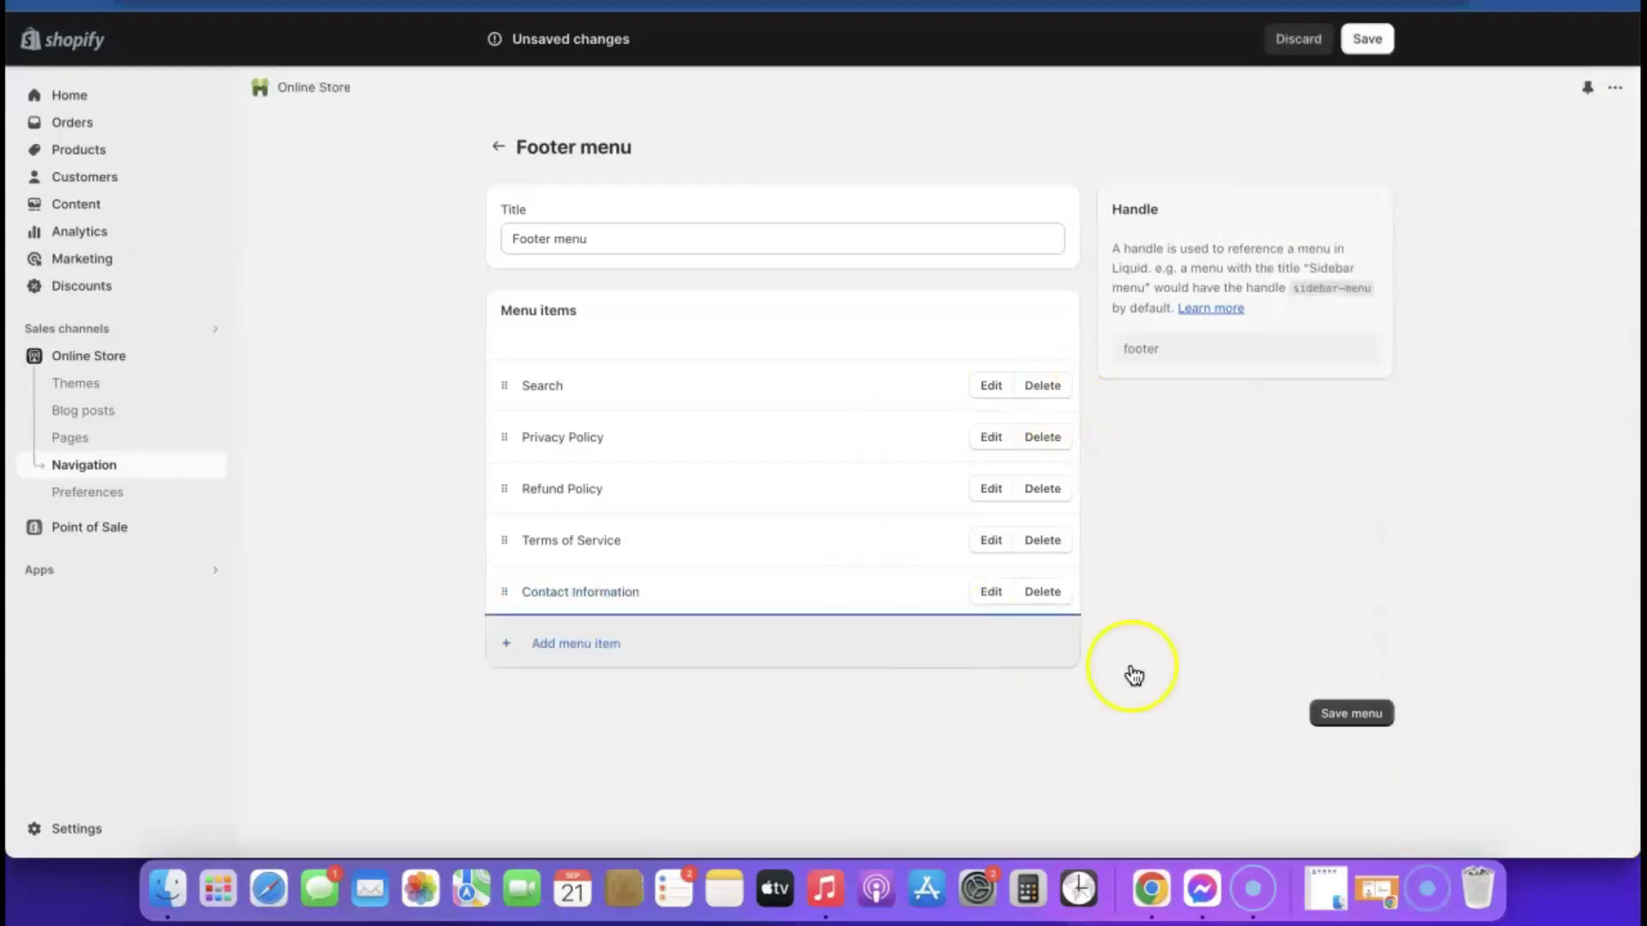
pyautogui.click(1350, 719)
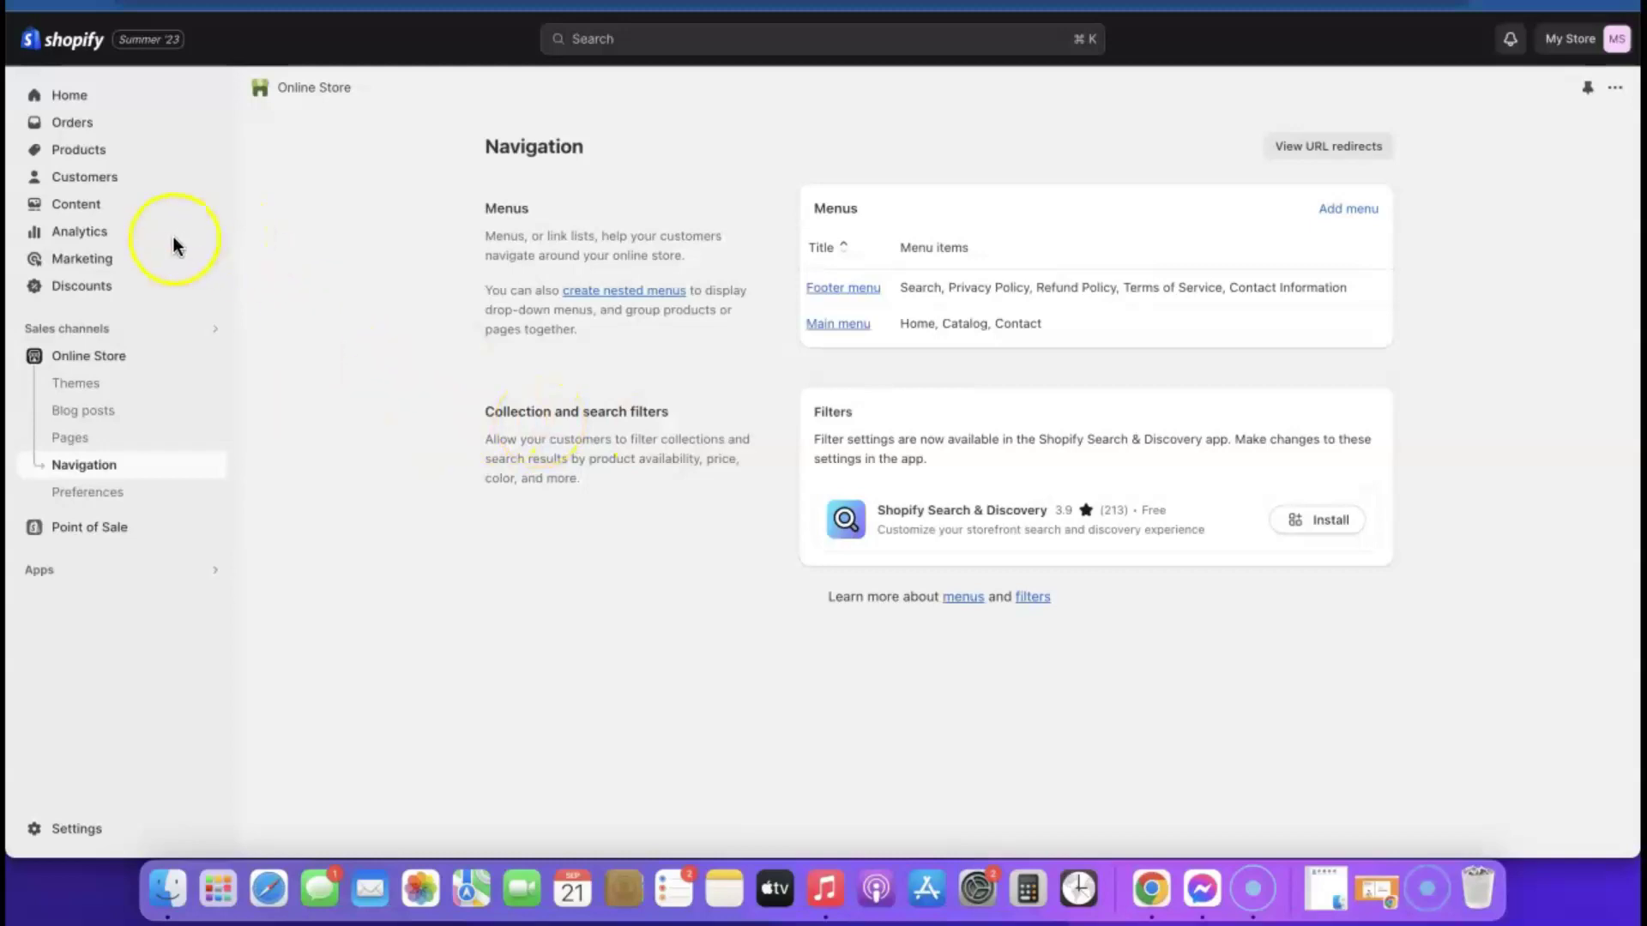
# Customize the Sense theme and add a Quick links menu block to its footer.
pyautogui.click(104, 357)
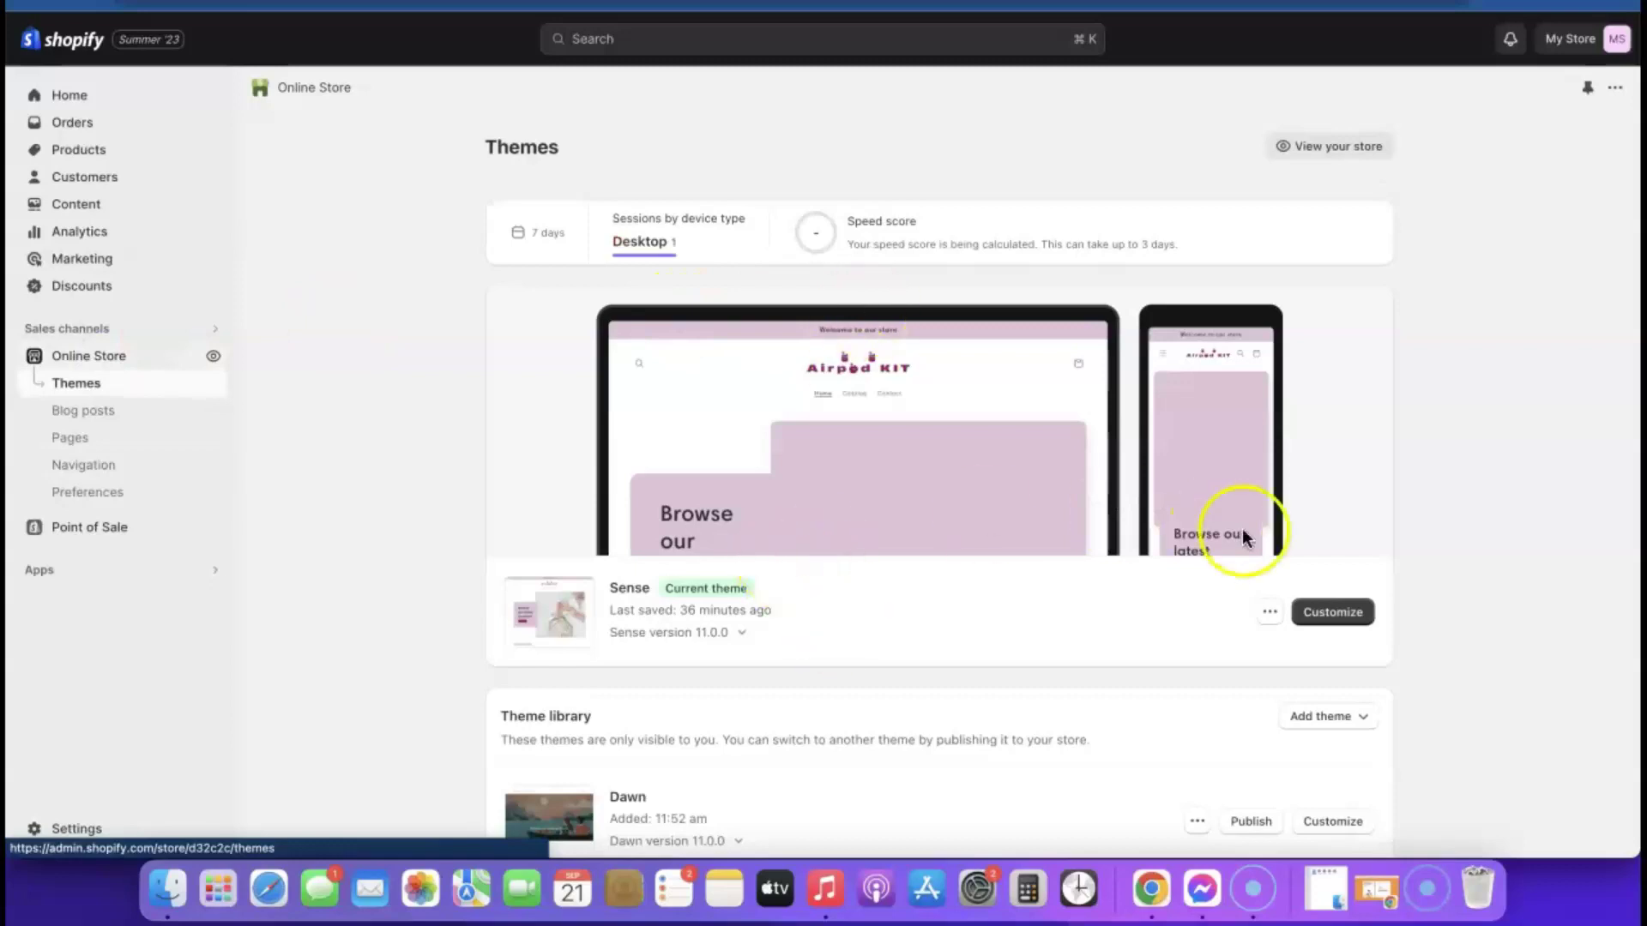
pyautogui.click(1345, 612)
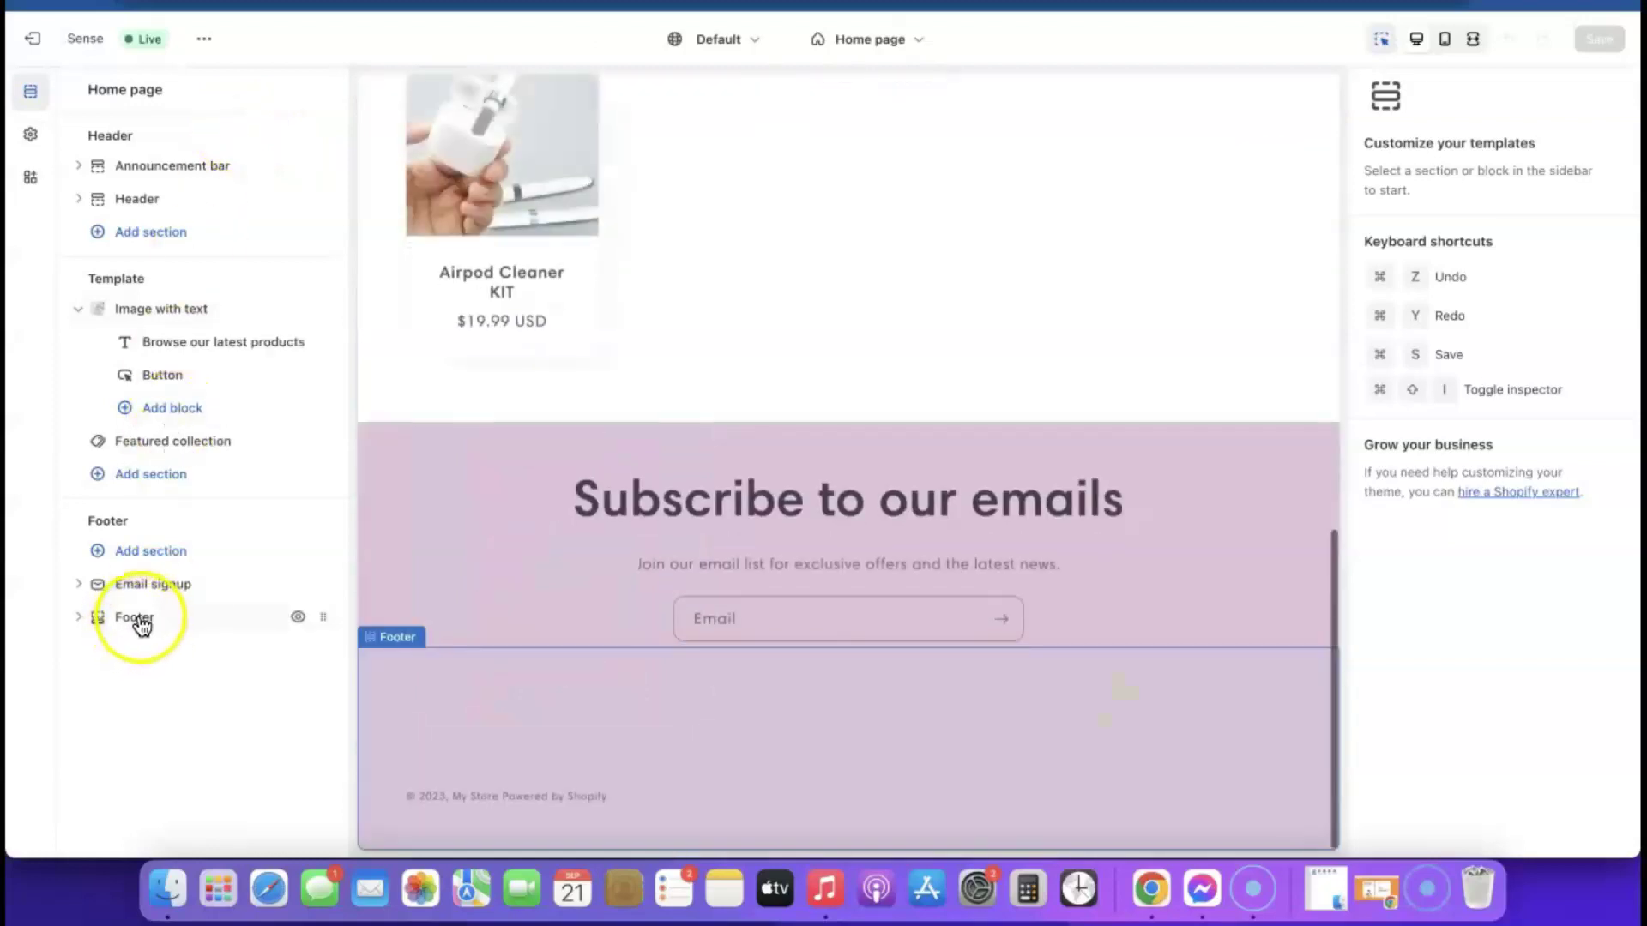
pyautogui.click(137, 627)
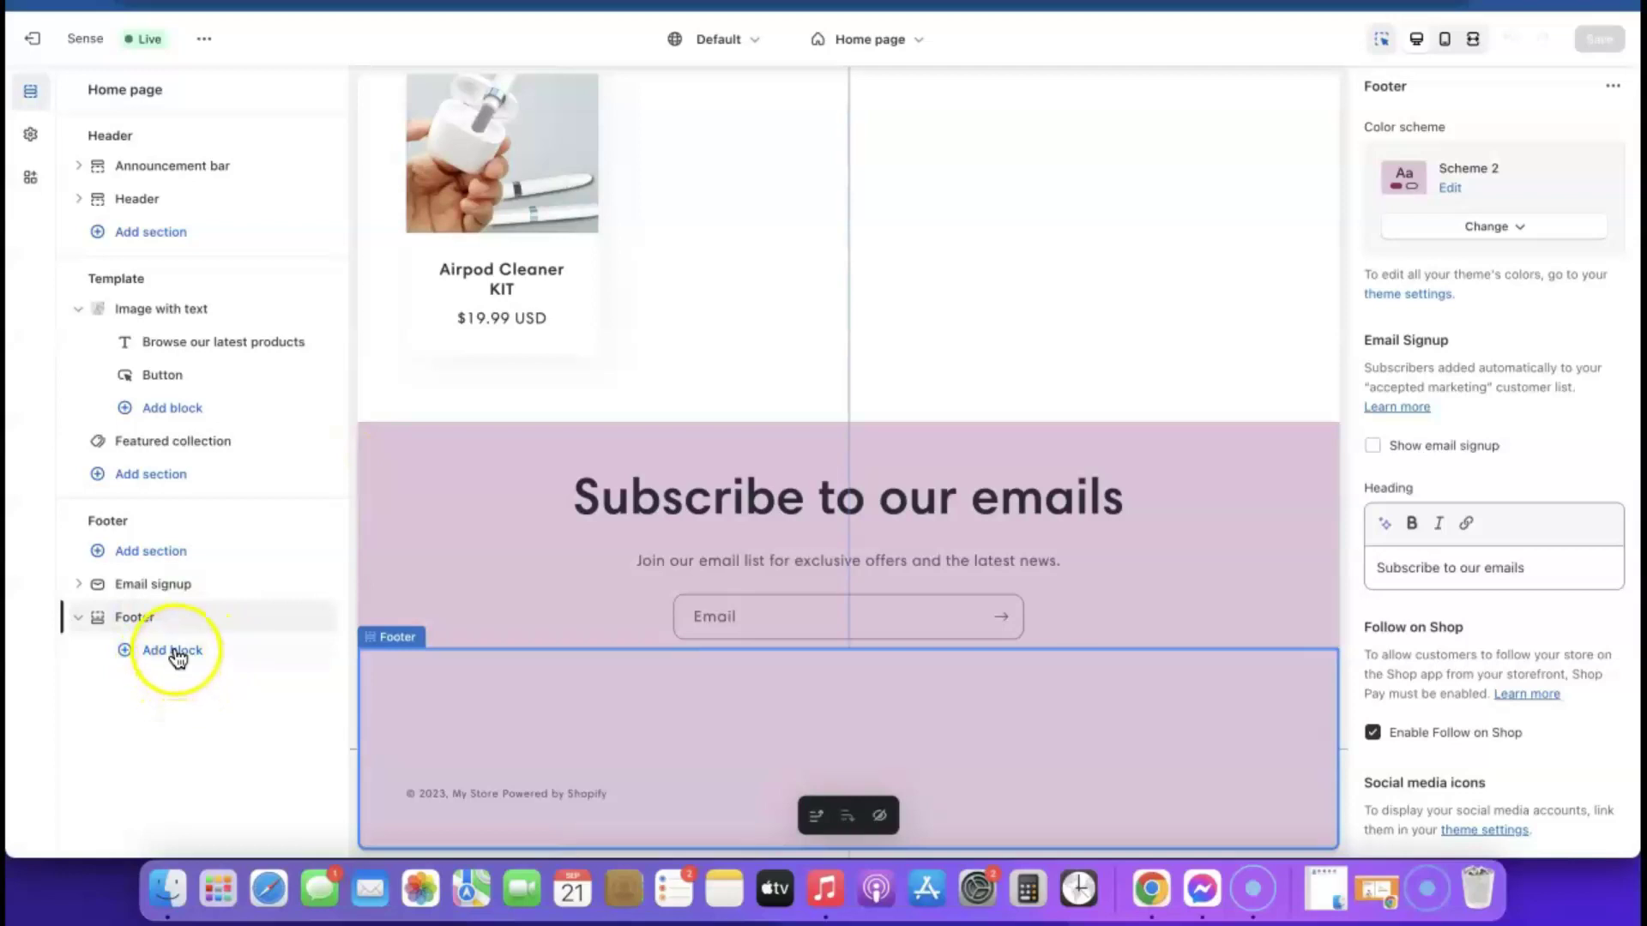
pyautogui.click(174, 654)
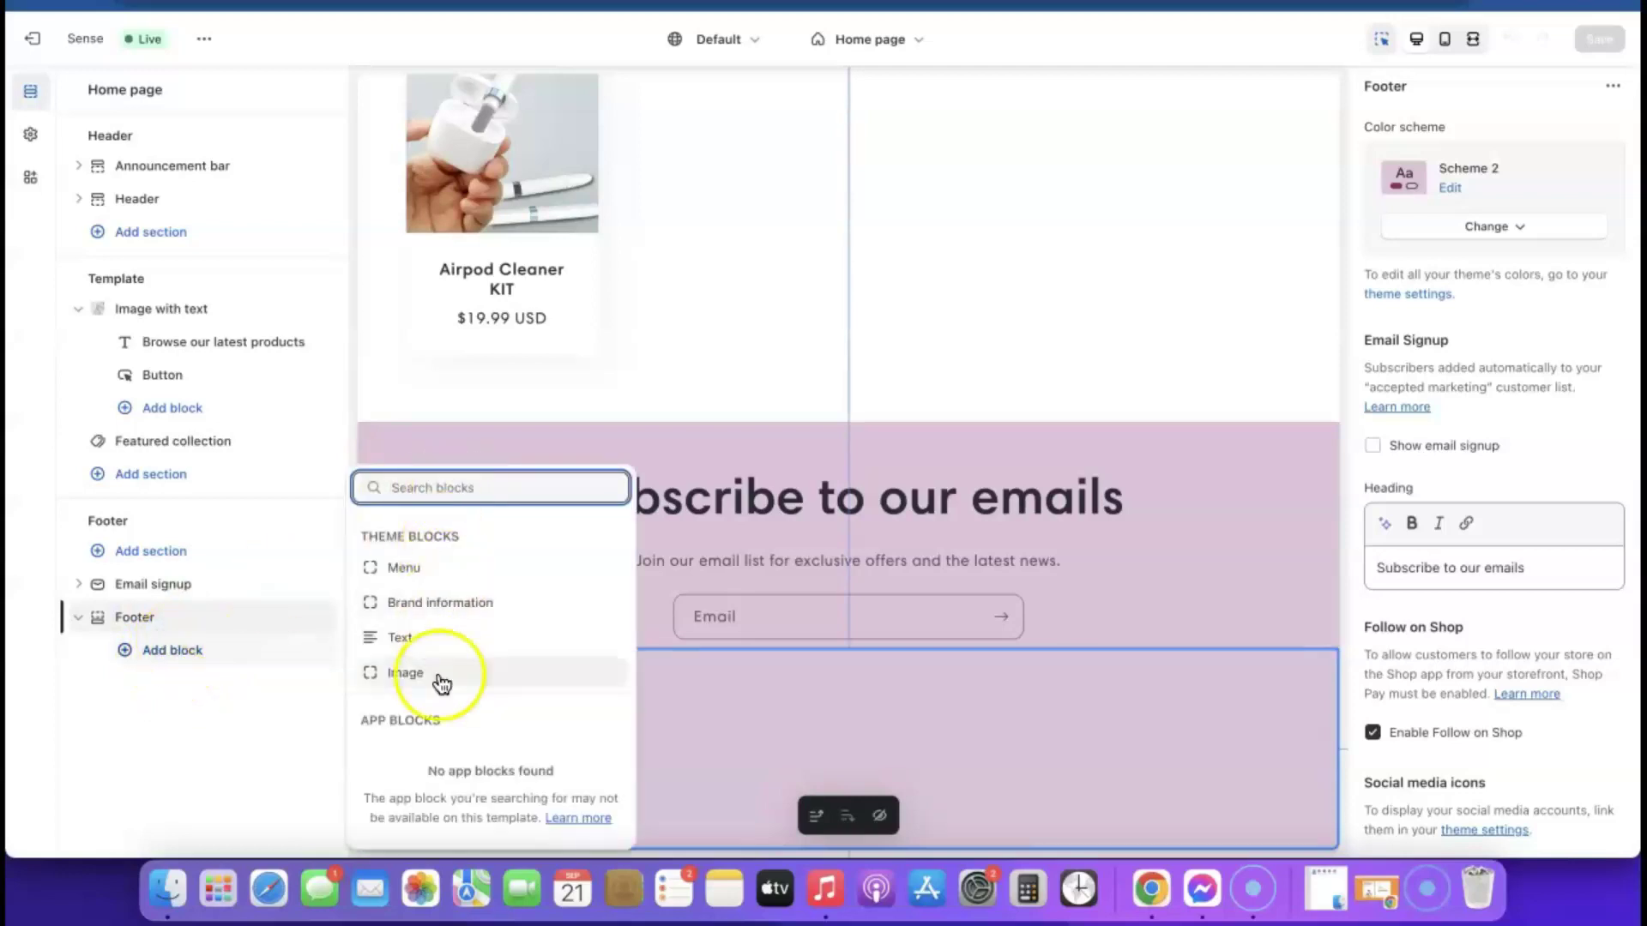
pyautogui.click(397, 570)
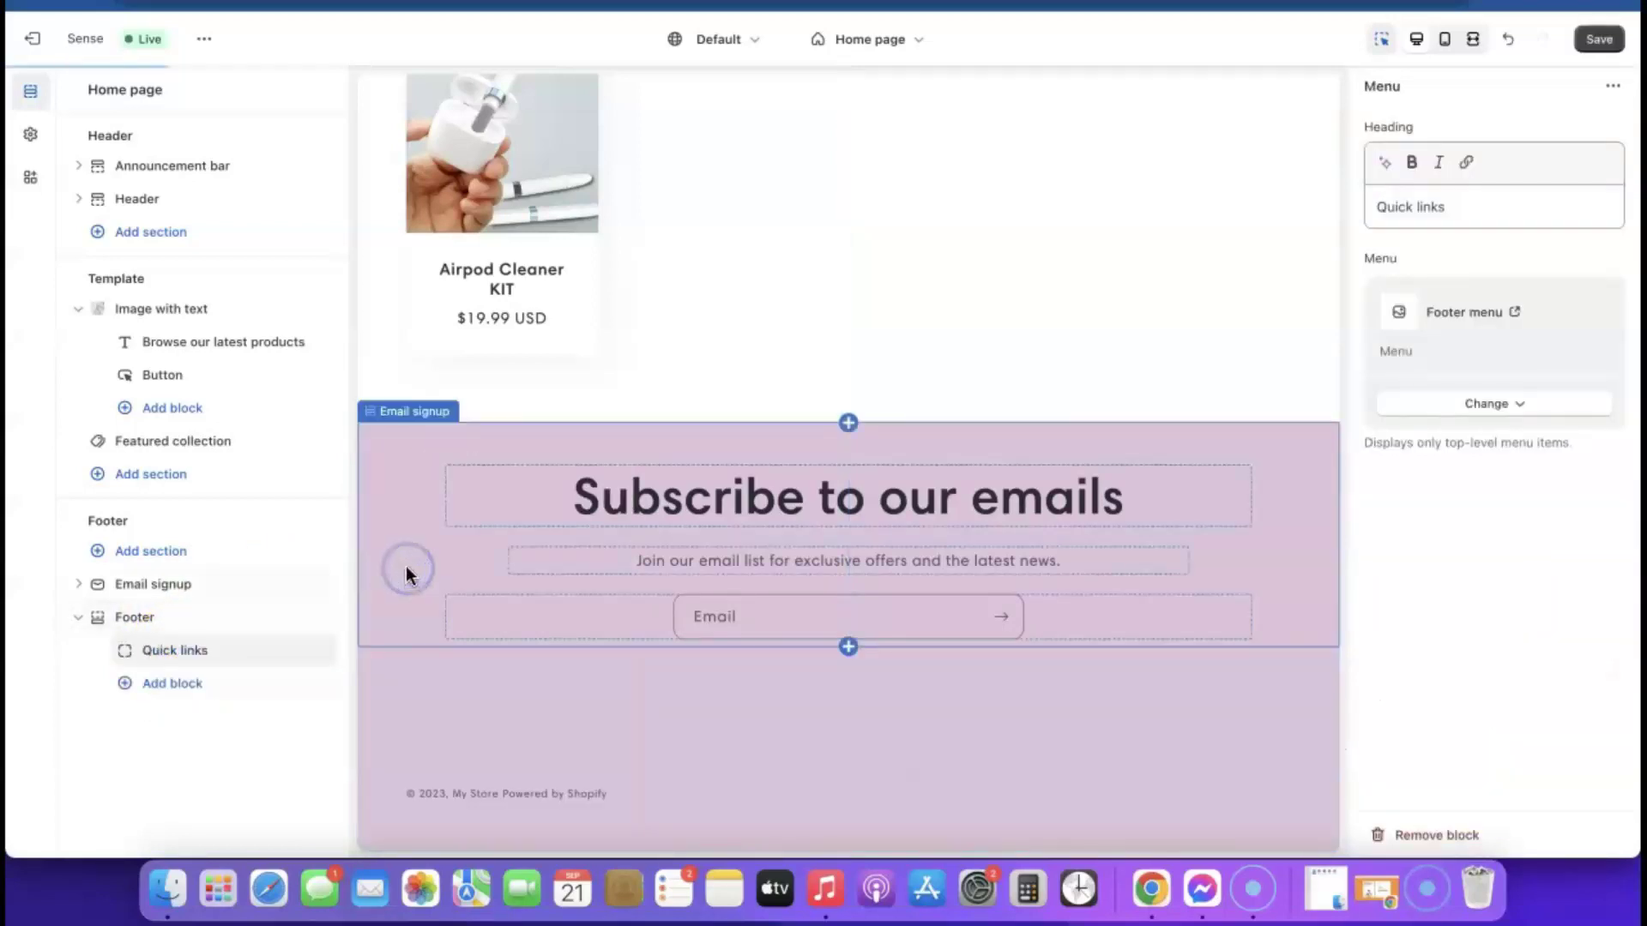